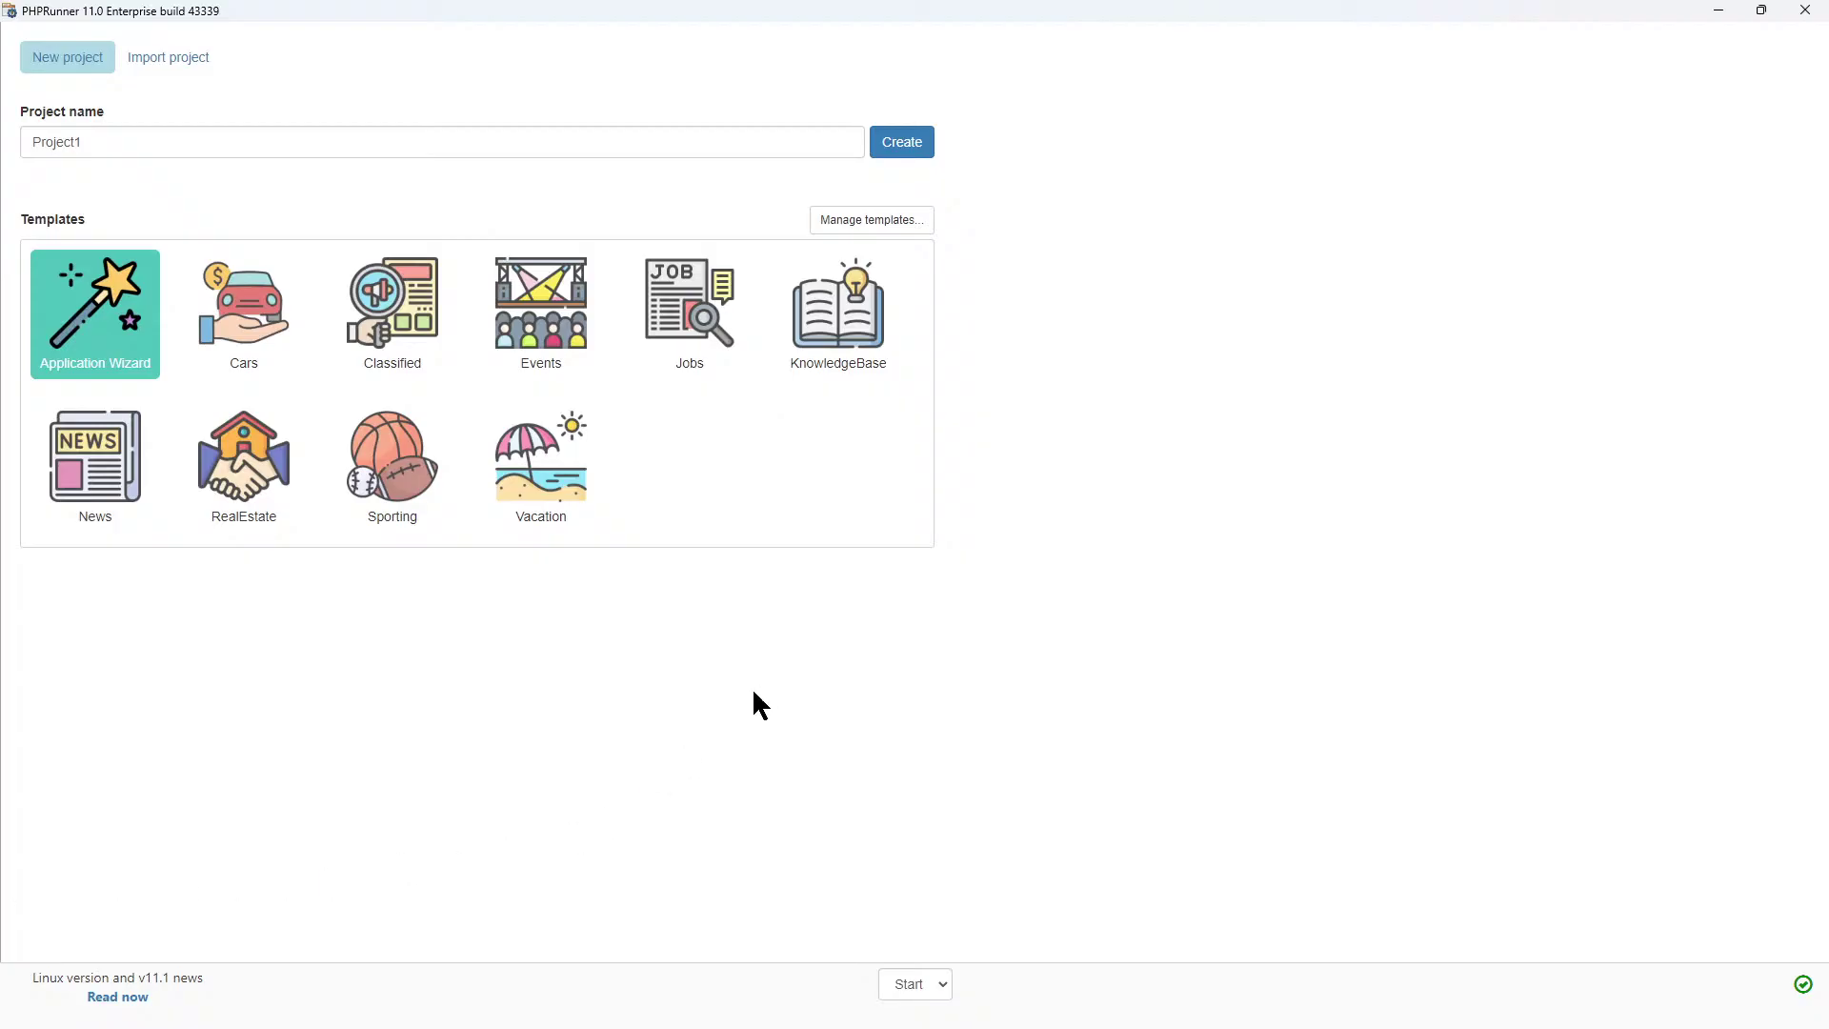
Replace the default project name with 'Quick Start' and create the project.
left_click(150, 140)
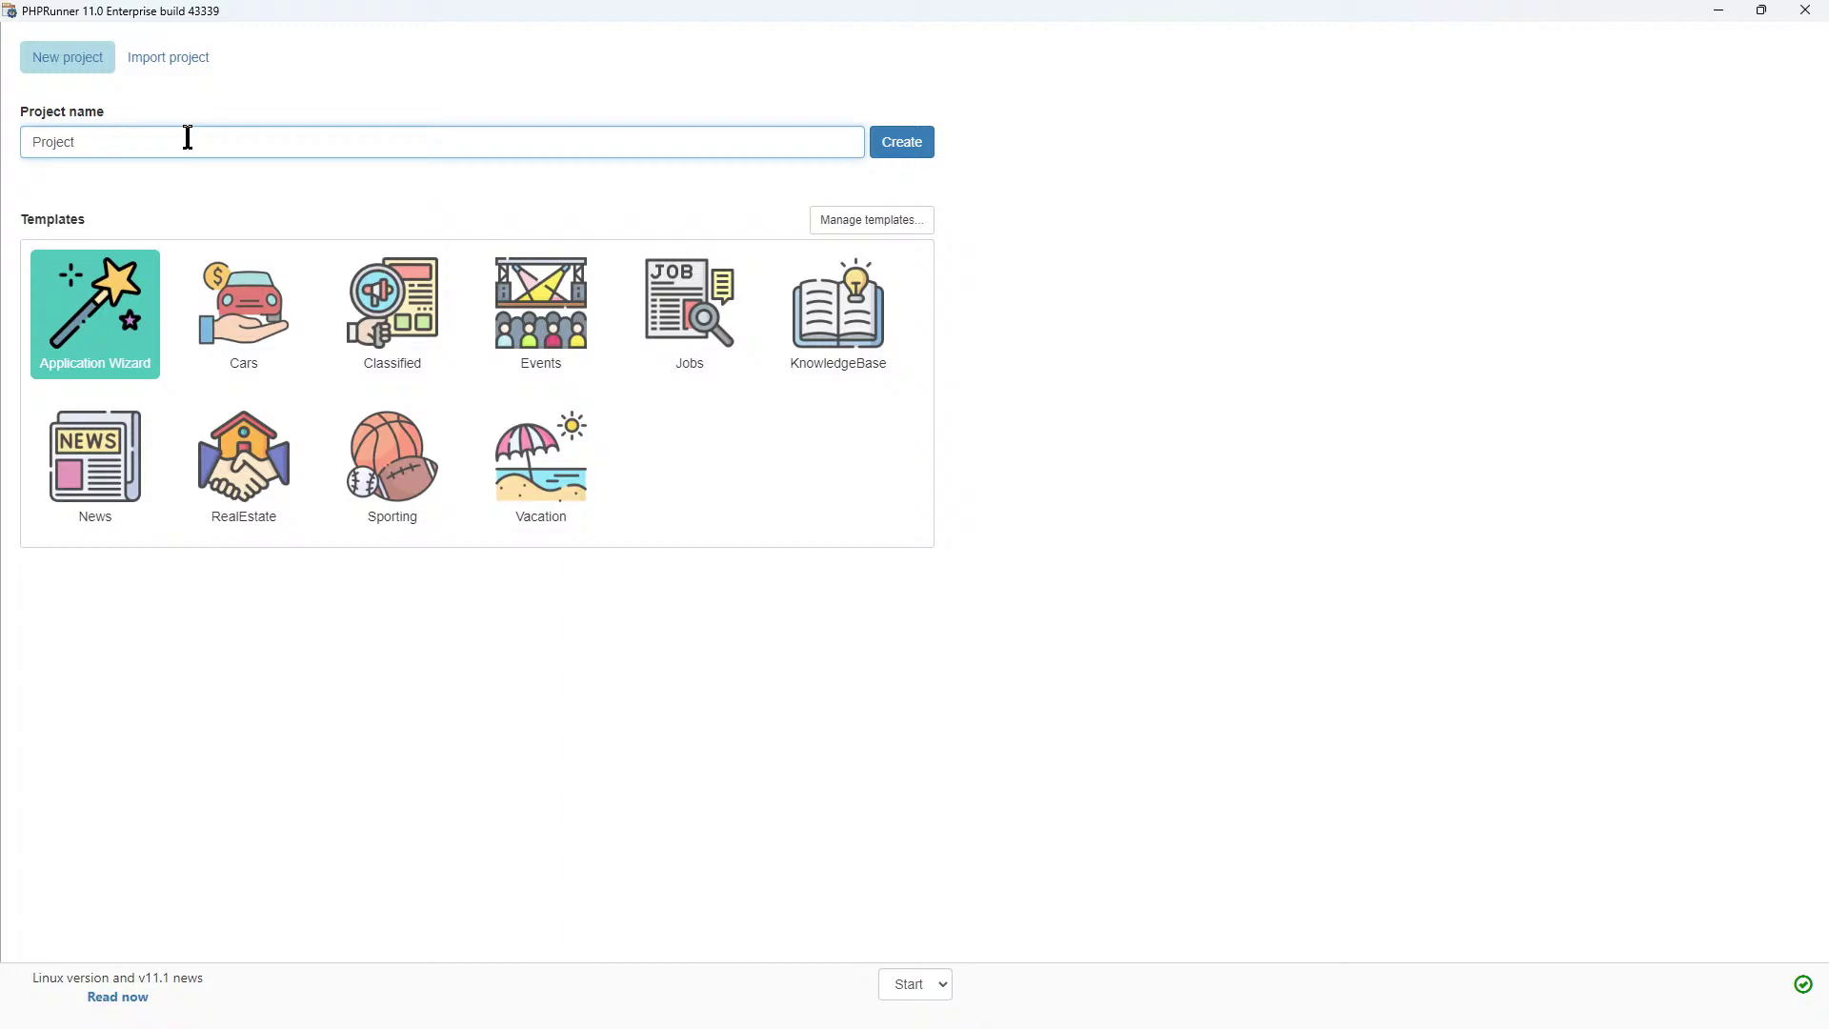
key("BackSpace")
key("BackSpace")
key("BackSpace")
key("BackSpace")
key("BackSpace")
key("BackSpace")
key("BackSpace")
type("Quick Start")
left_click(905, 143)
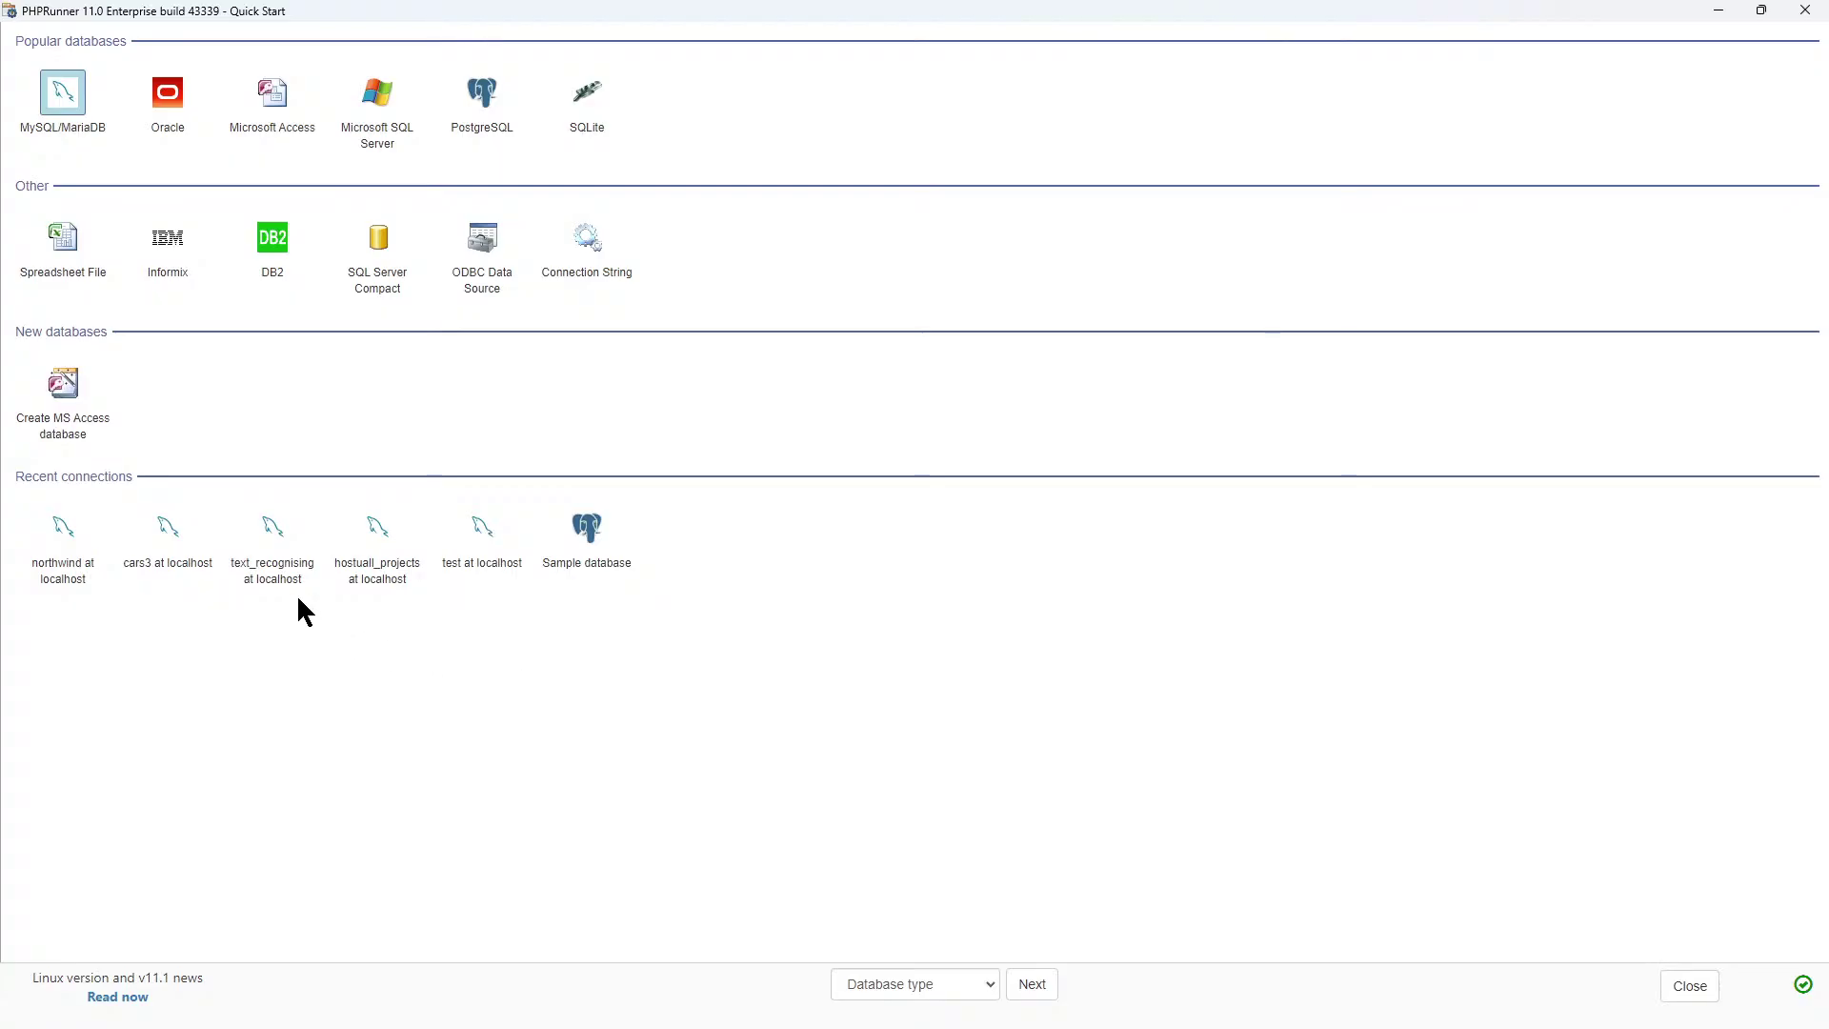
Connect using the saved 'northwind at localhost' connection and widen the table list panels.
left_click(76, 578)
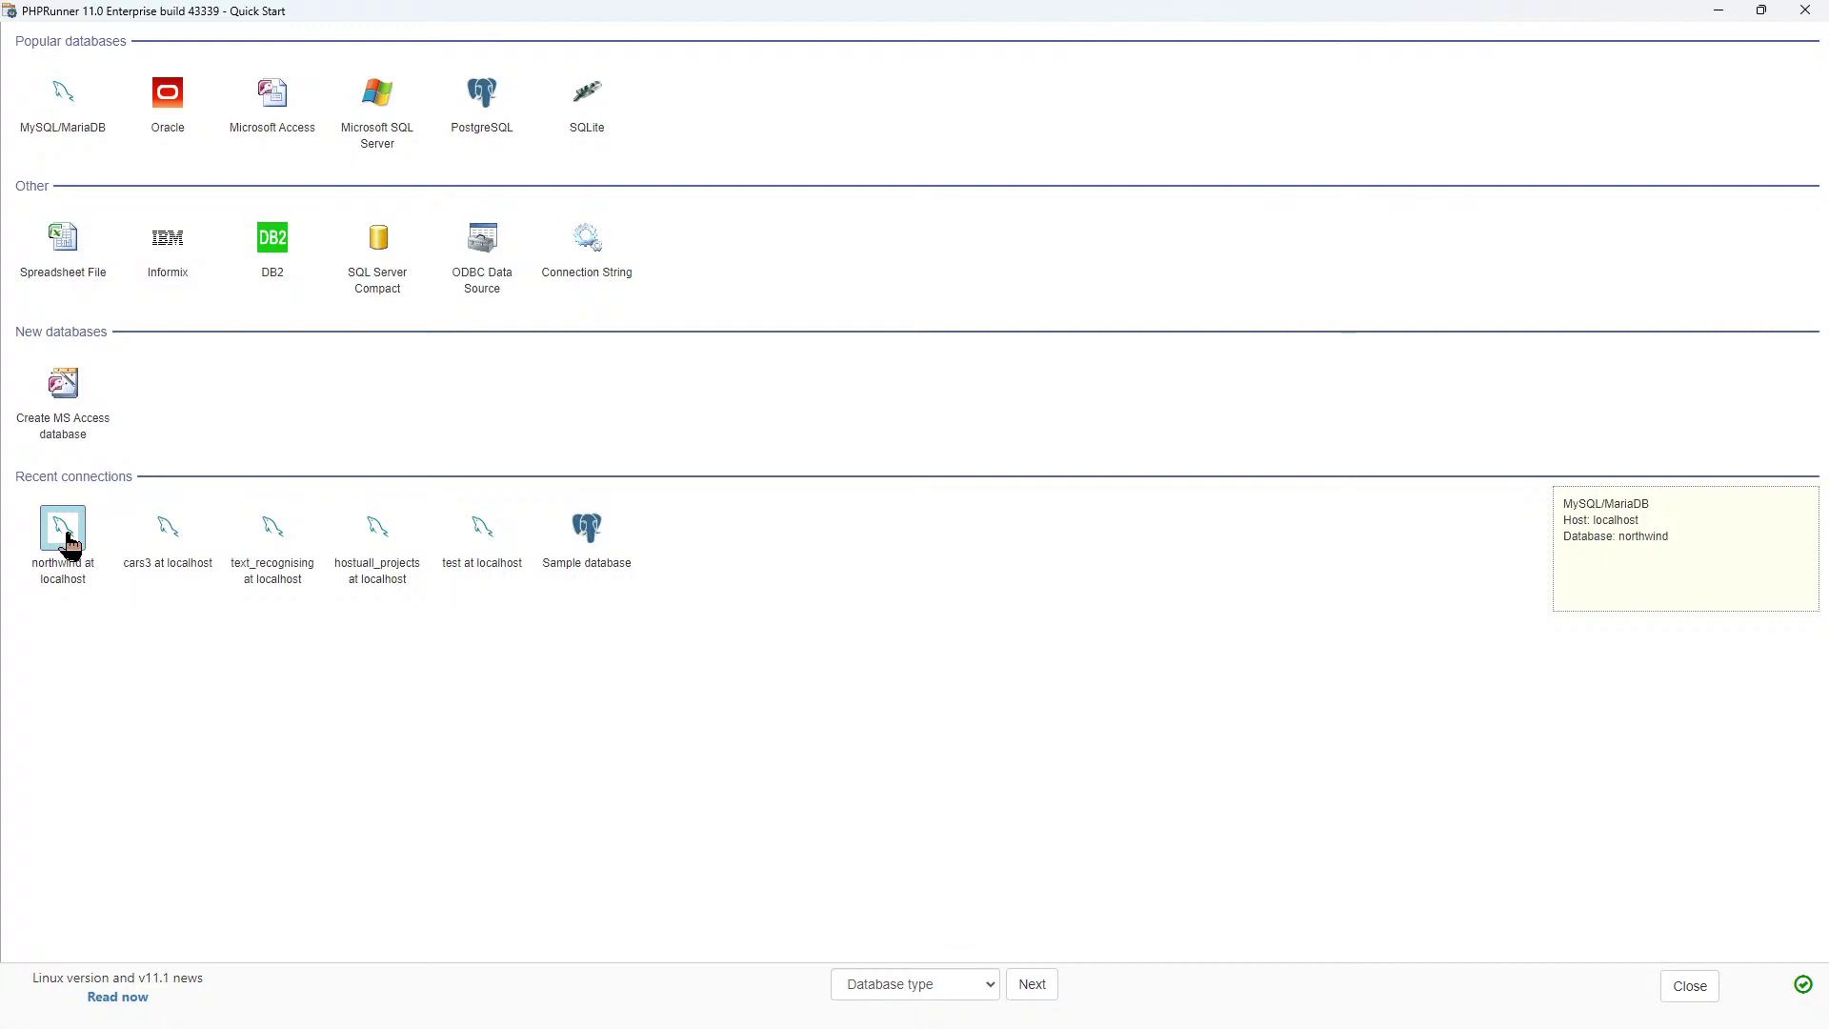
double_click(67, 535)
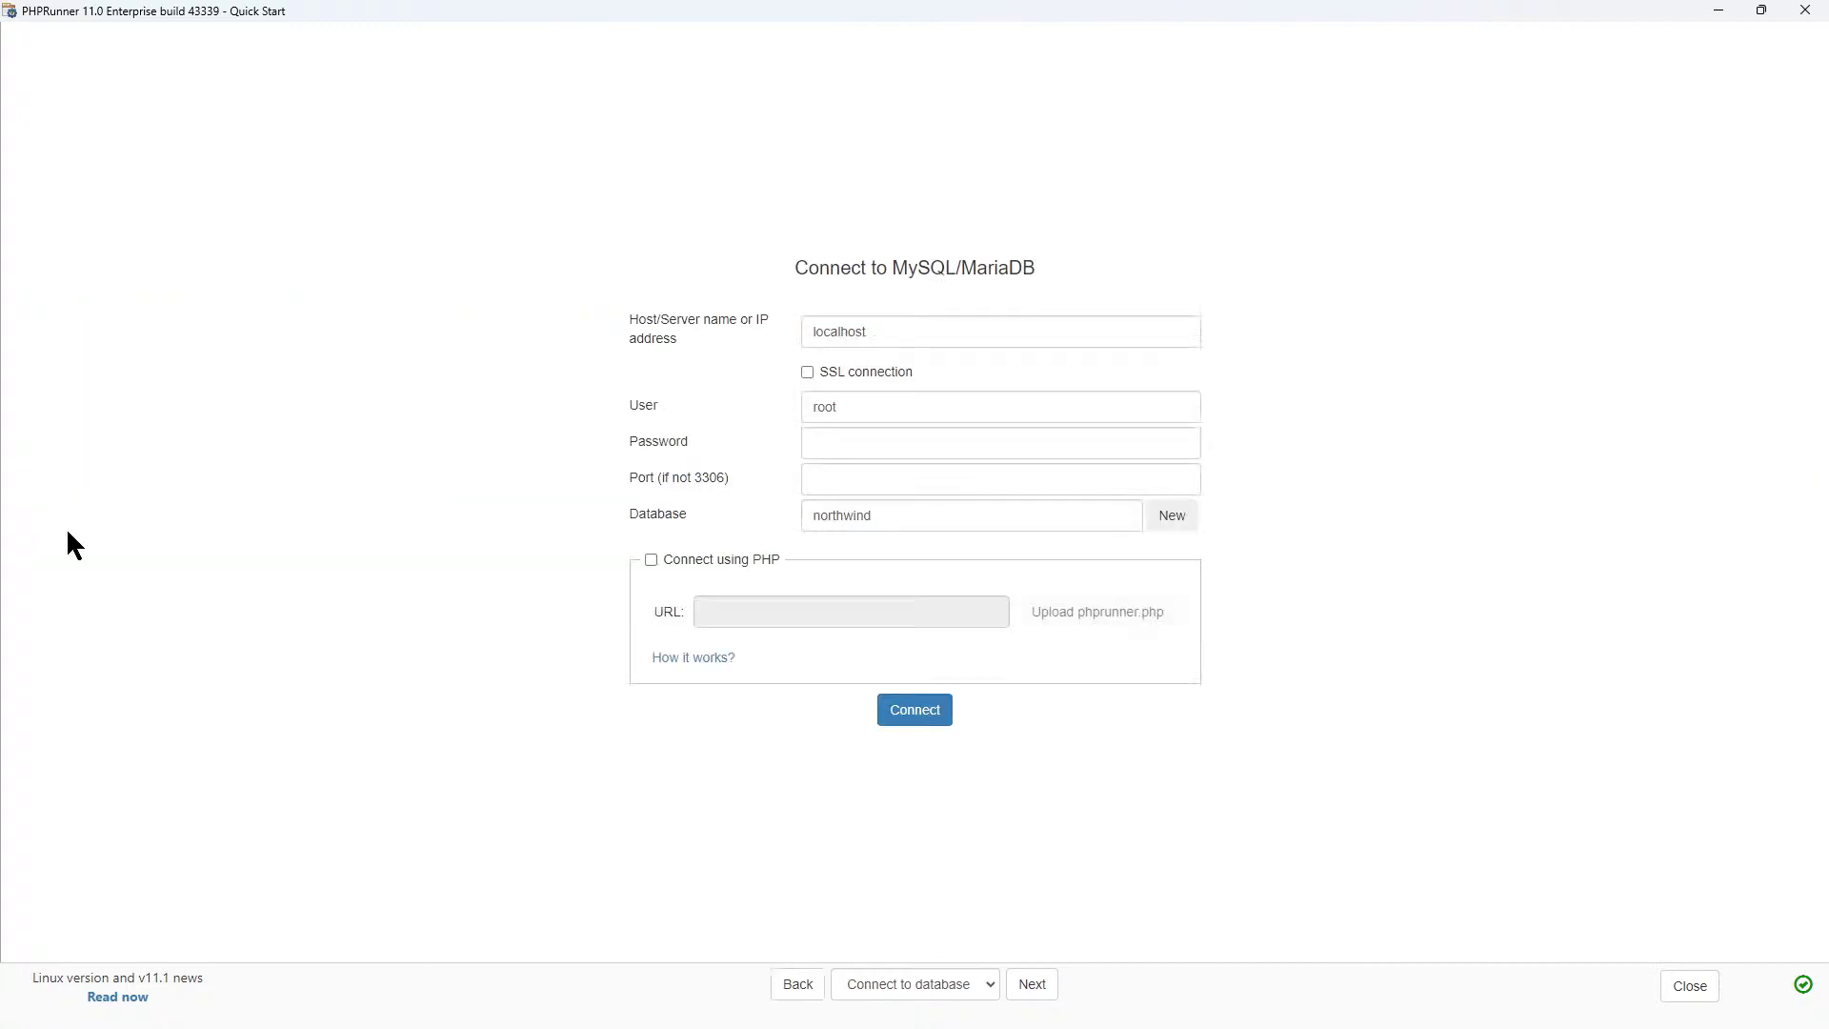
left_click(920, 722)
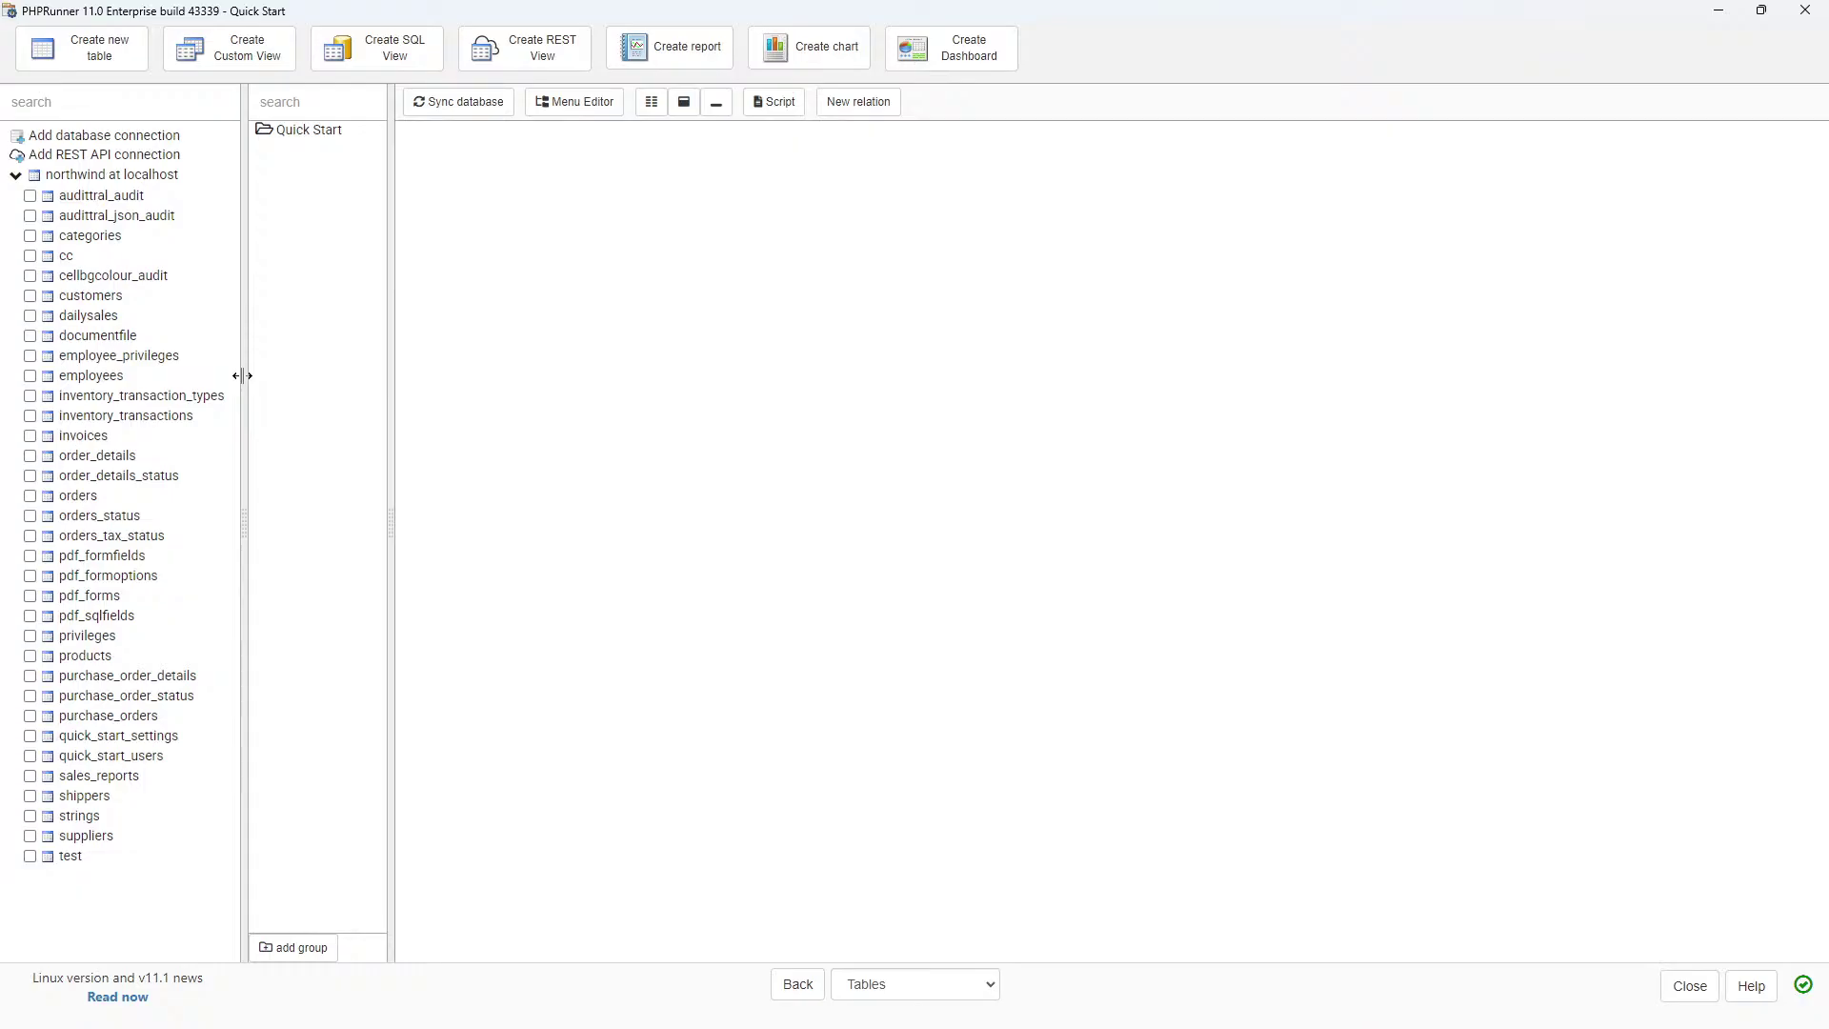
left_click_drag(242, 375, 267, 380)
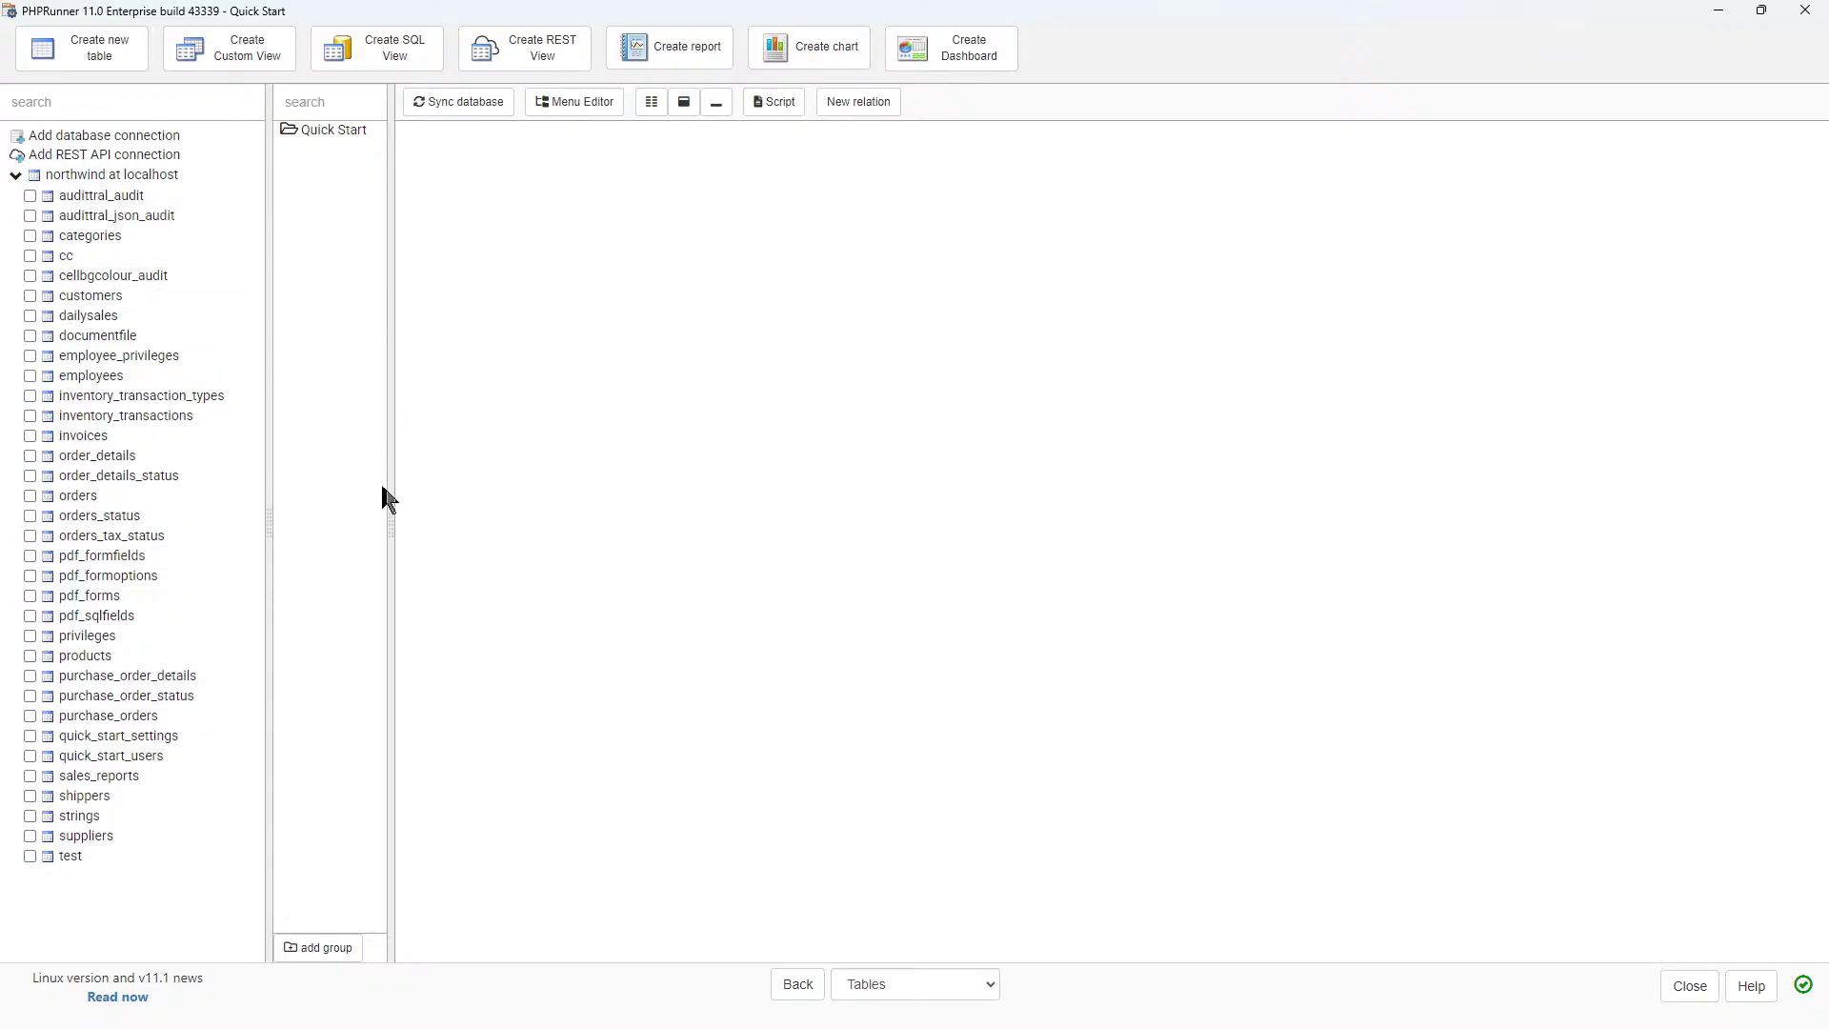
left_click_drag(394, 517, 413, 520)
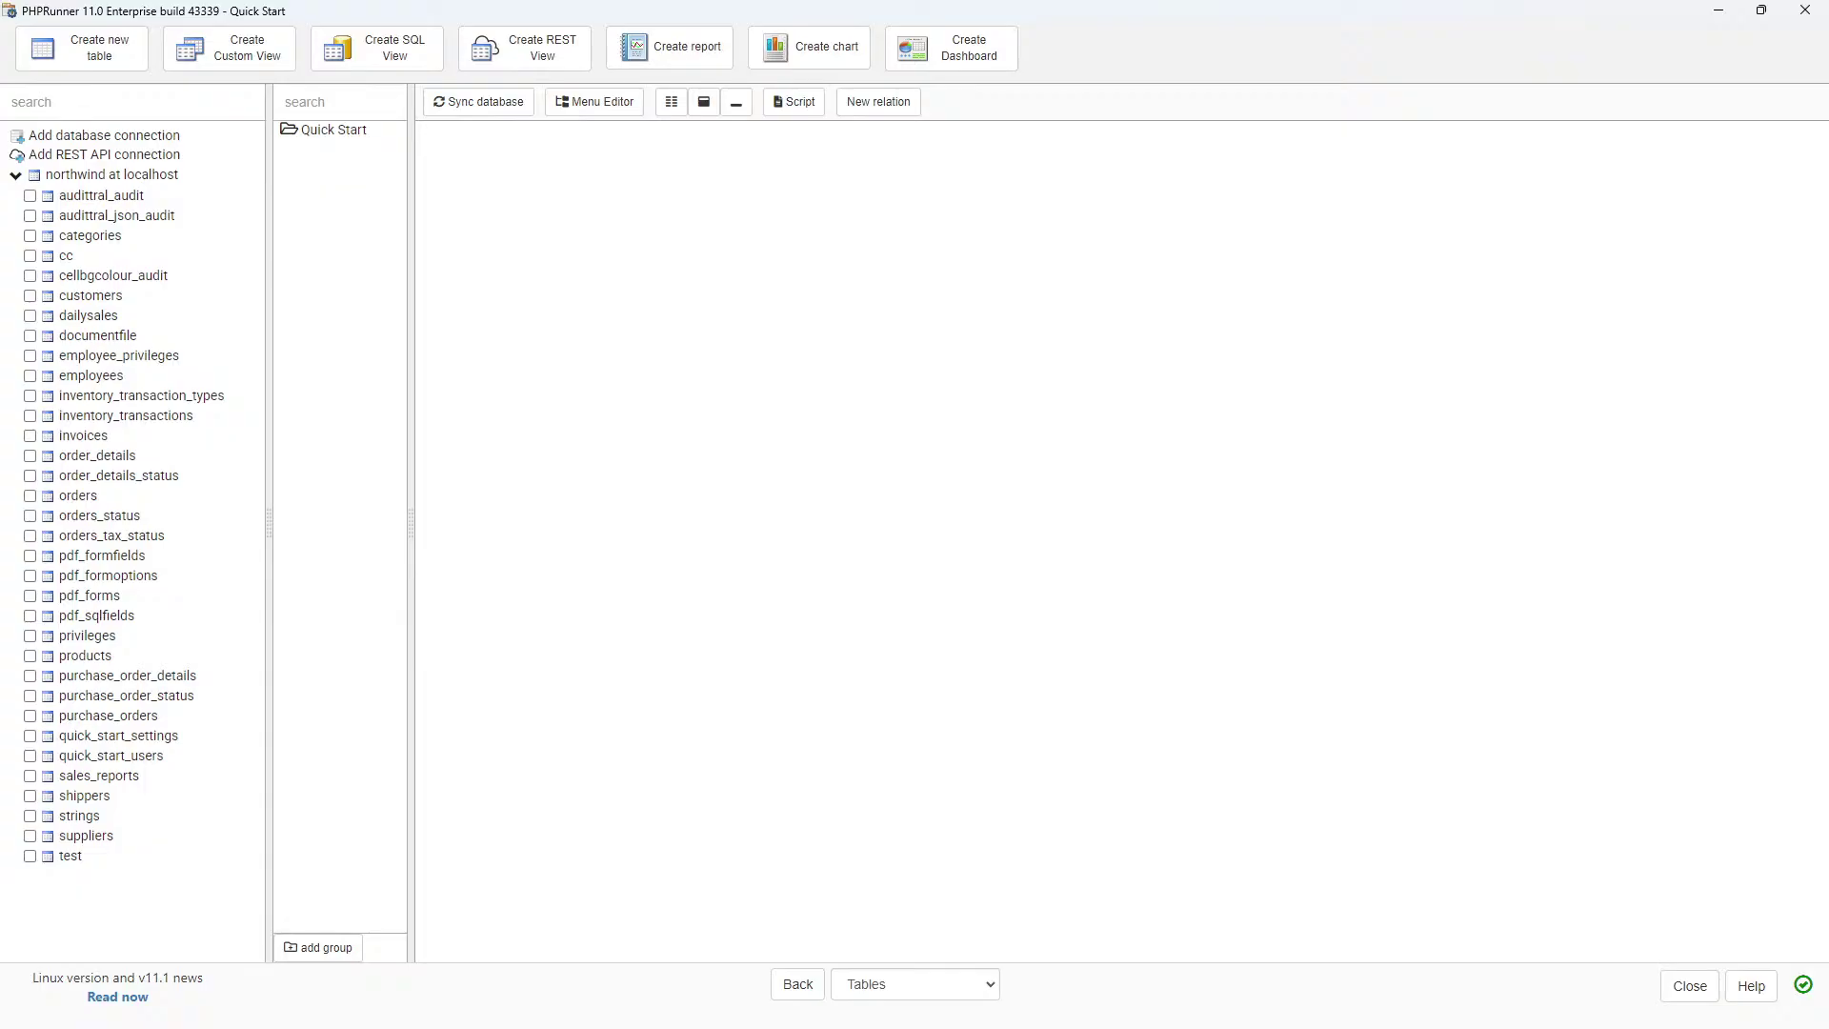
left_click(566, 773)
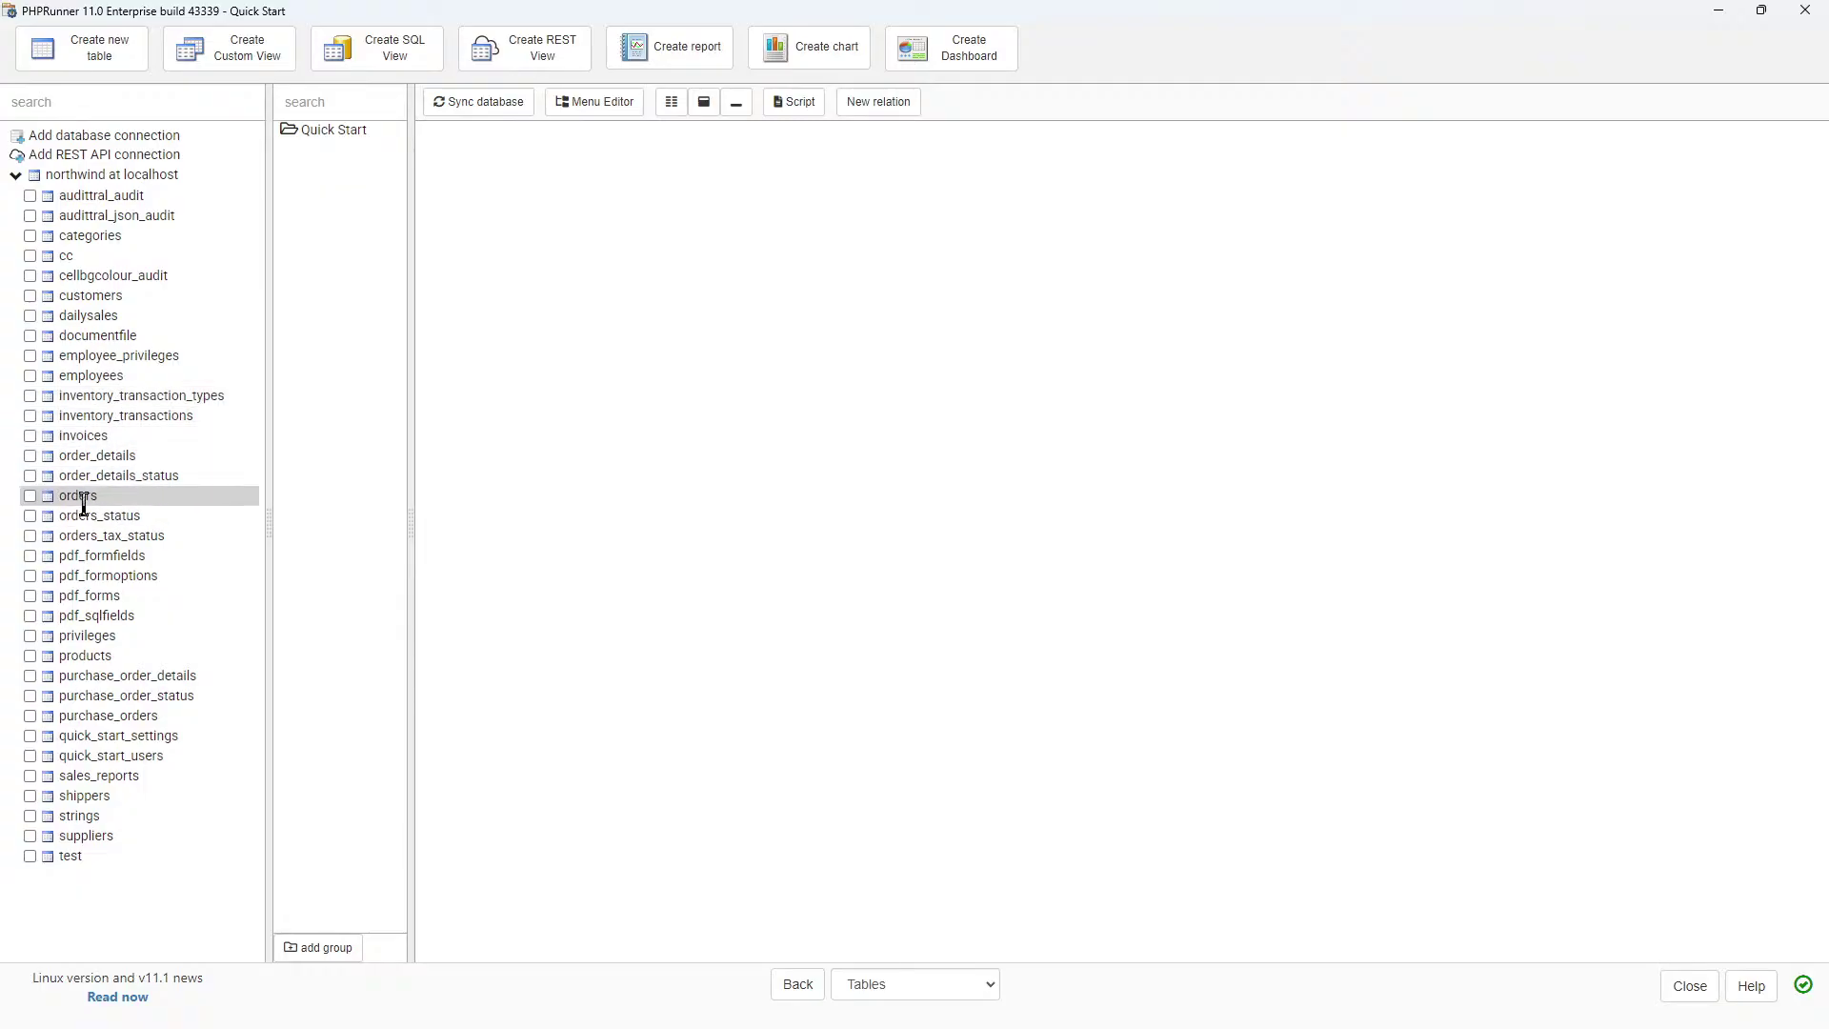
Add the orders and order_details tables and confirm their master-details link on id = order_id.
left_click(30, 496)
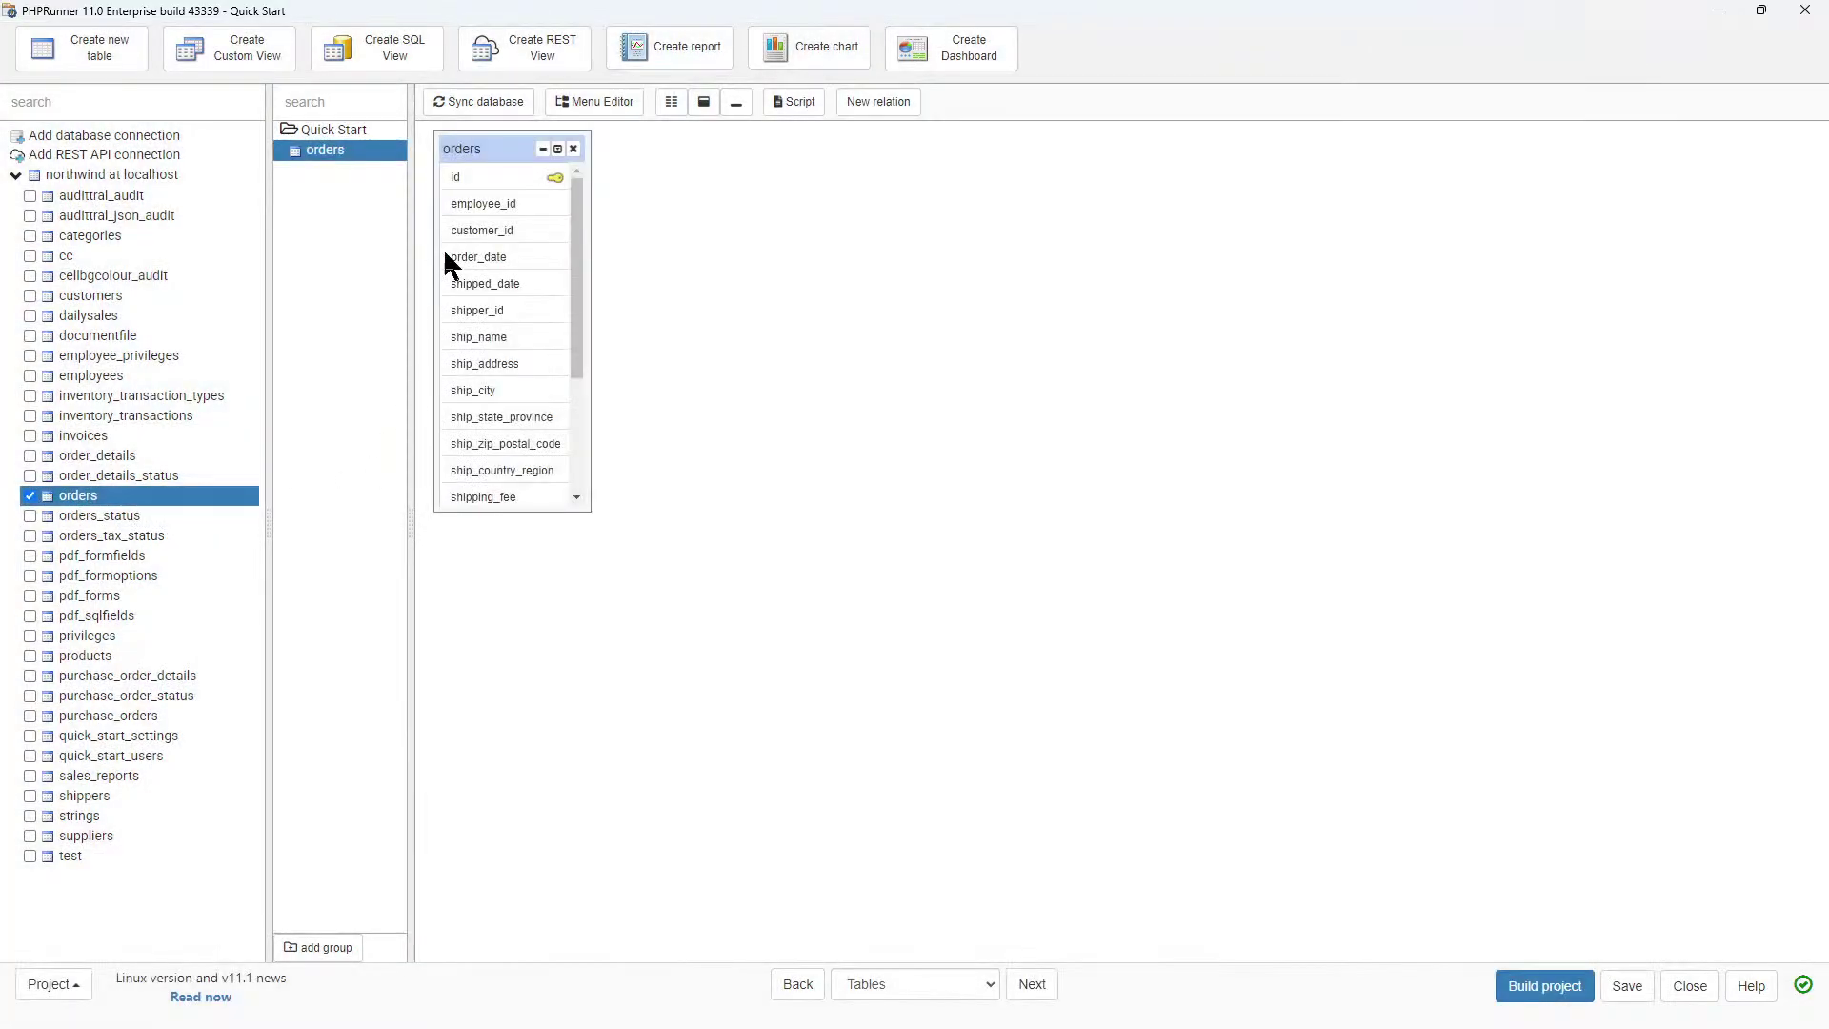
left_click_drag(574, 339, 582, 290)
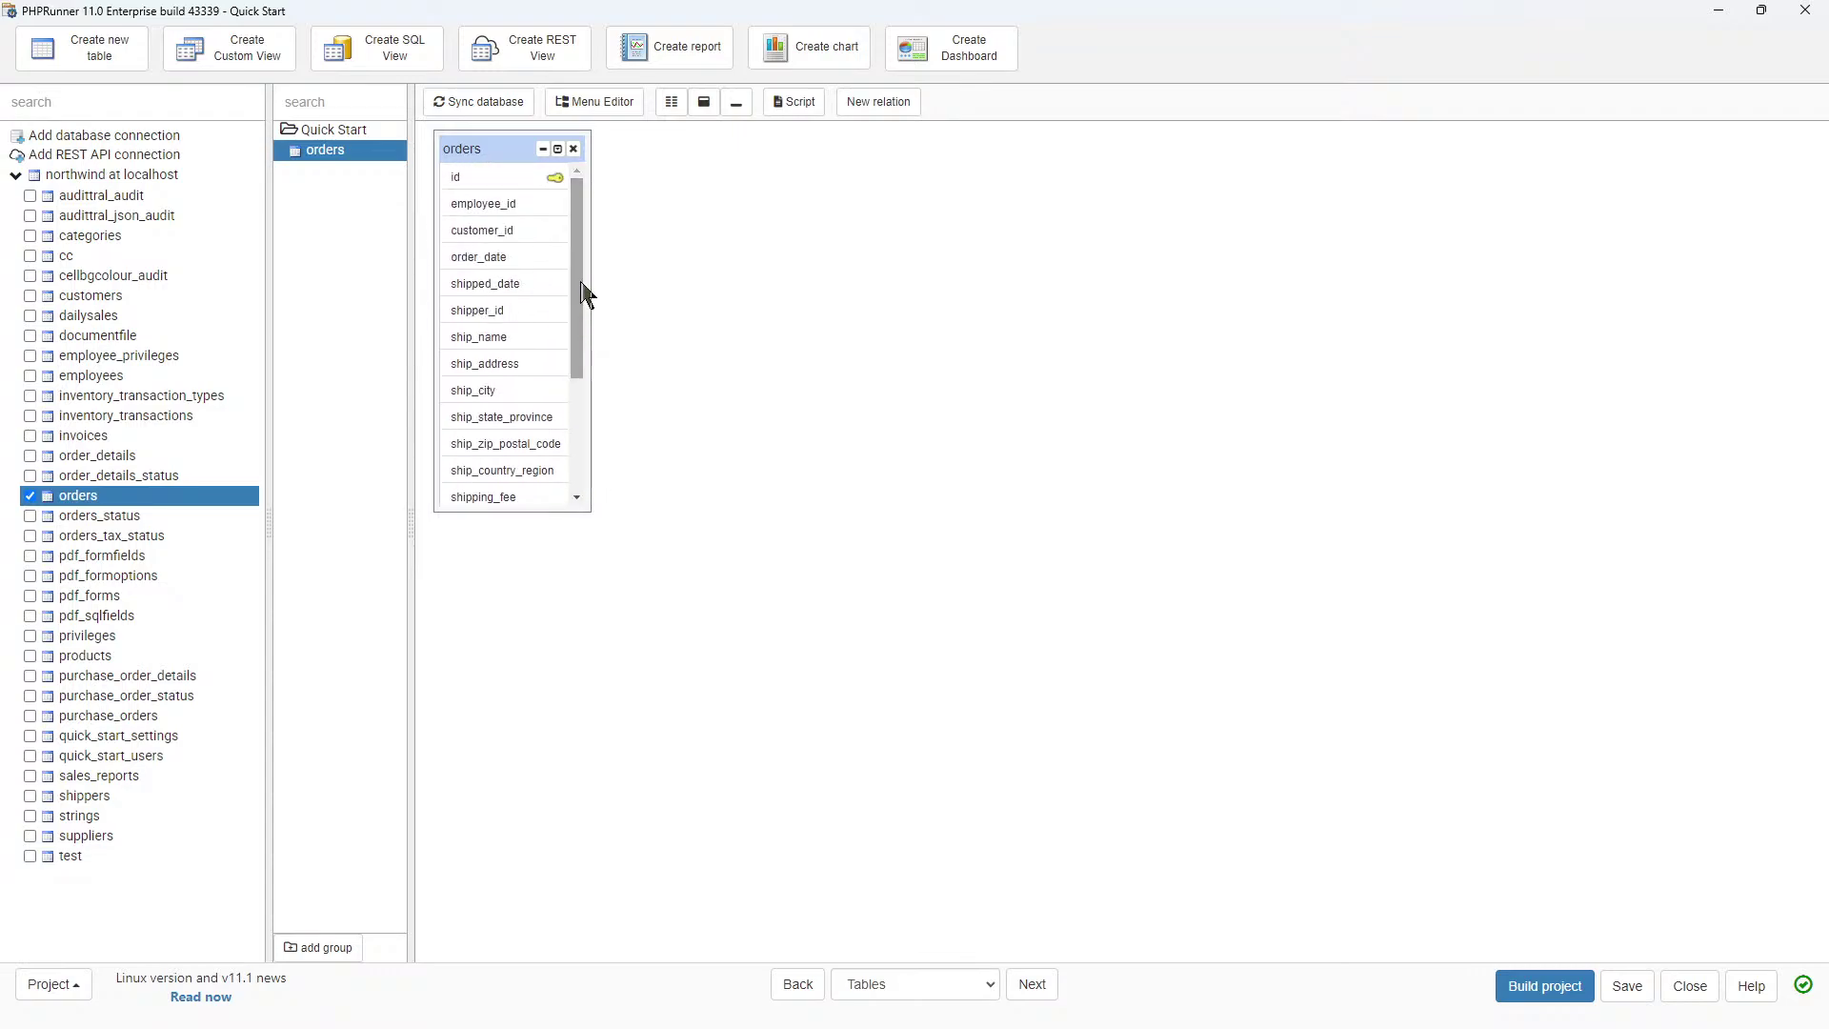
left_click(29, 456)
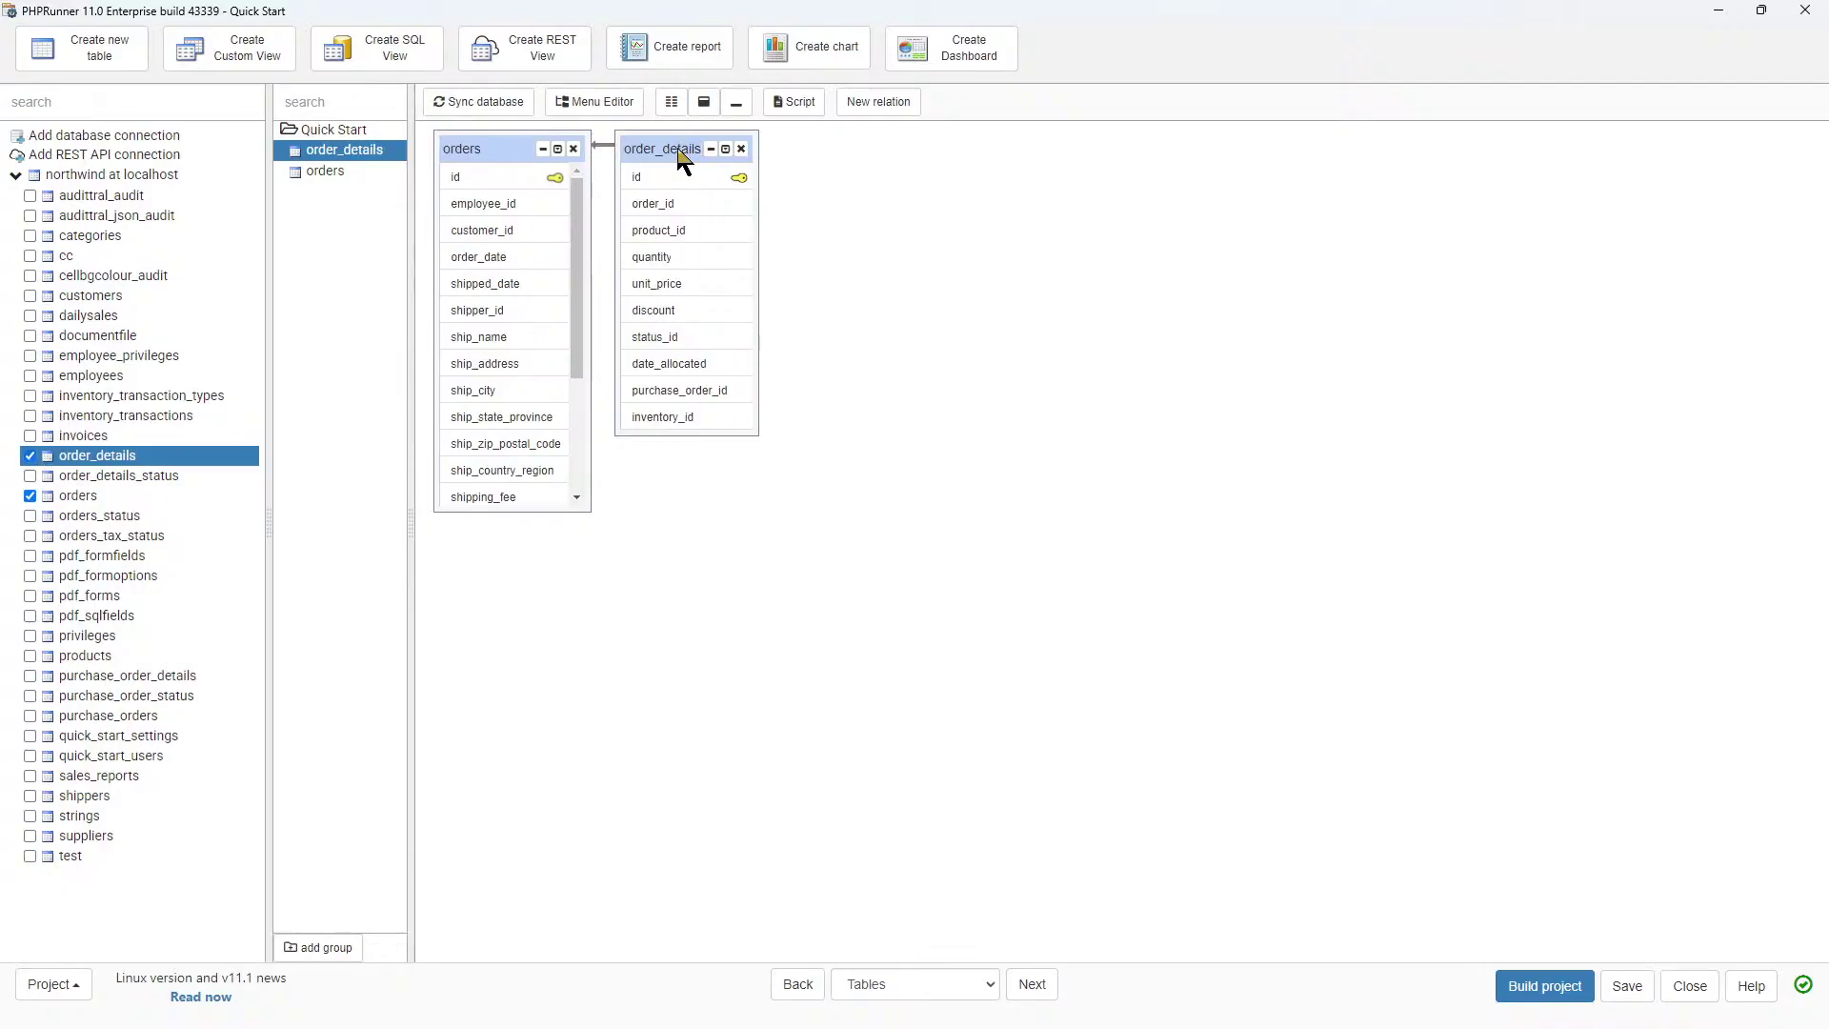
left_click_drag(679, 157, 697, 200)
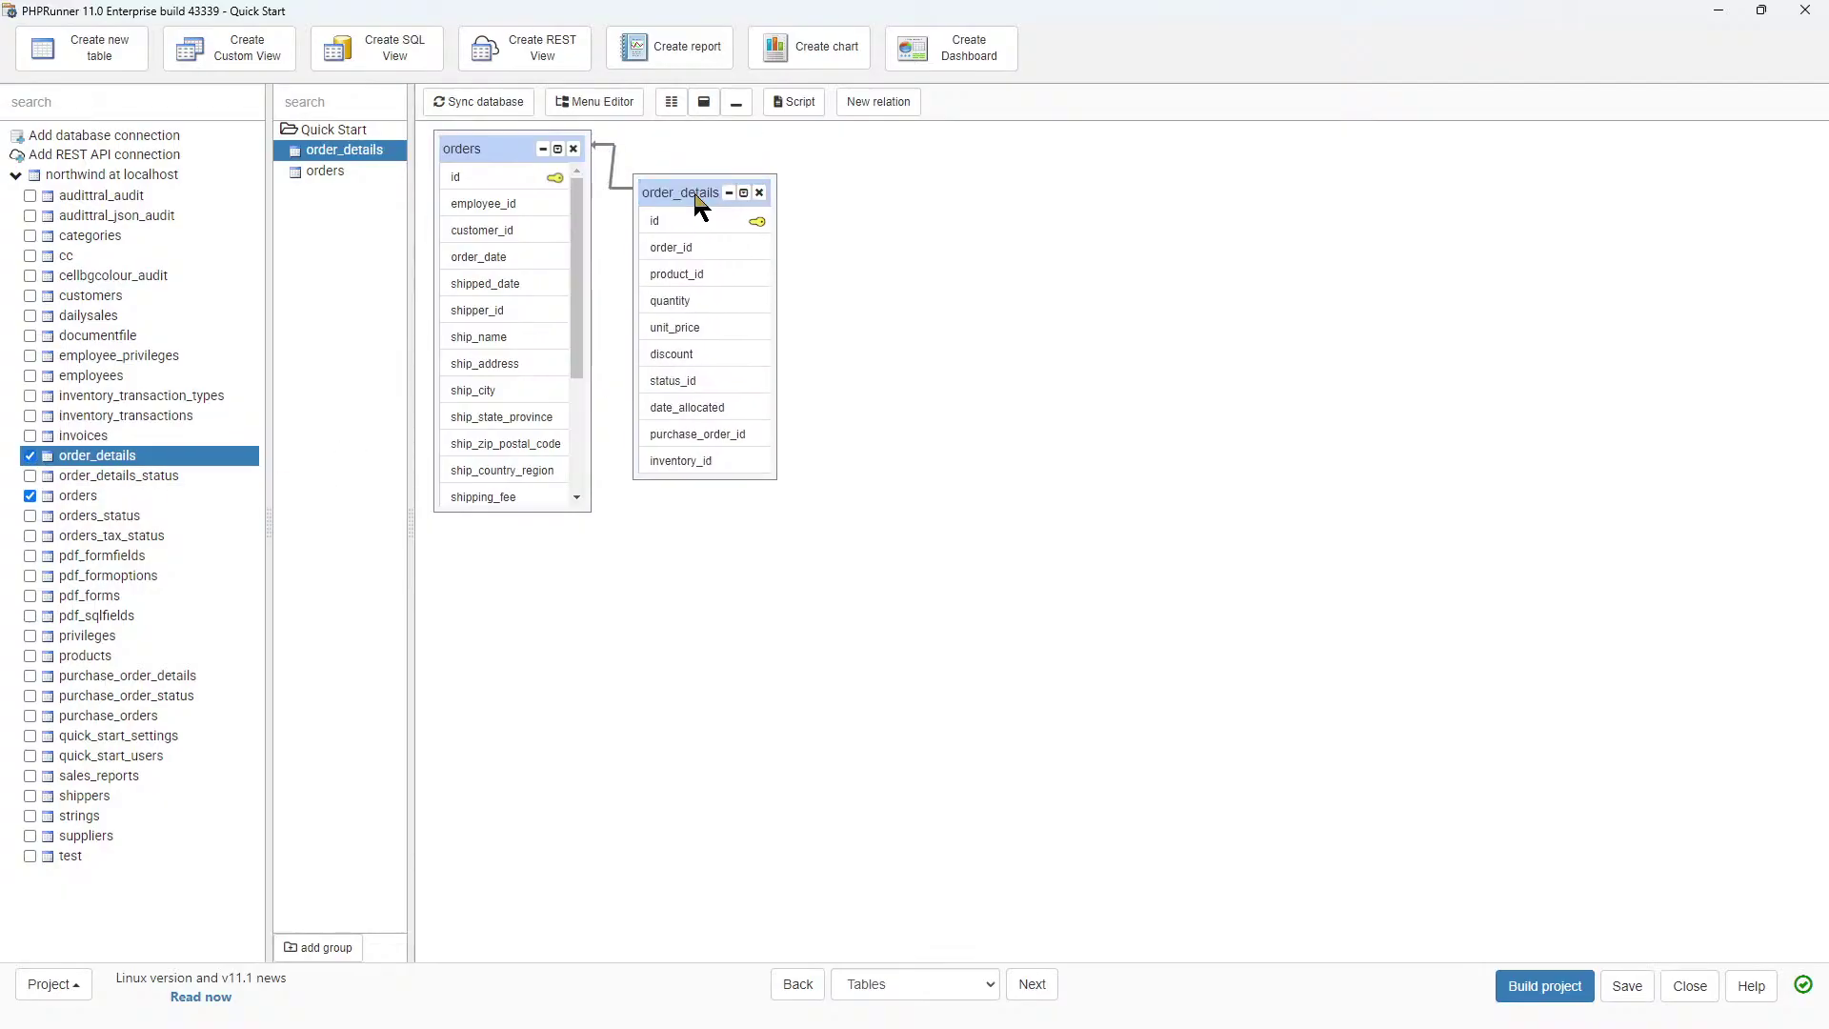
left_click(620, 197)
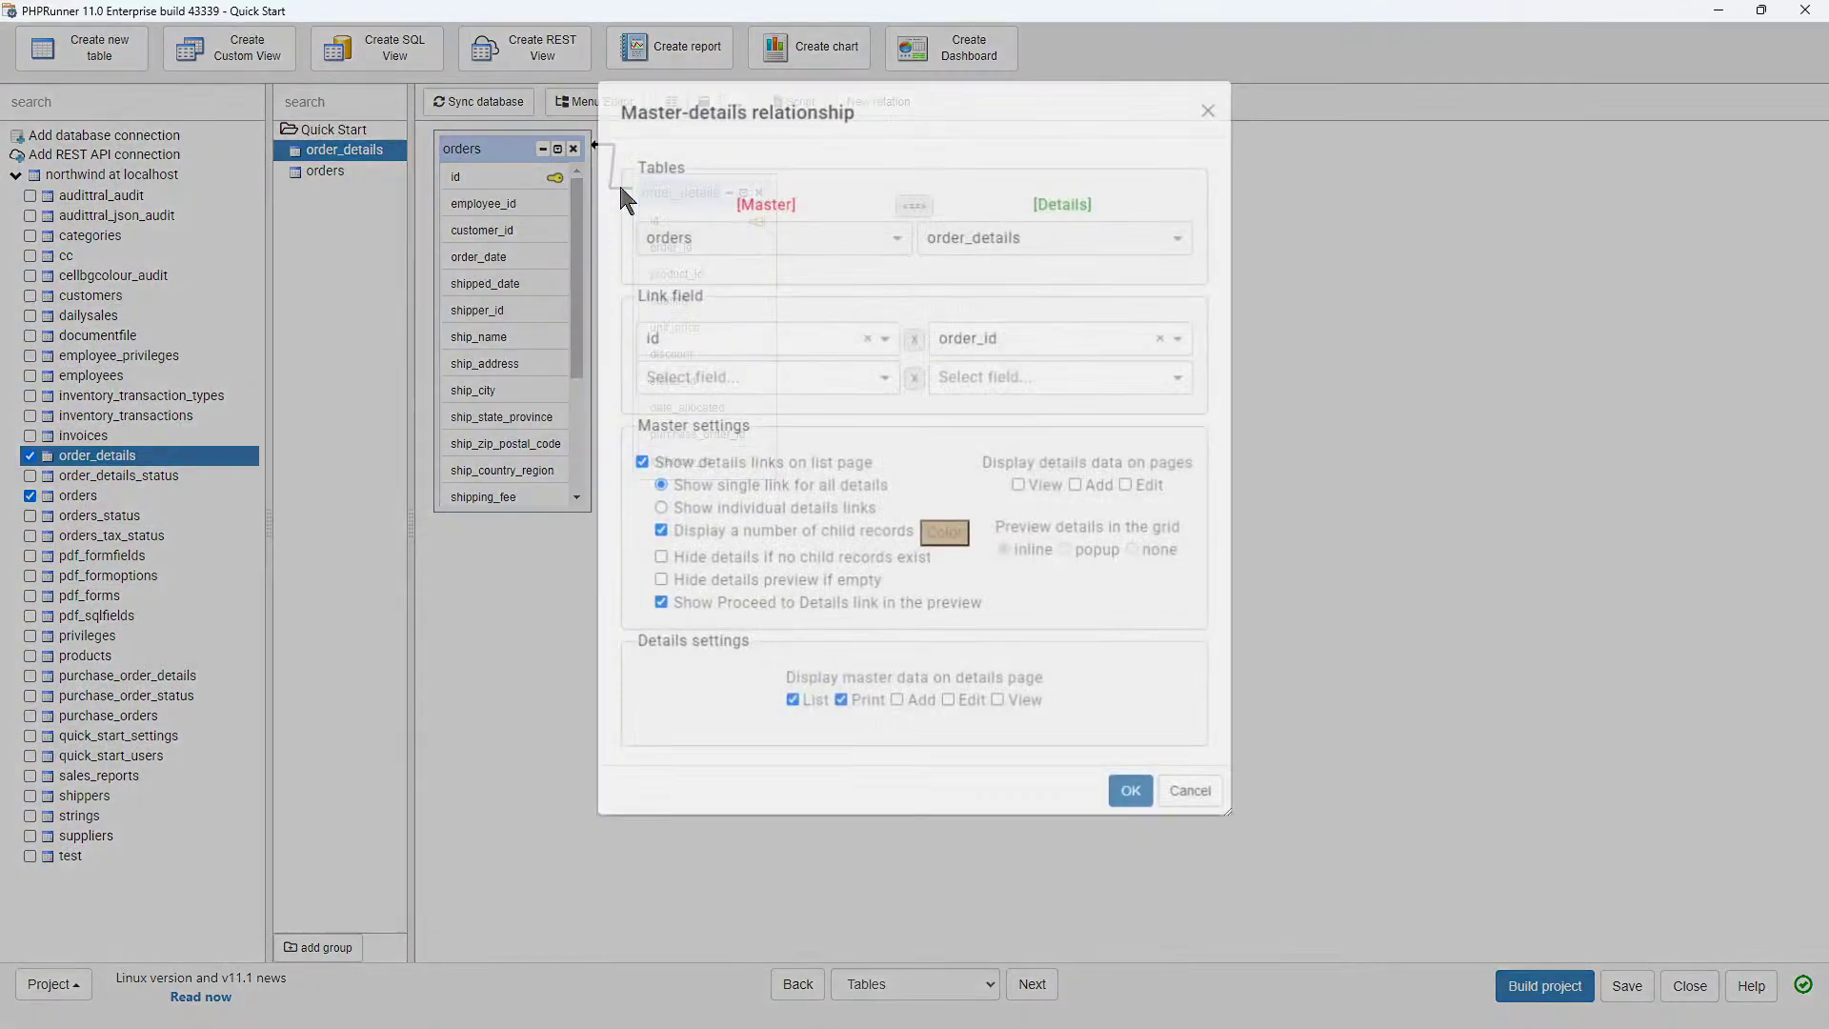
left_click(1132, 795)
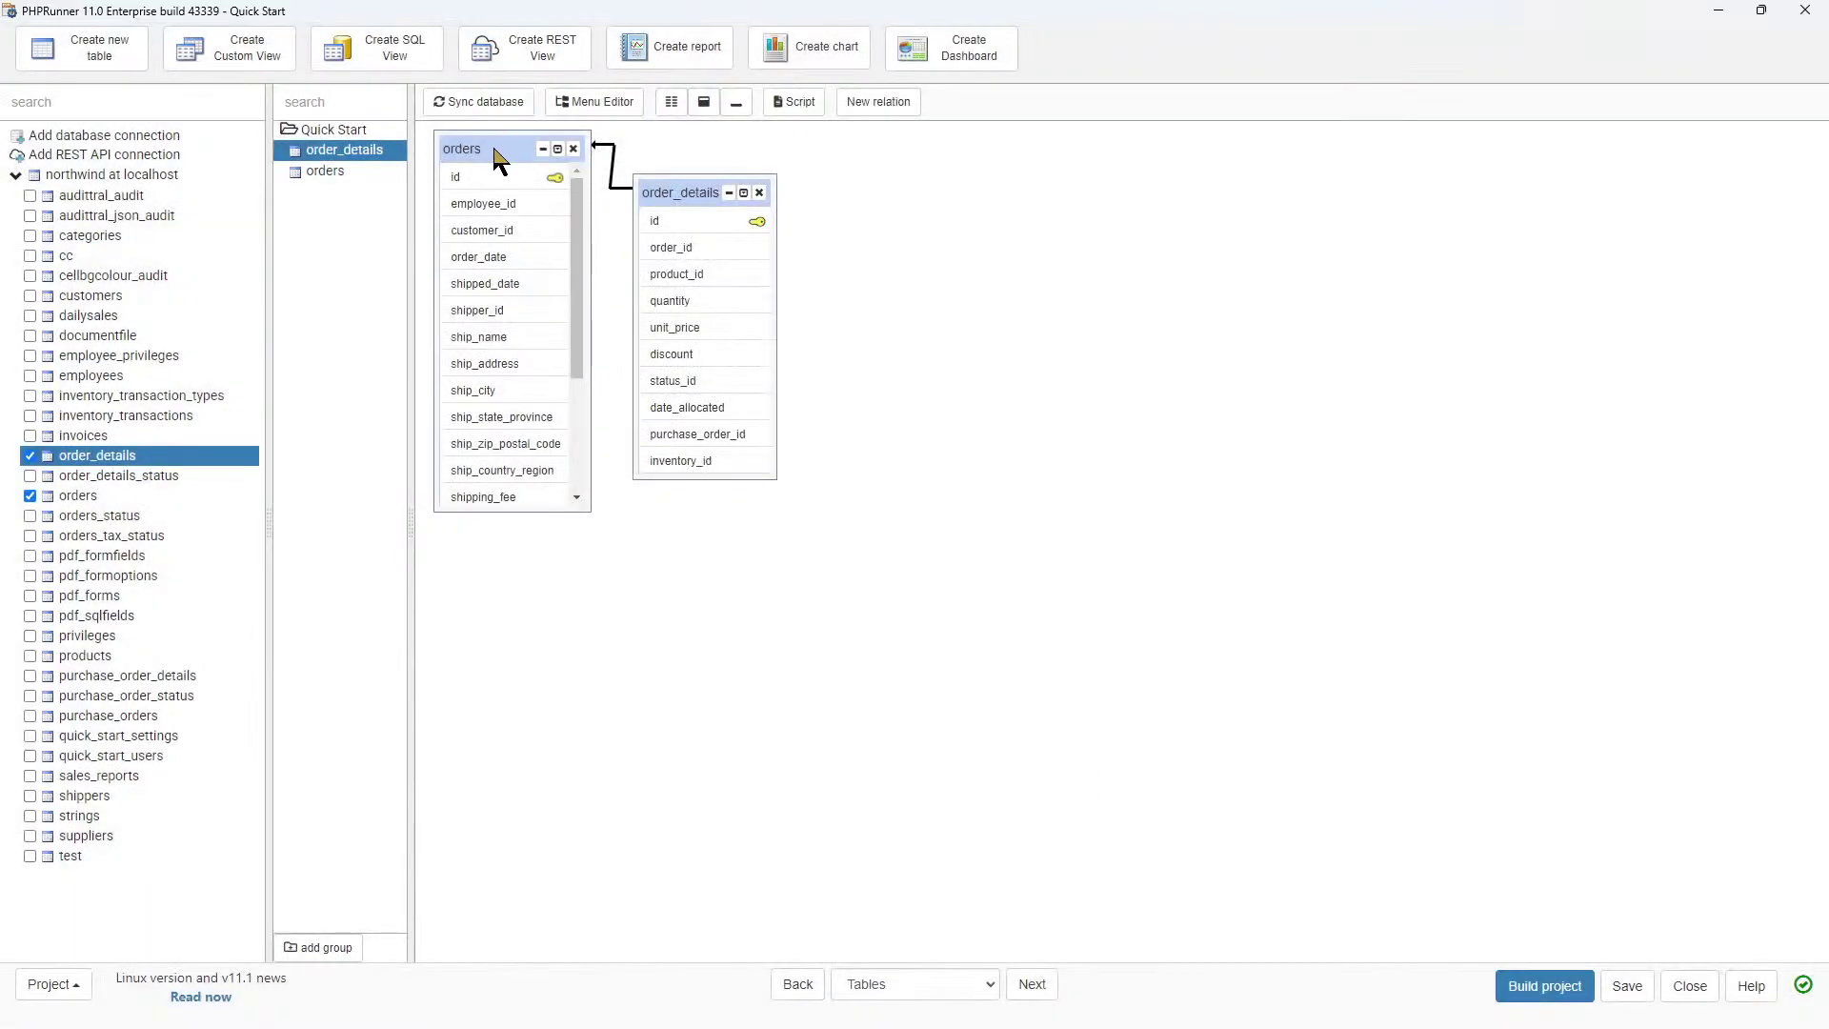
left_click(494, 154)
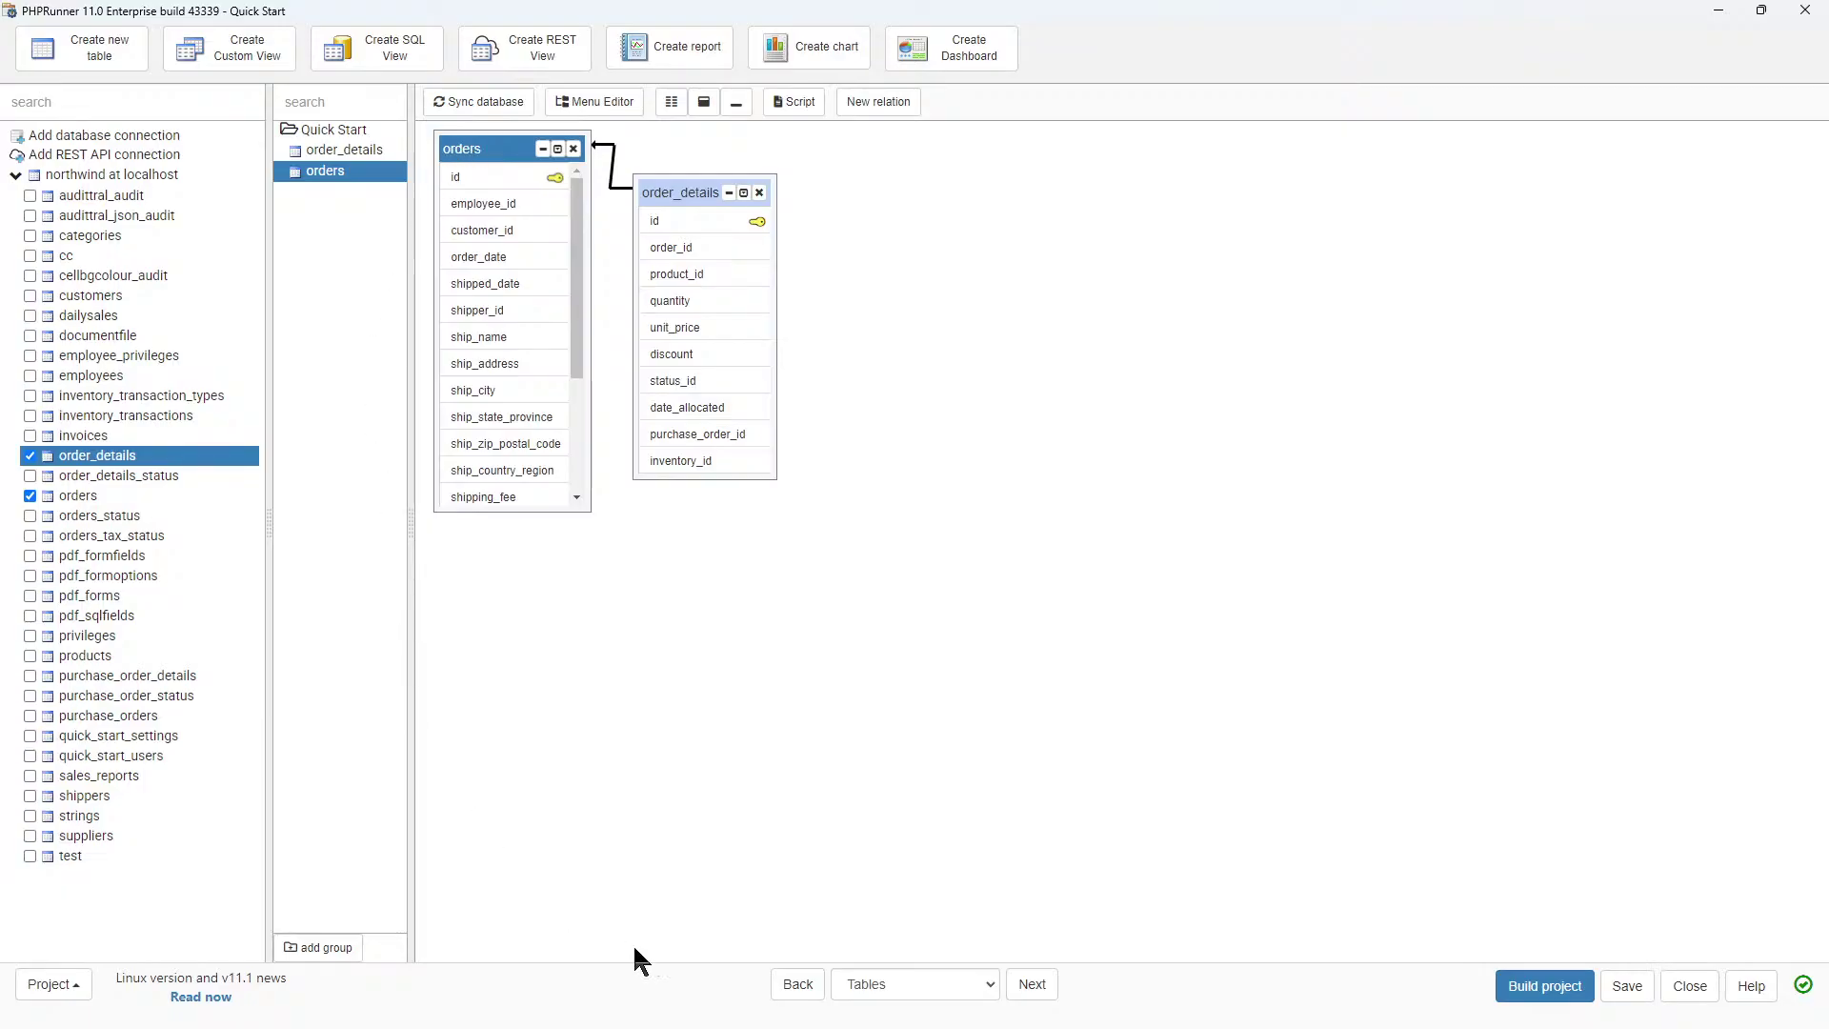
Browse the orders and order_details queries in the Query Designer, then continue to Pages.
left_click(1033, 990)
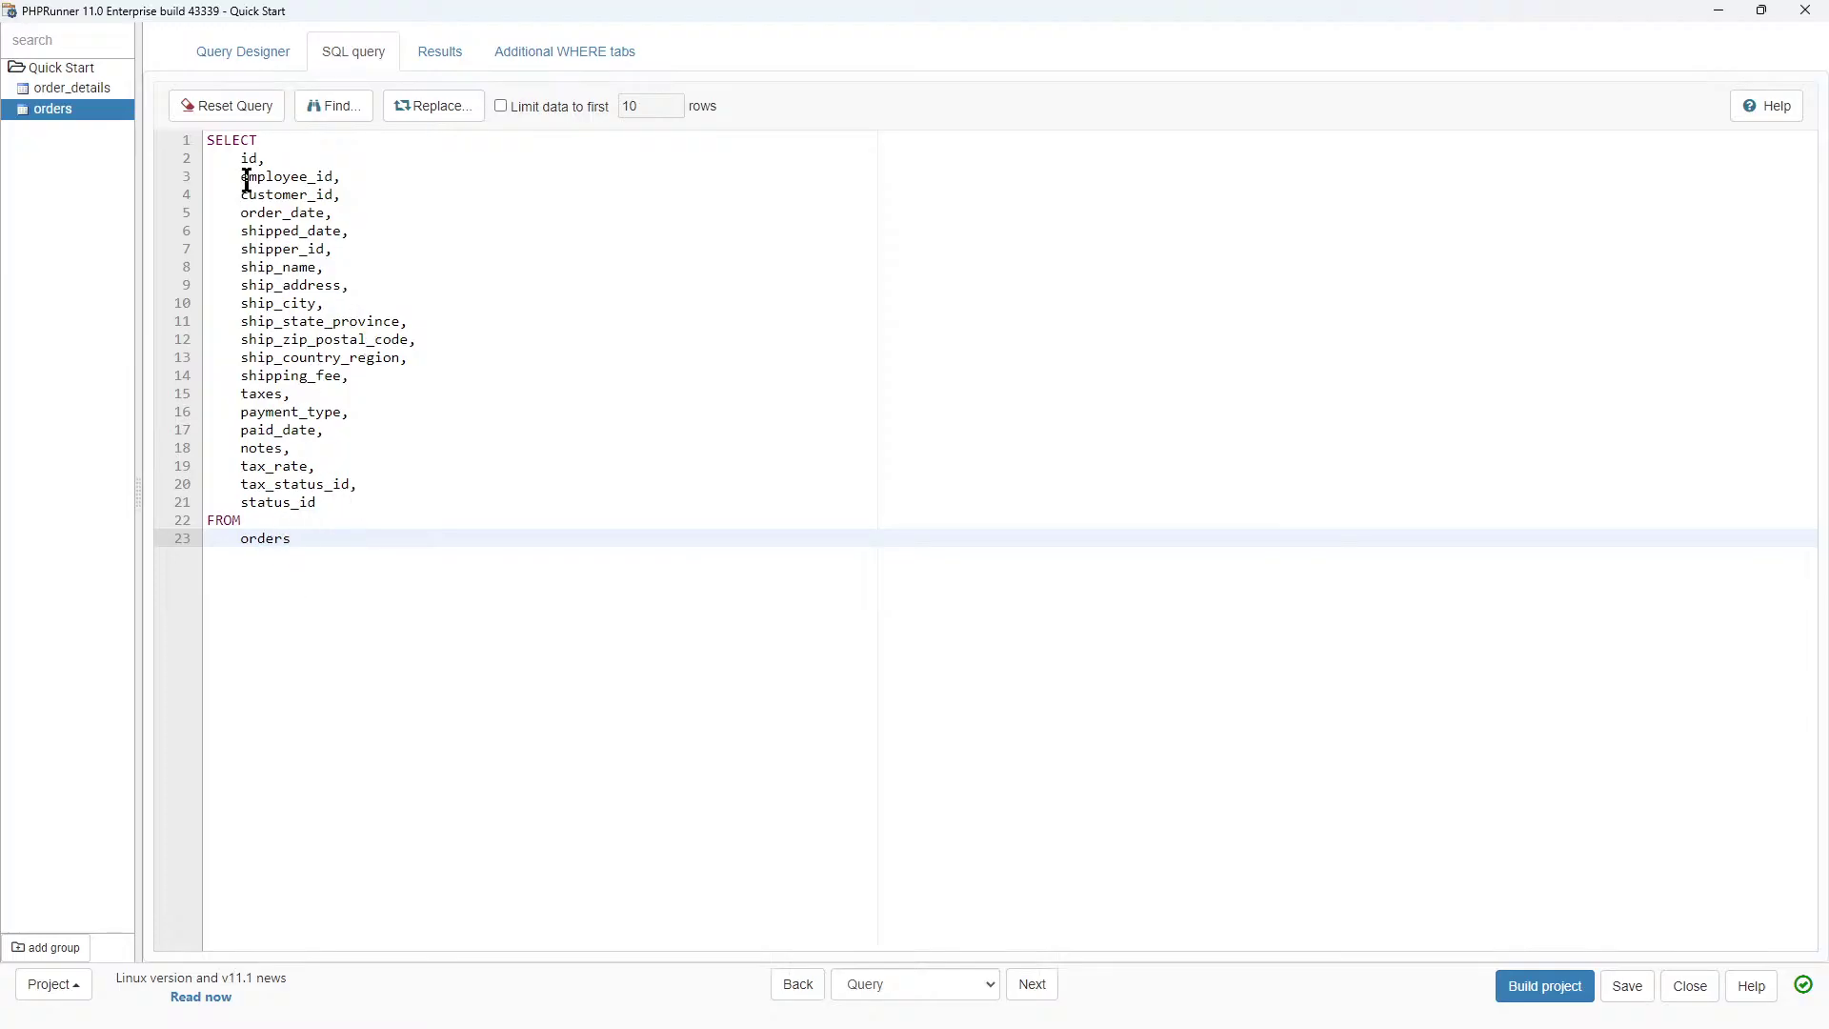
left_click(232, 59)
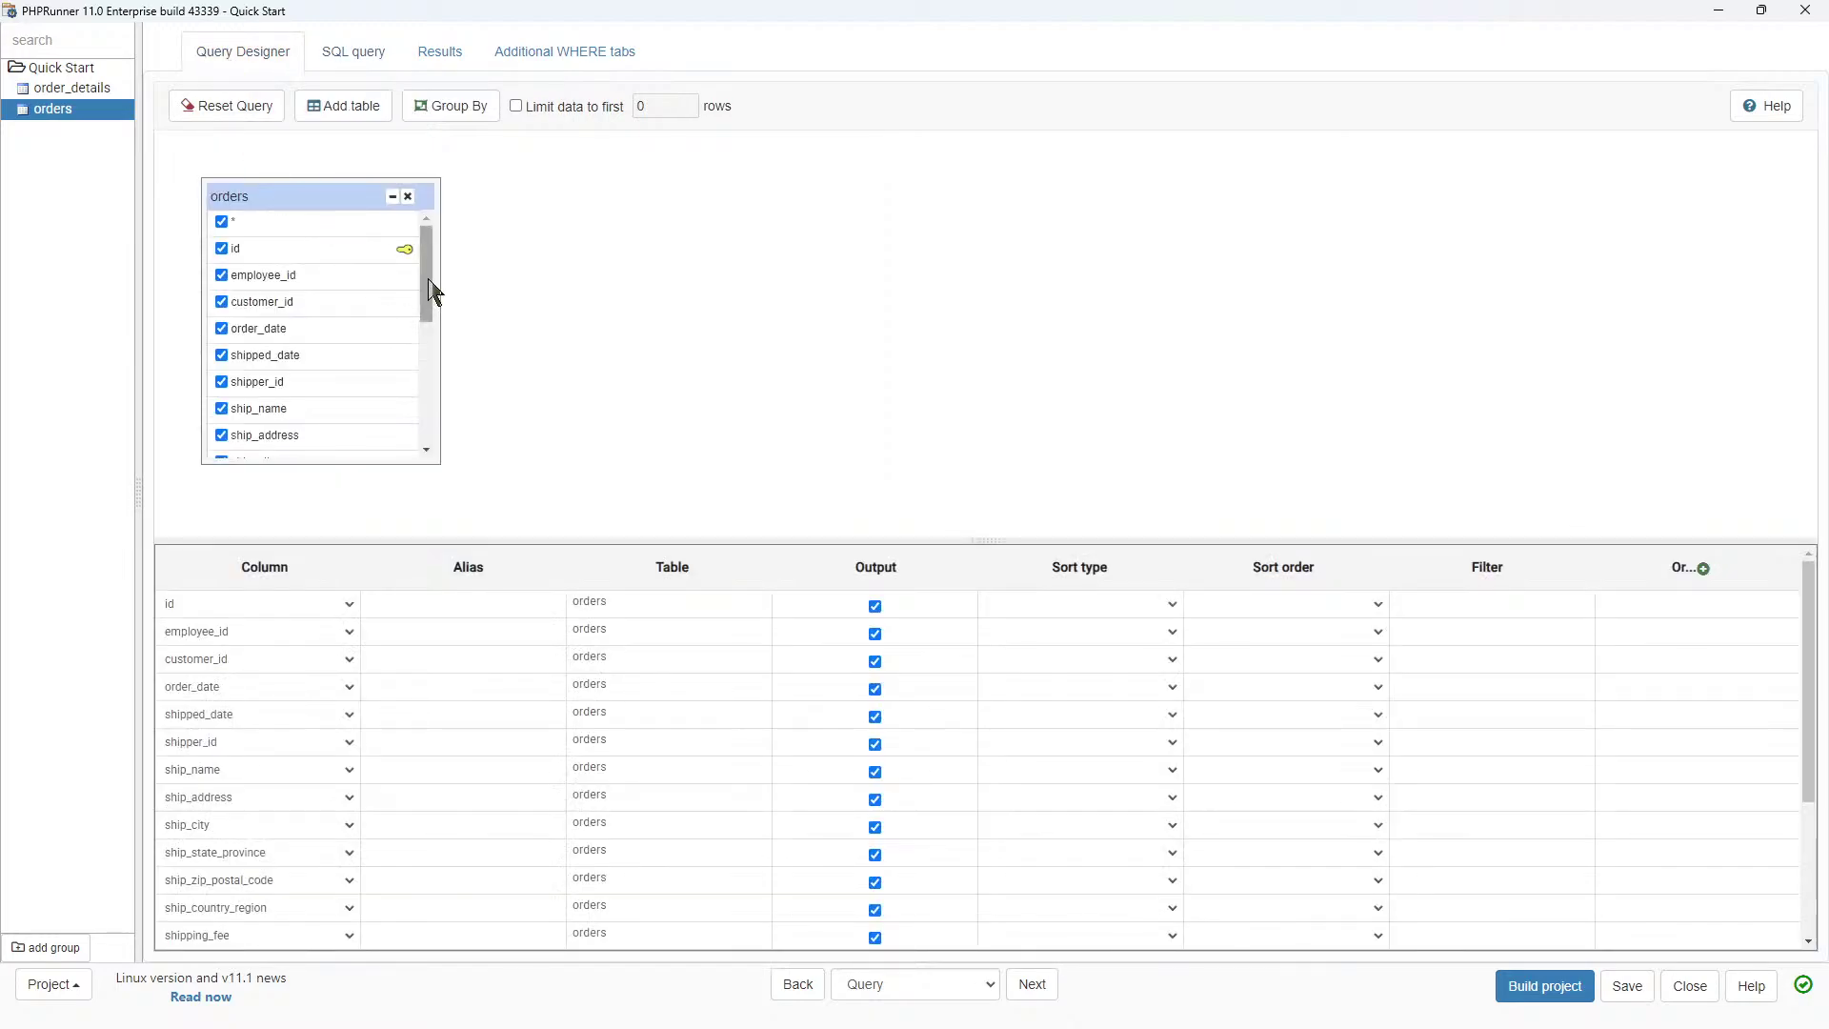
left_click_drag(426, 288, 419, 402)
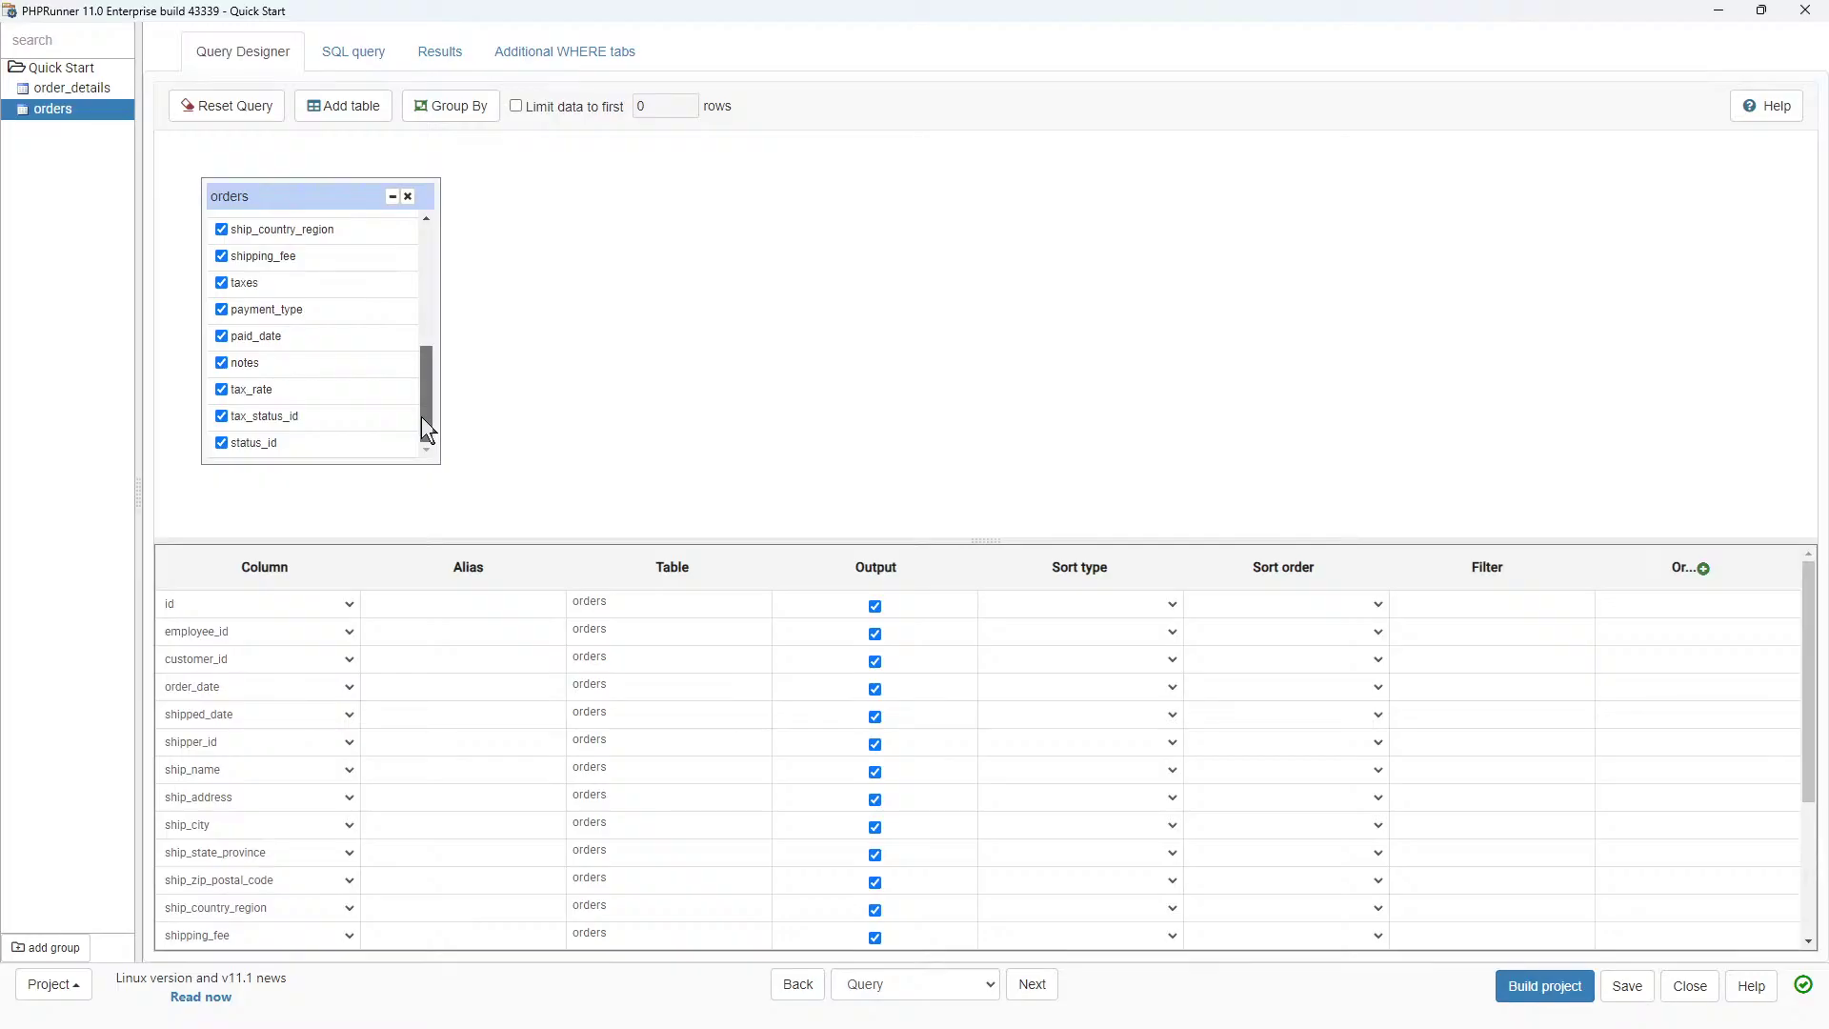
left_click_drag(421, 415, 421, 249)
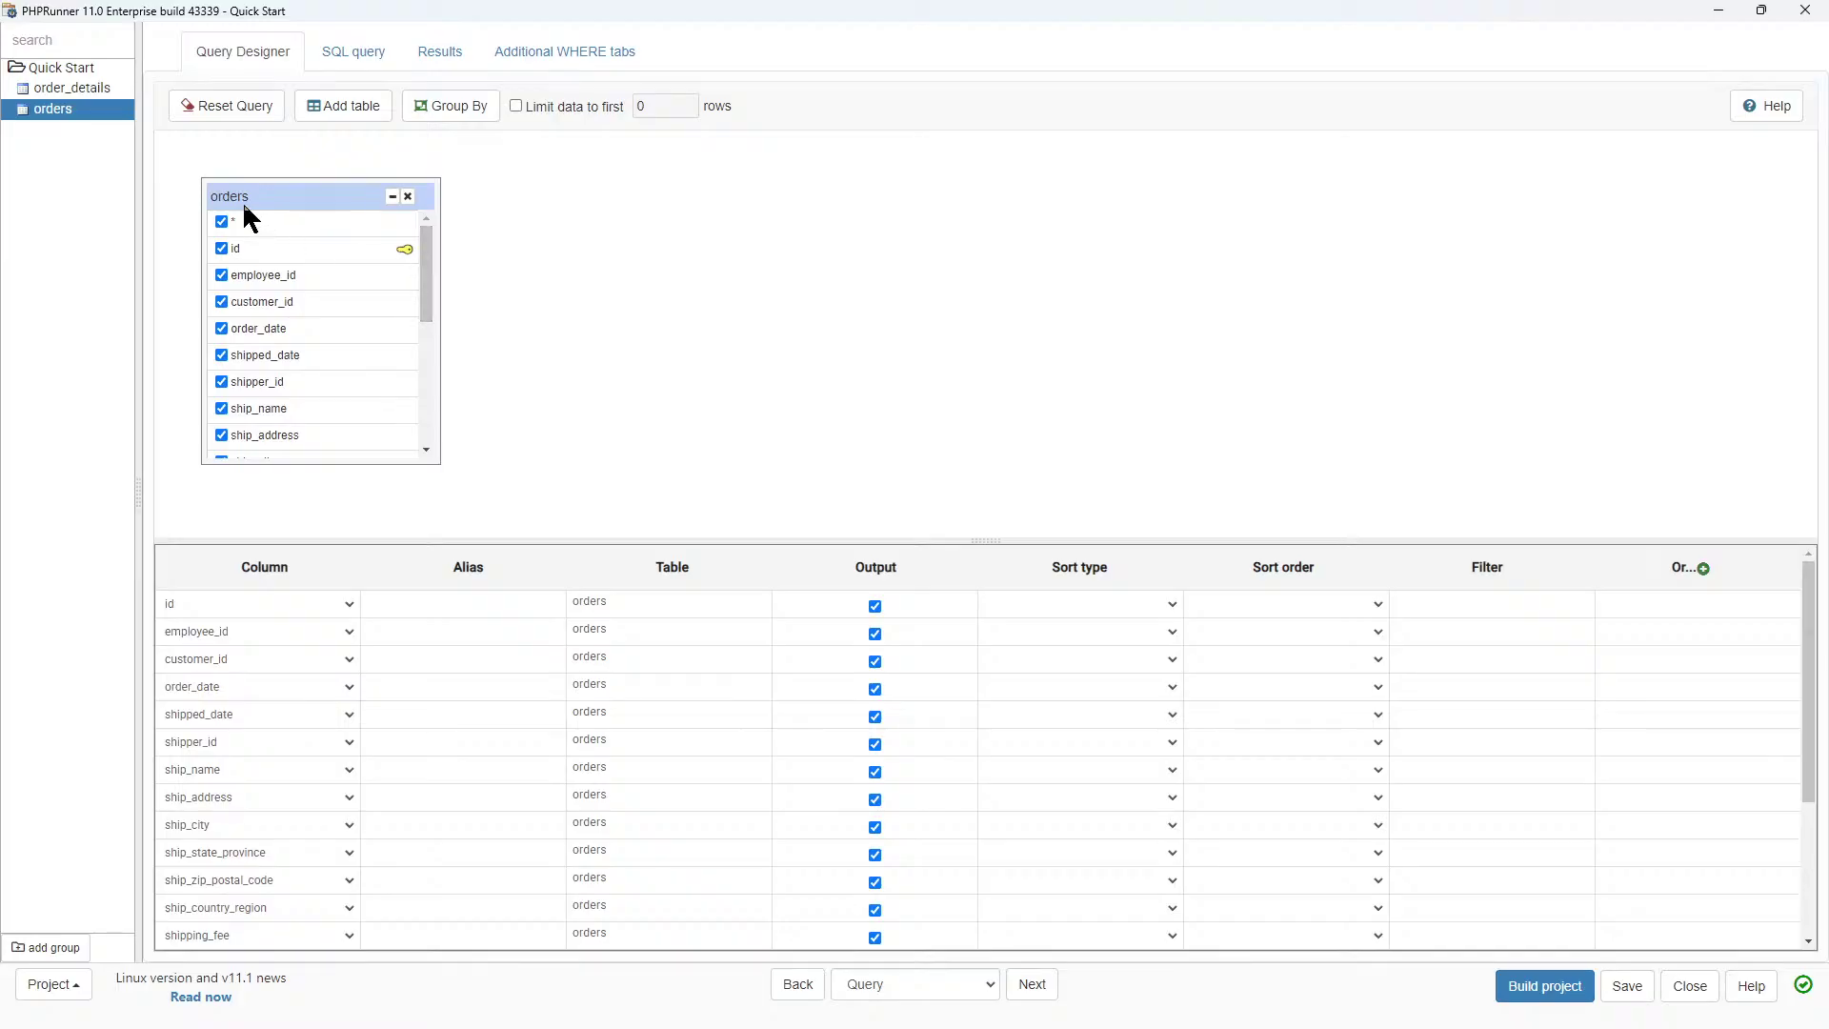
left_click(79, 88)
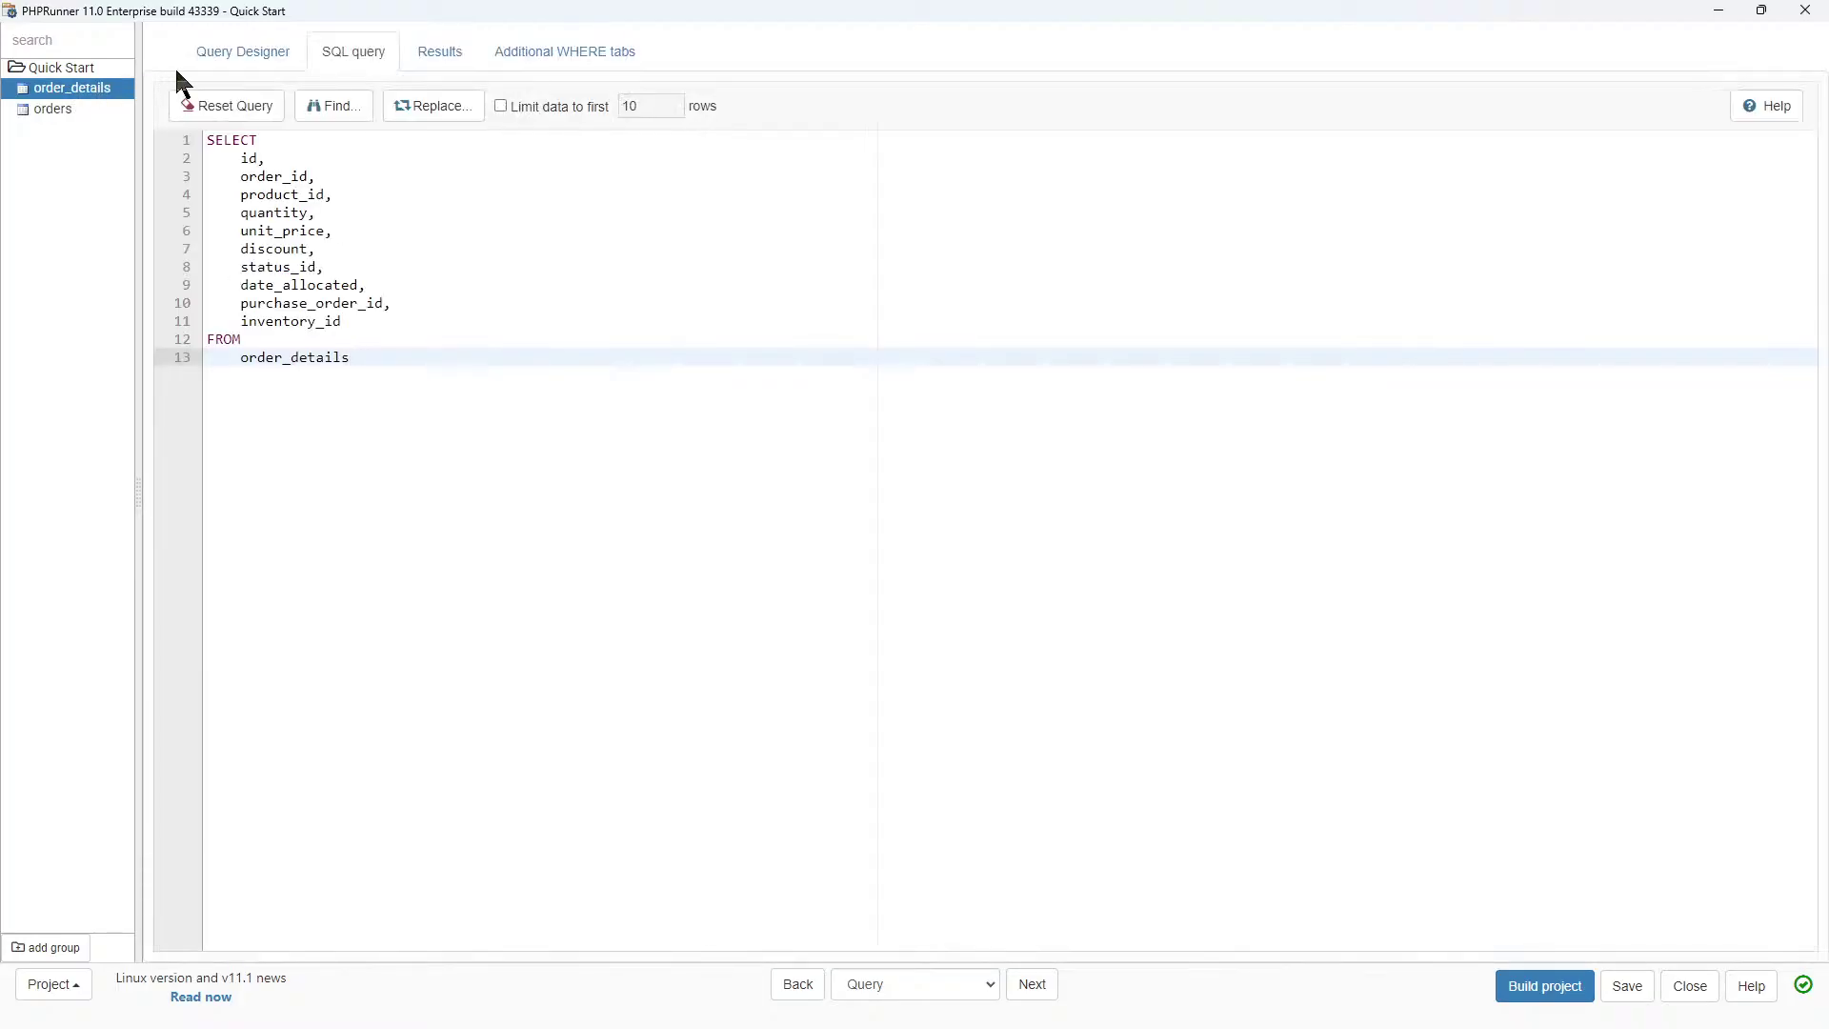
left_click(234, 55)
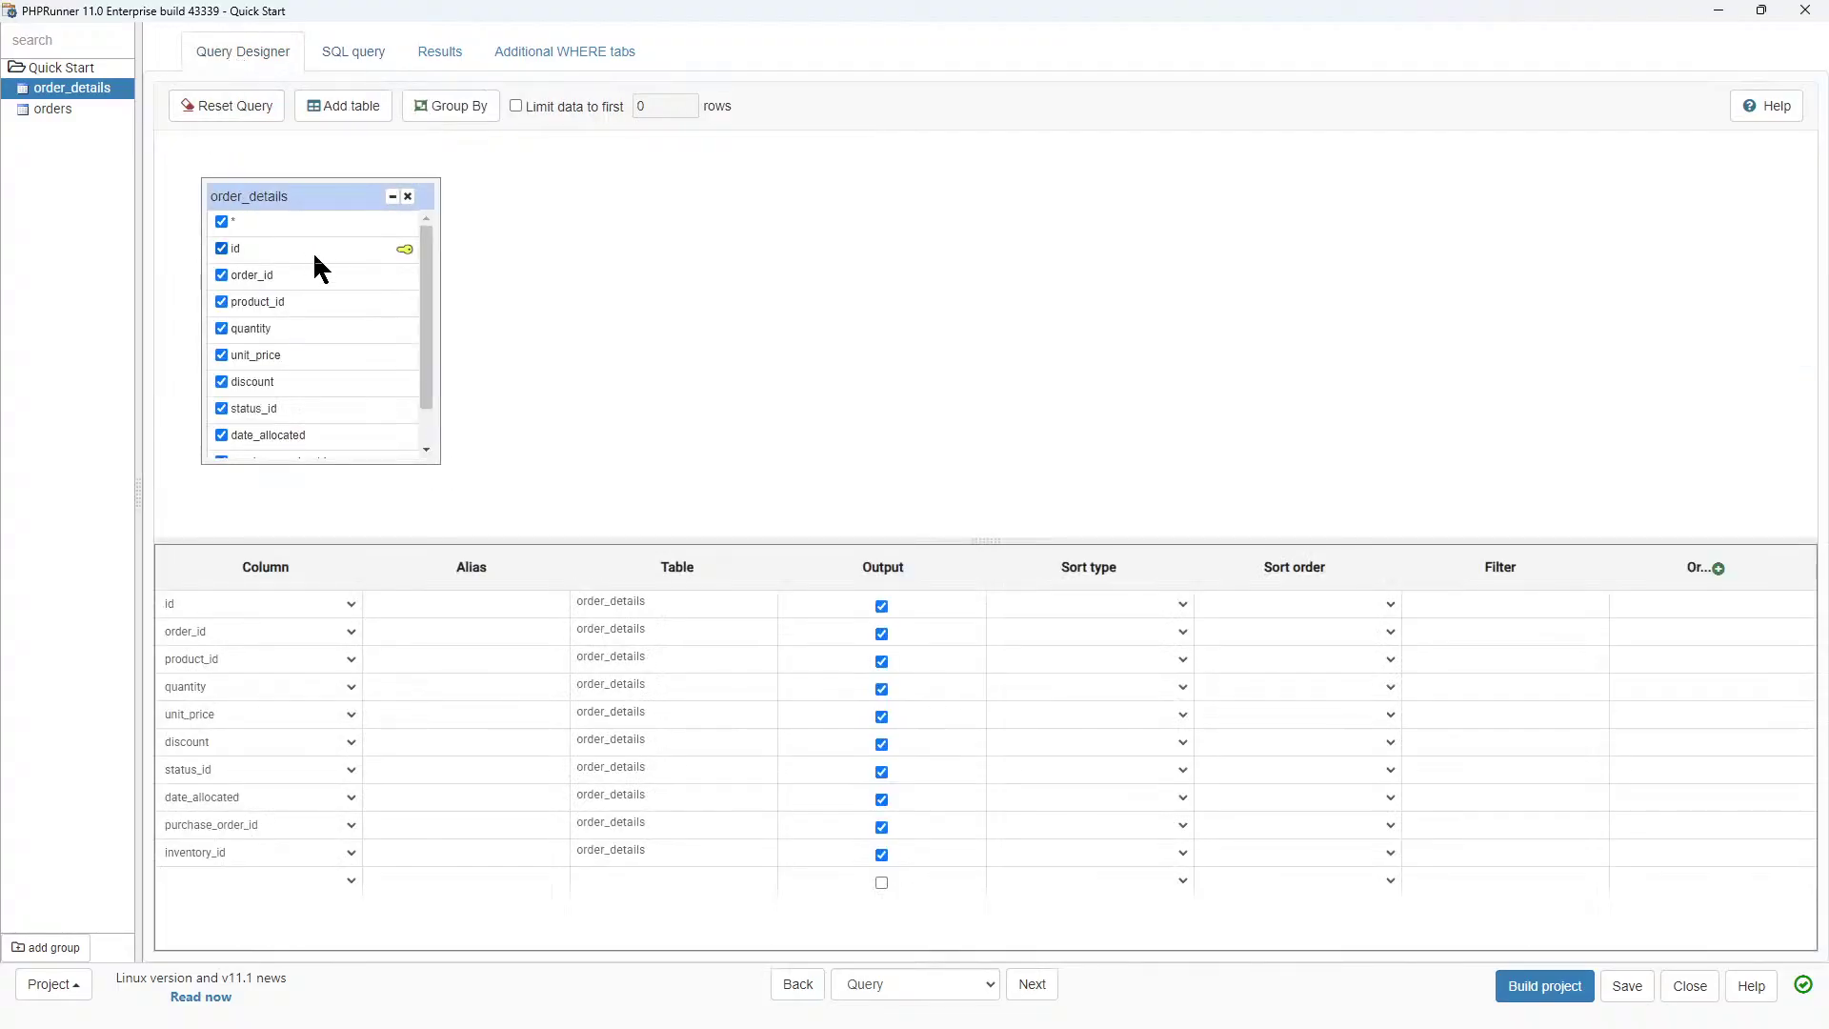
left_click_drag(434, 286, 433, 343)
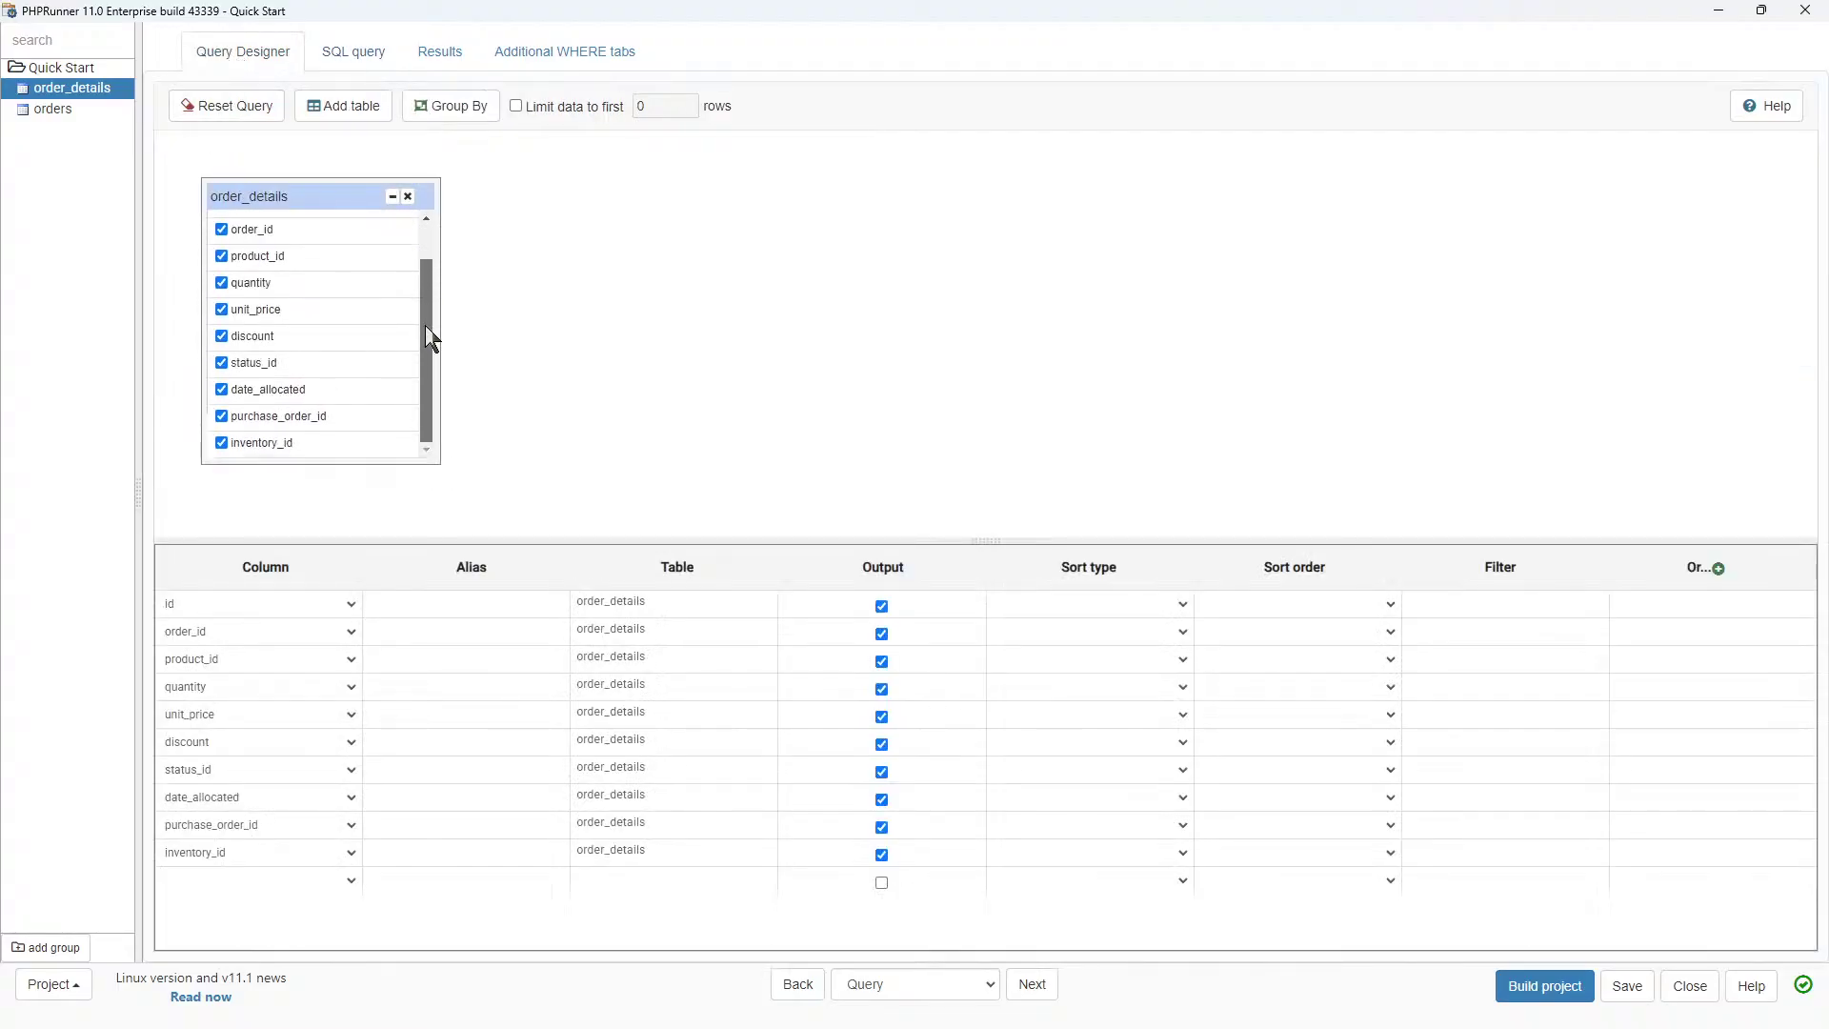
left_click(55, 109)
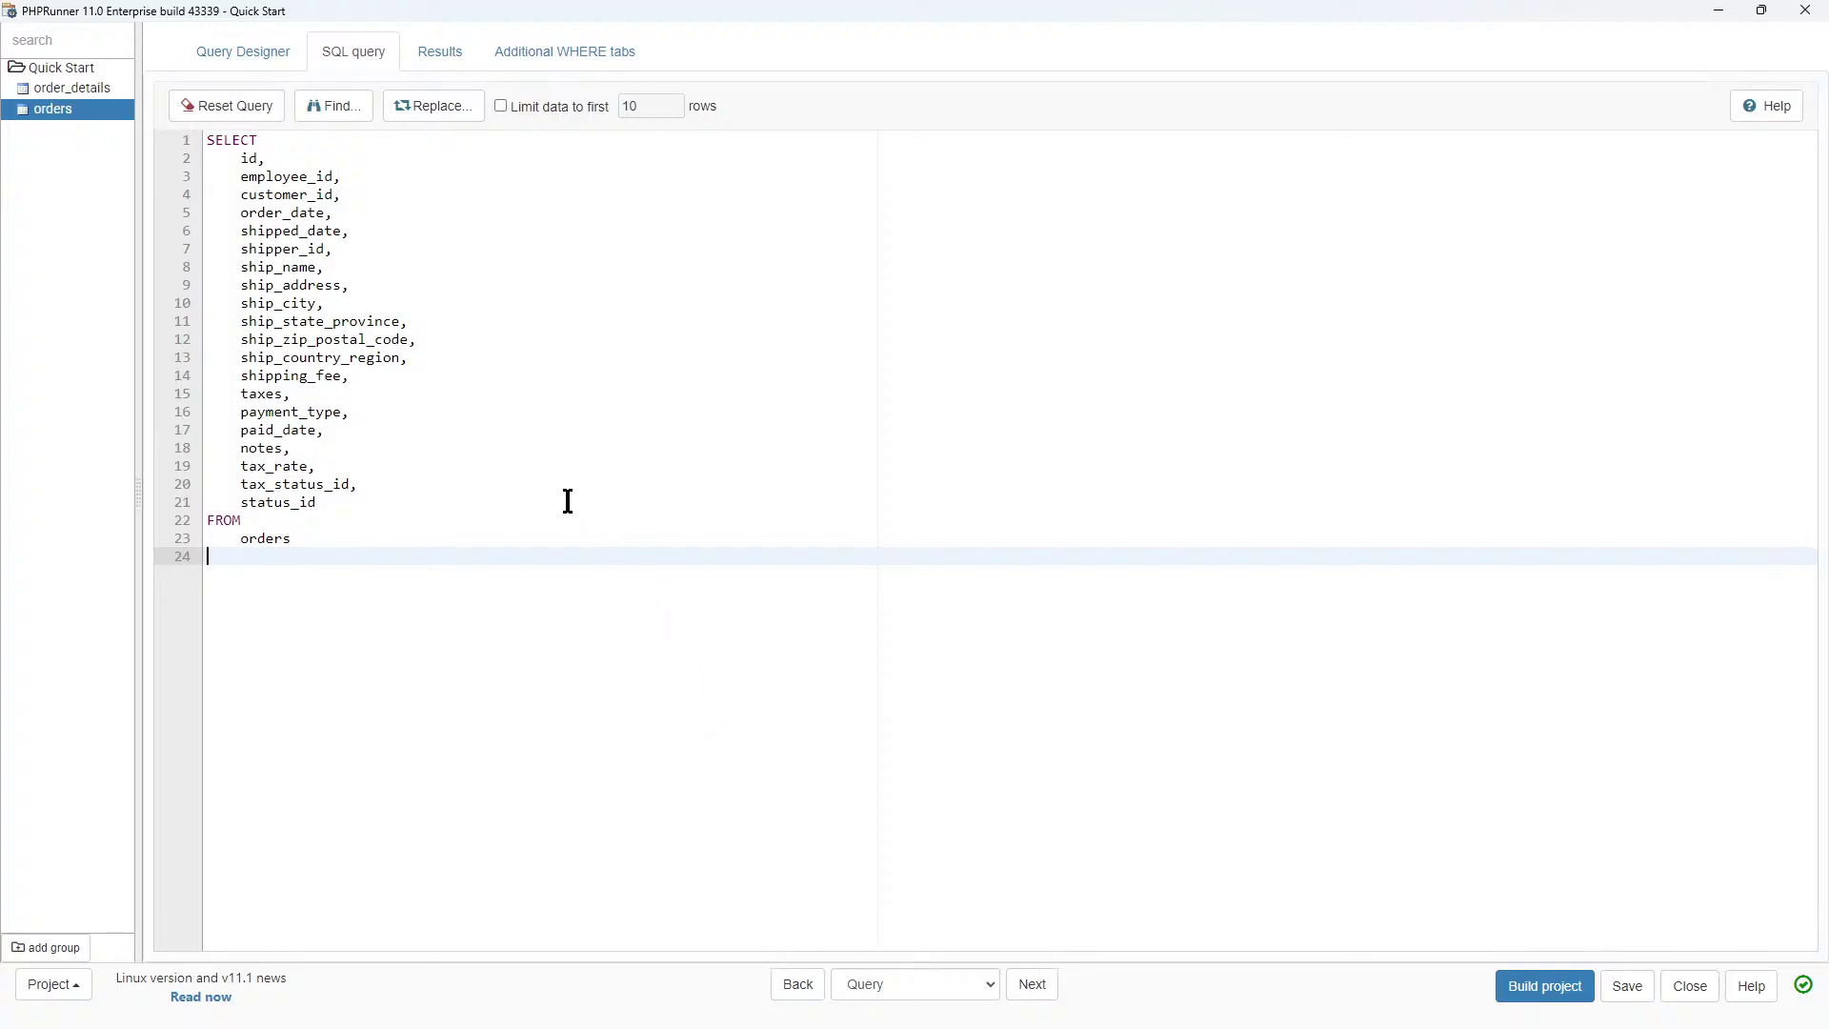
left_click(218, 53)
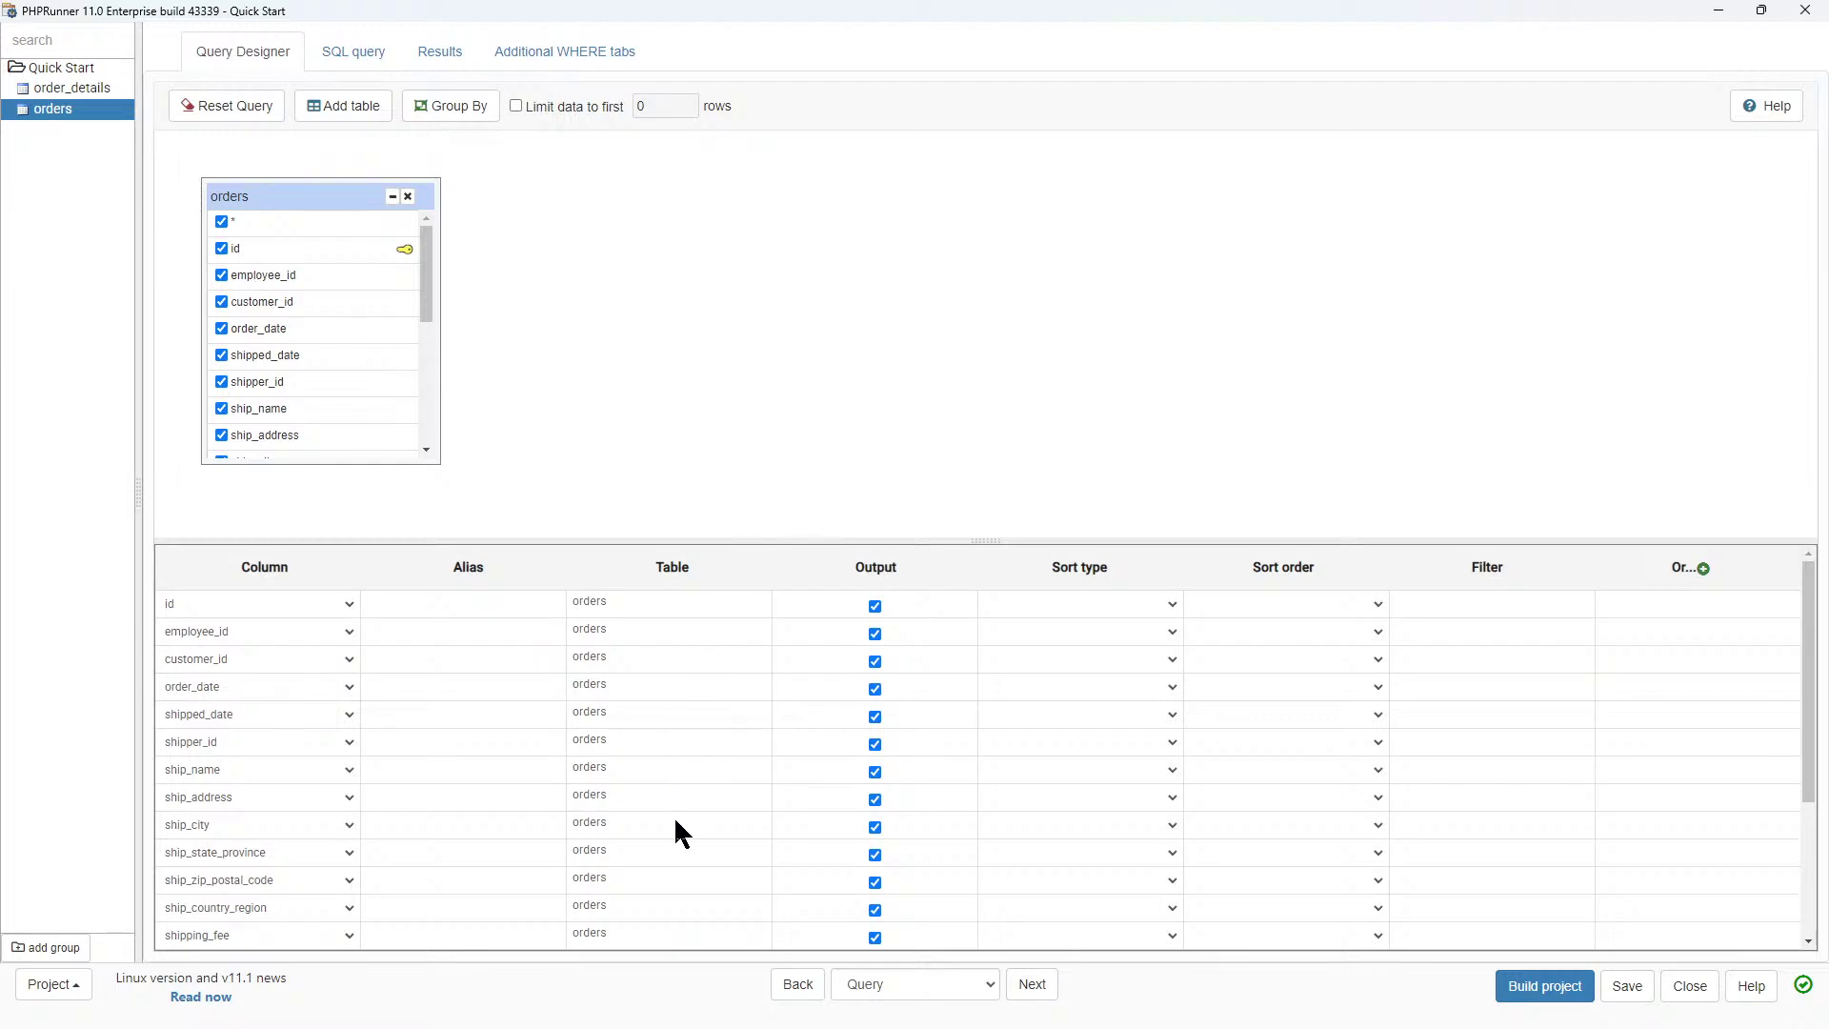
left_click(1033, 987)
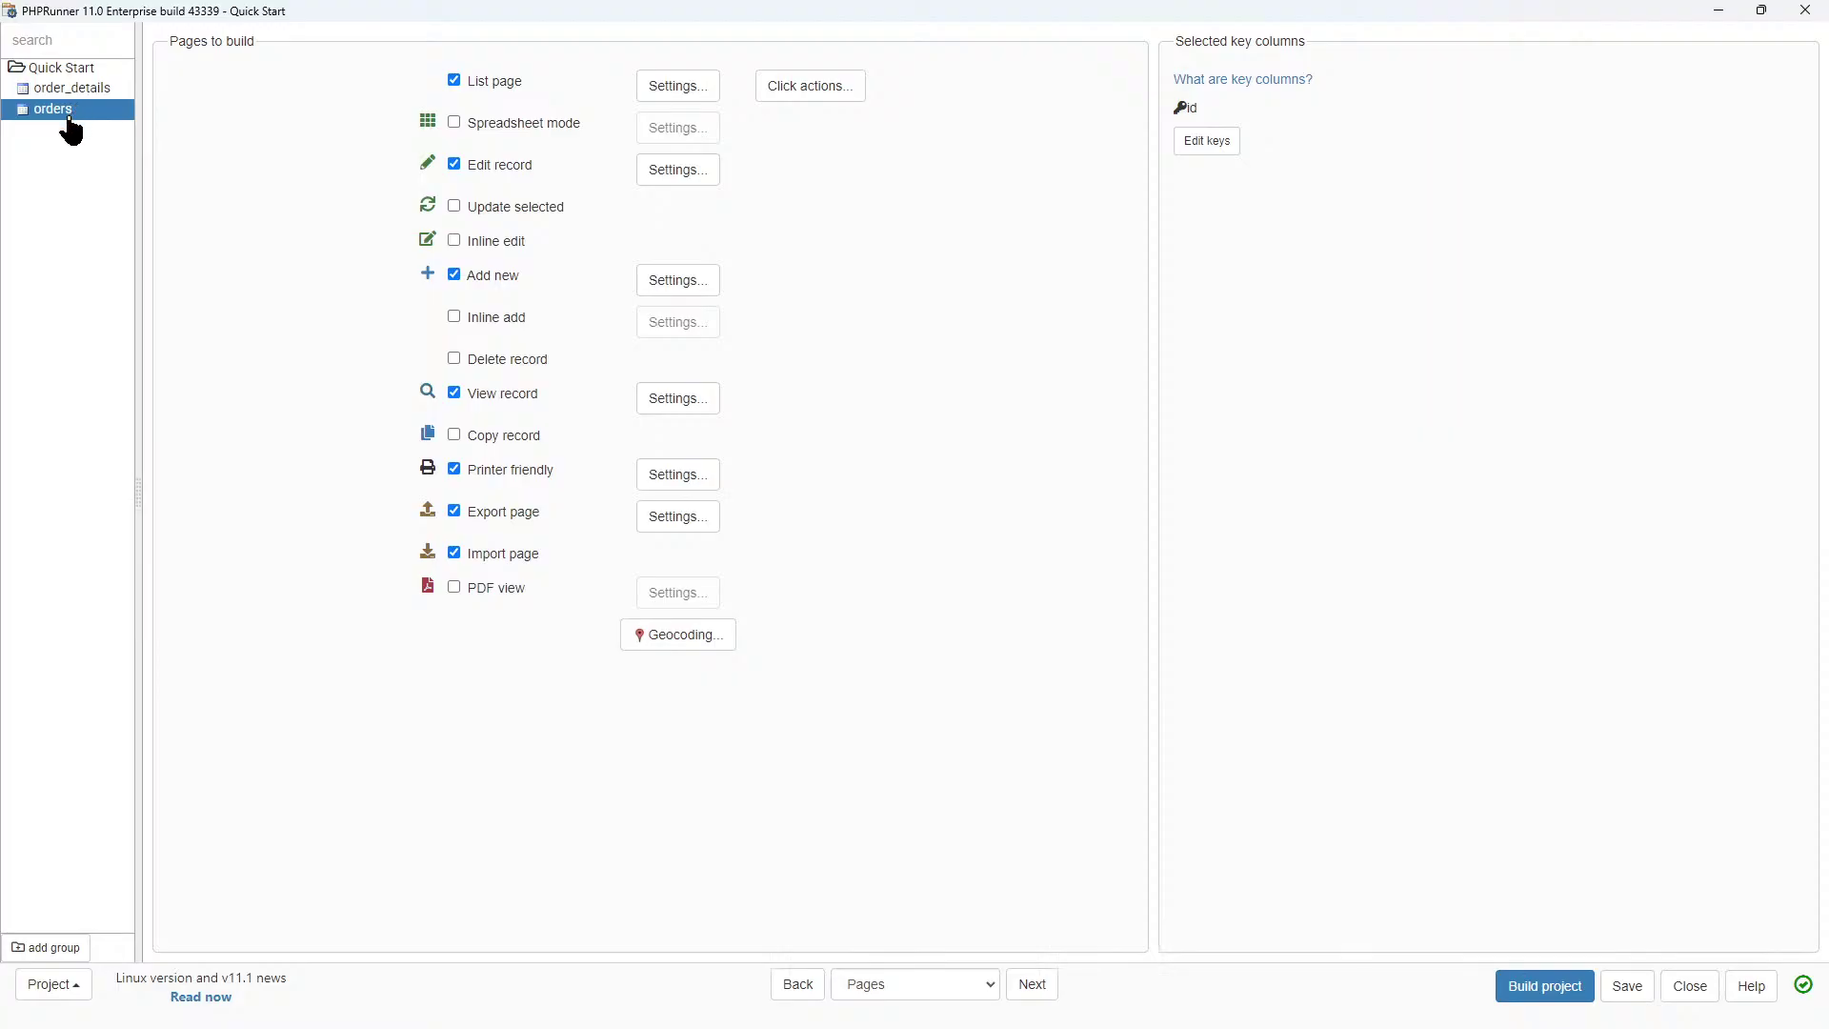
Turn off the edit, add and view pages for the orders table.
left_click(82, 91)
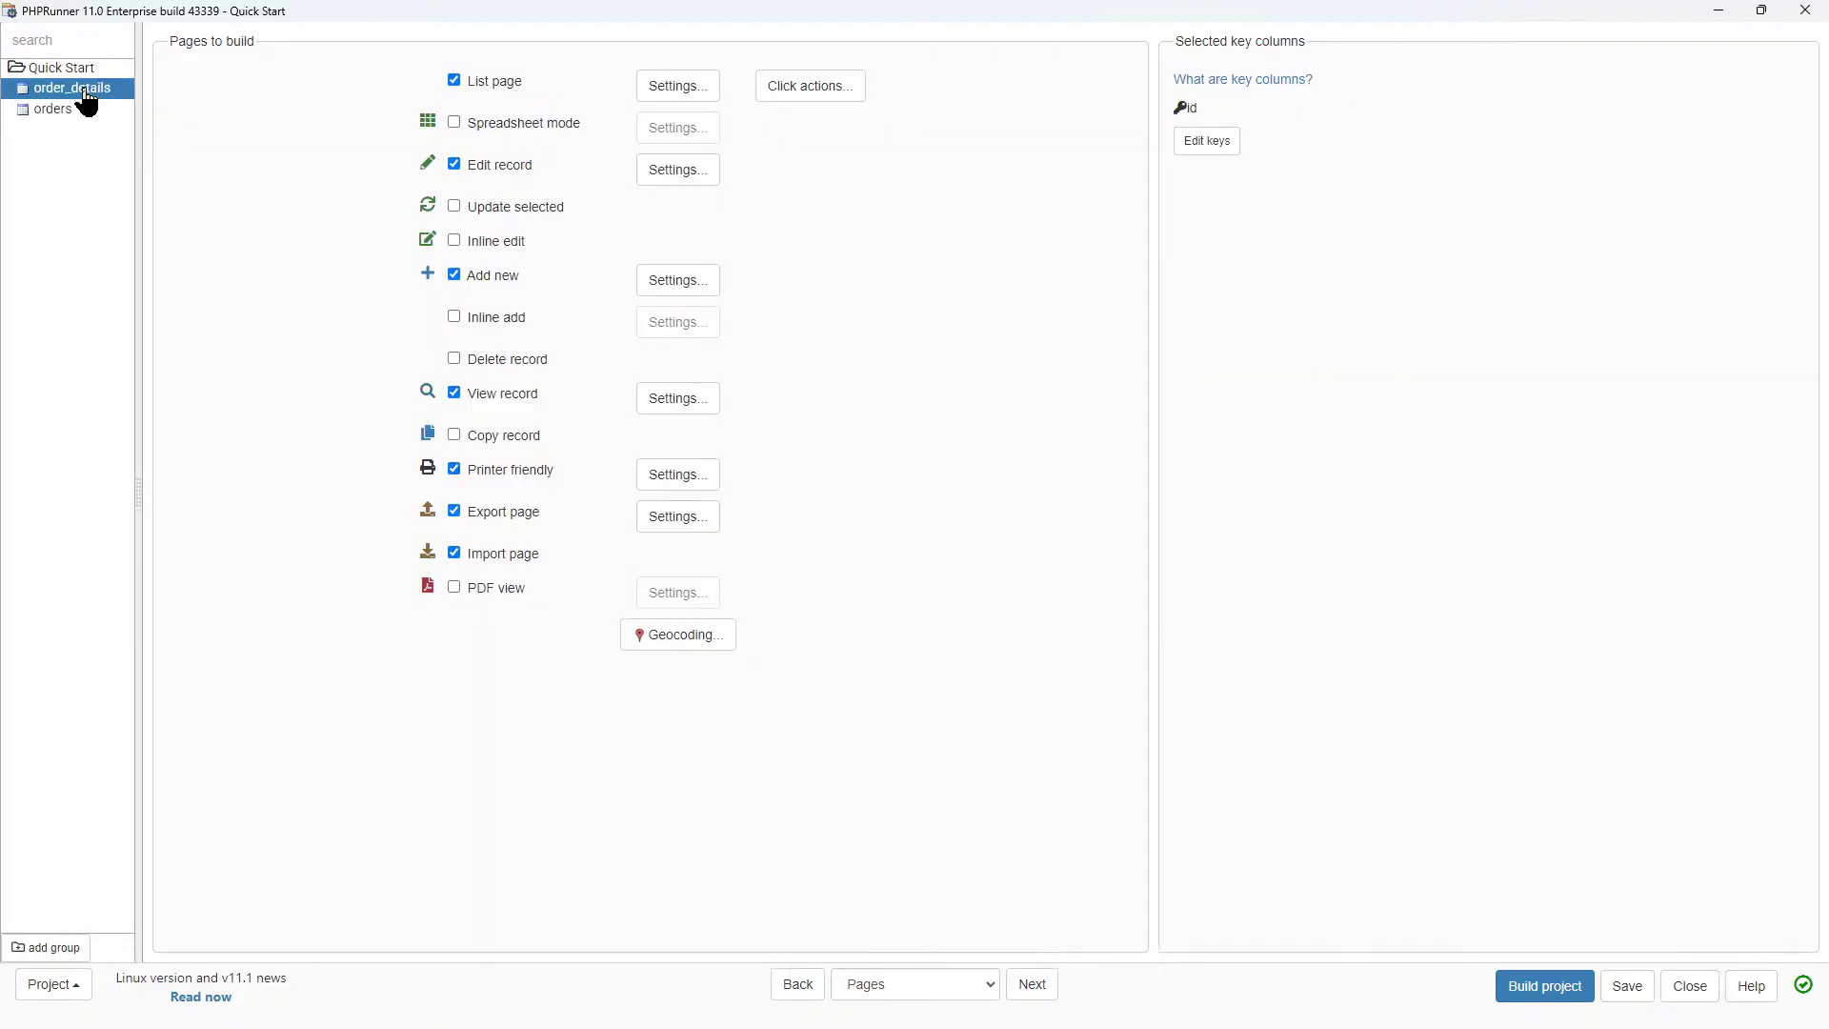
left_click(57, 113)
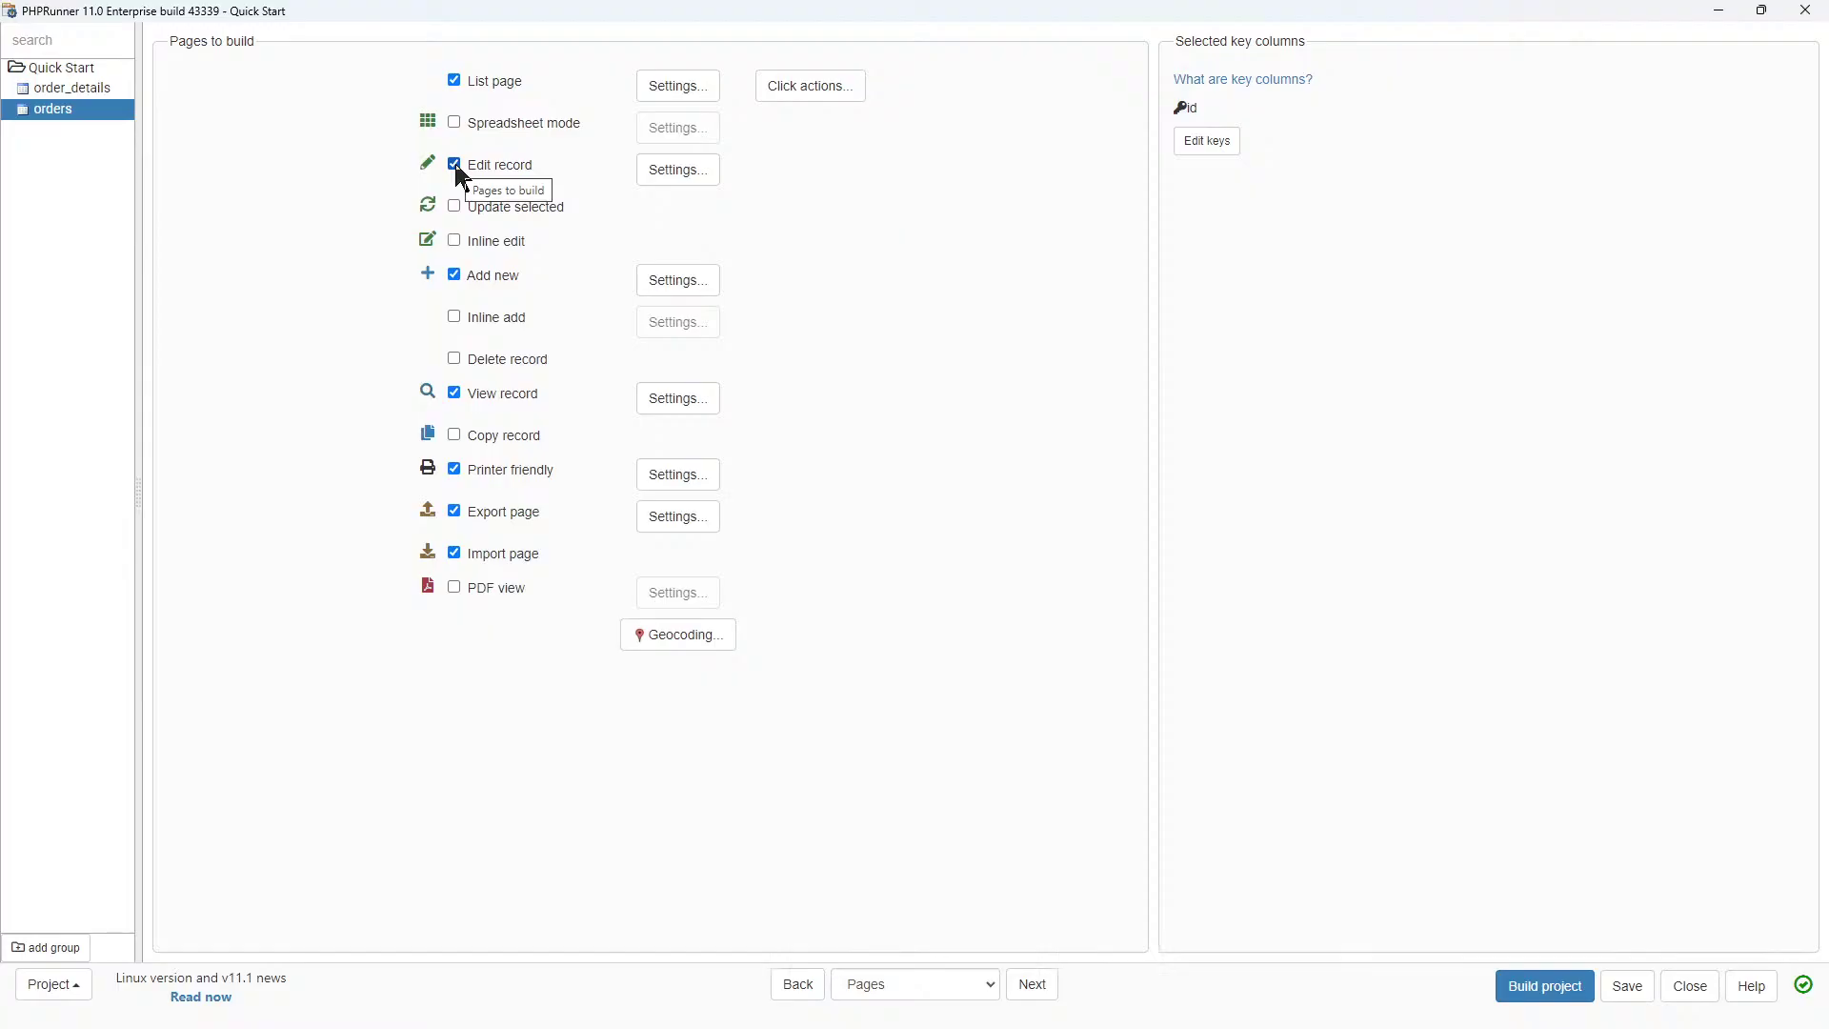
left_click(455, 164)
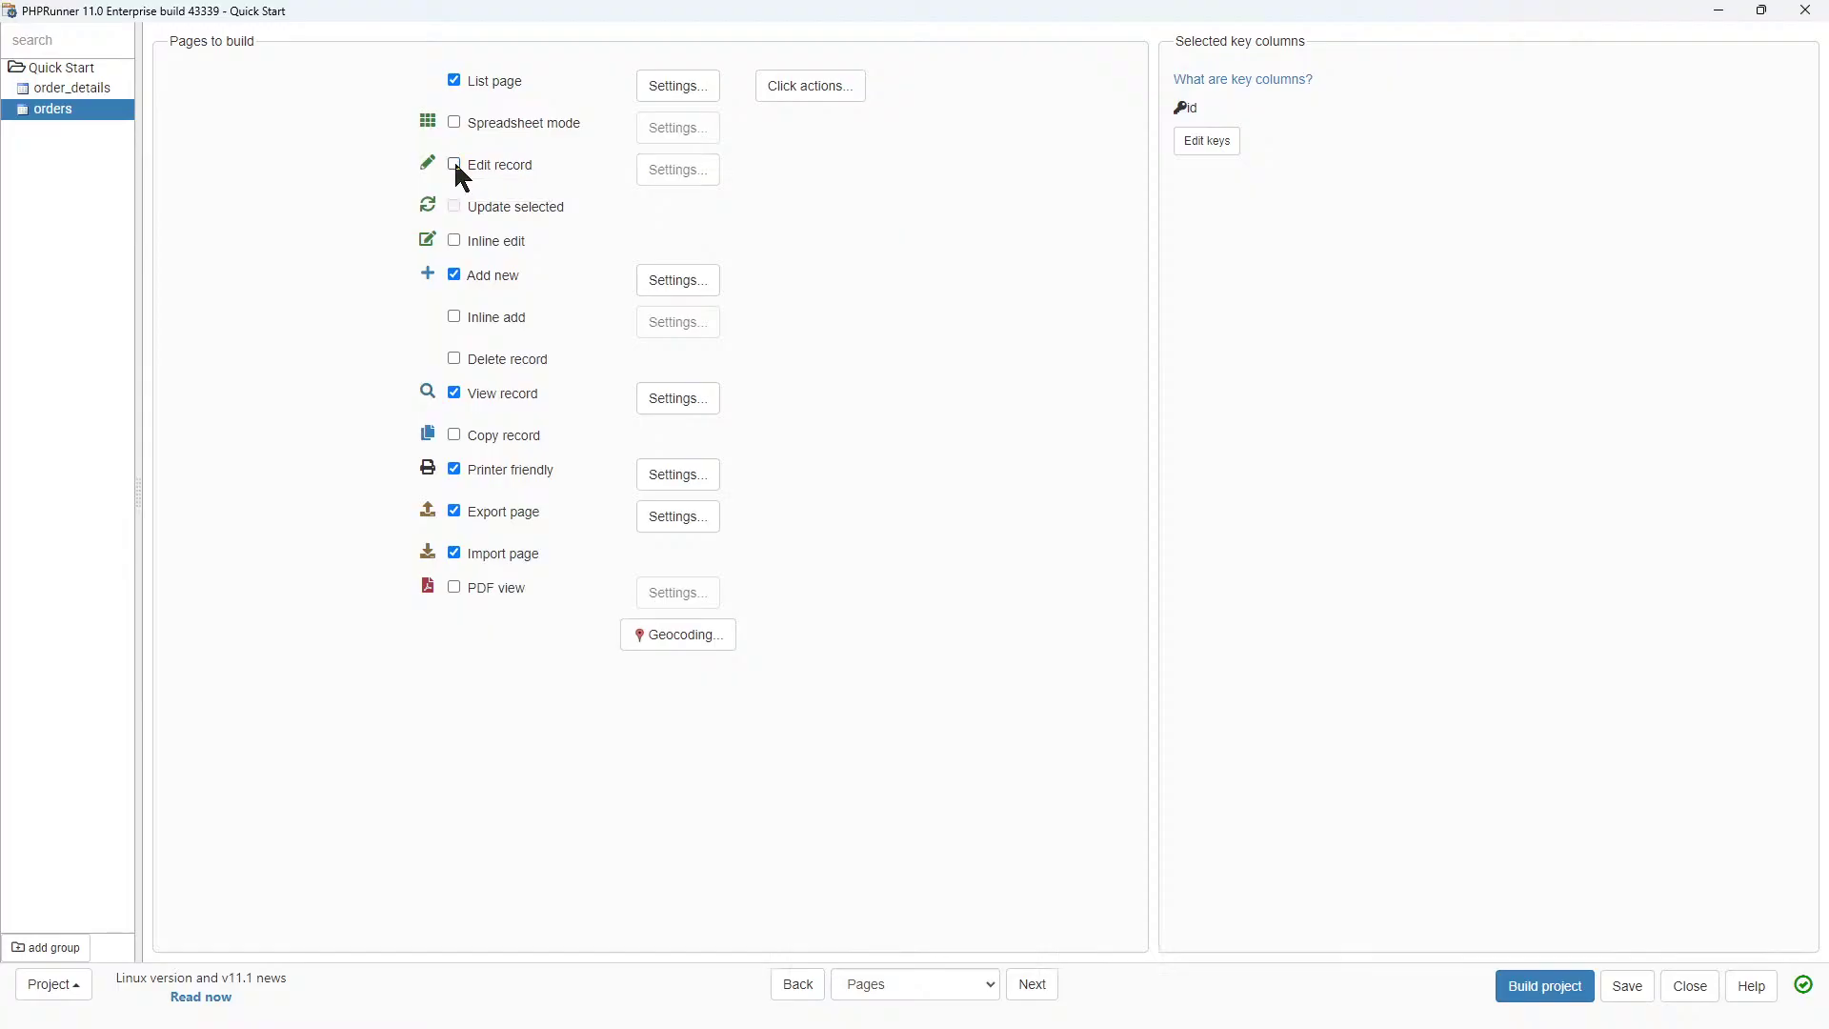
left_click(454, 275)
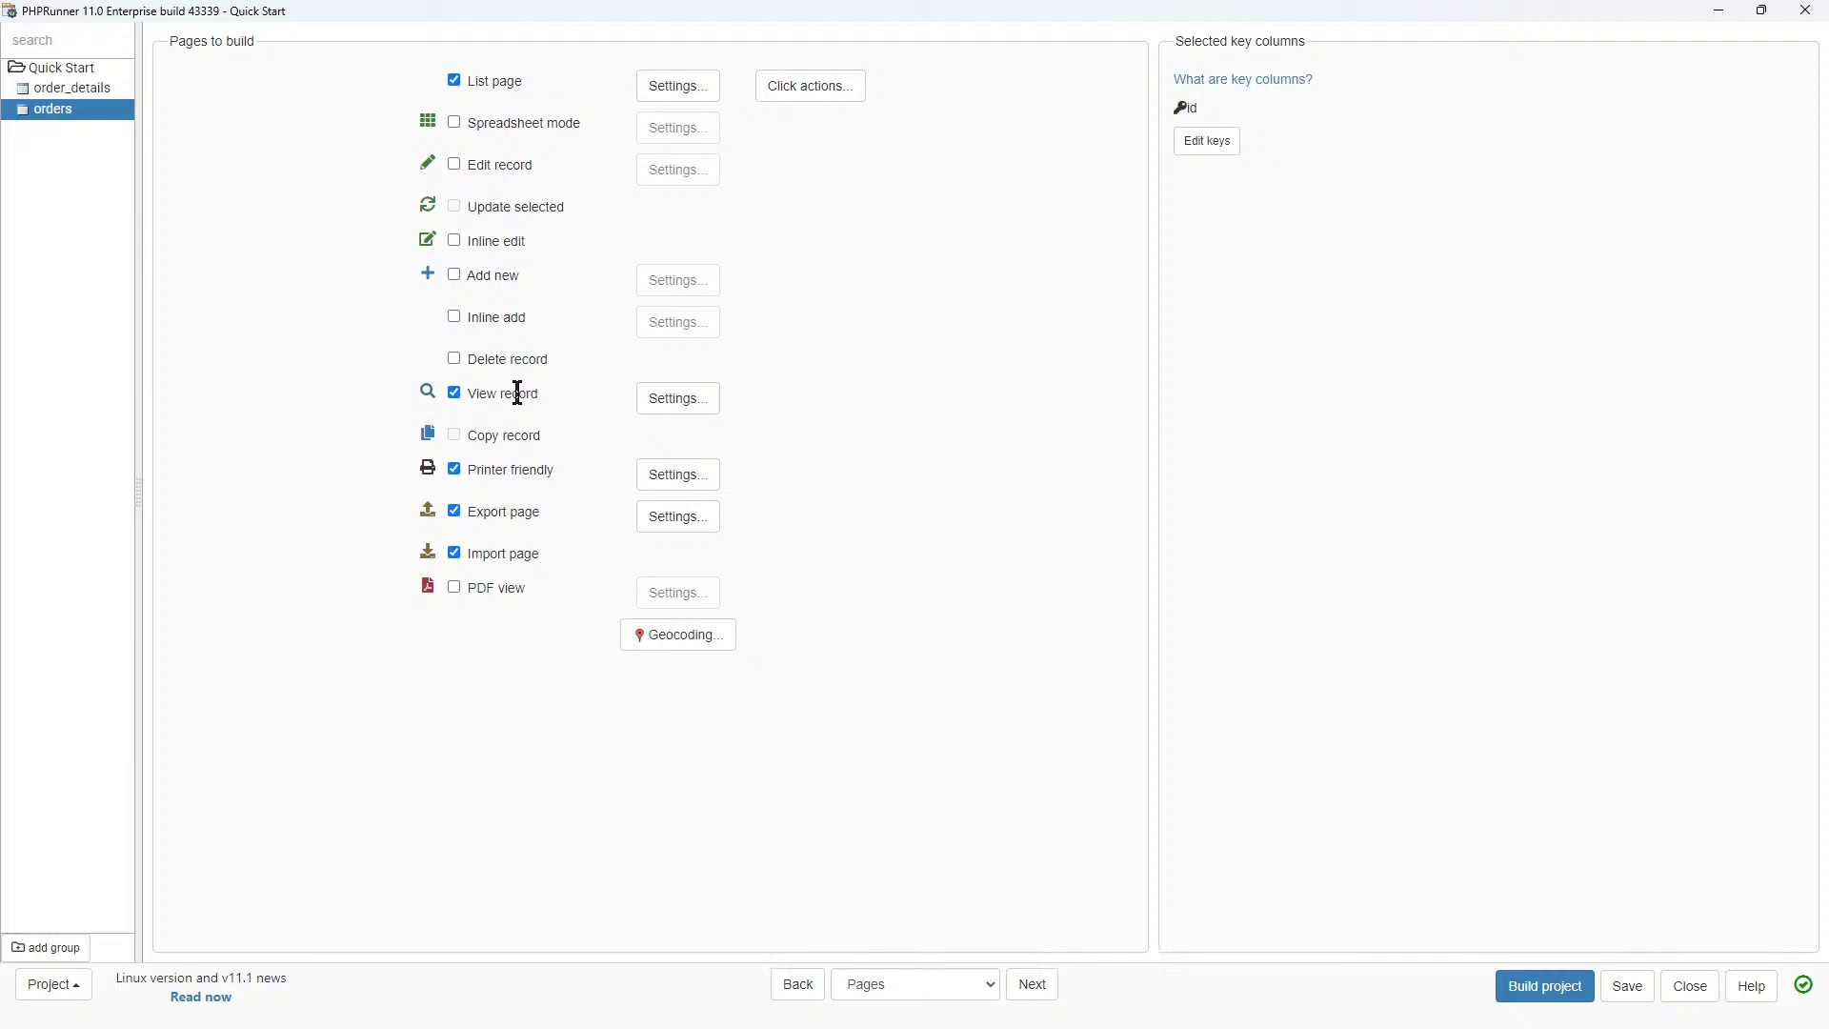
left_click(455, 392)
Drop edit, add, view, printer-friendly and export/import pages for order_details, then open orders List settings.
left_click(89, 87)
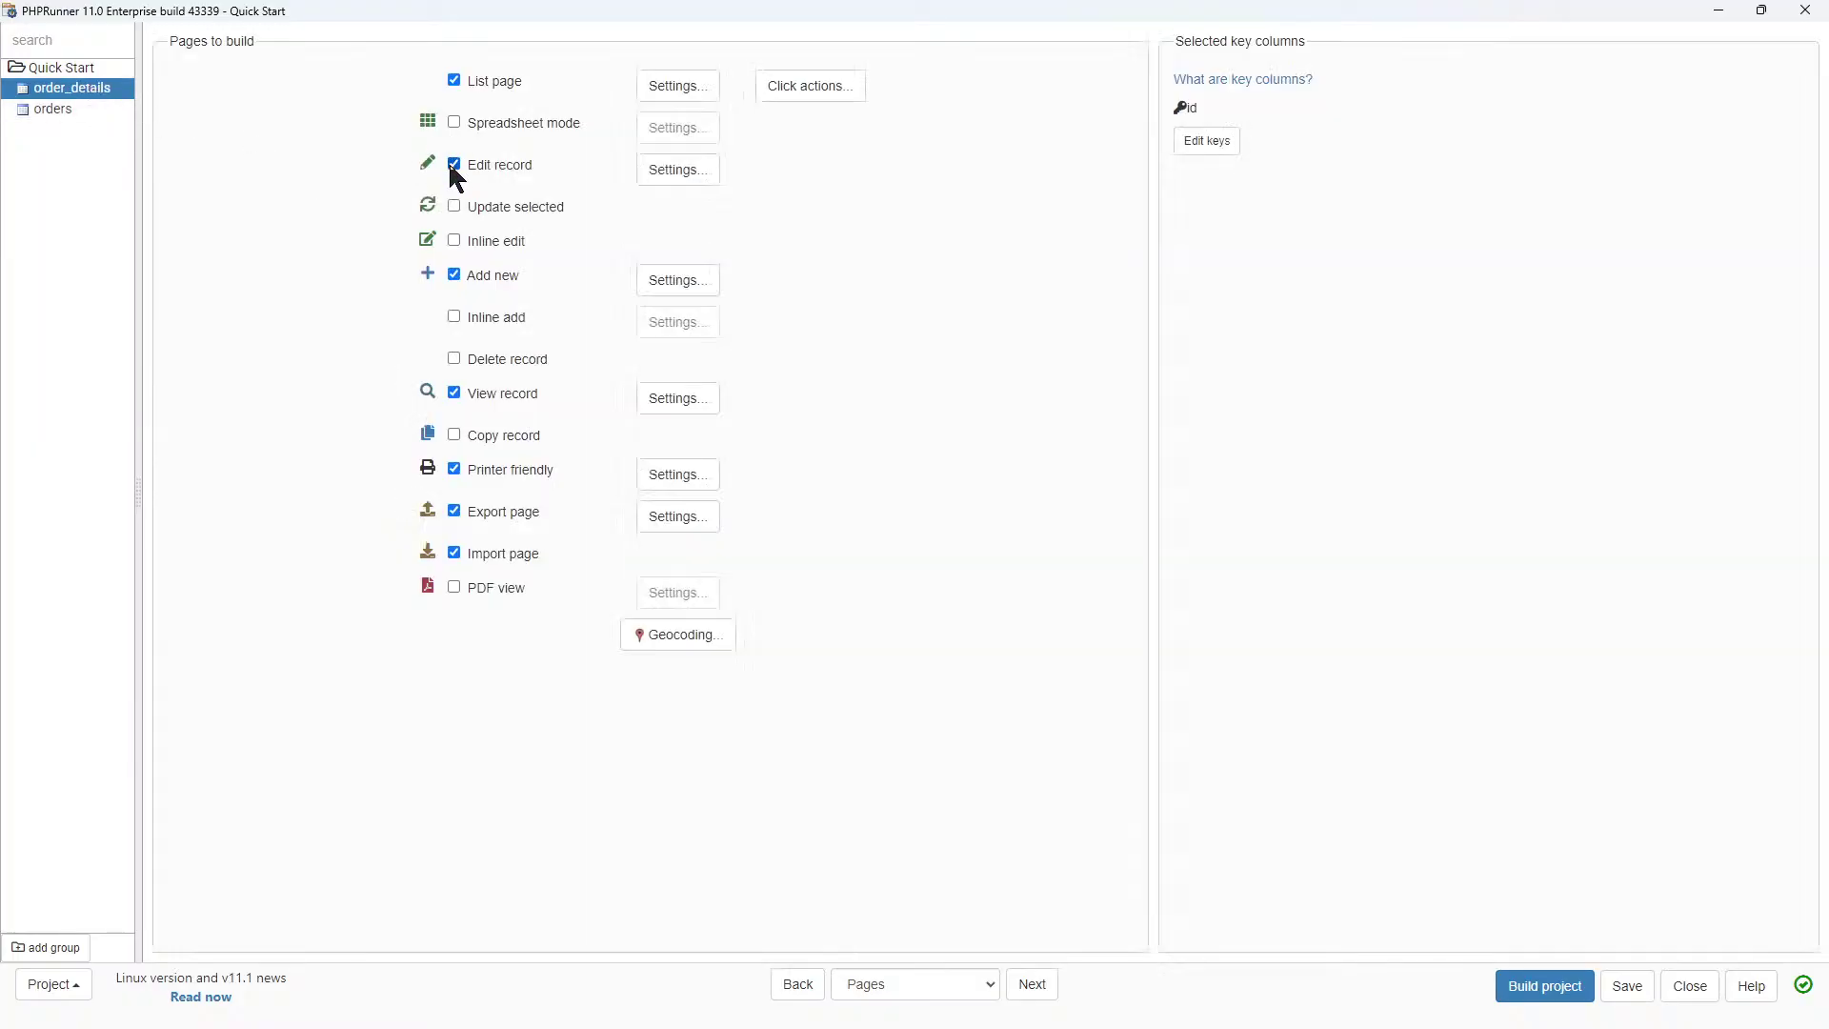
left_click(453, 164)
left_click(454, 275)
left_click(454, 392)
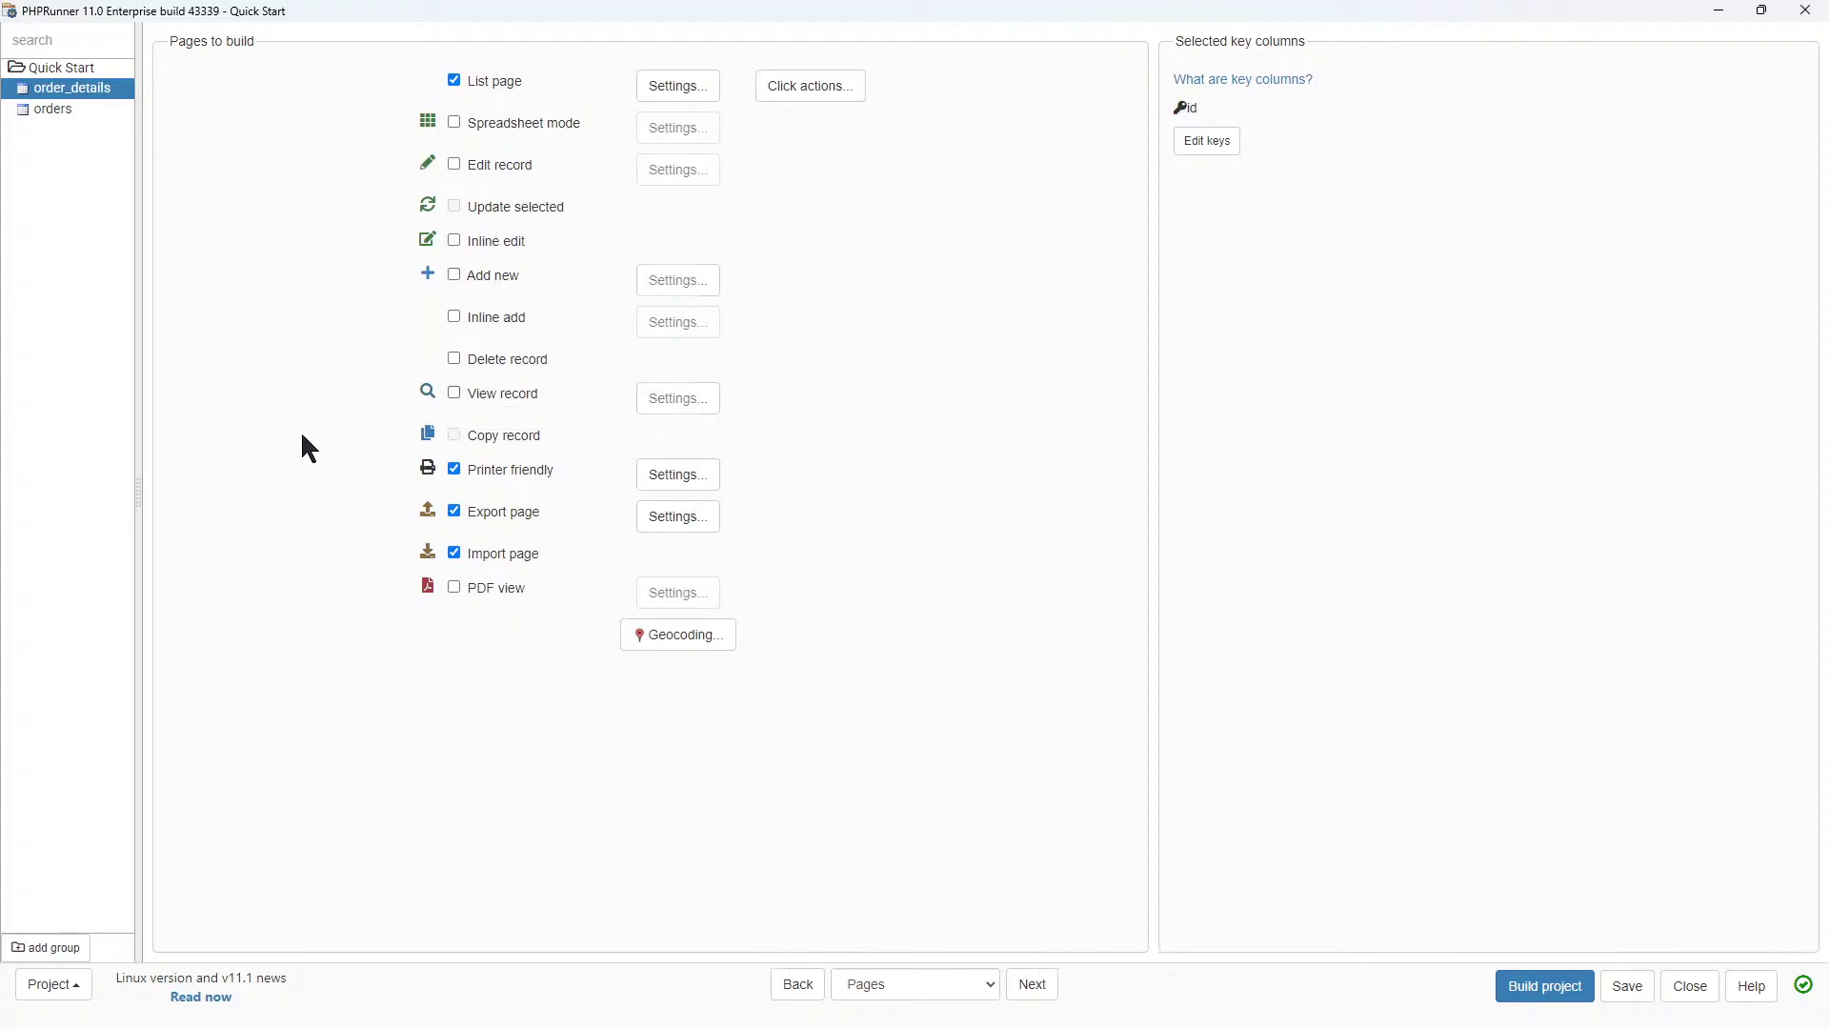
left_click(454, 469)
left_click(453, 511)
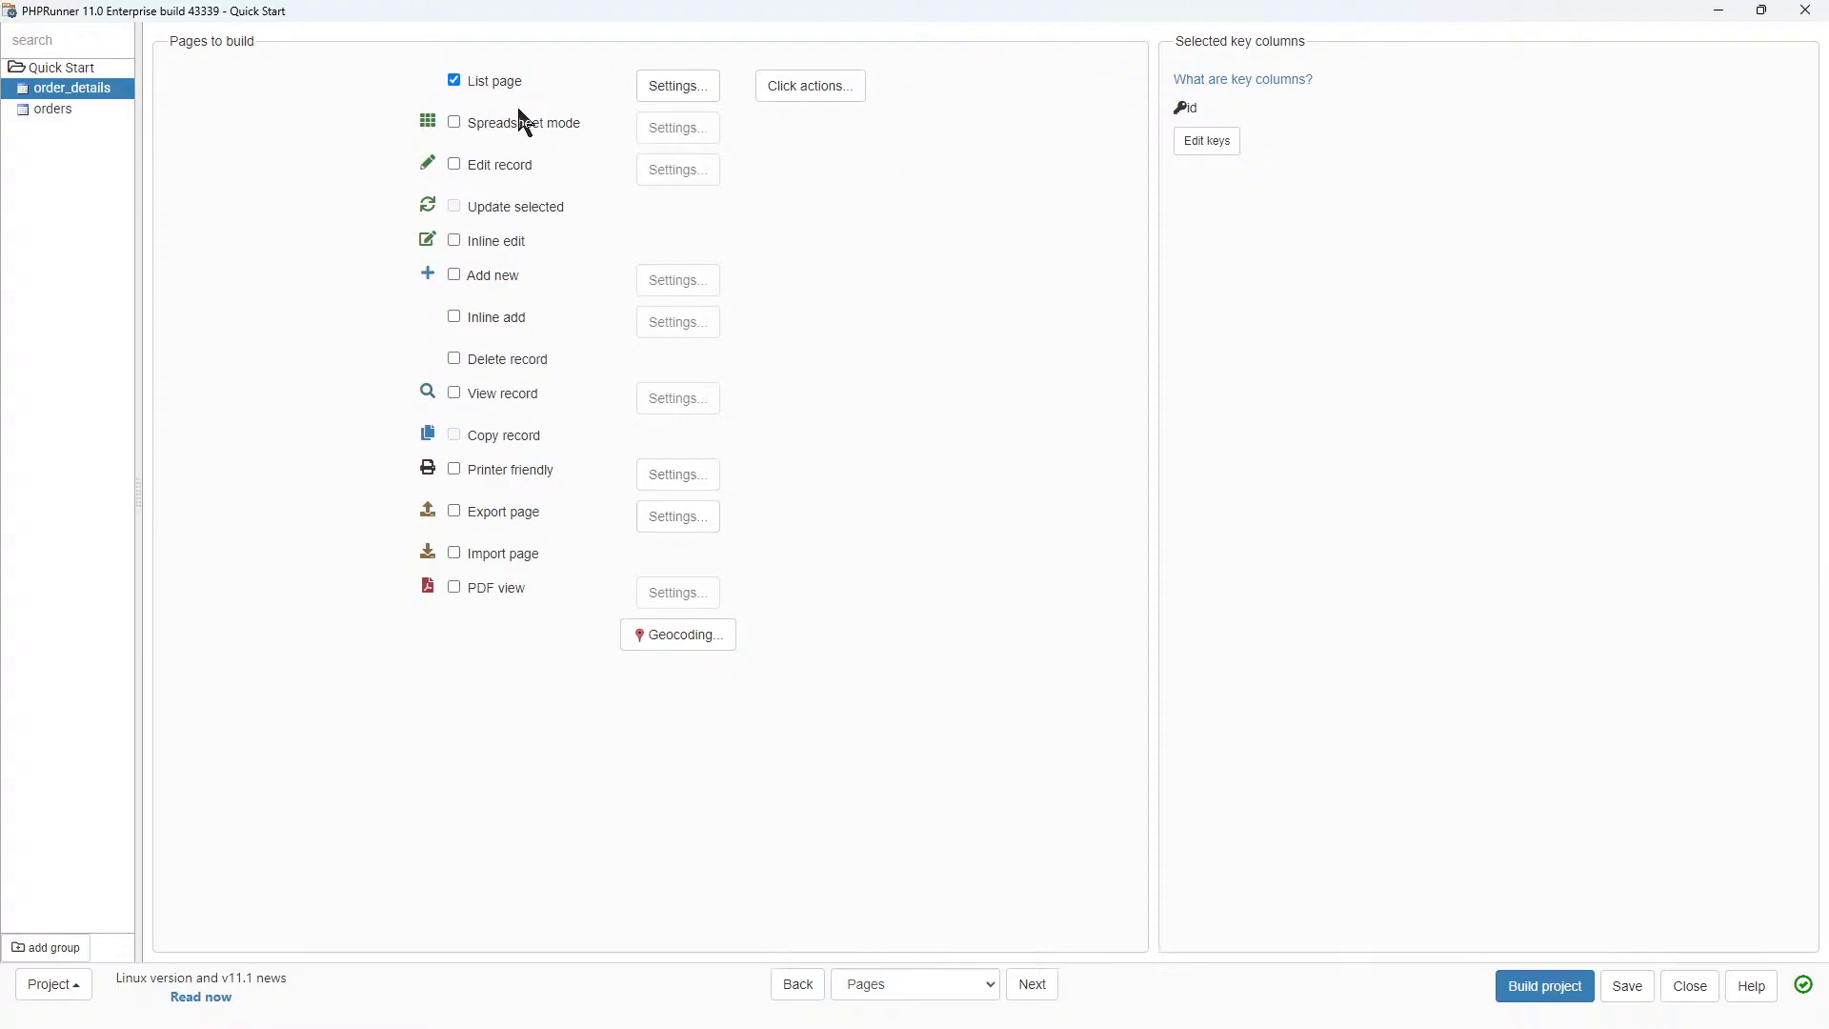
left_click(57, 111)
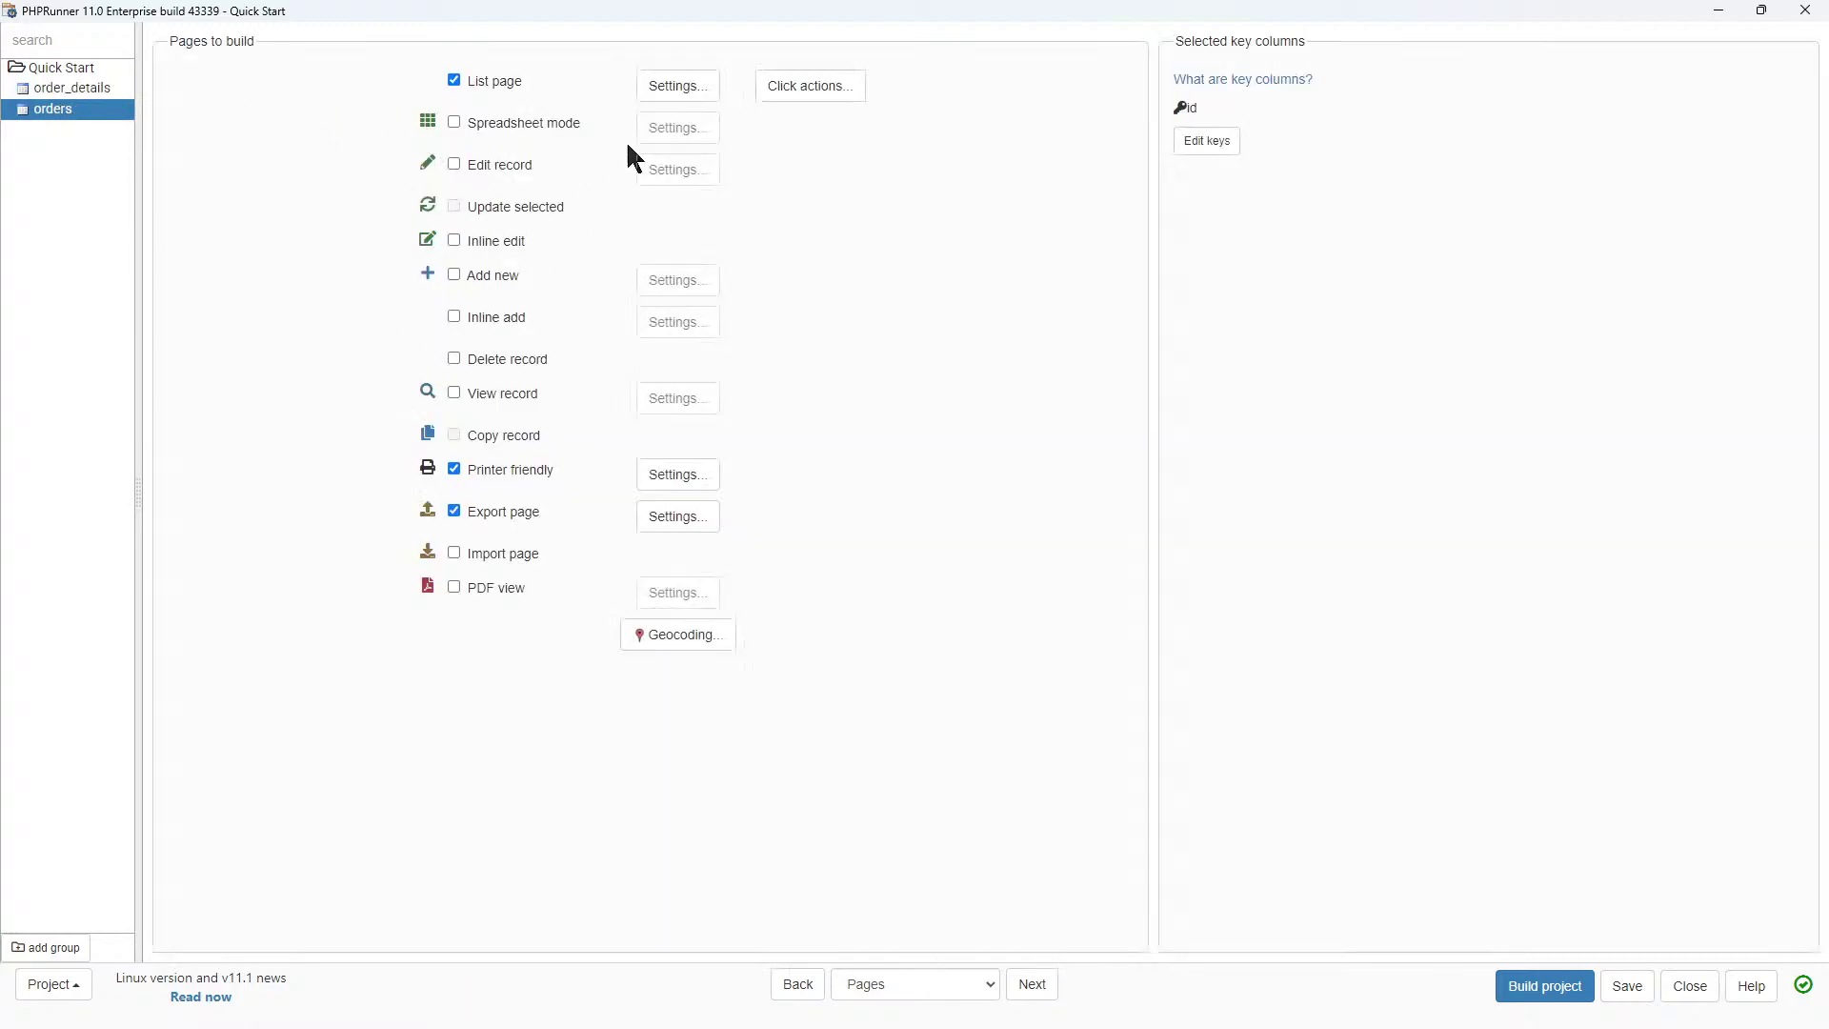
left_click(678, 91)
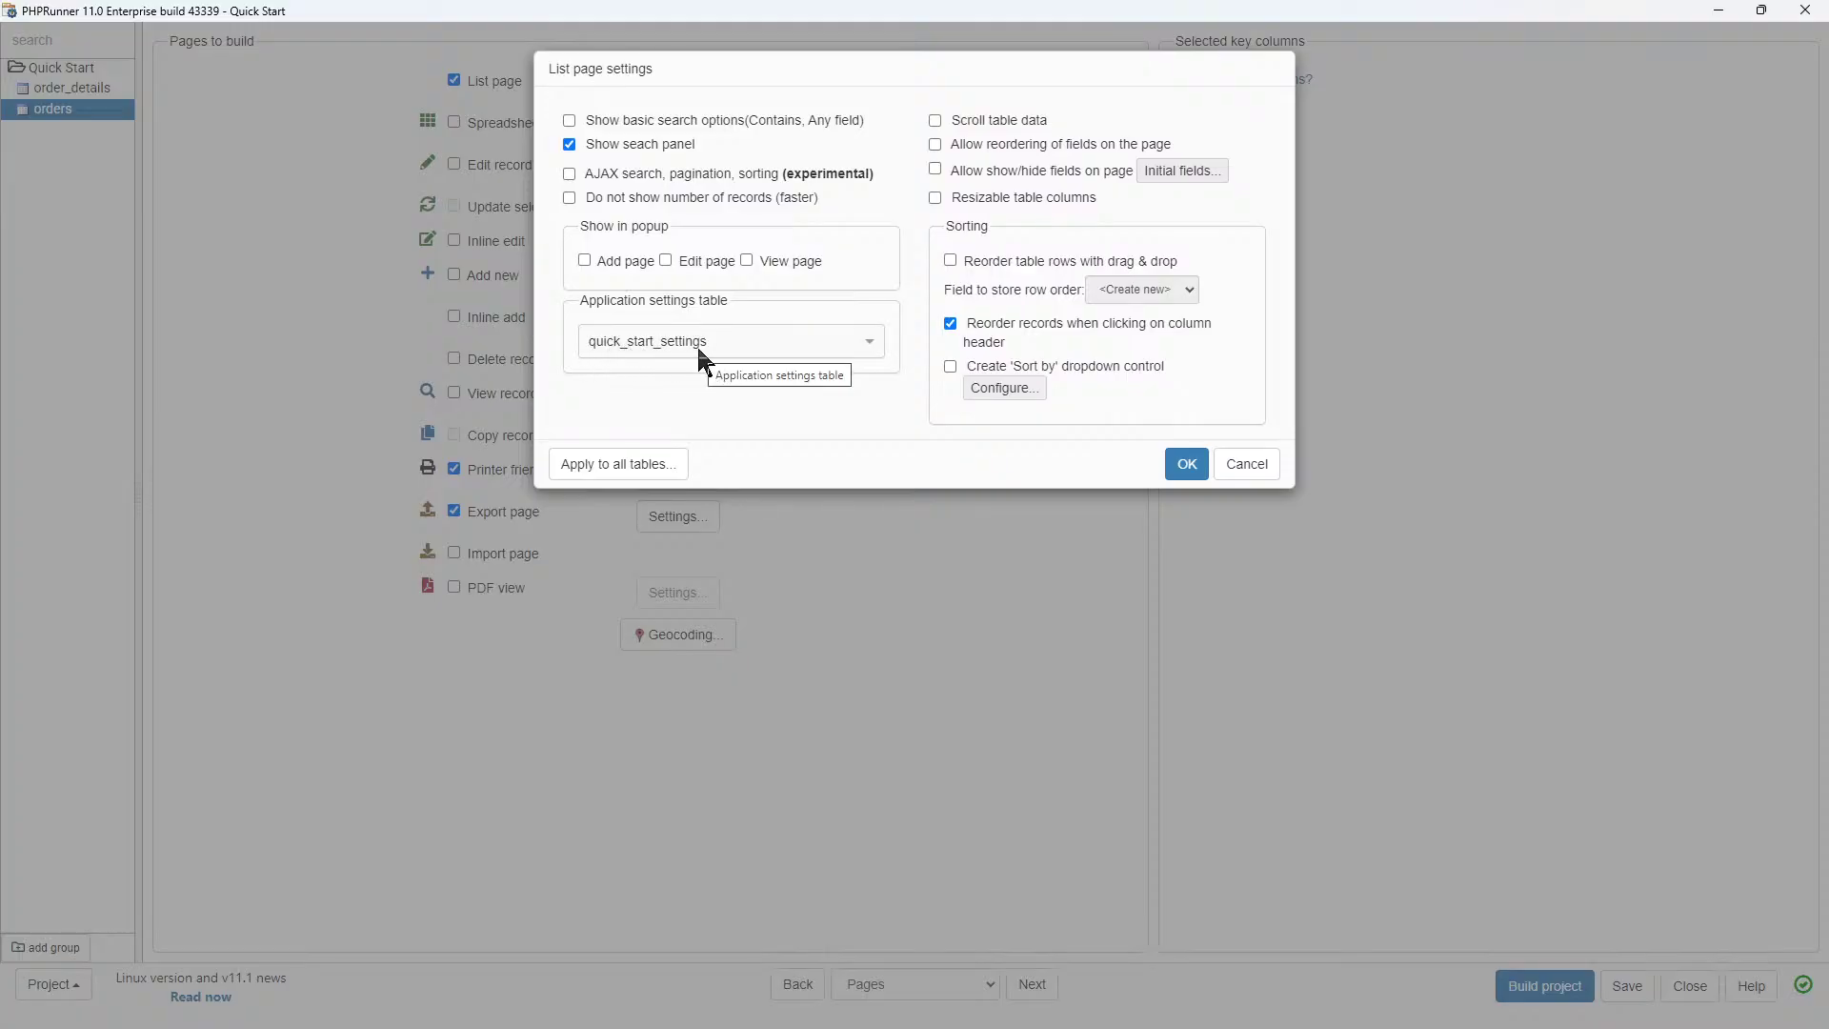
Enable column reordering, show/hide and resizable columns for the orders list, confirming initial fields.
left_click(935, 145)
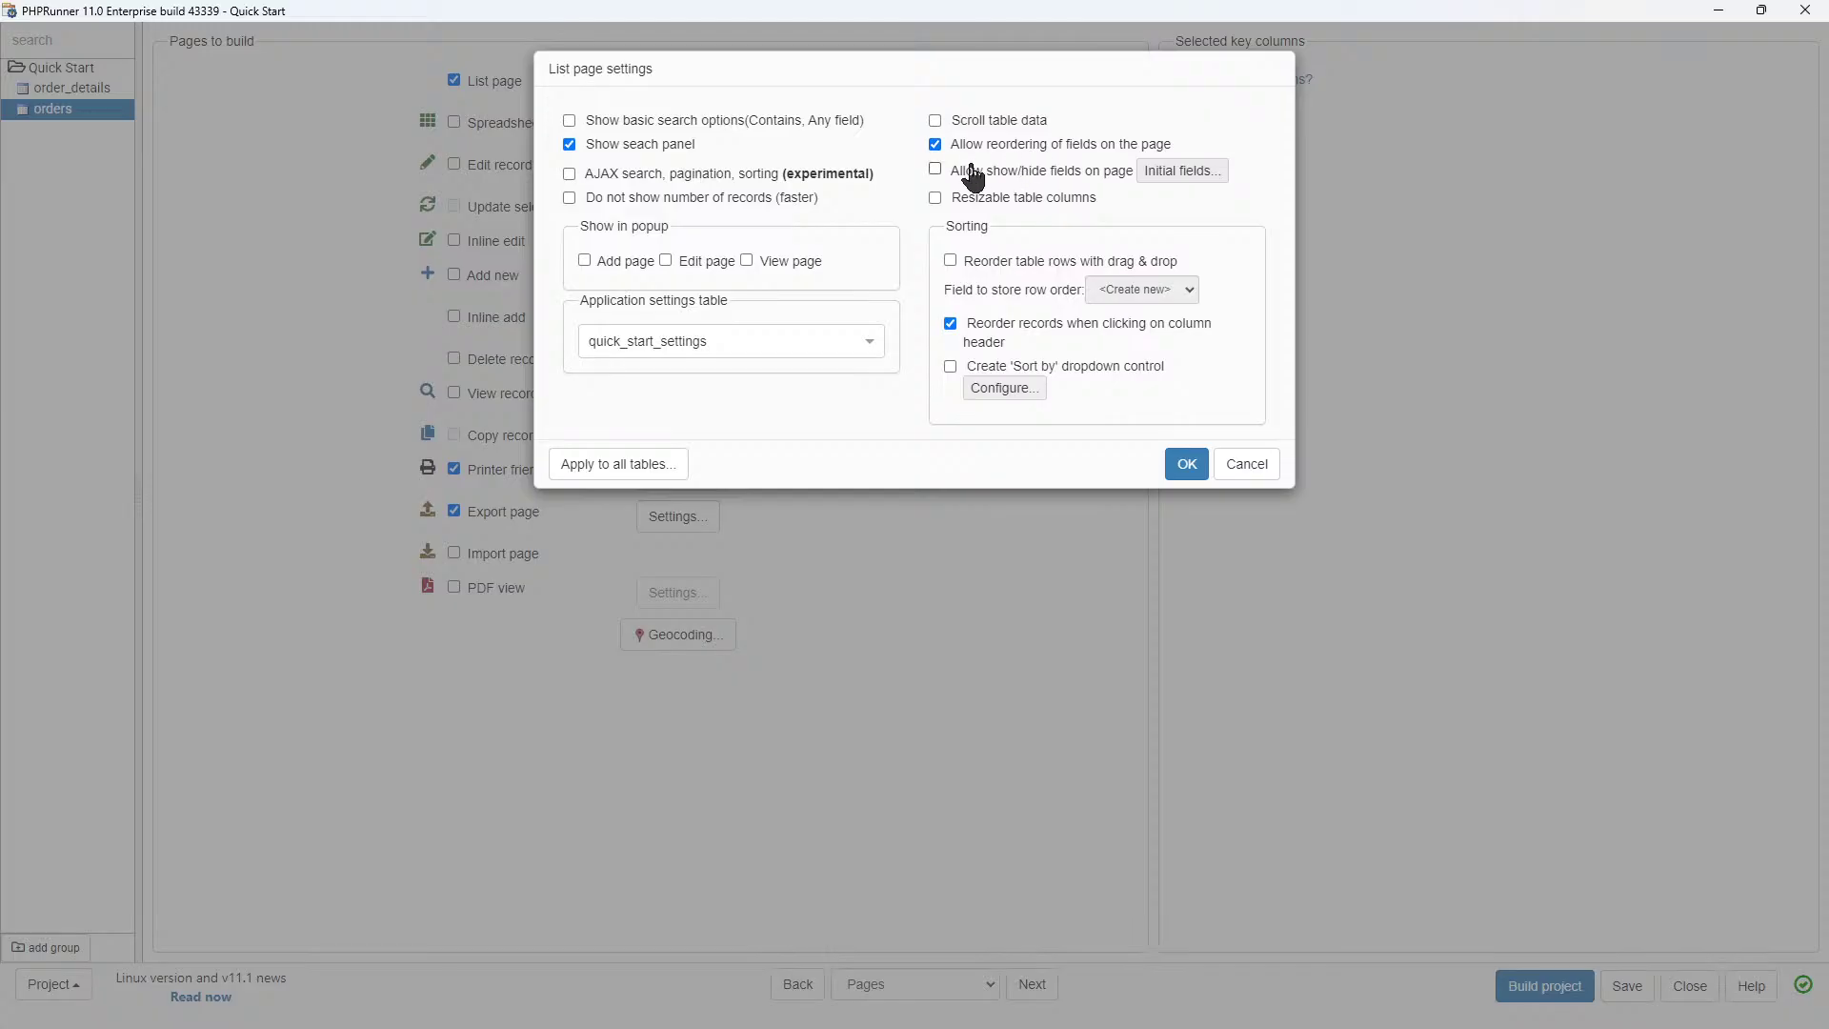
left_click(935, 170)
left_click(1179, 174)
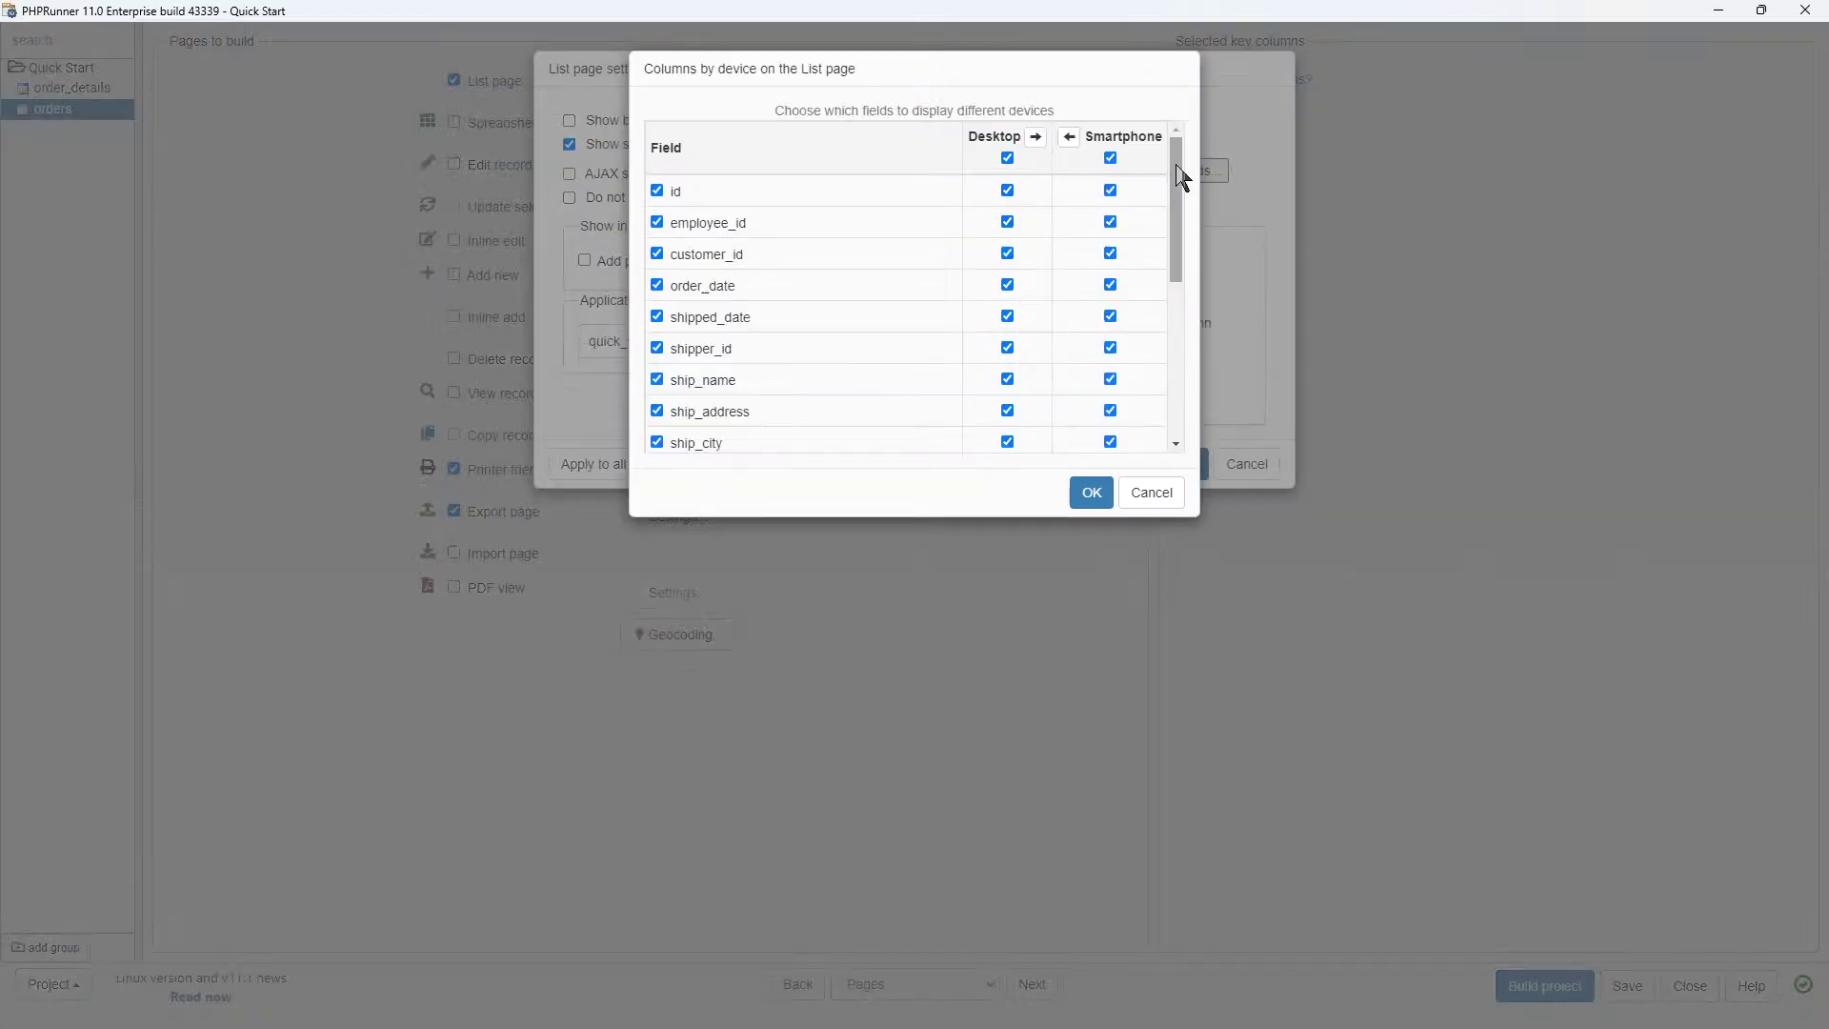
mouse_move(1179, 173)
left_mouse_down()
mouse_move(1172, 359)
mouse_move(1188, 164)
left_mouse_up()
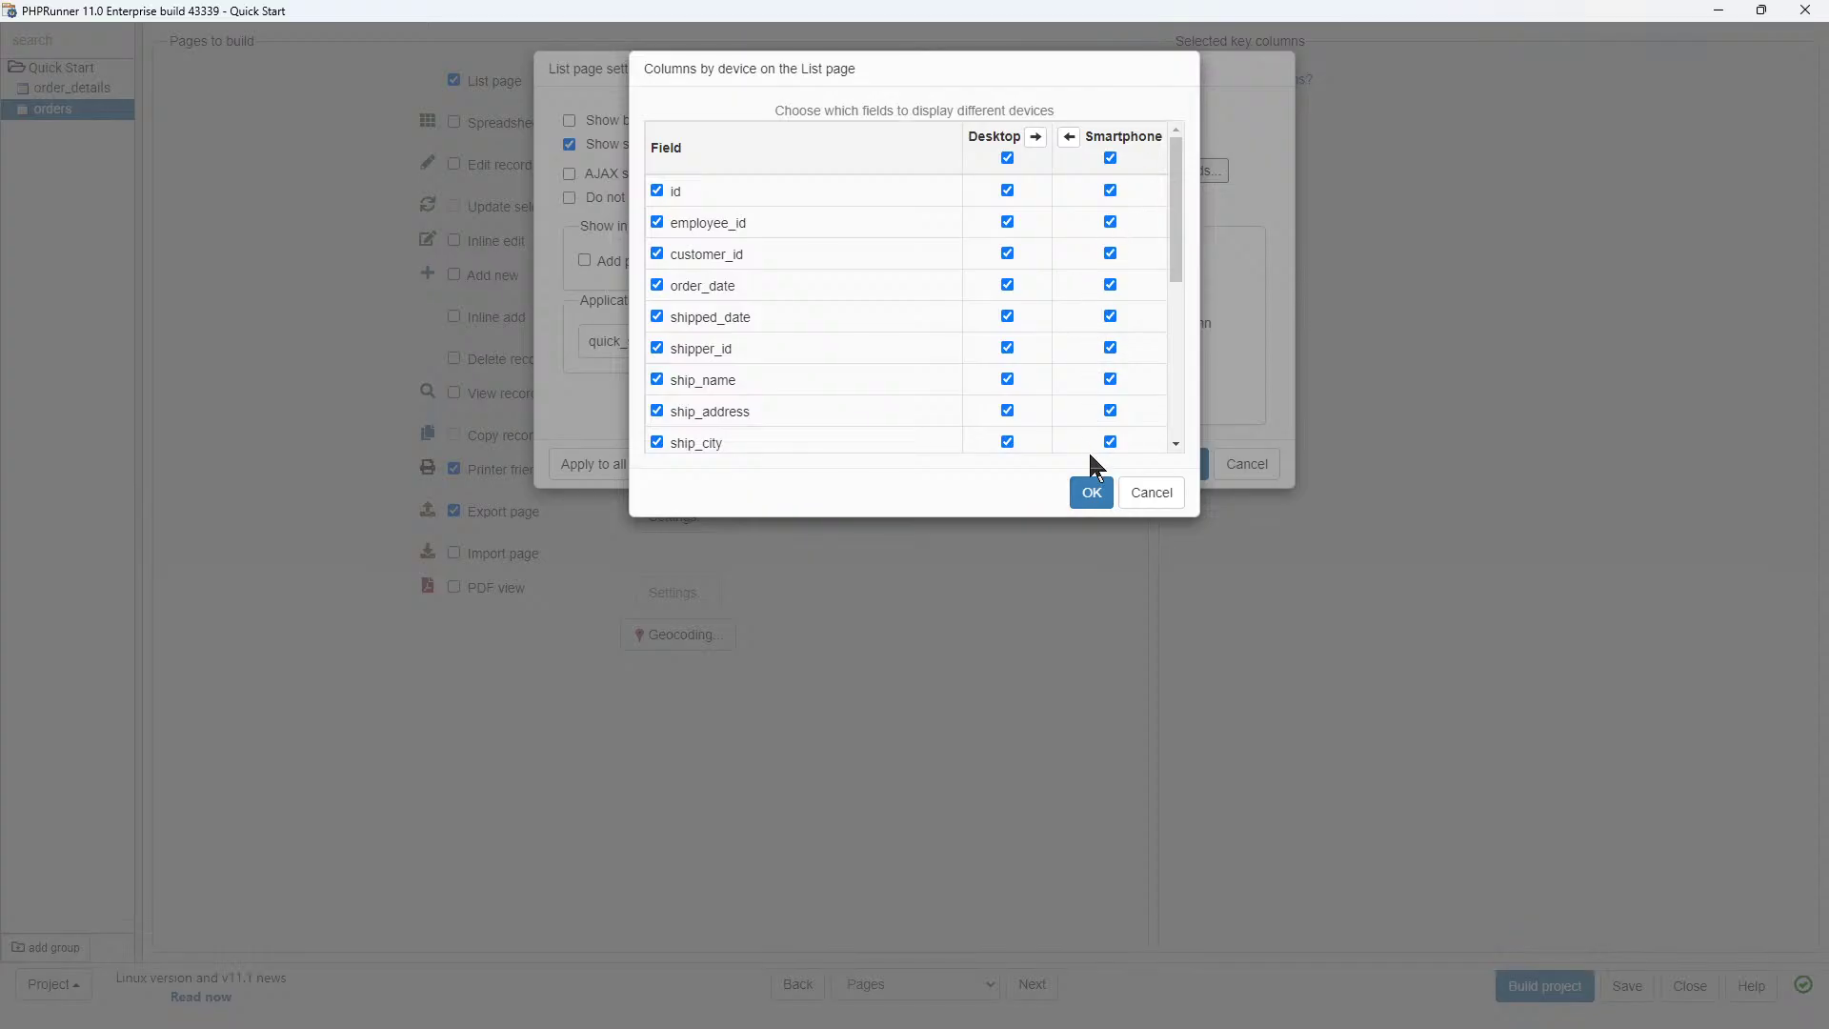
left_click_drag(1173, 238, 1173, 426)
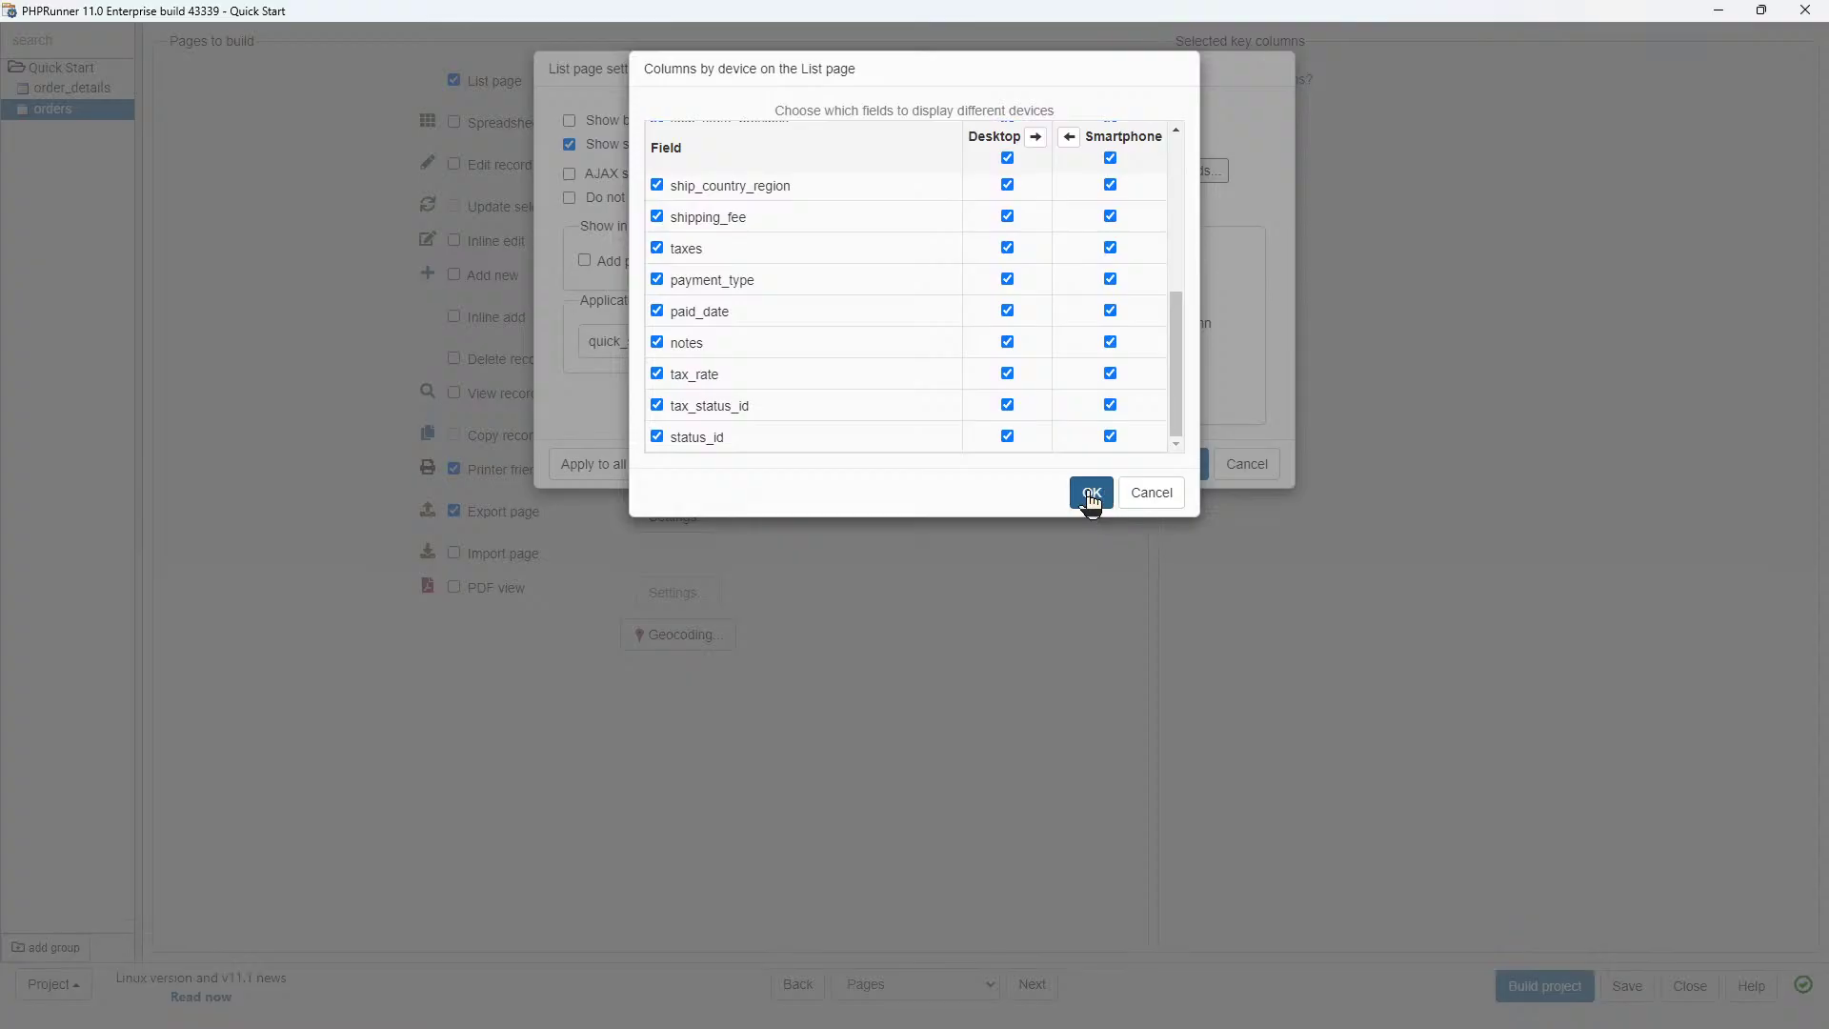
left_click(1090, 493)
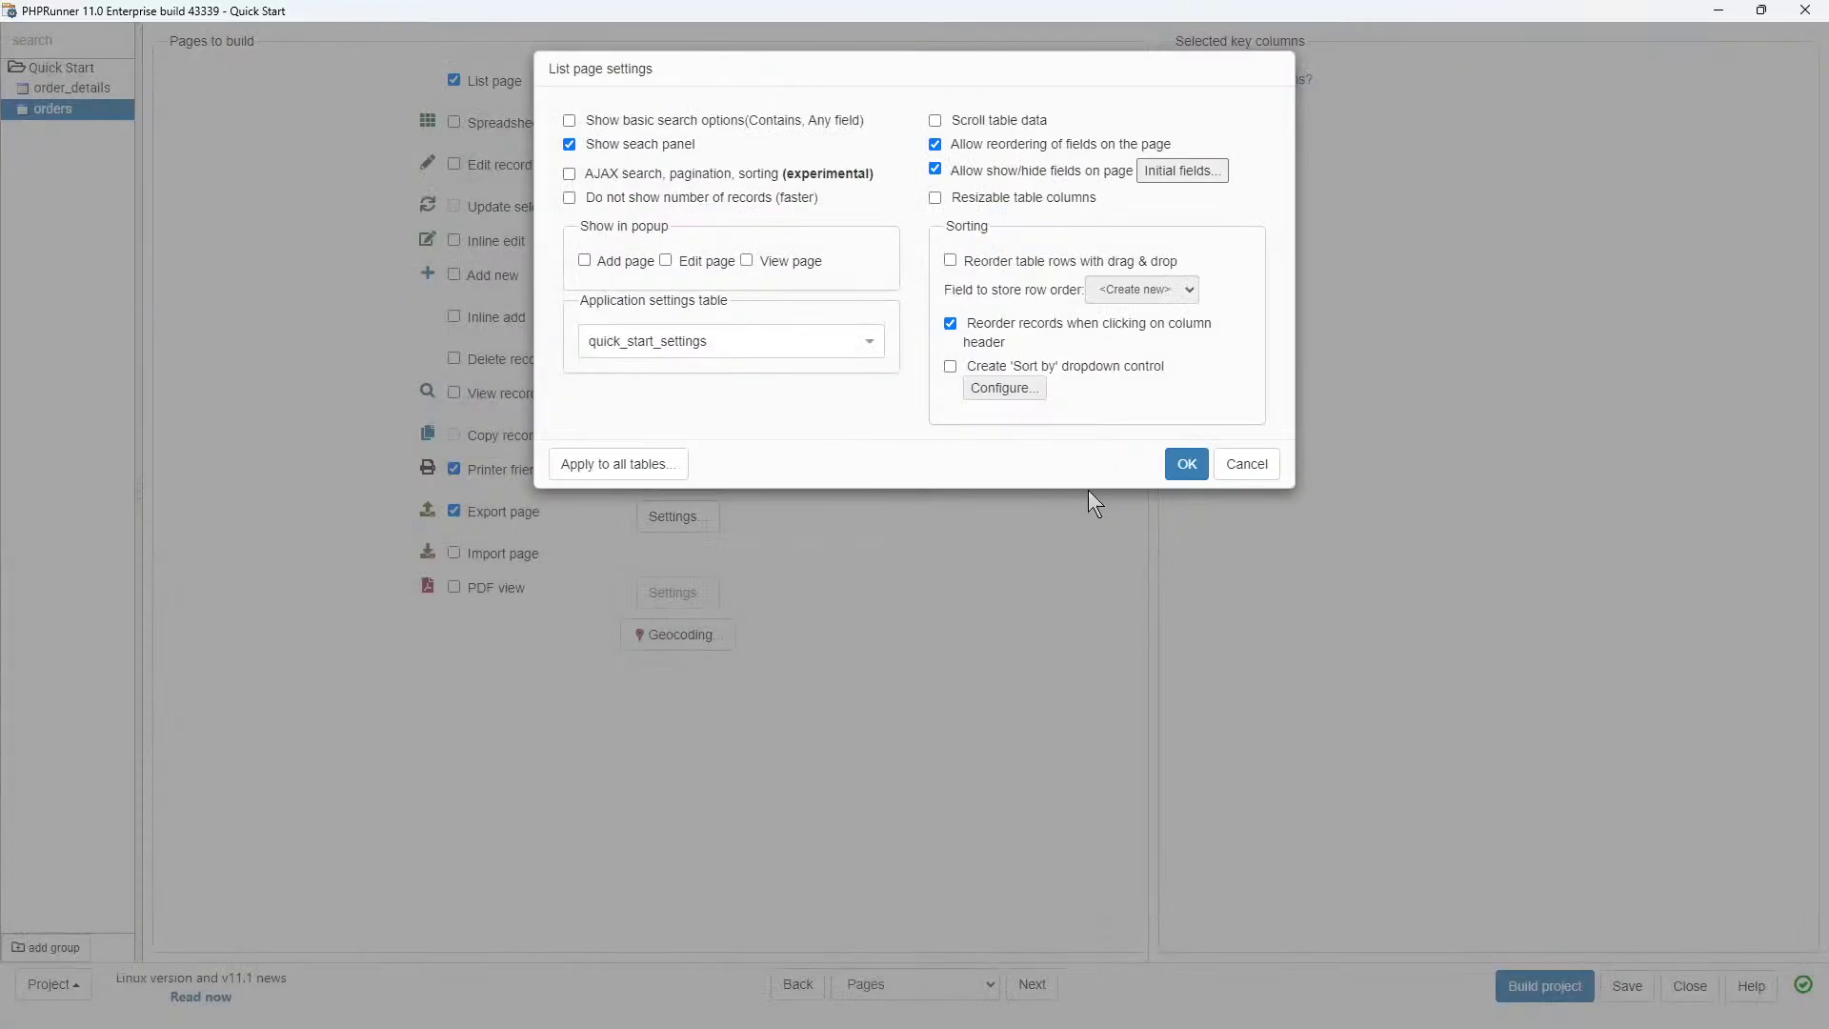
left_click(932, 196)
left_click(1181, 464)
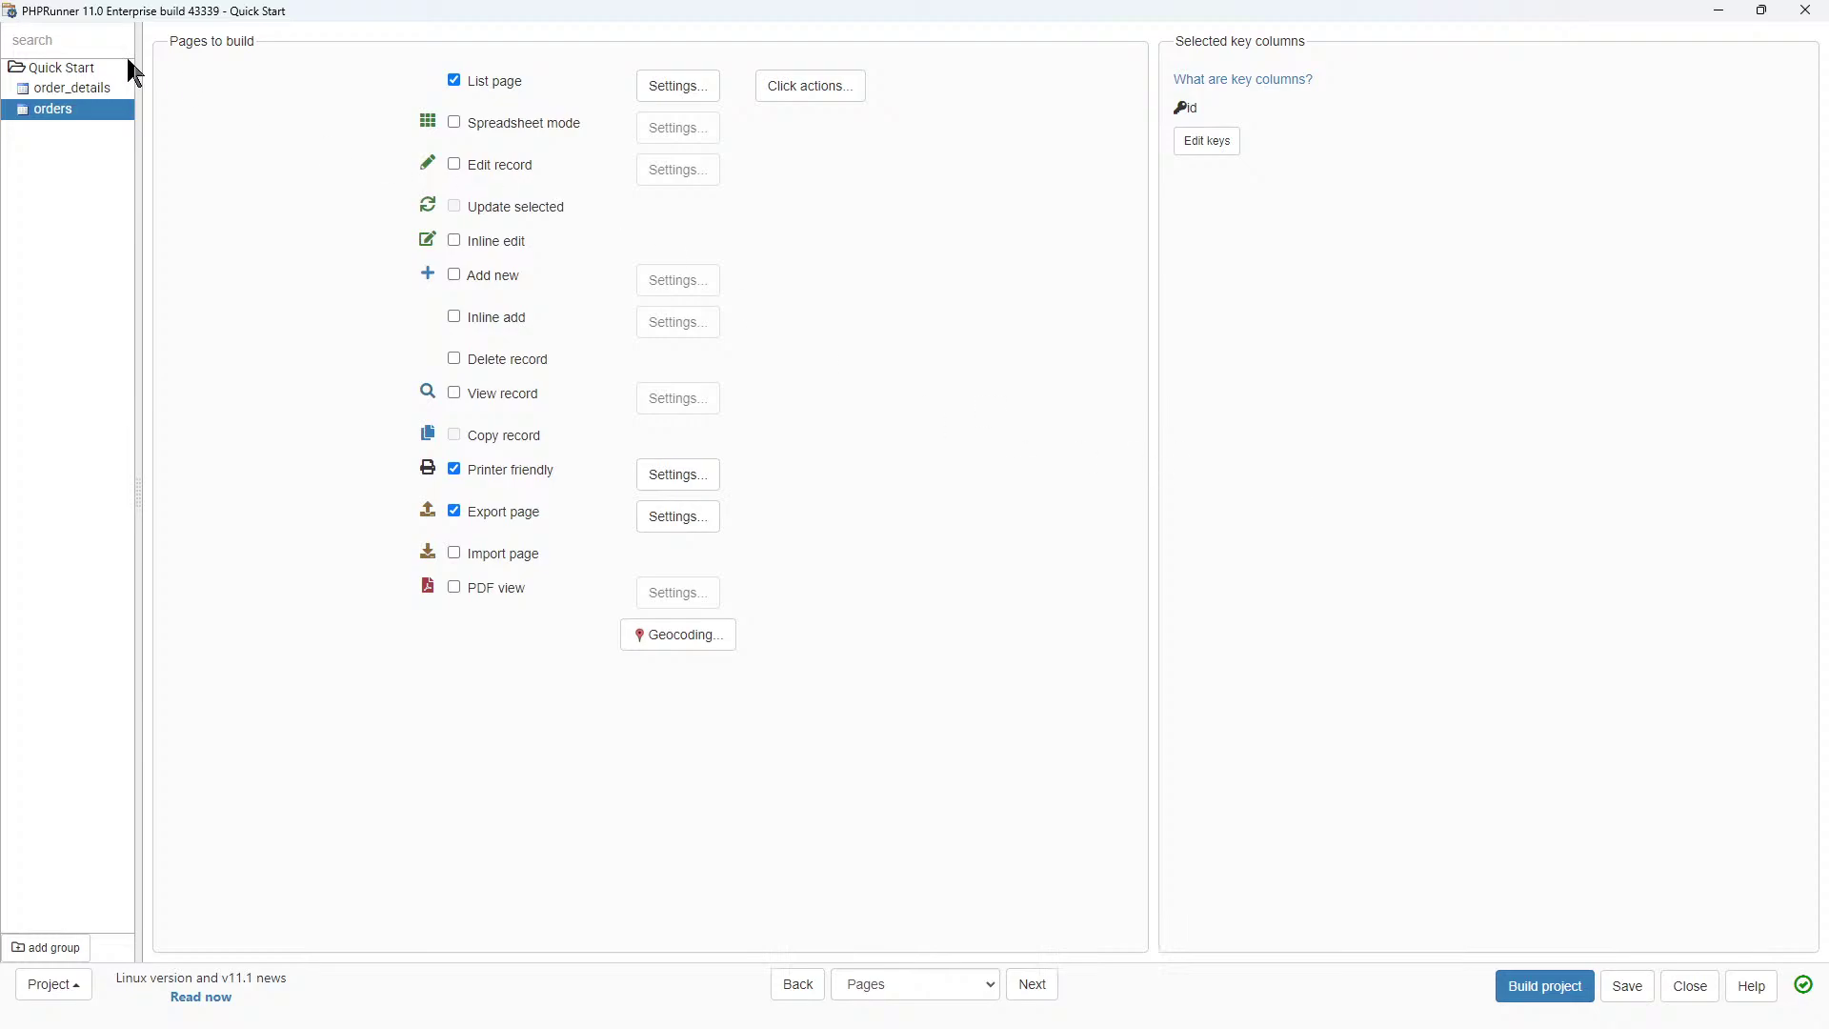
Apply the orders list page settings to all tables and continue to field selection.
left_click(80, 95)
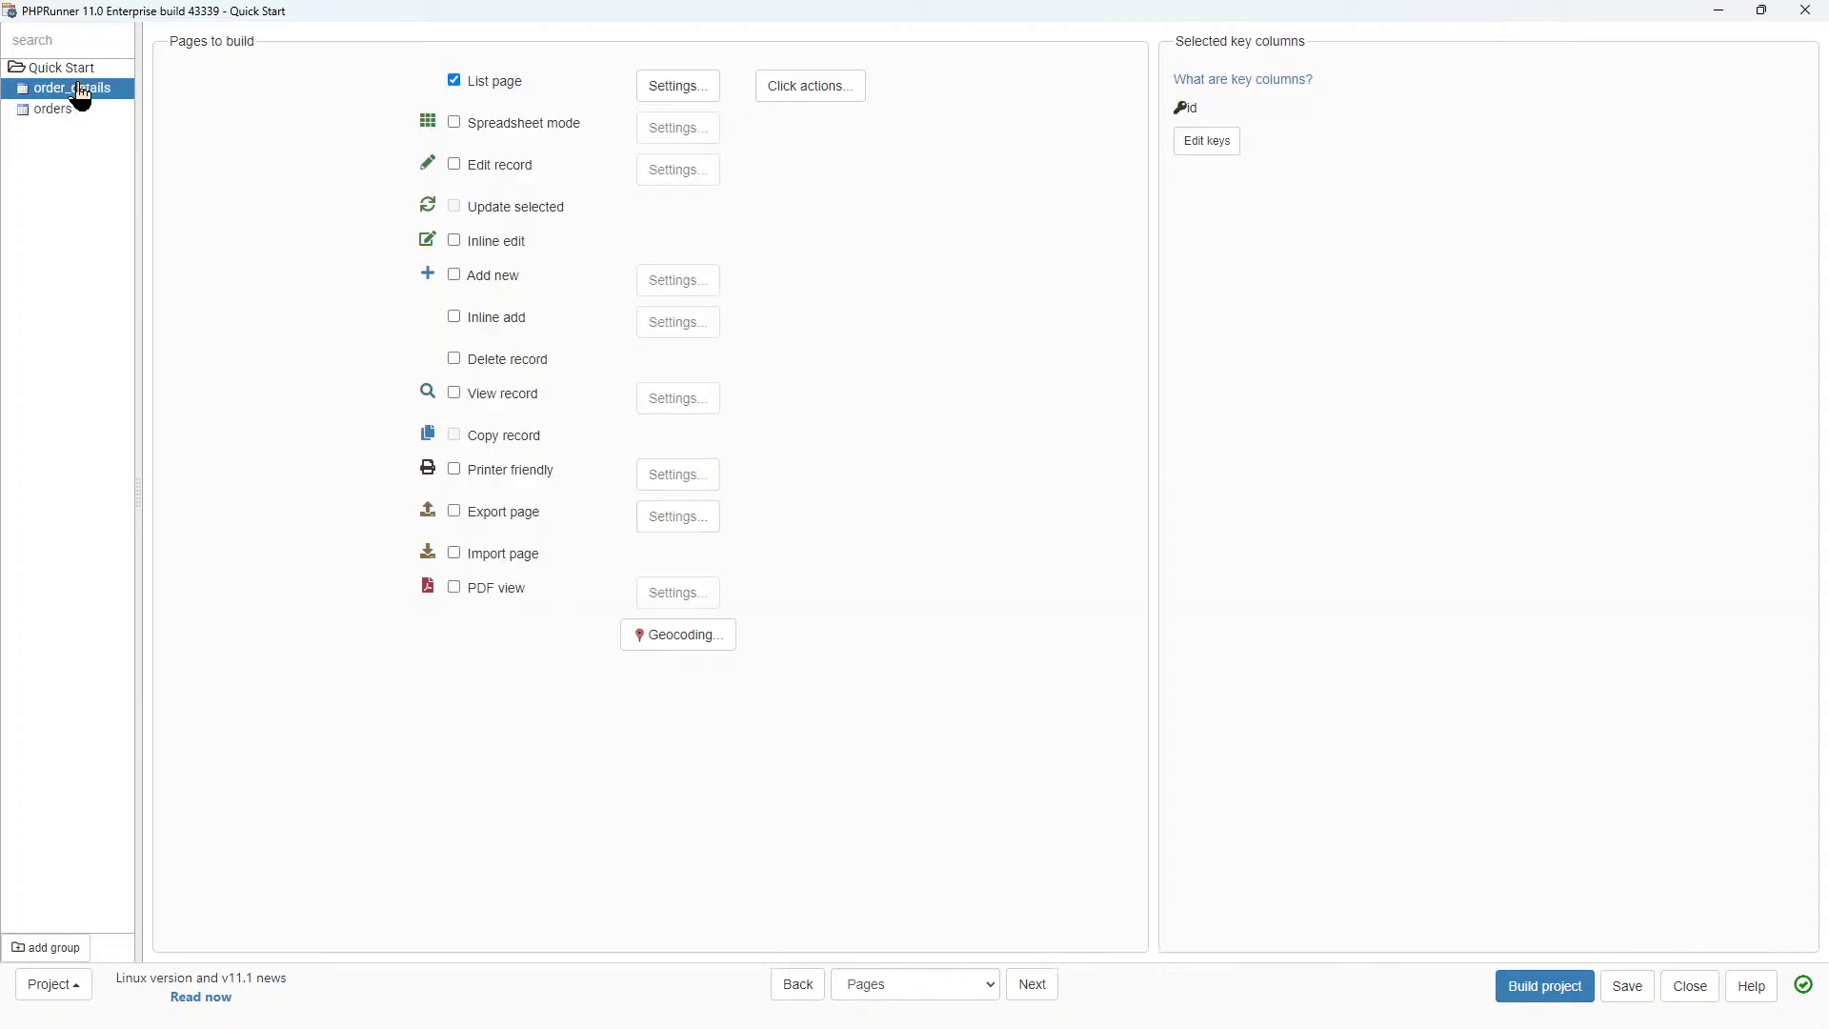
left_click(661, 90)
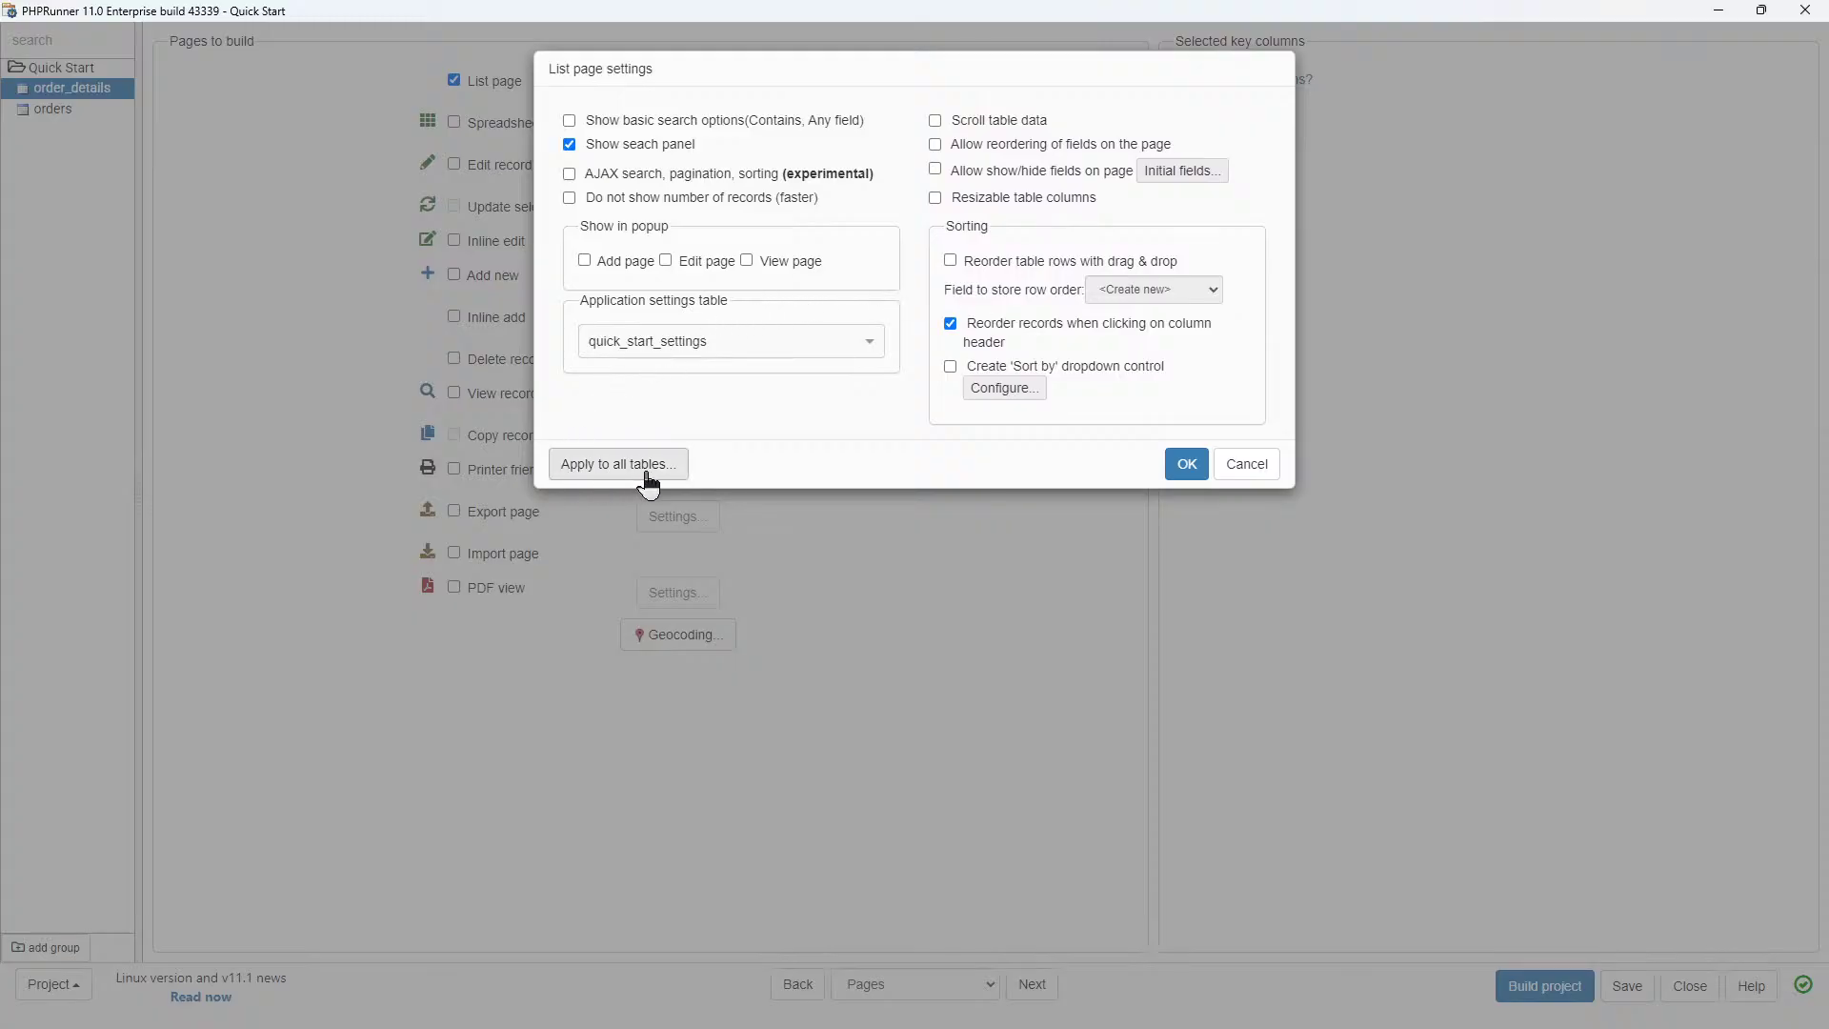
left_click(1246, 464)
left_click(63, 112)
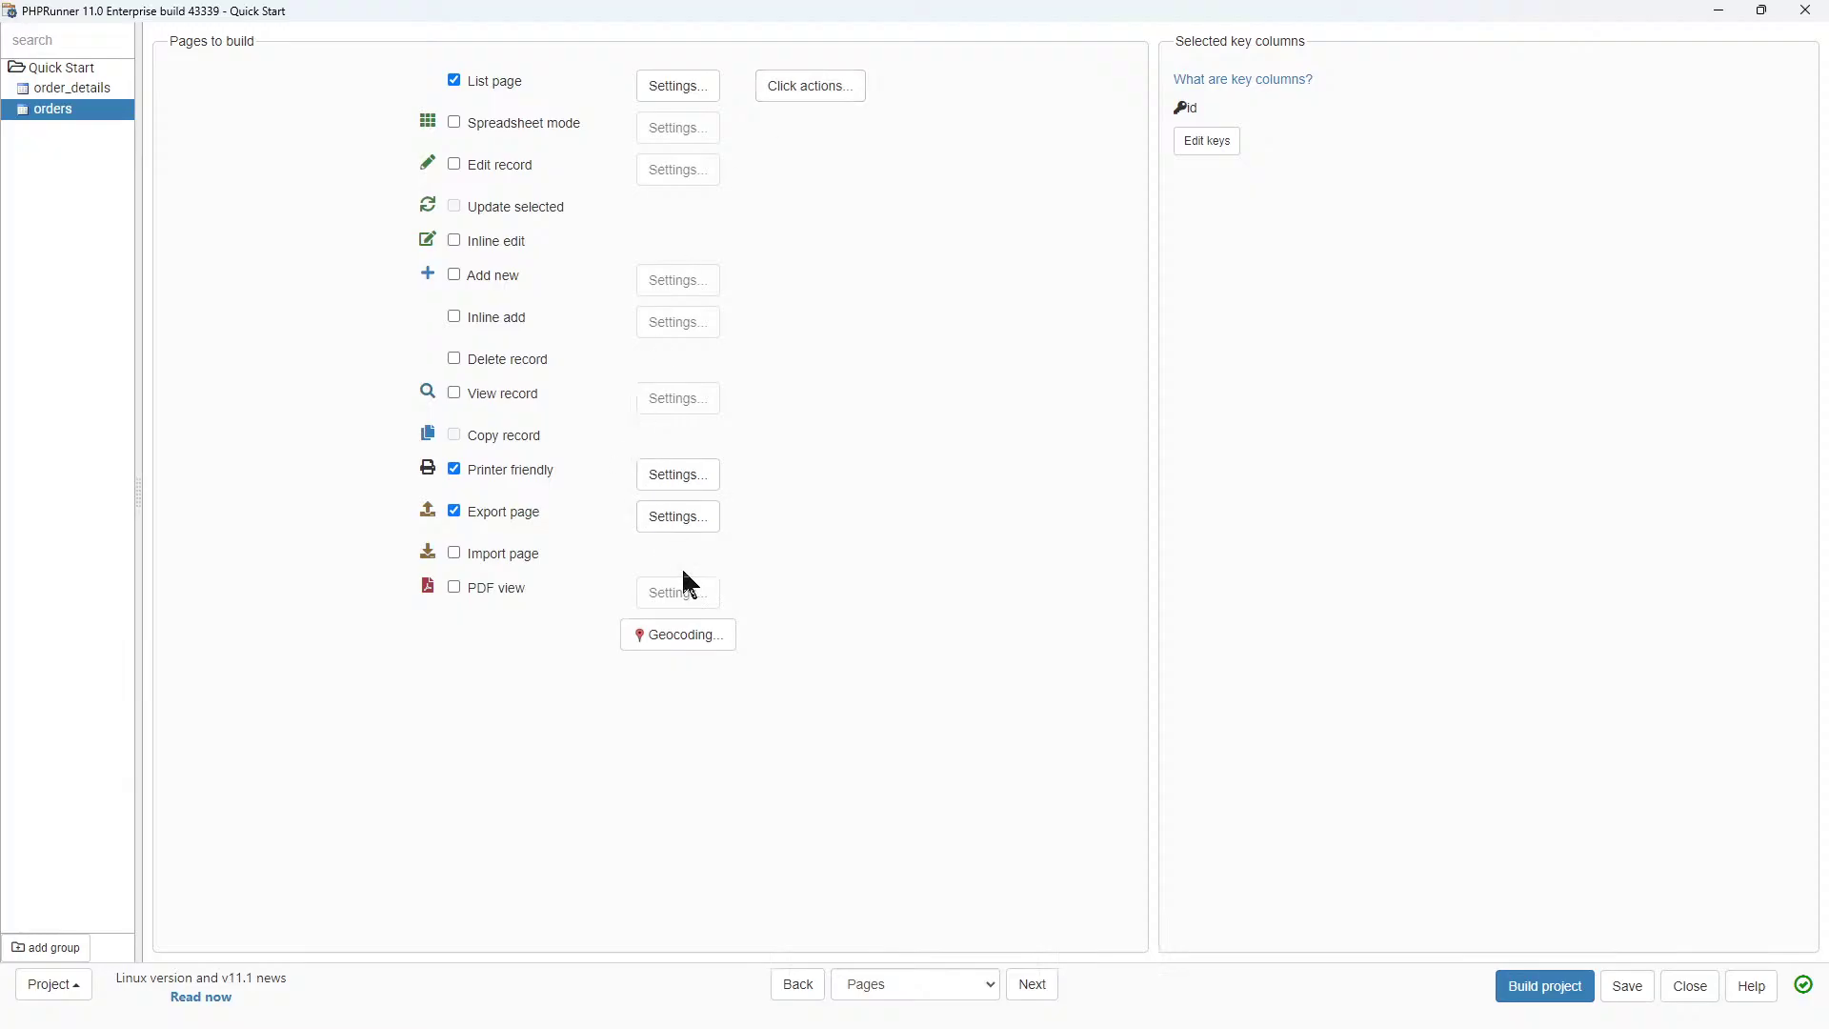
left_click(670, 88)
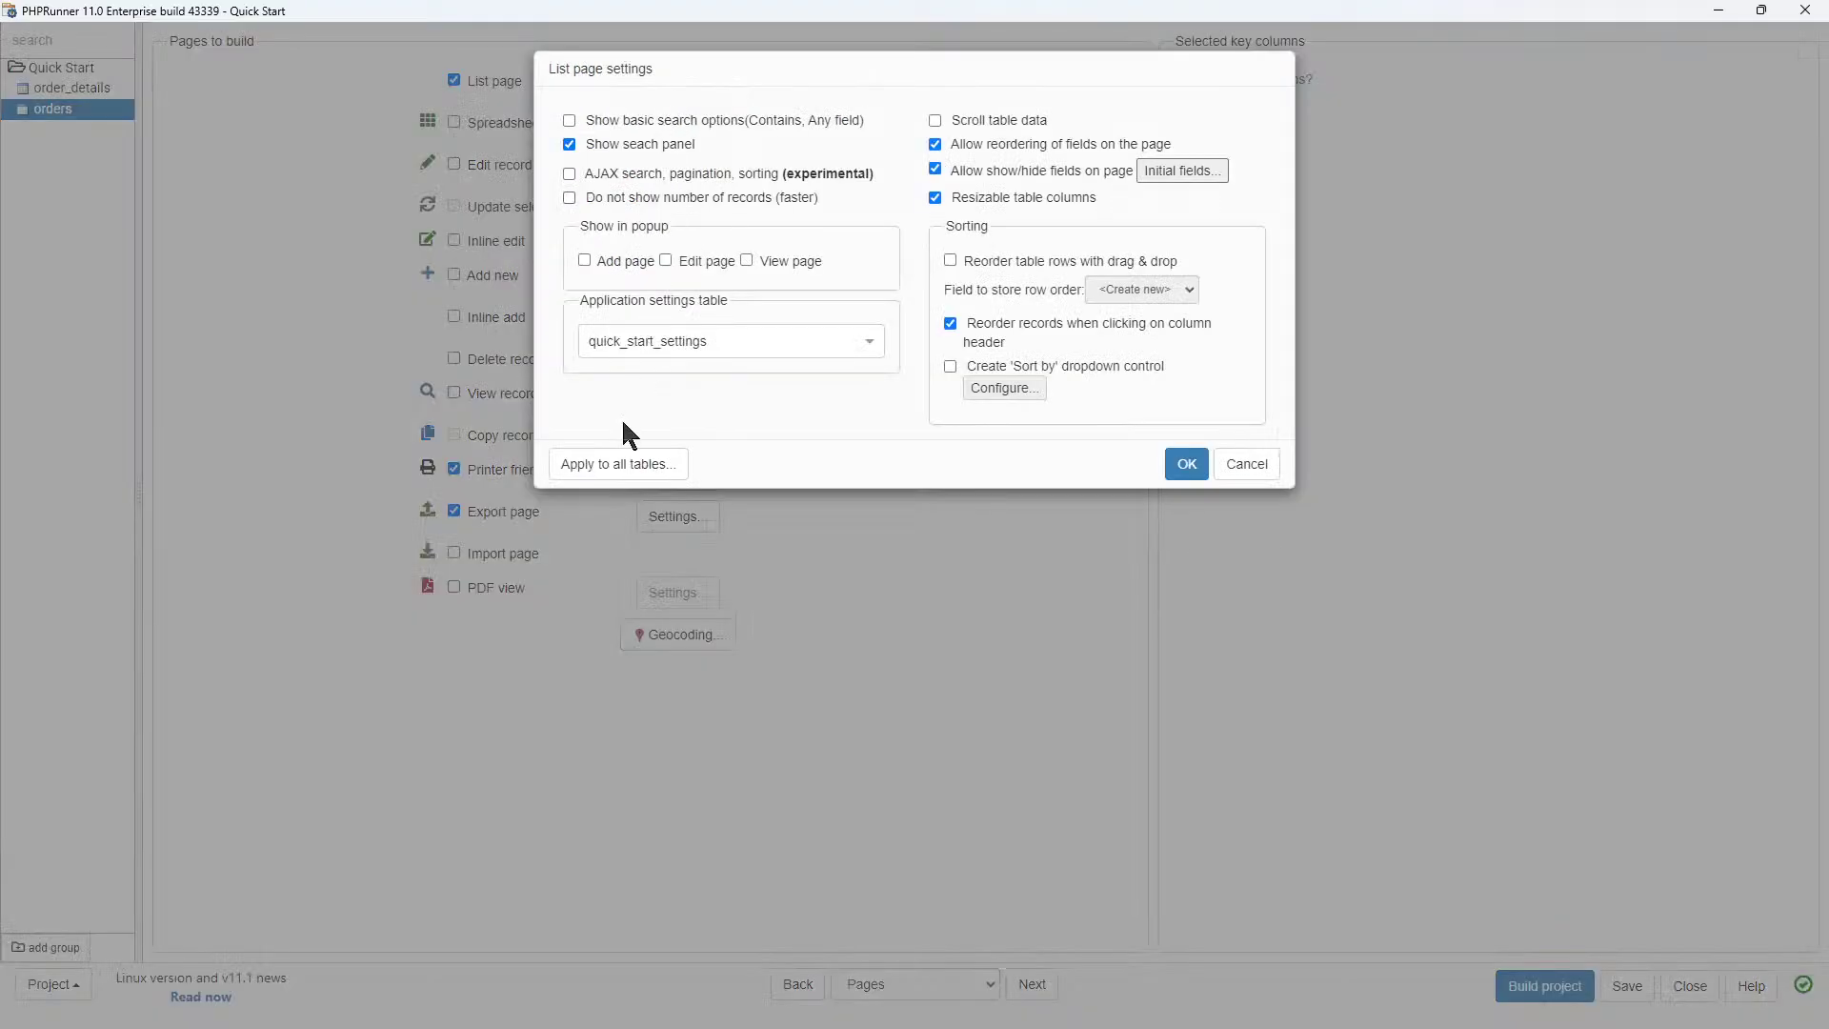
left_click(657, 464)
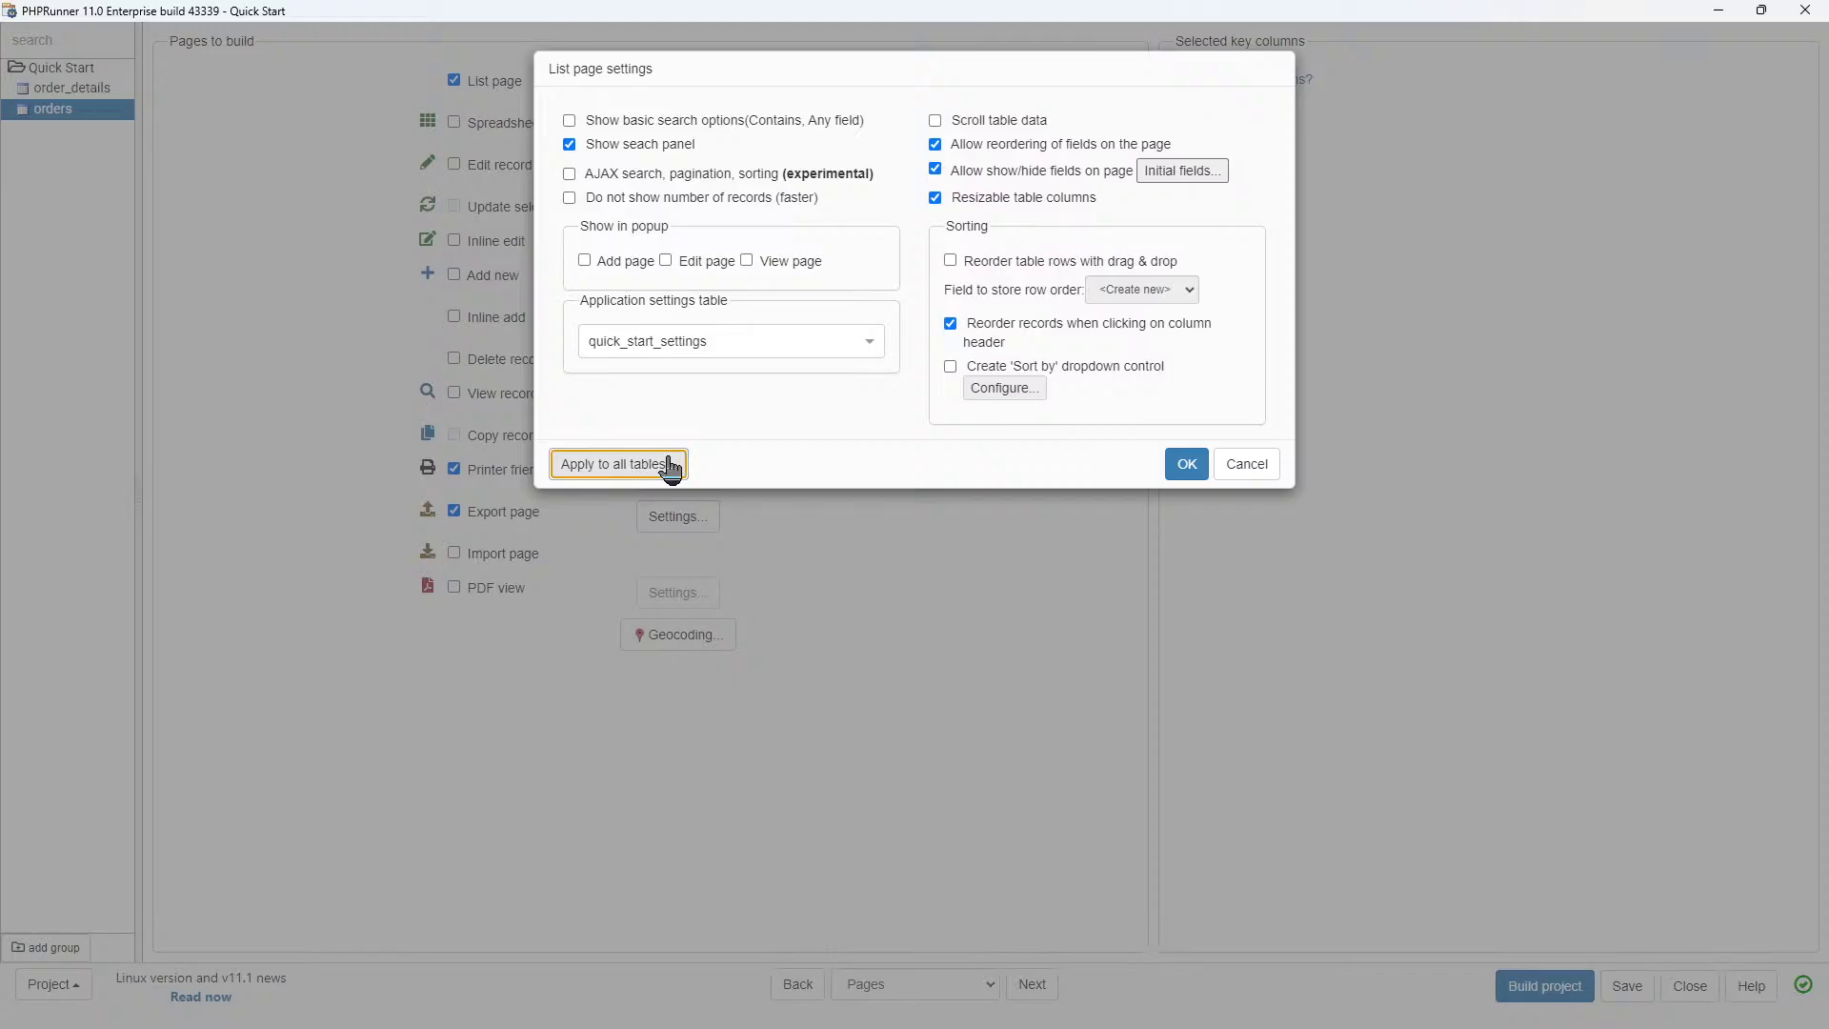
left_click(1181, 473)
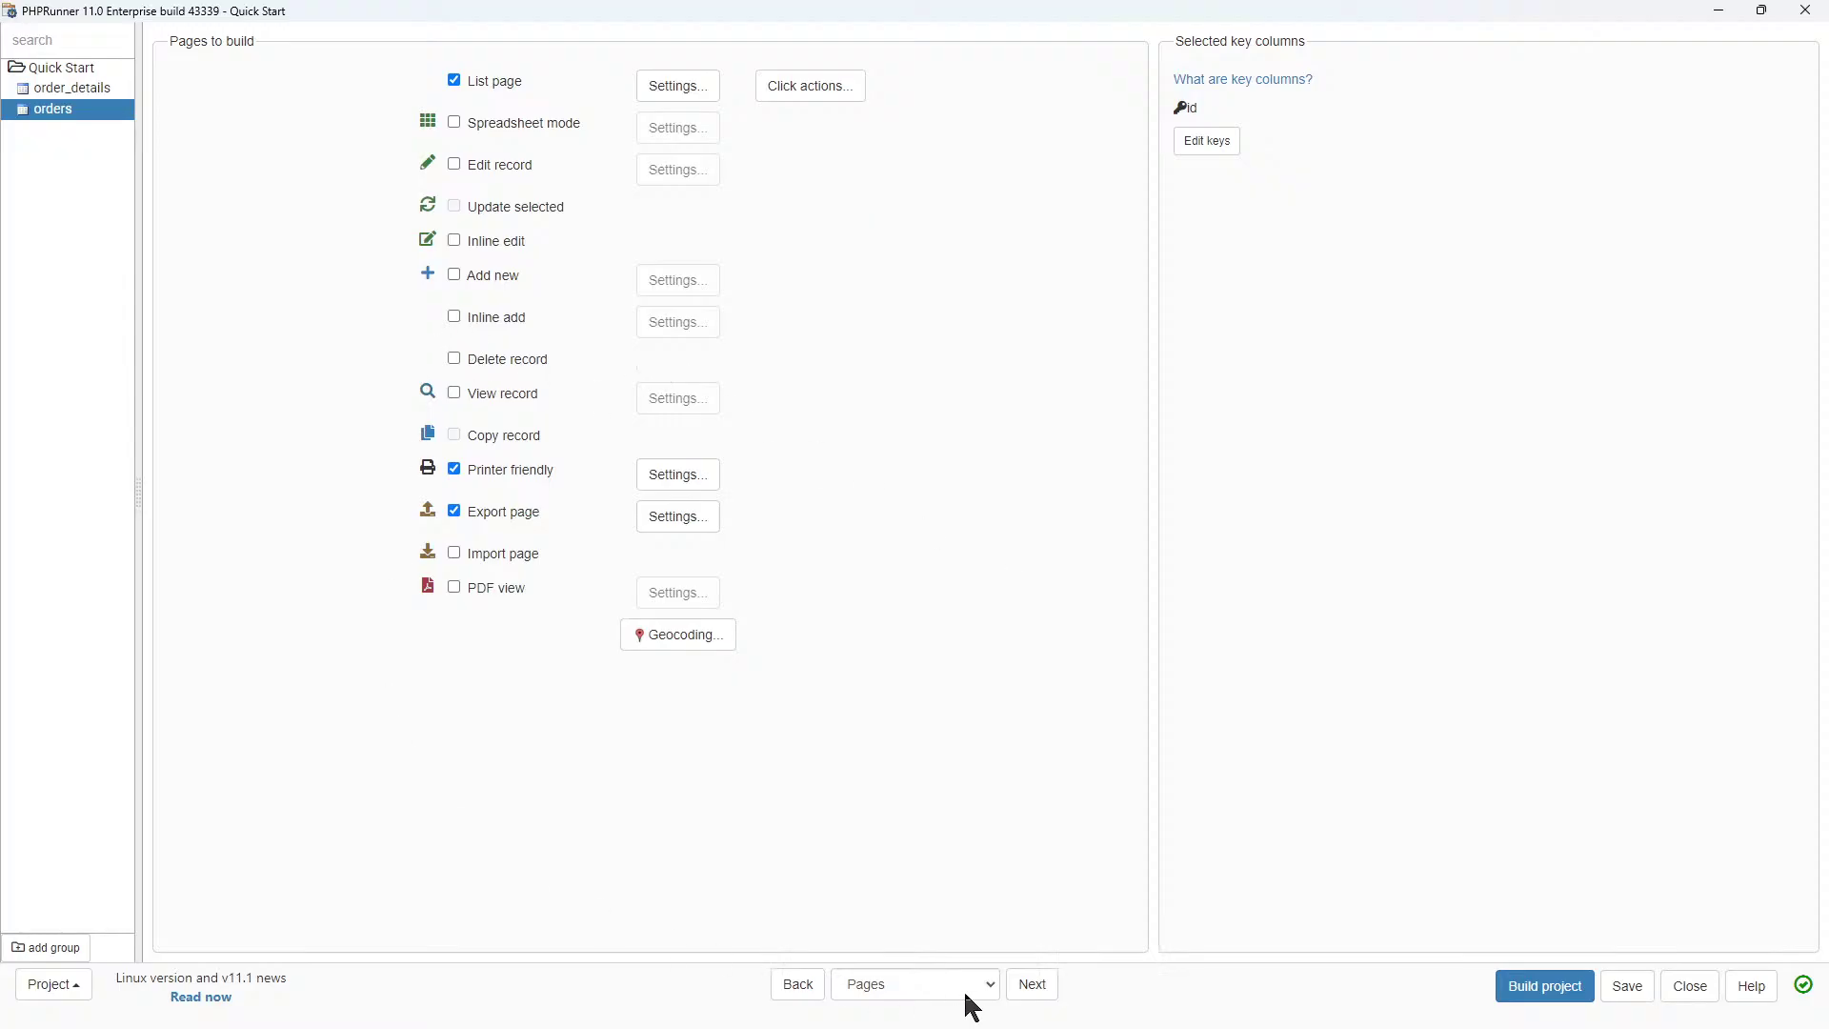
left_click(1022, 992)
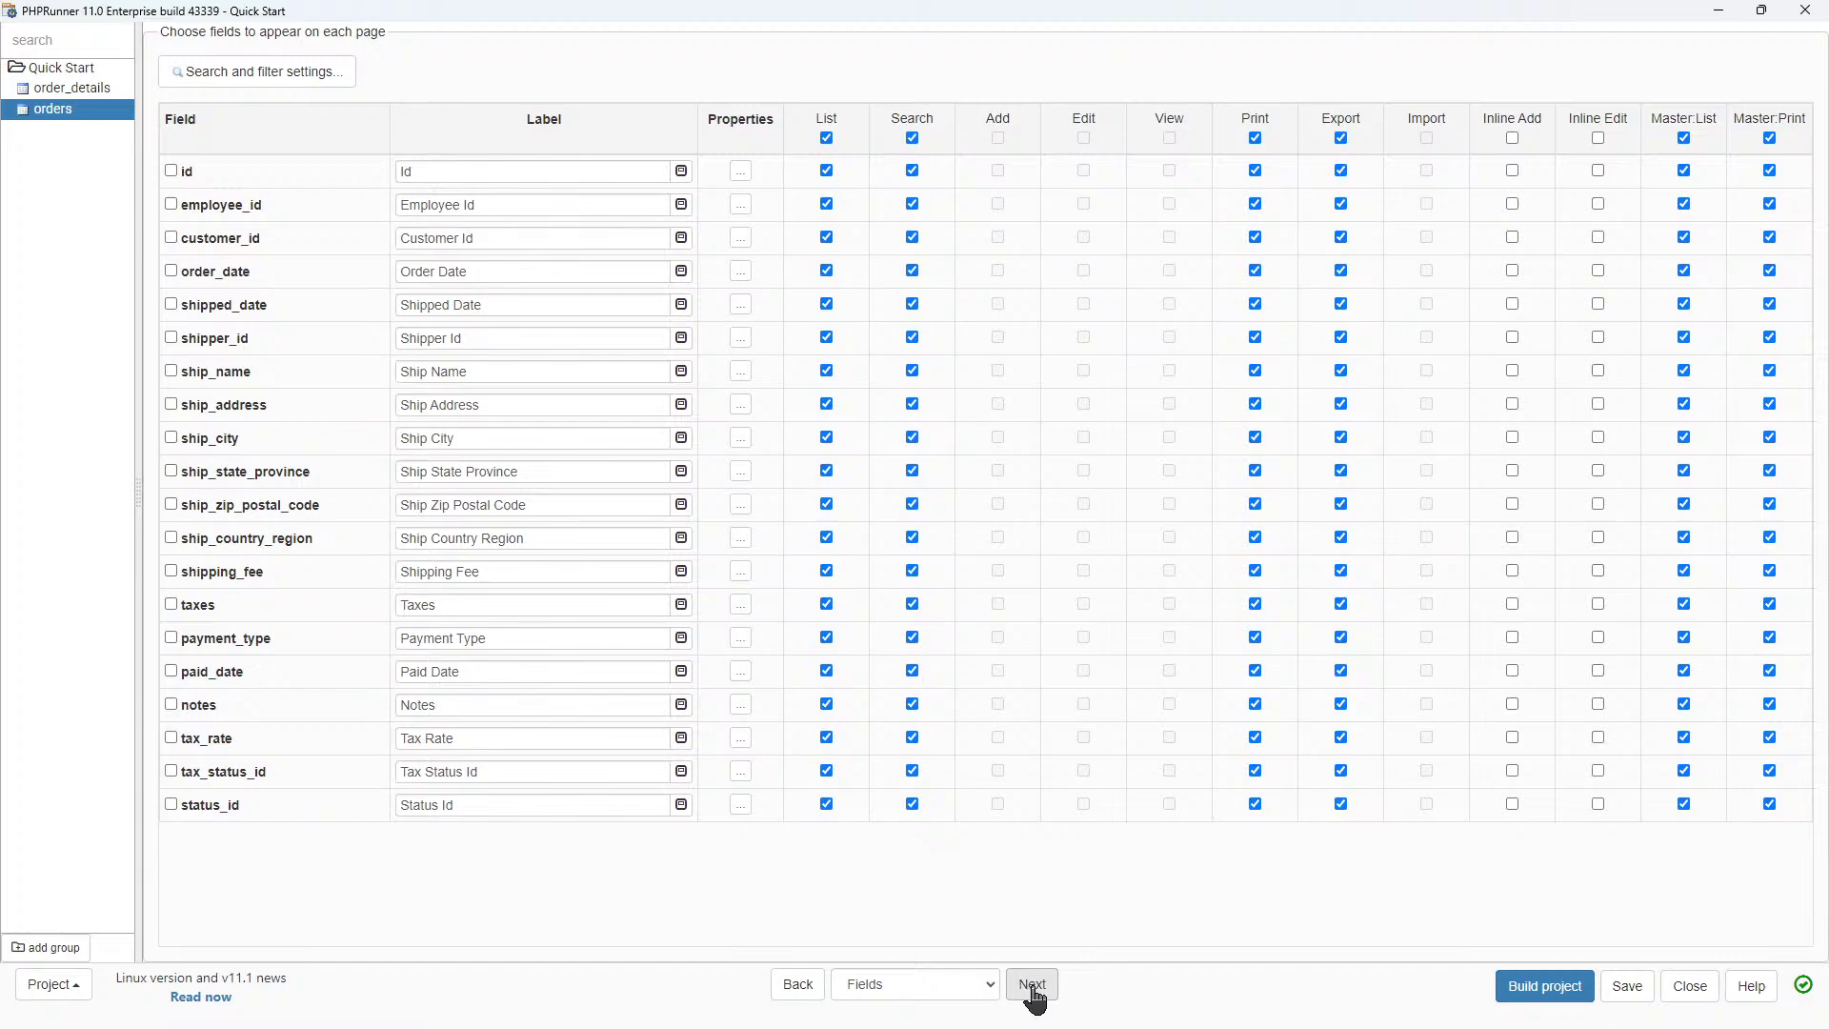
Choose English (South Africa) as the regional setting on the Misc step, then advance to Security.
left_click(1033, 992)
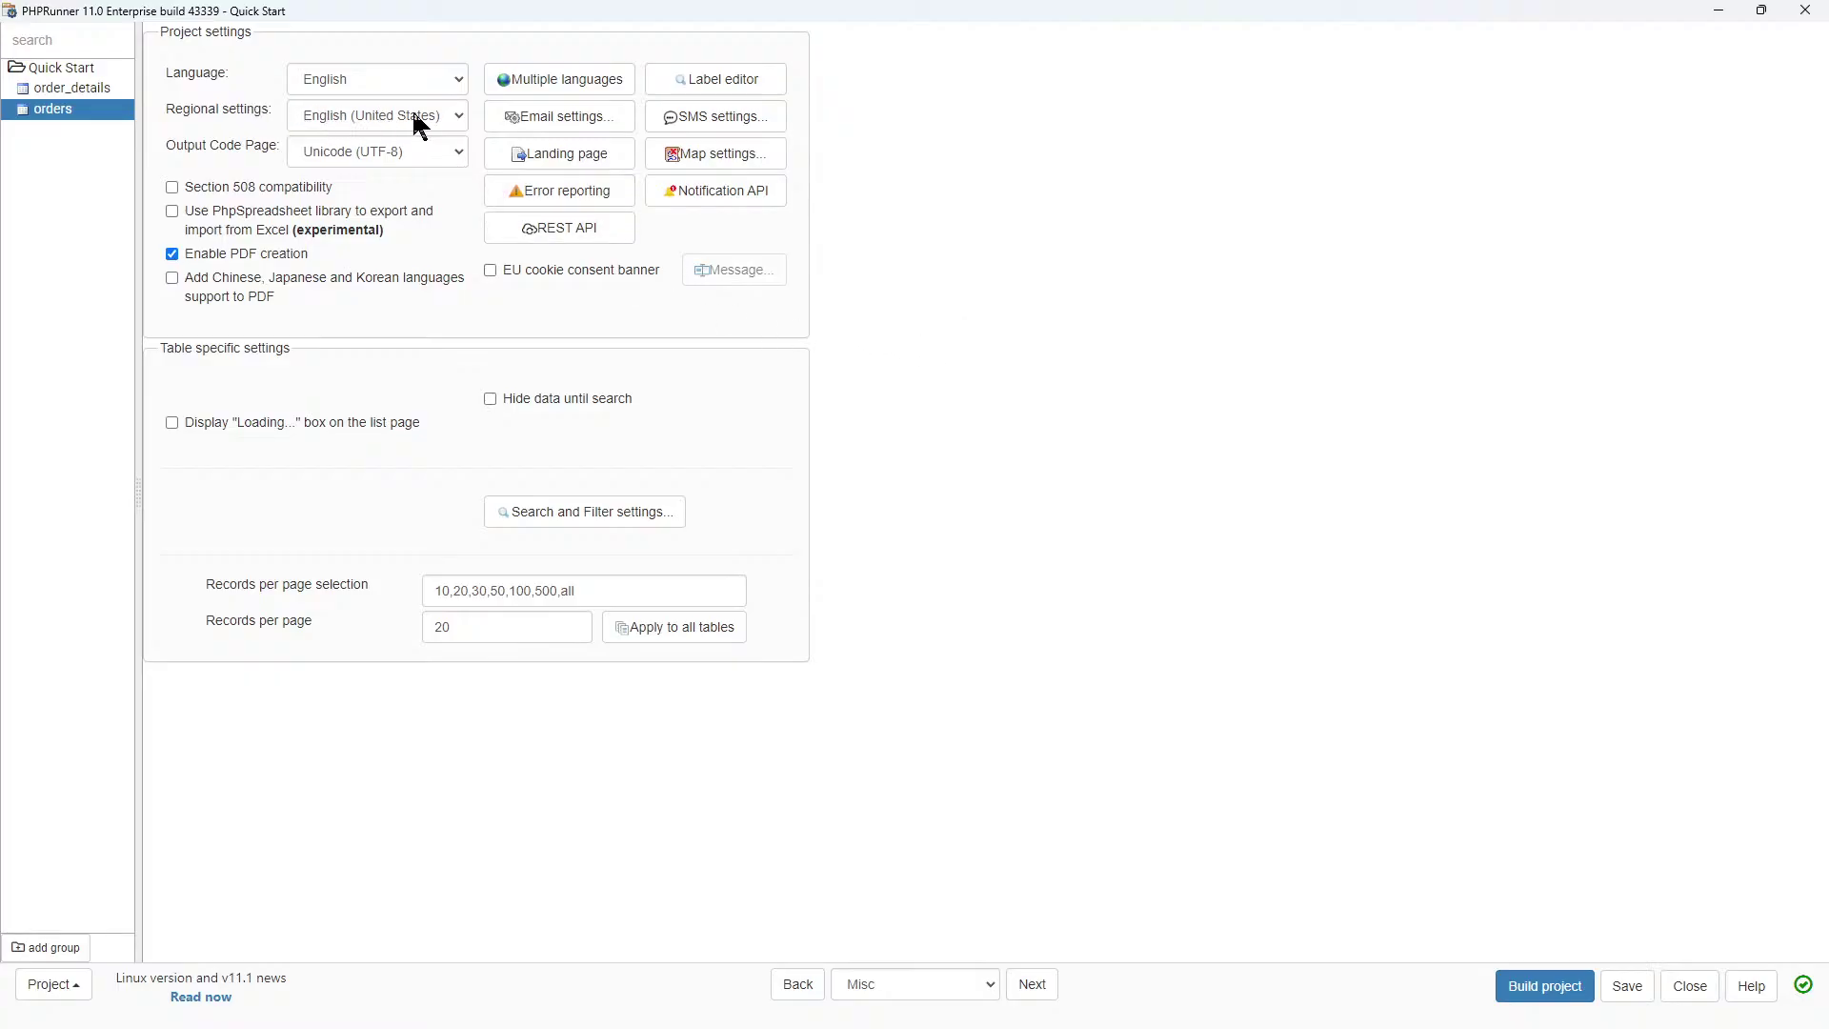
left_click(461, 118)
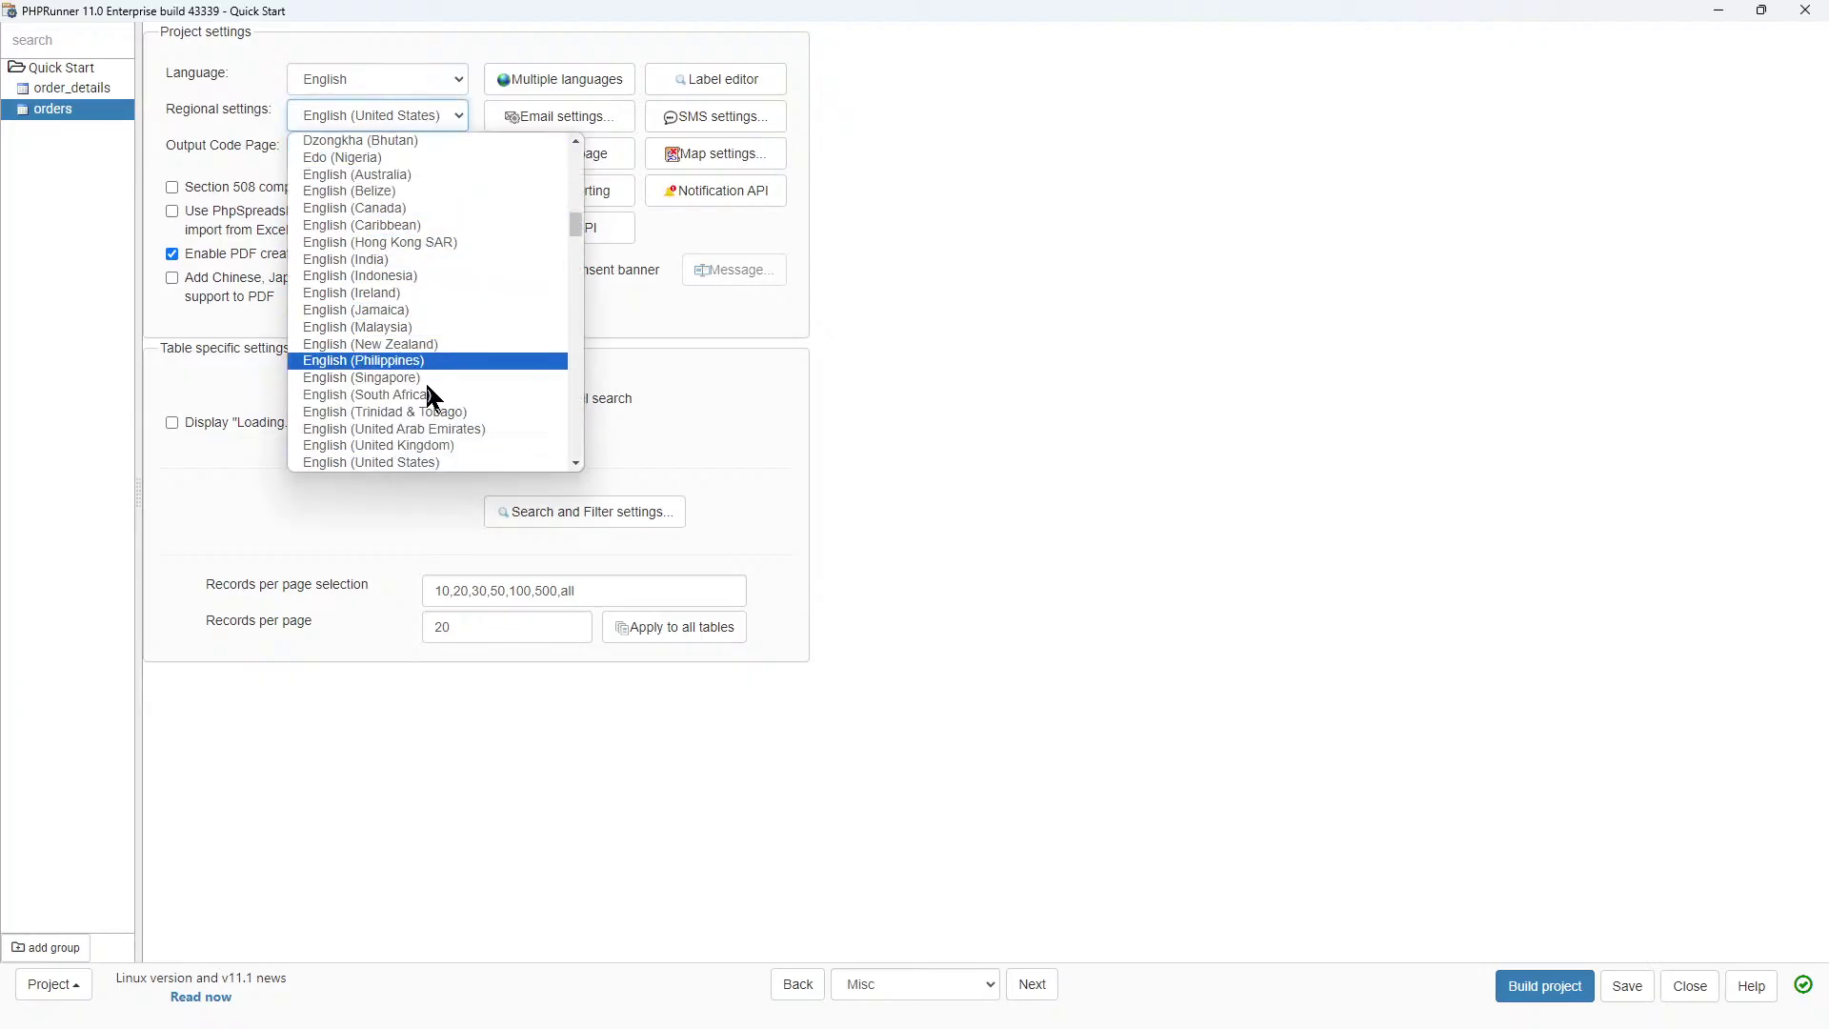
scroll(425, 390, "down", 4)
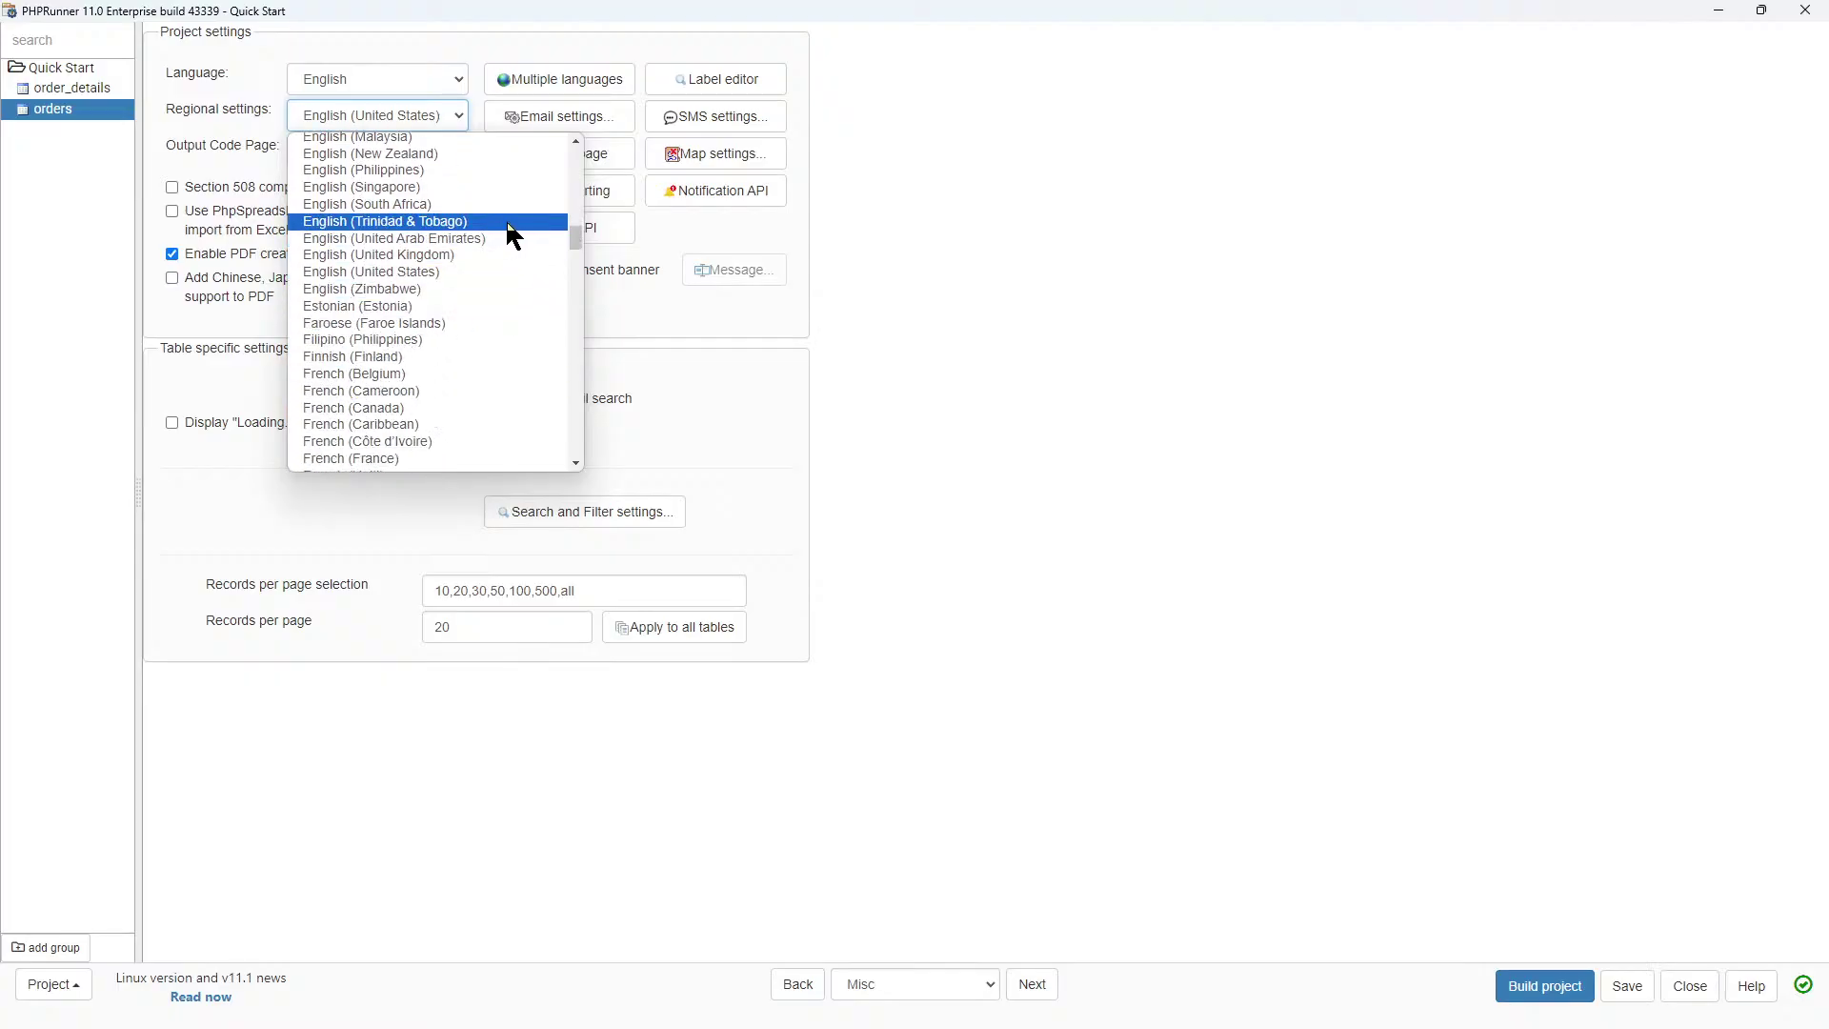
left_click(414, 206)
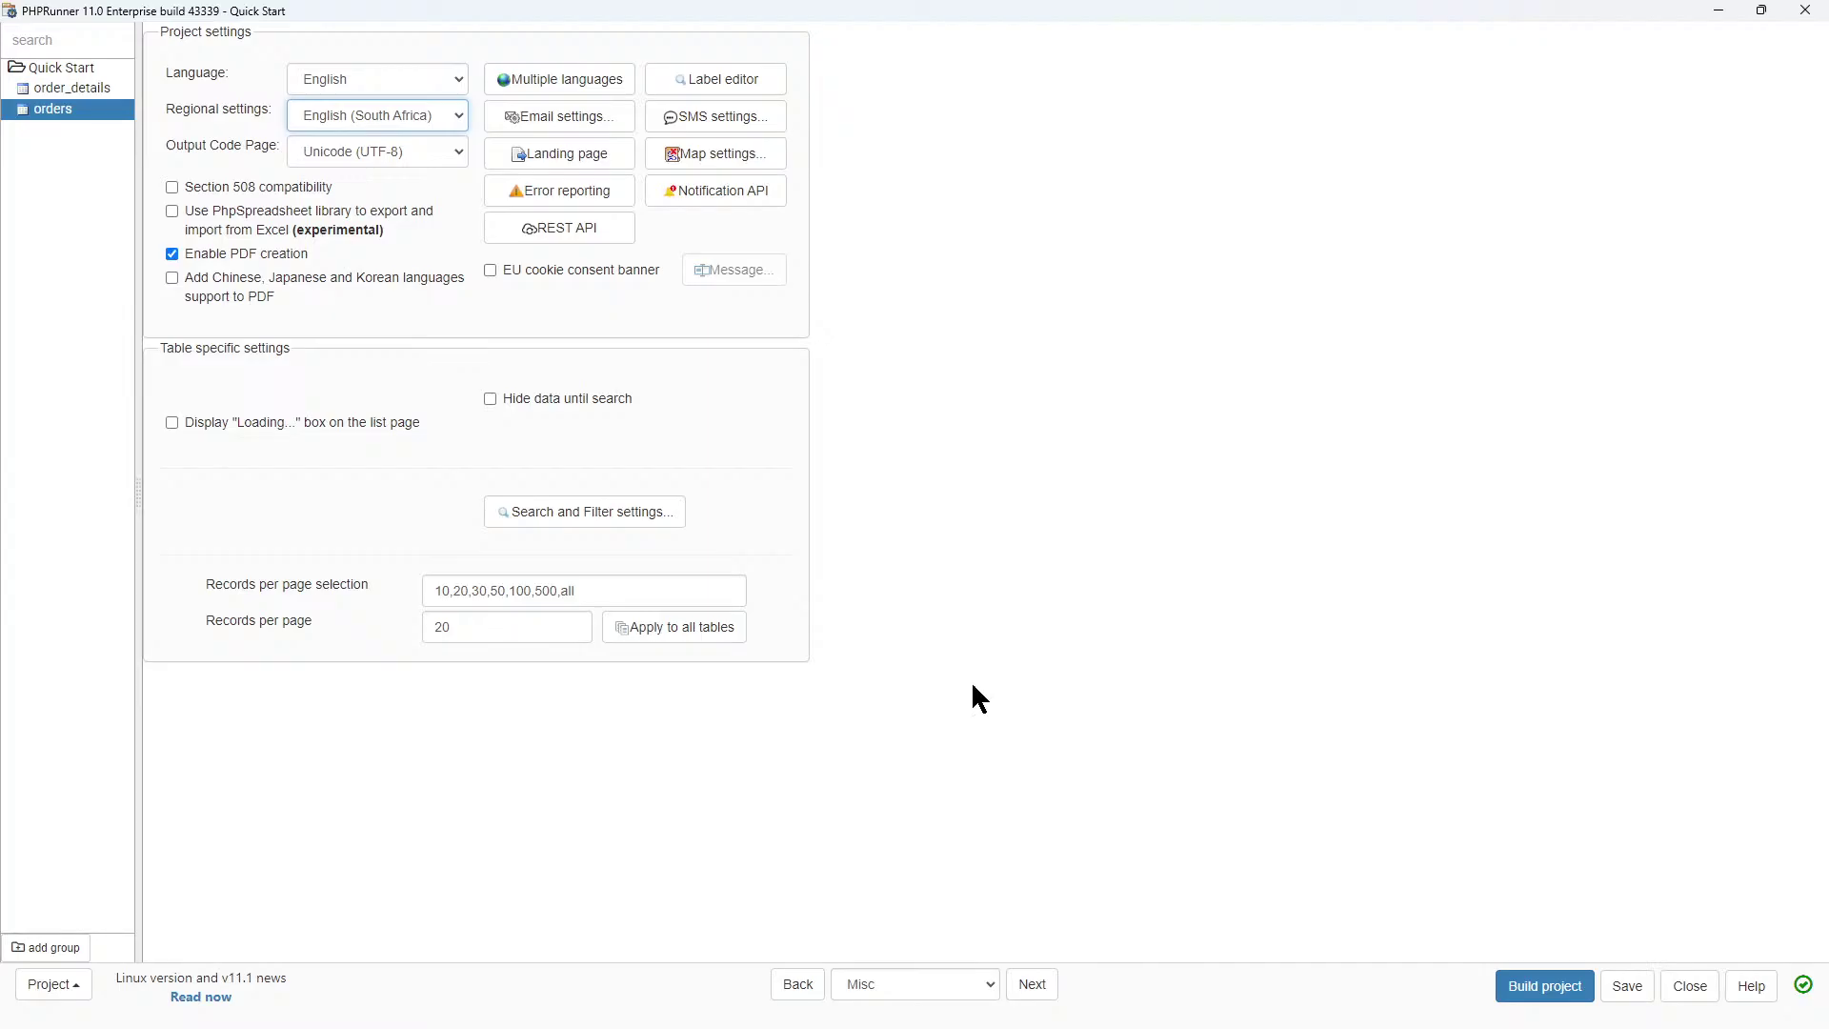
left_click(1029, 990)
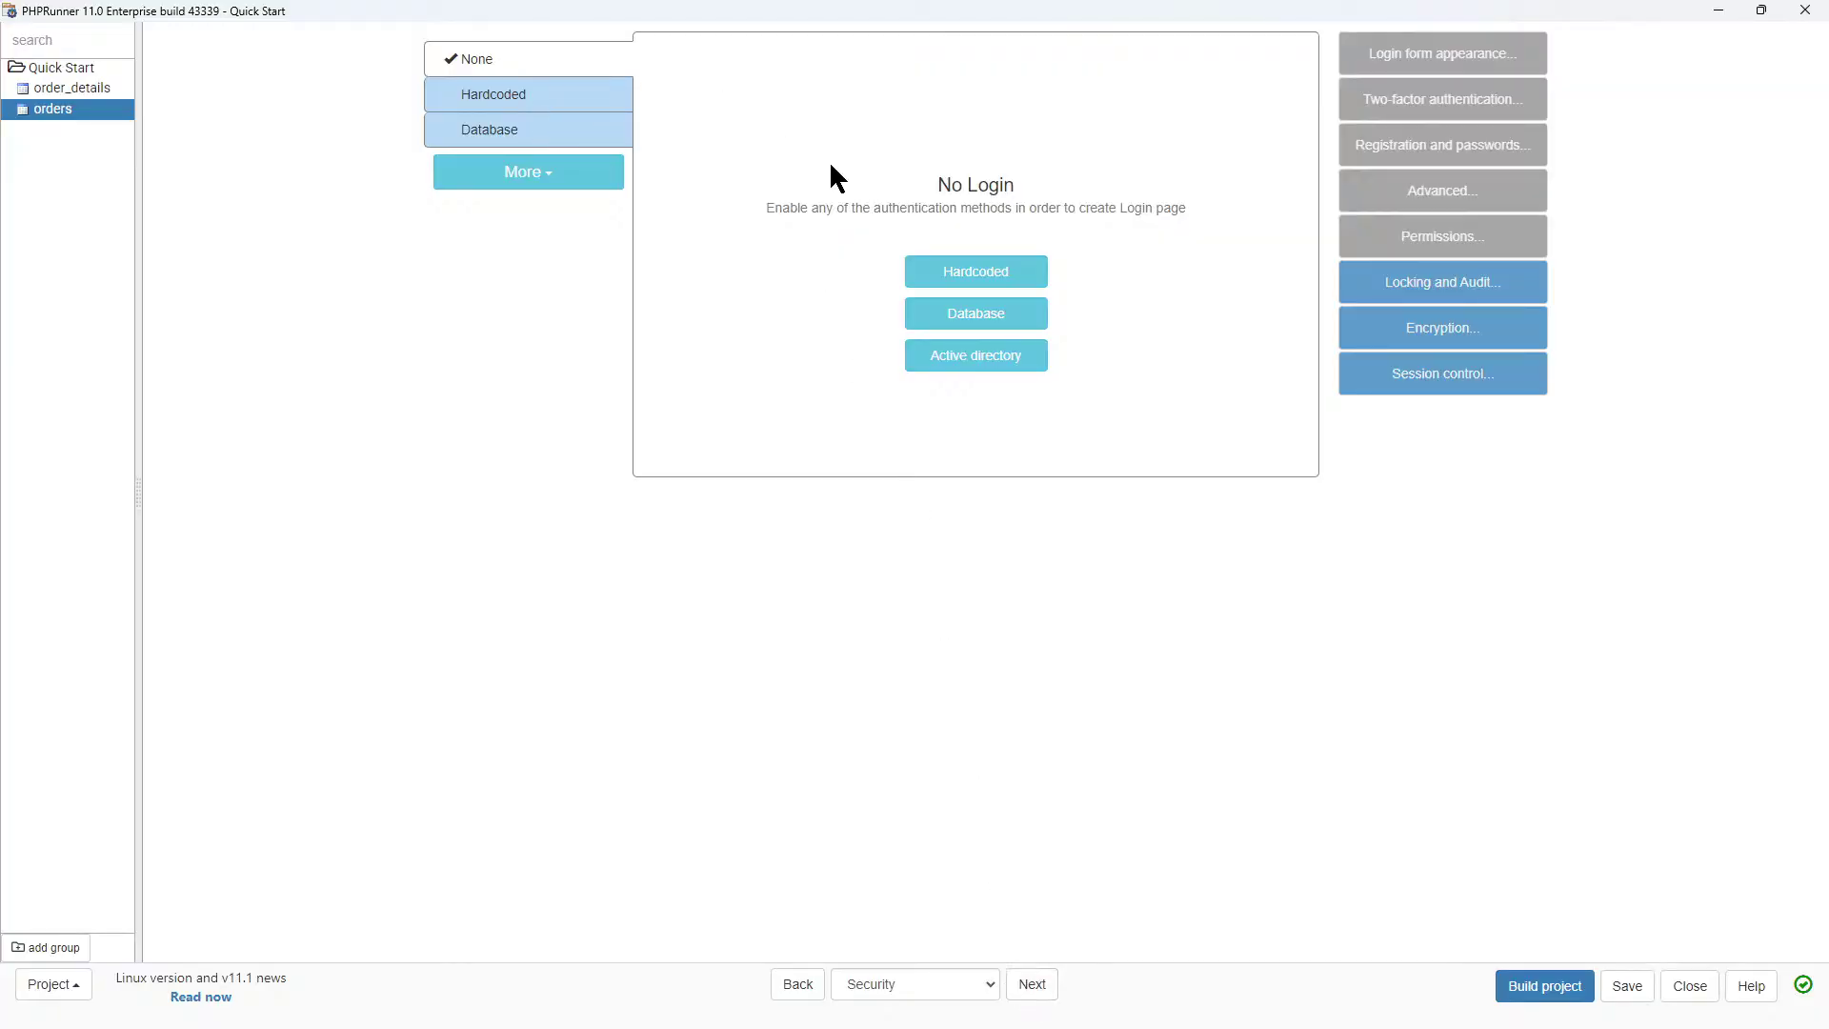
Enable database authentication with quick_start_users as the users table, then go to the Designer.
left_click(476, 136)
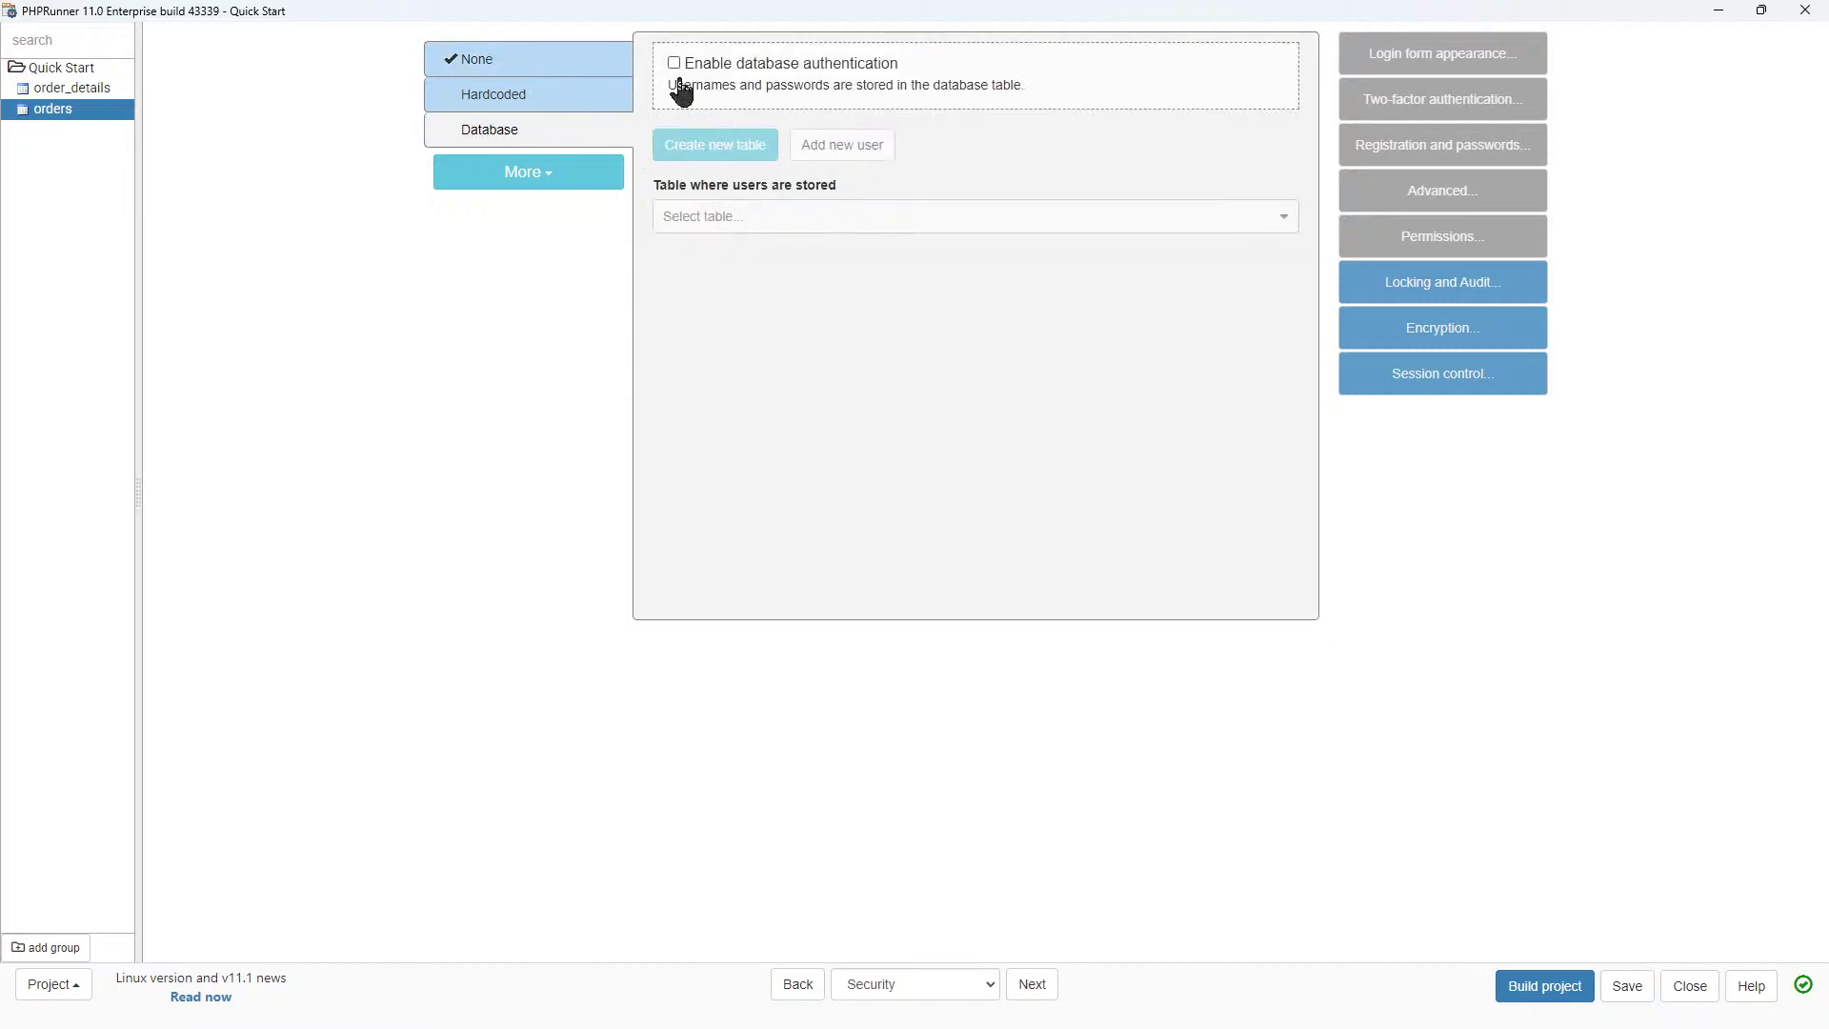
left_click(675, 62)
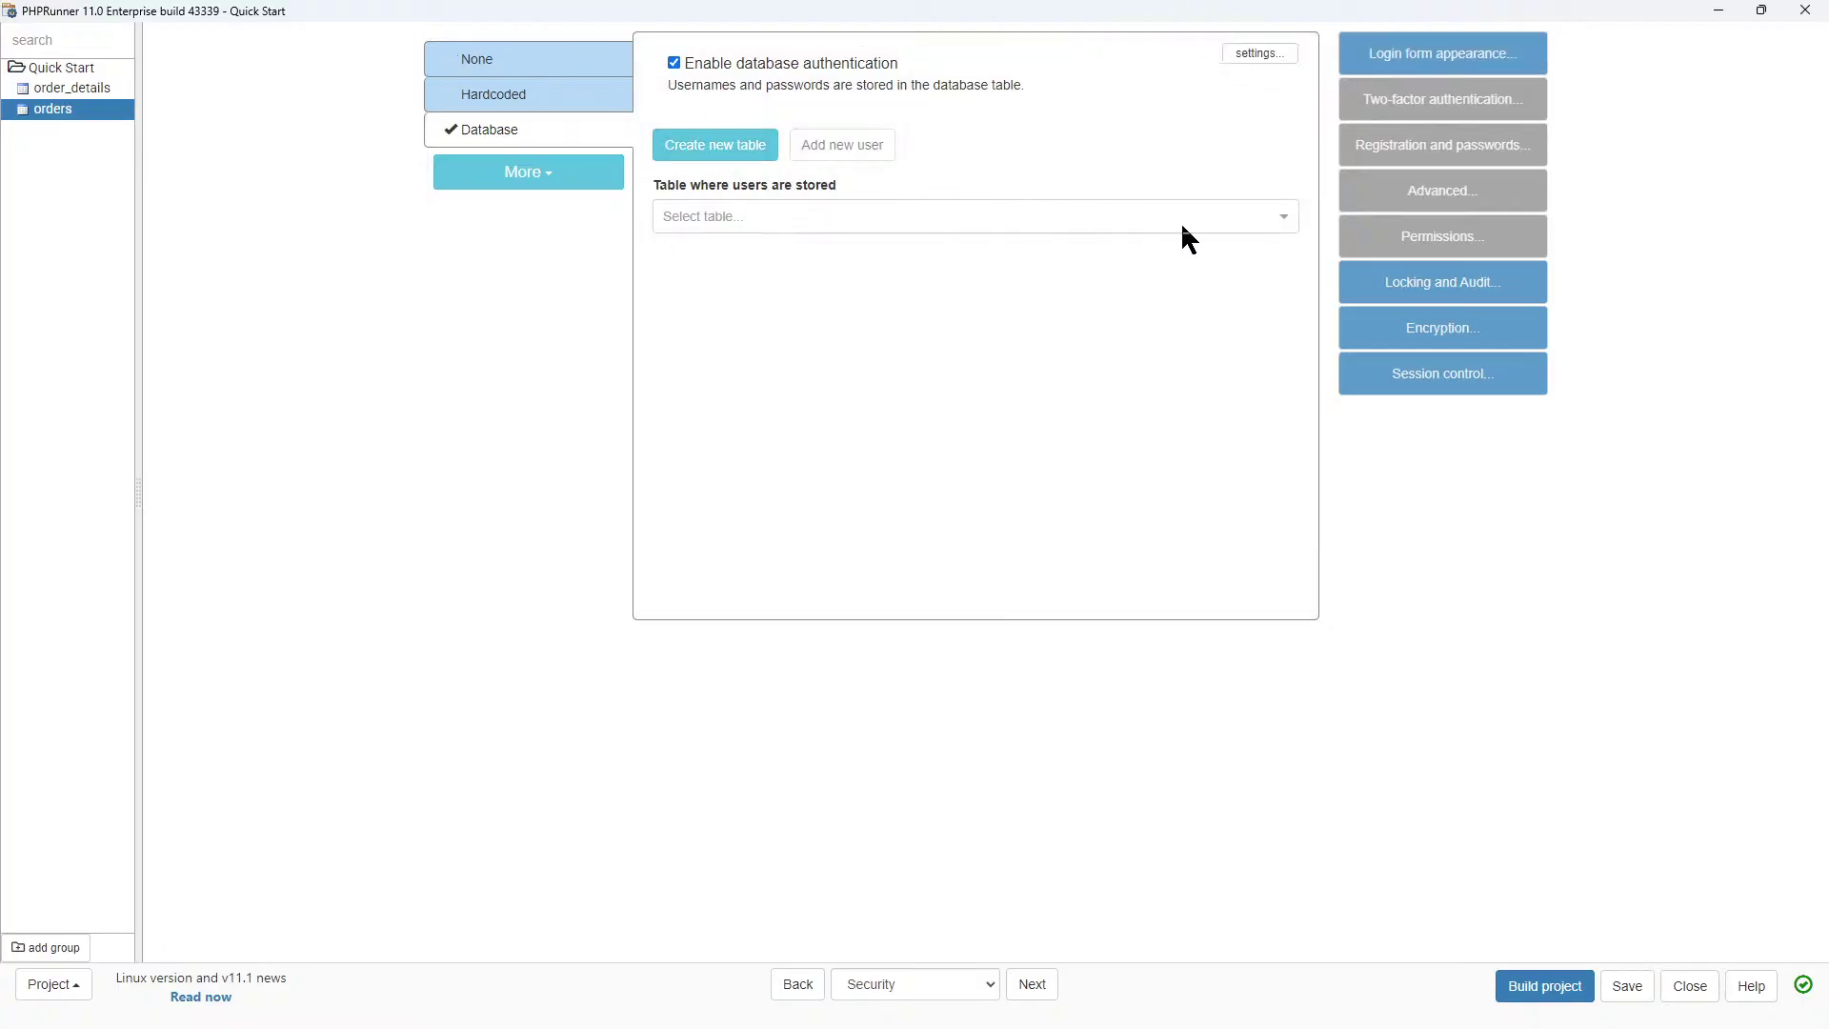
left_click(1282, 218)
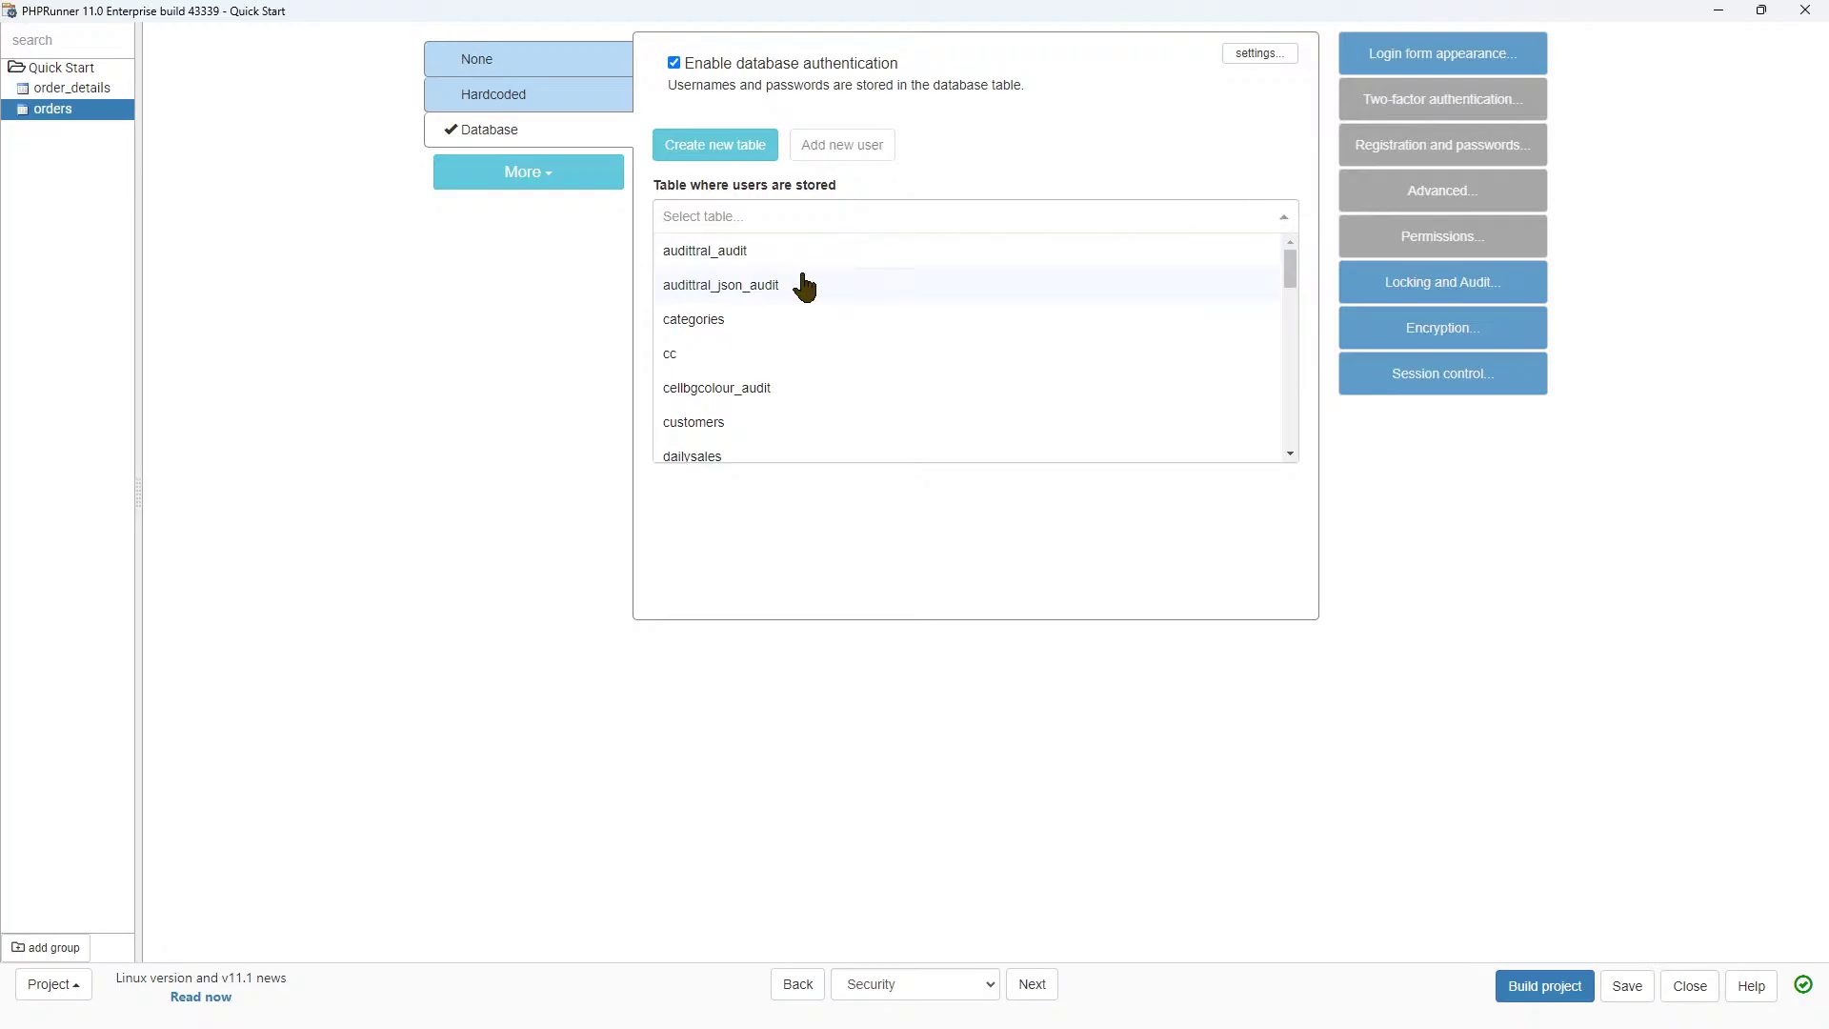
scroll(805, 285, "down", 2)
scroll(805, 286, "down", 8)
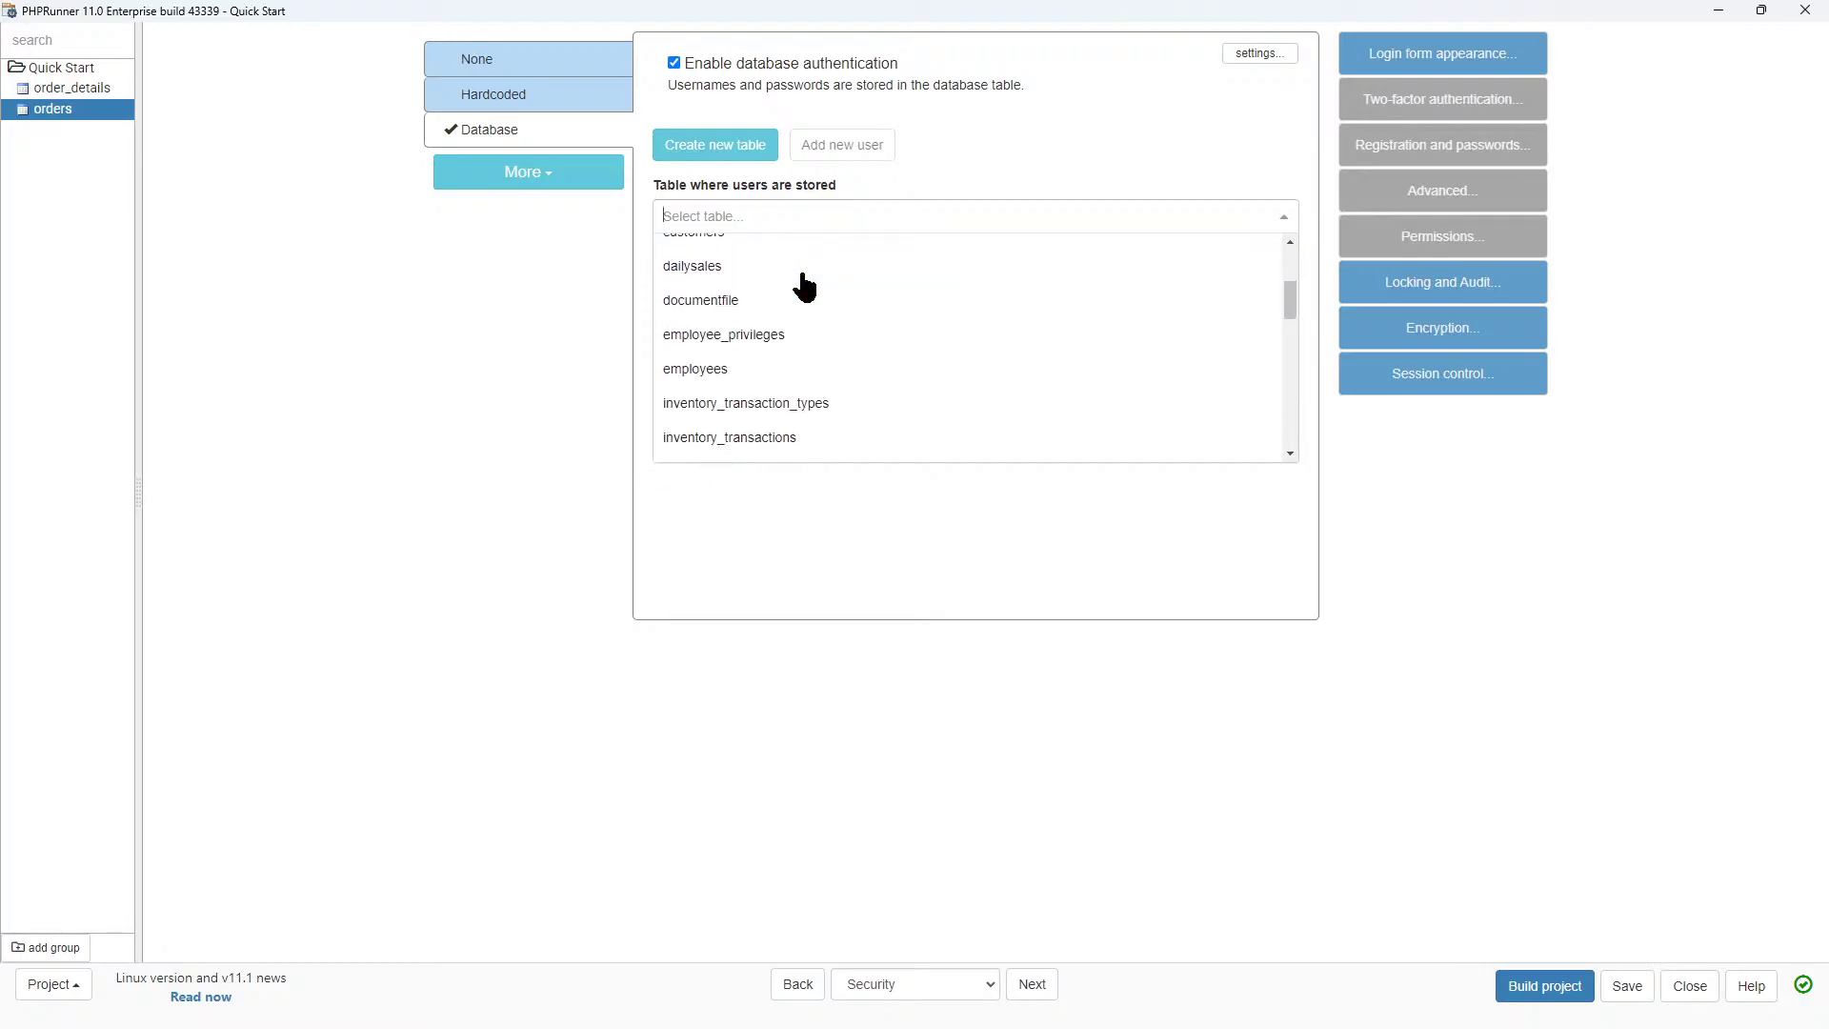
scroll(796, 323, "down", 5)
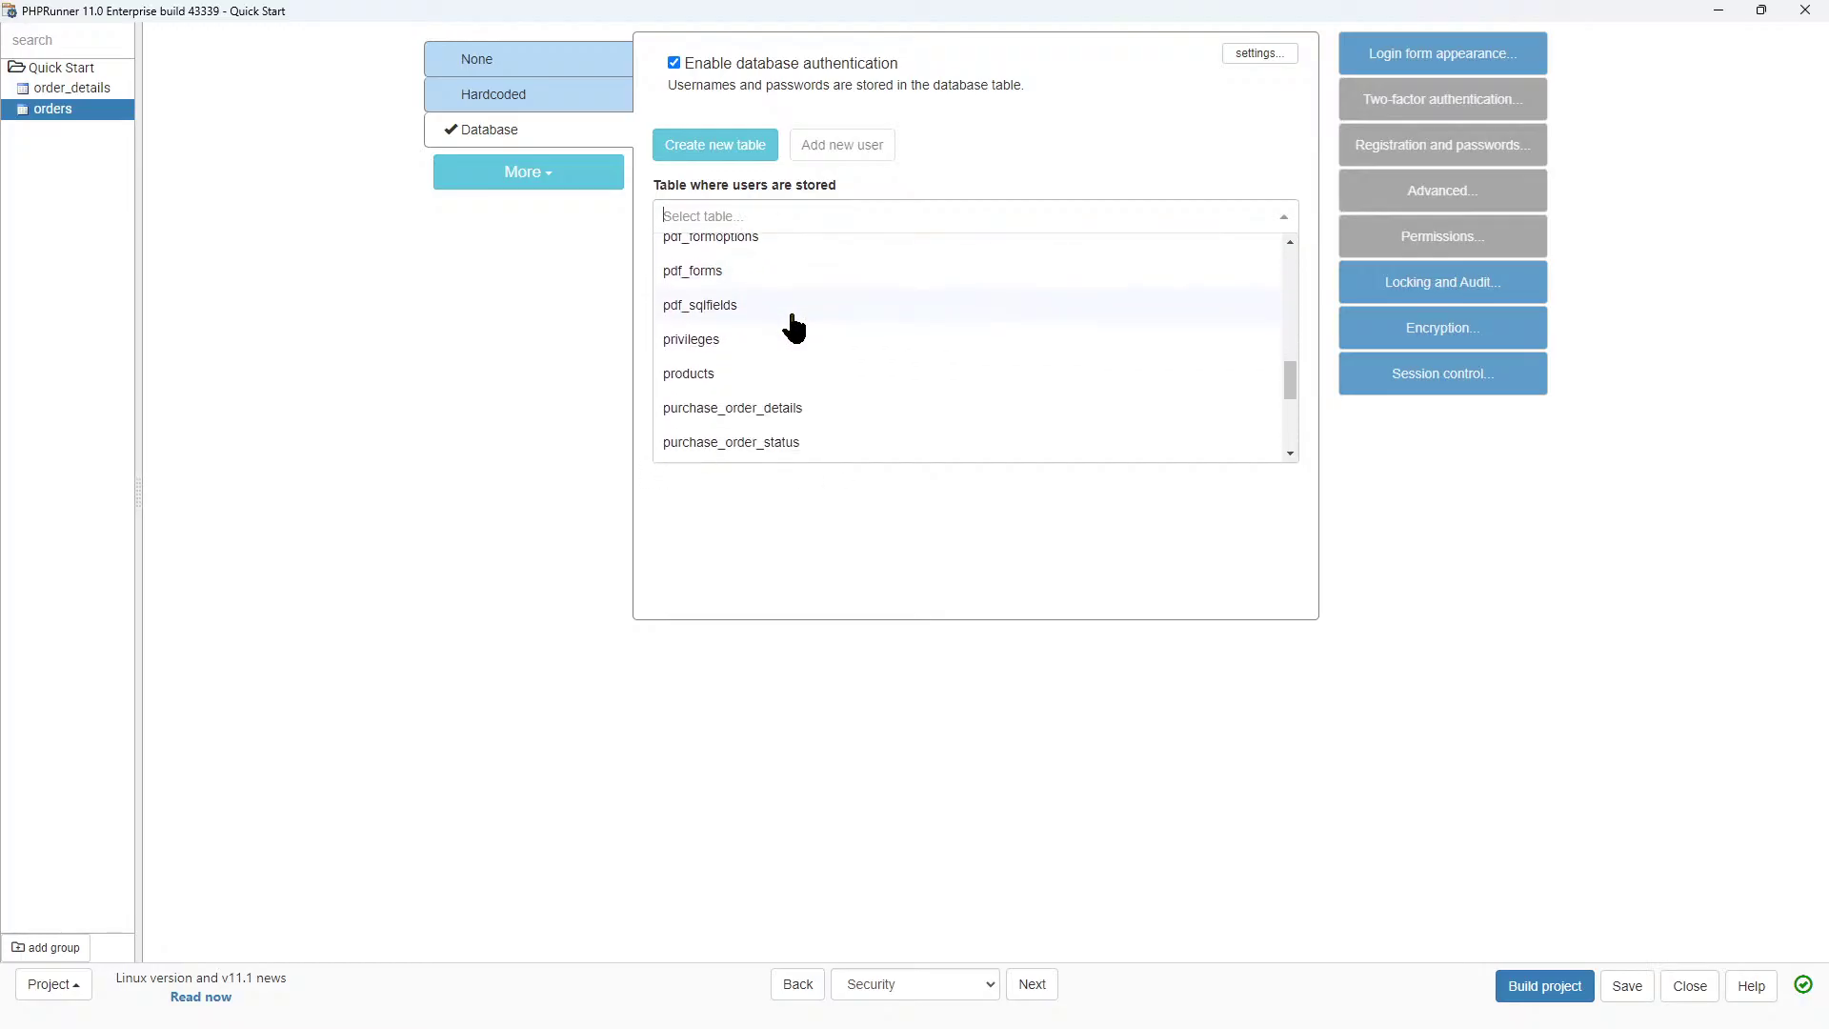
scroll(776, 359, "down", 4)
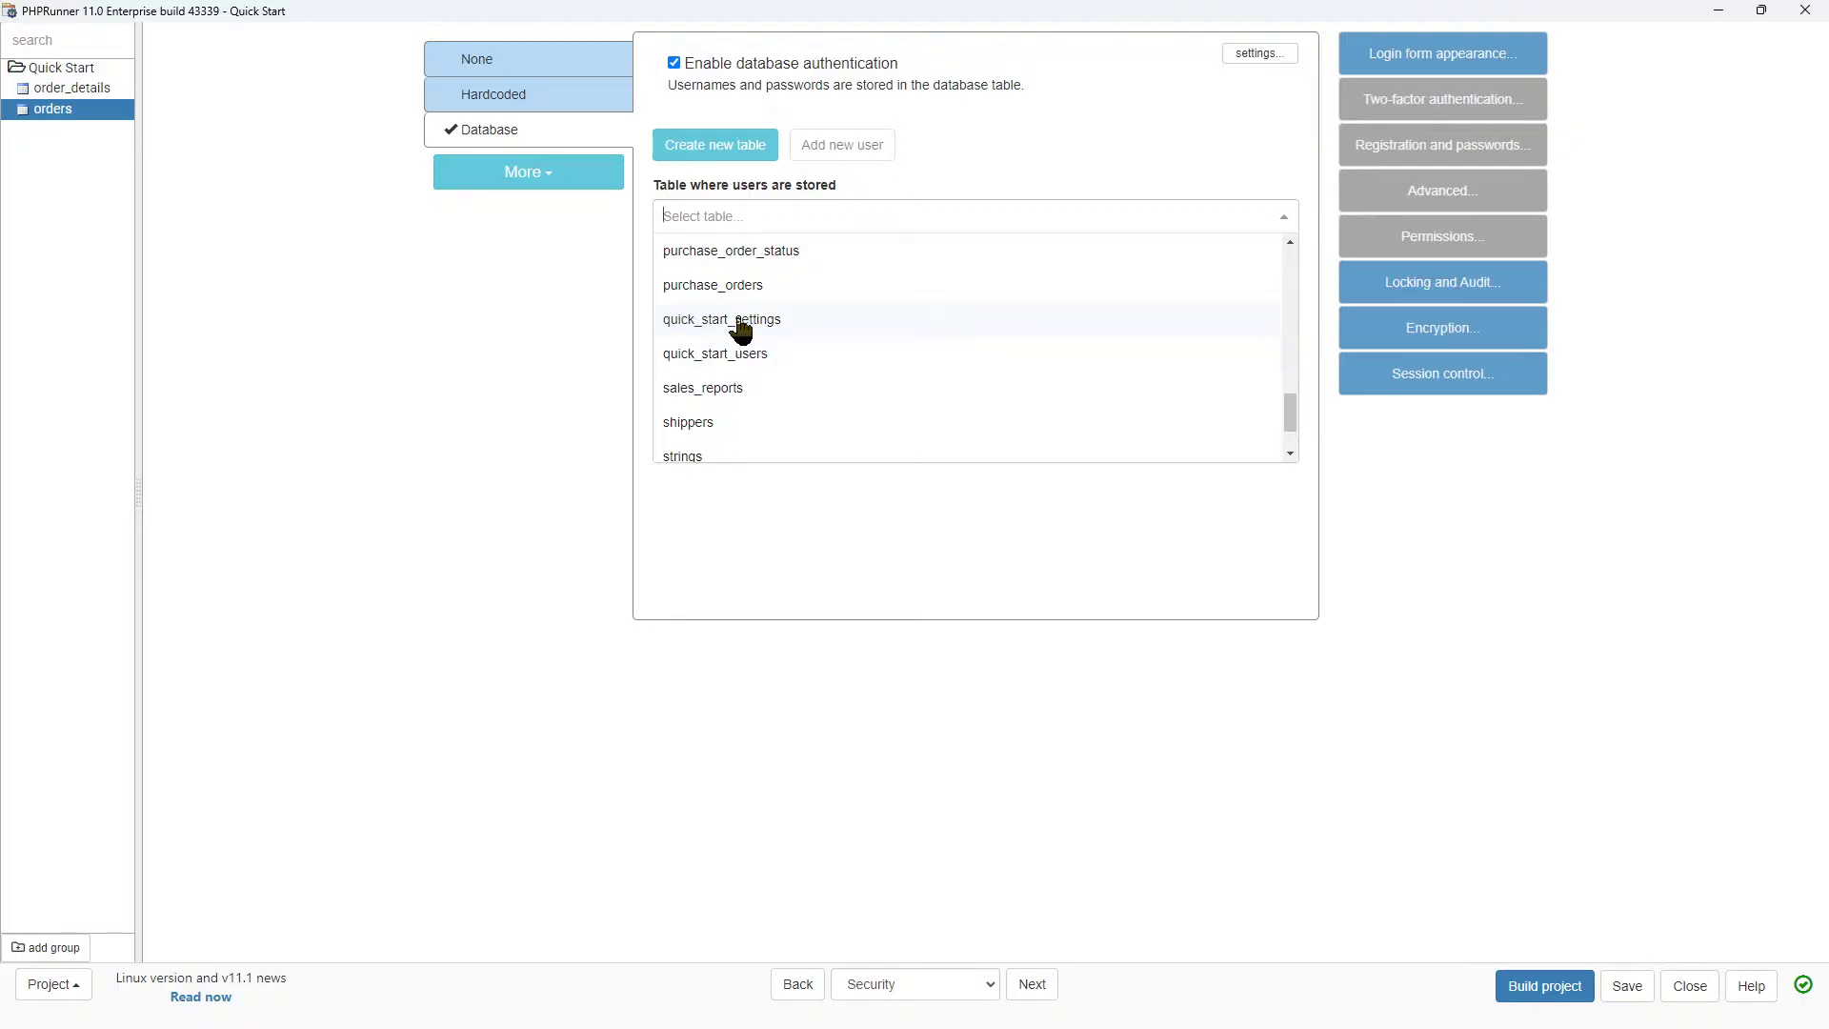
left_click(739, 354)
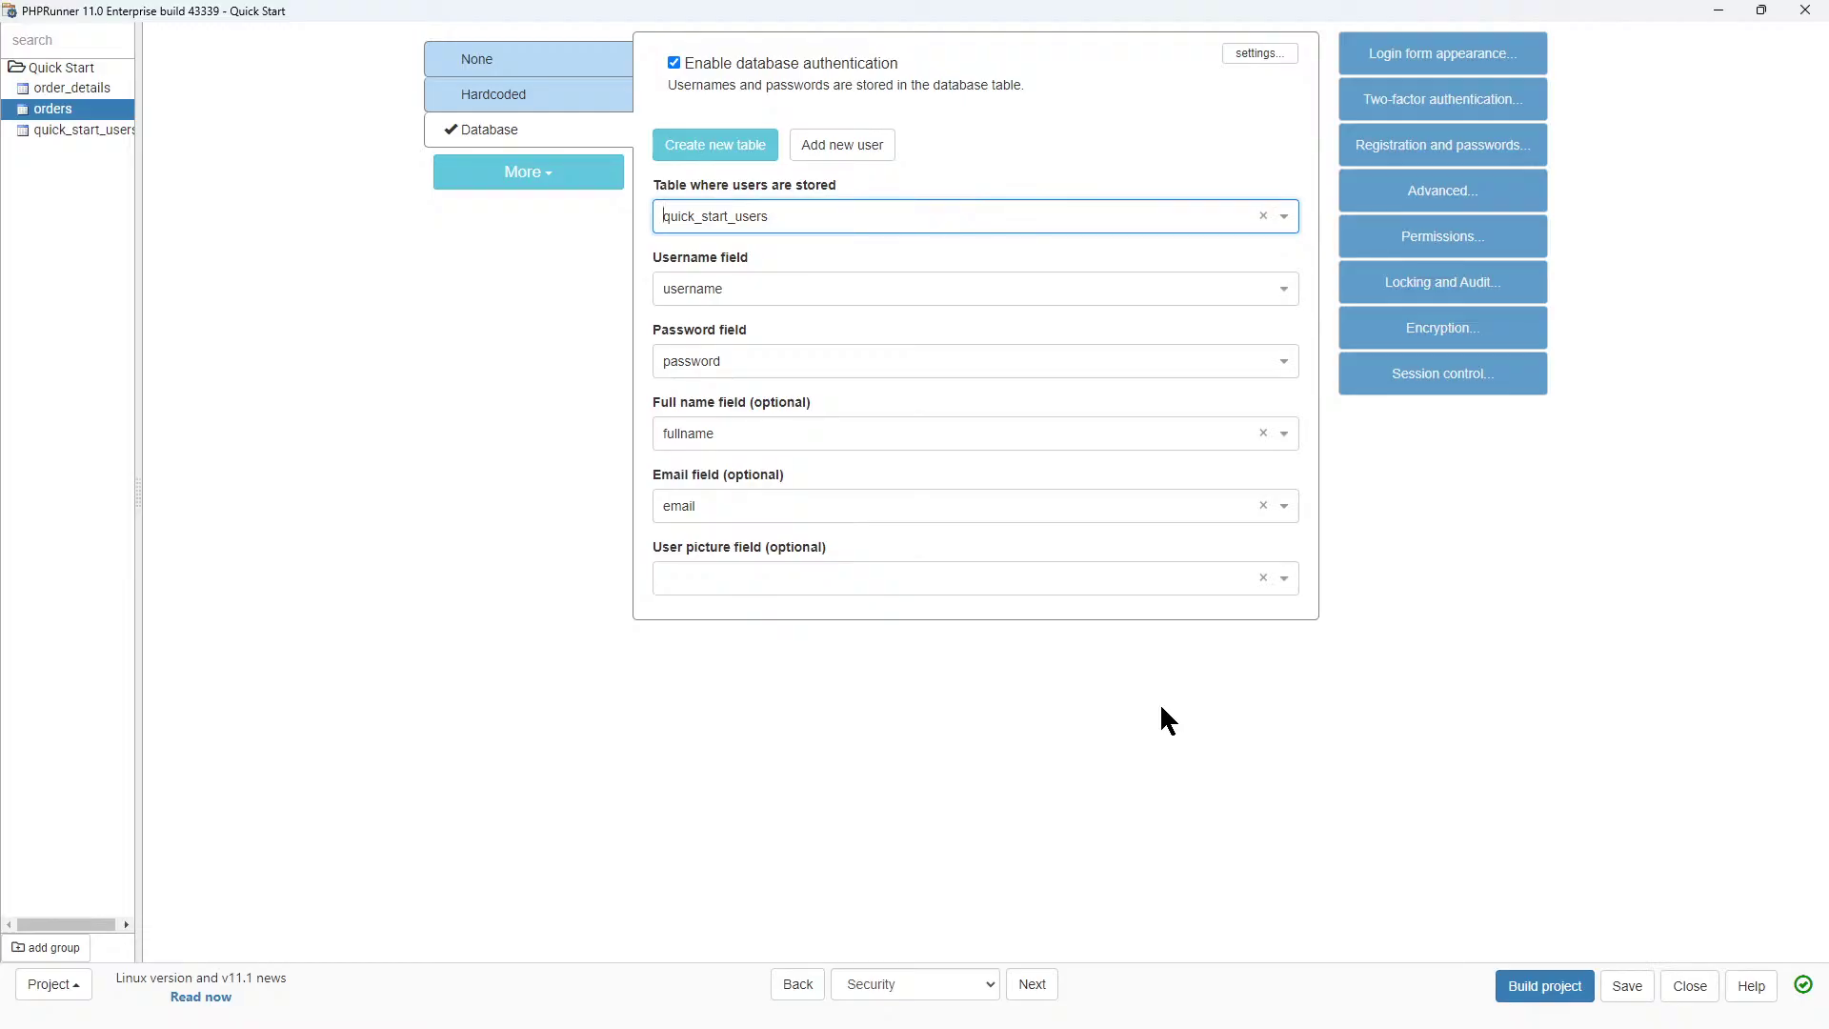
left_click(1013, 990)
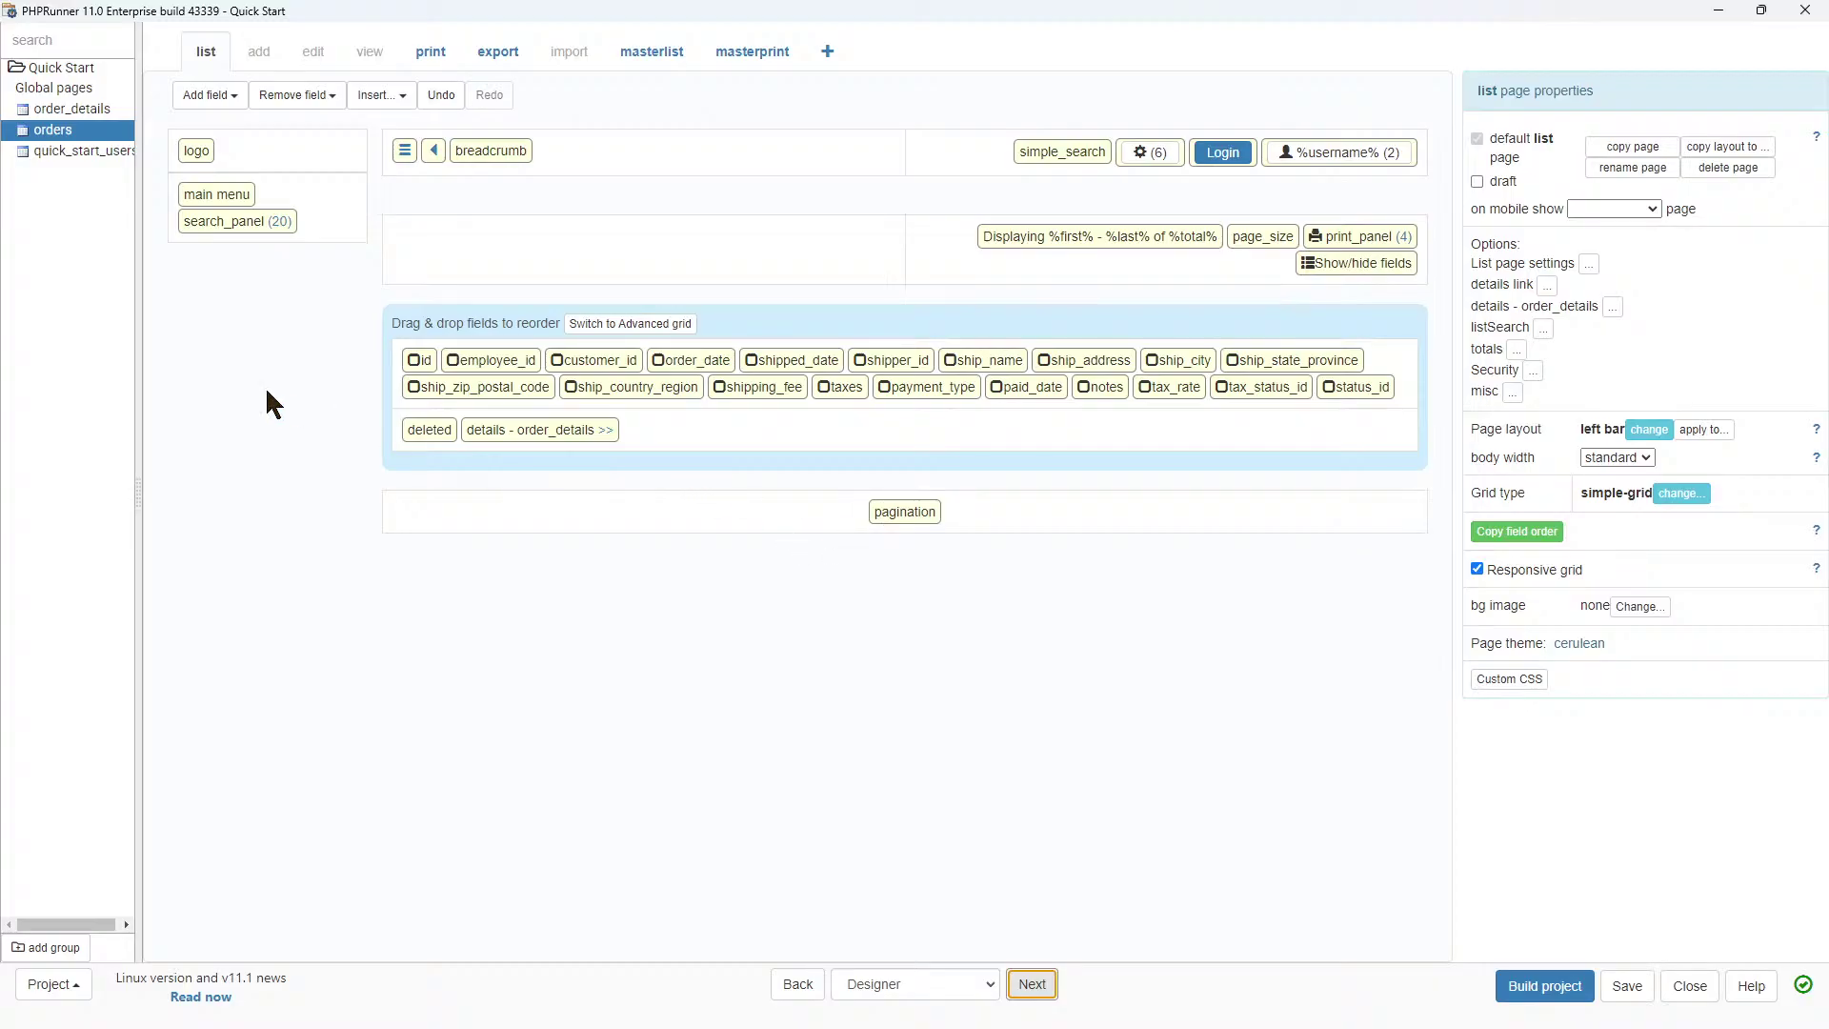
Widen the tree panel, open the global menu page and select the Order Details tile.
left_click_drag(136, 490, 165, 492)
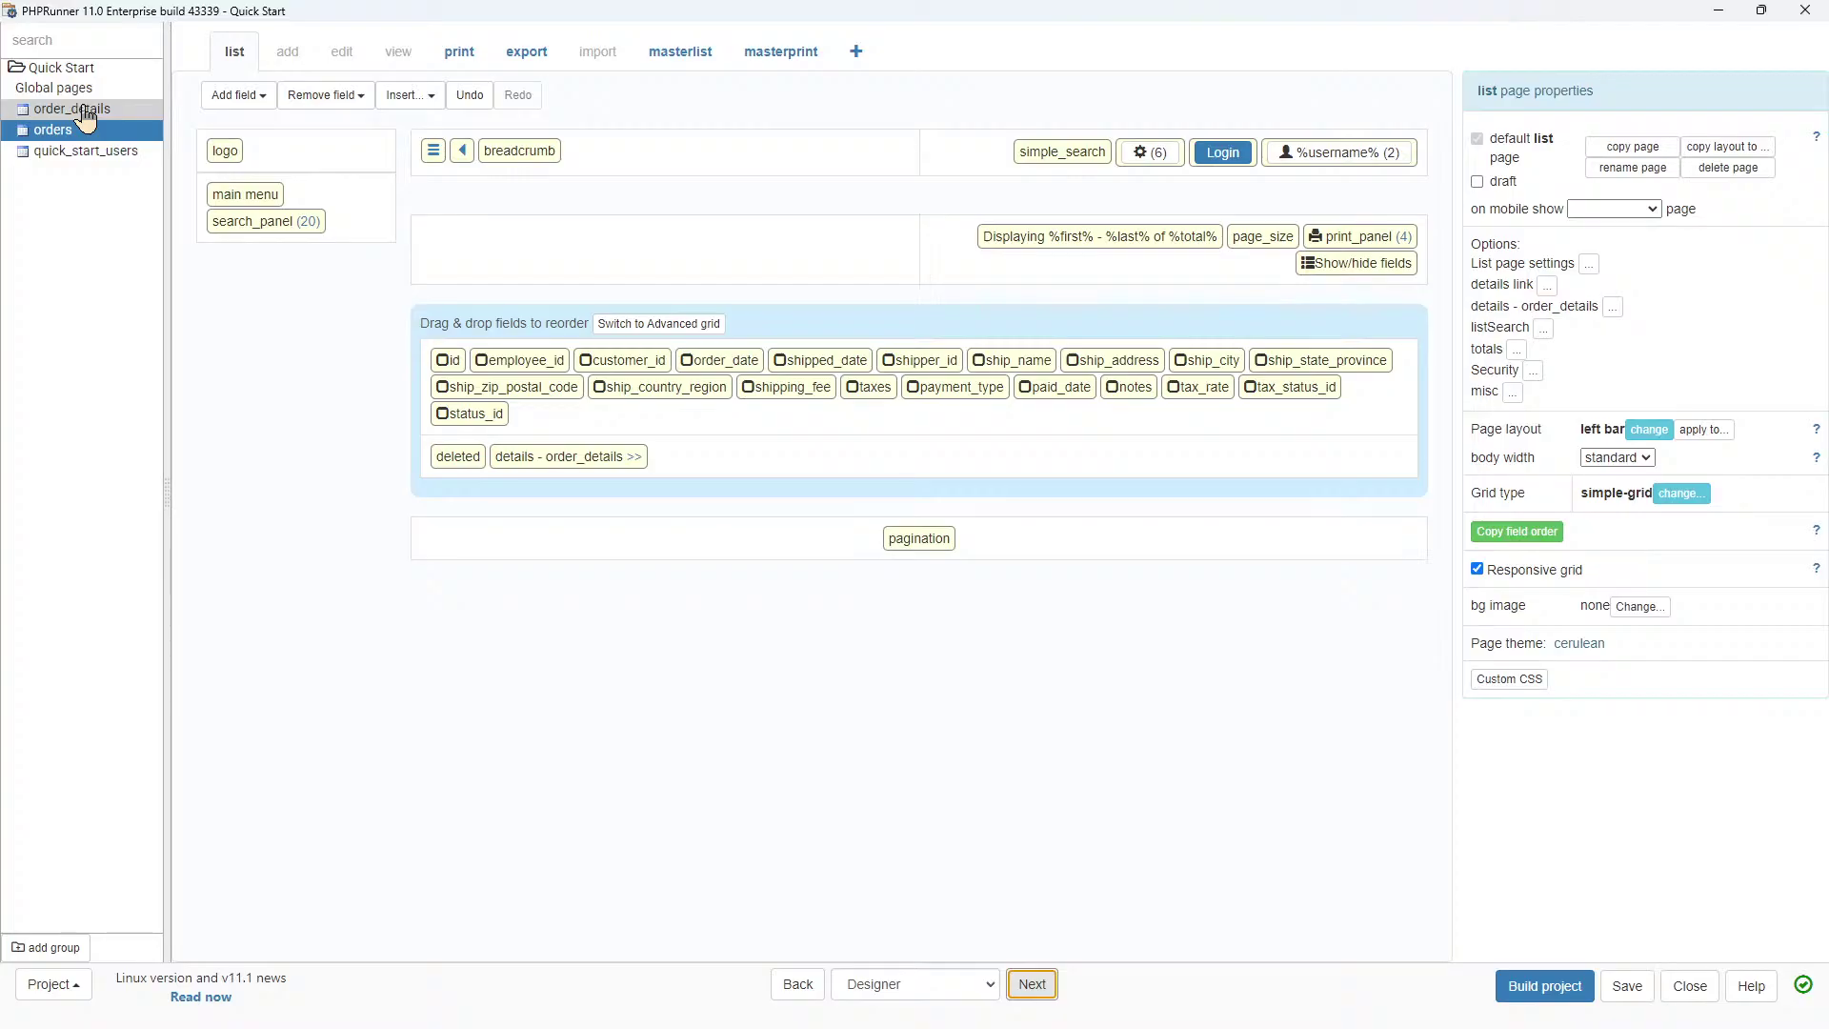
left_click(76, 89)
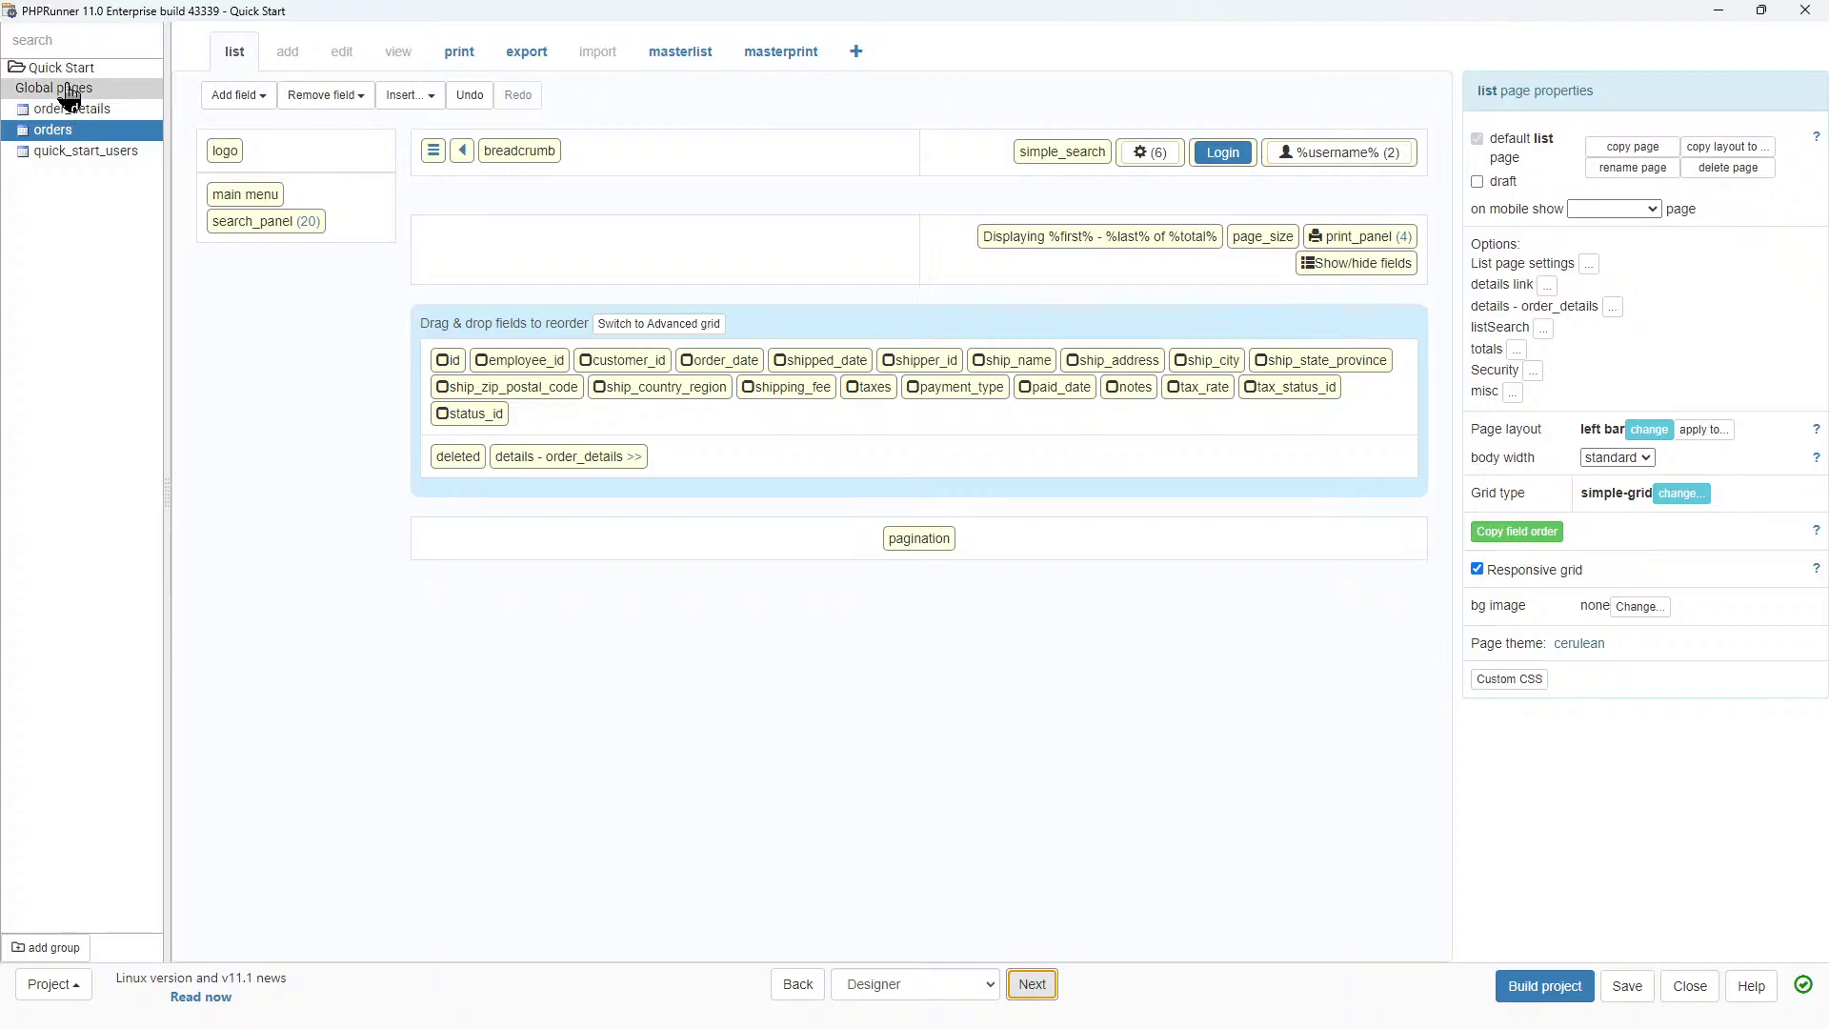
left_click(548, 291)
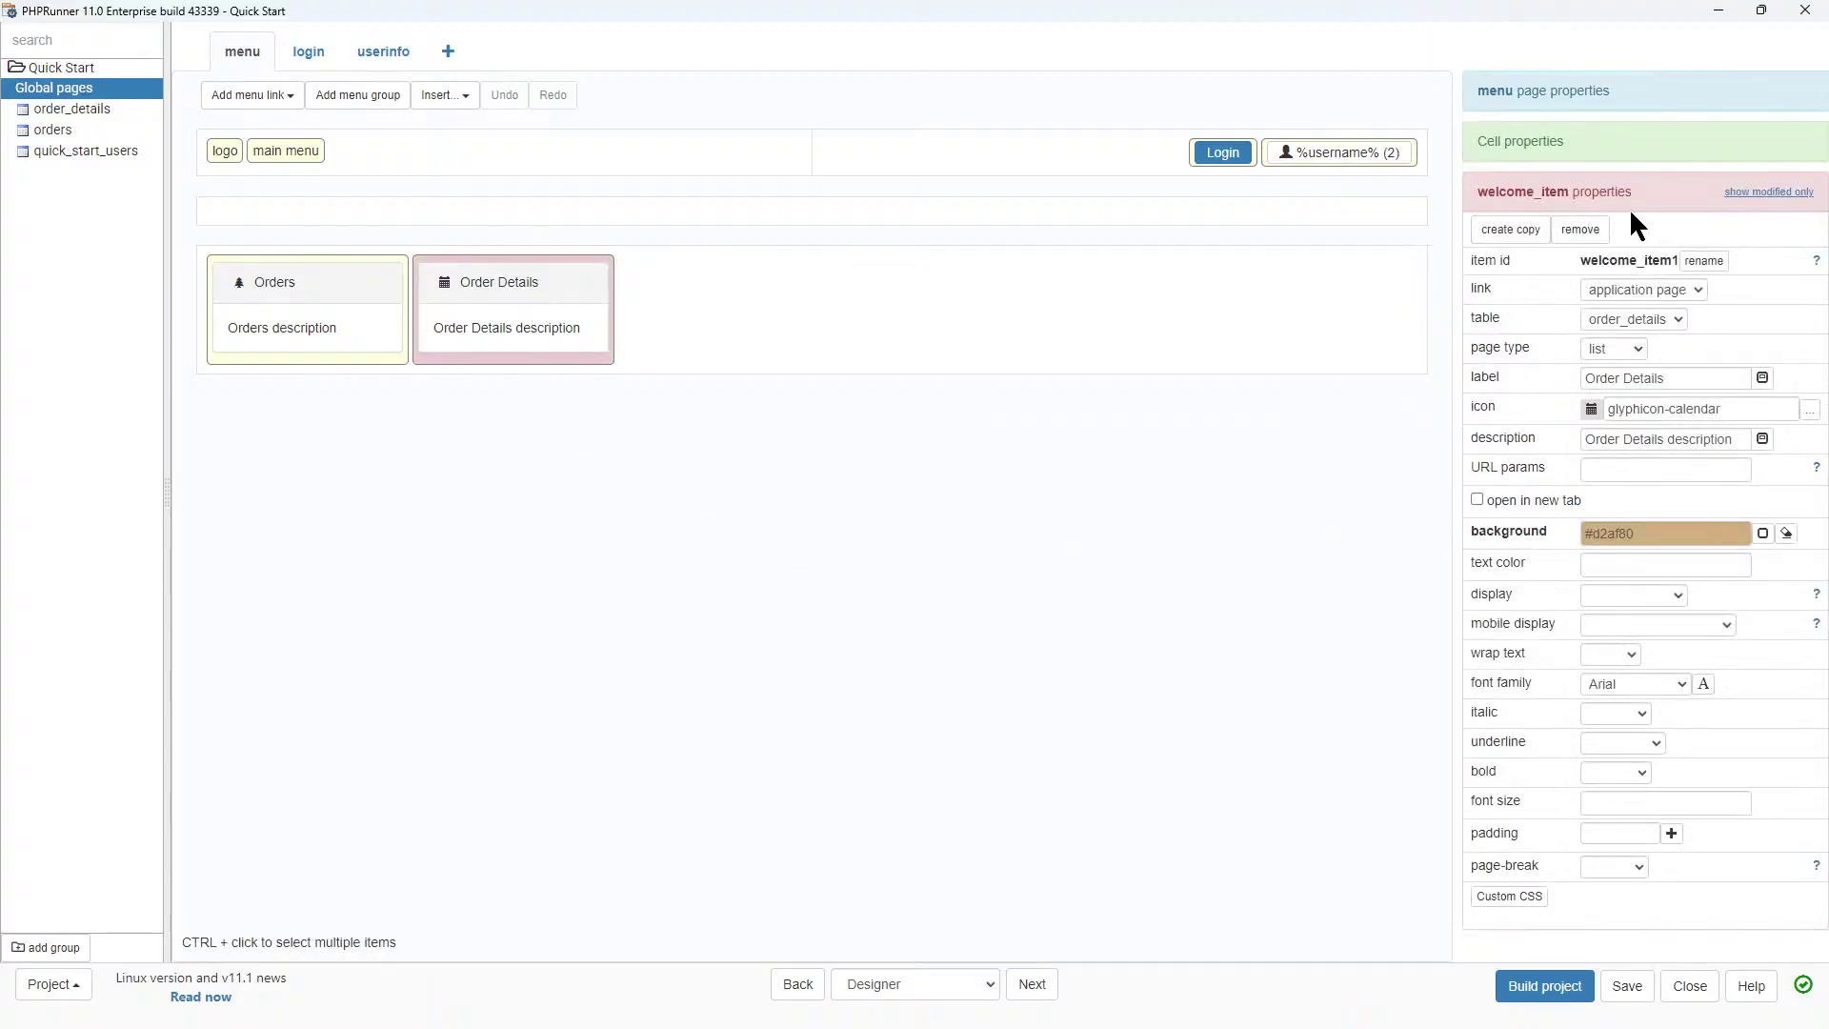
Delete the Order Details tile, empty the Orders description, and give Orders the 'user' icon.
left_click(1579, 230)
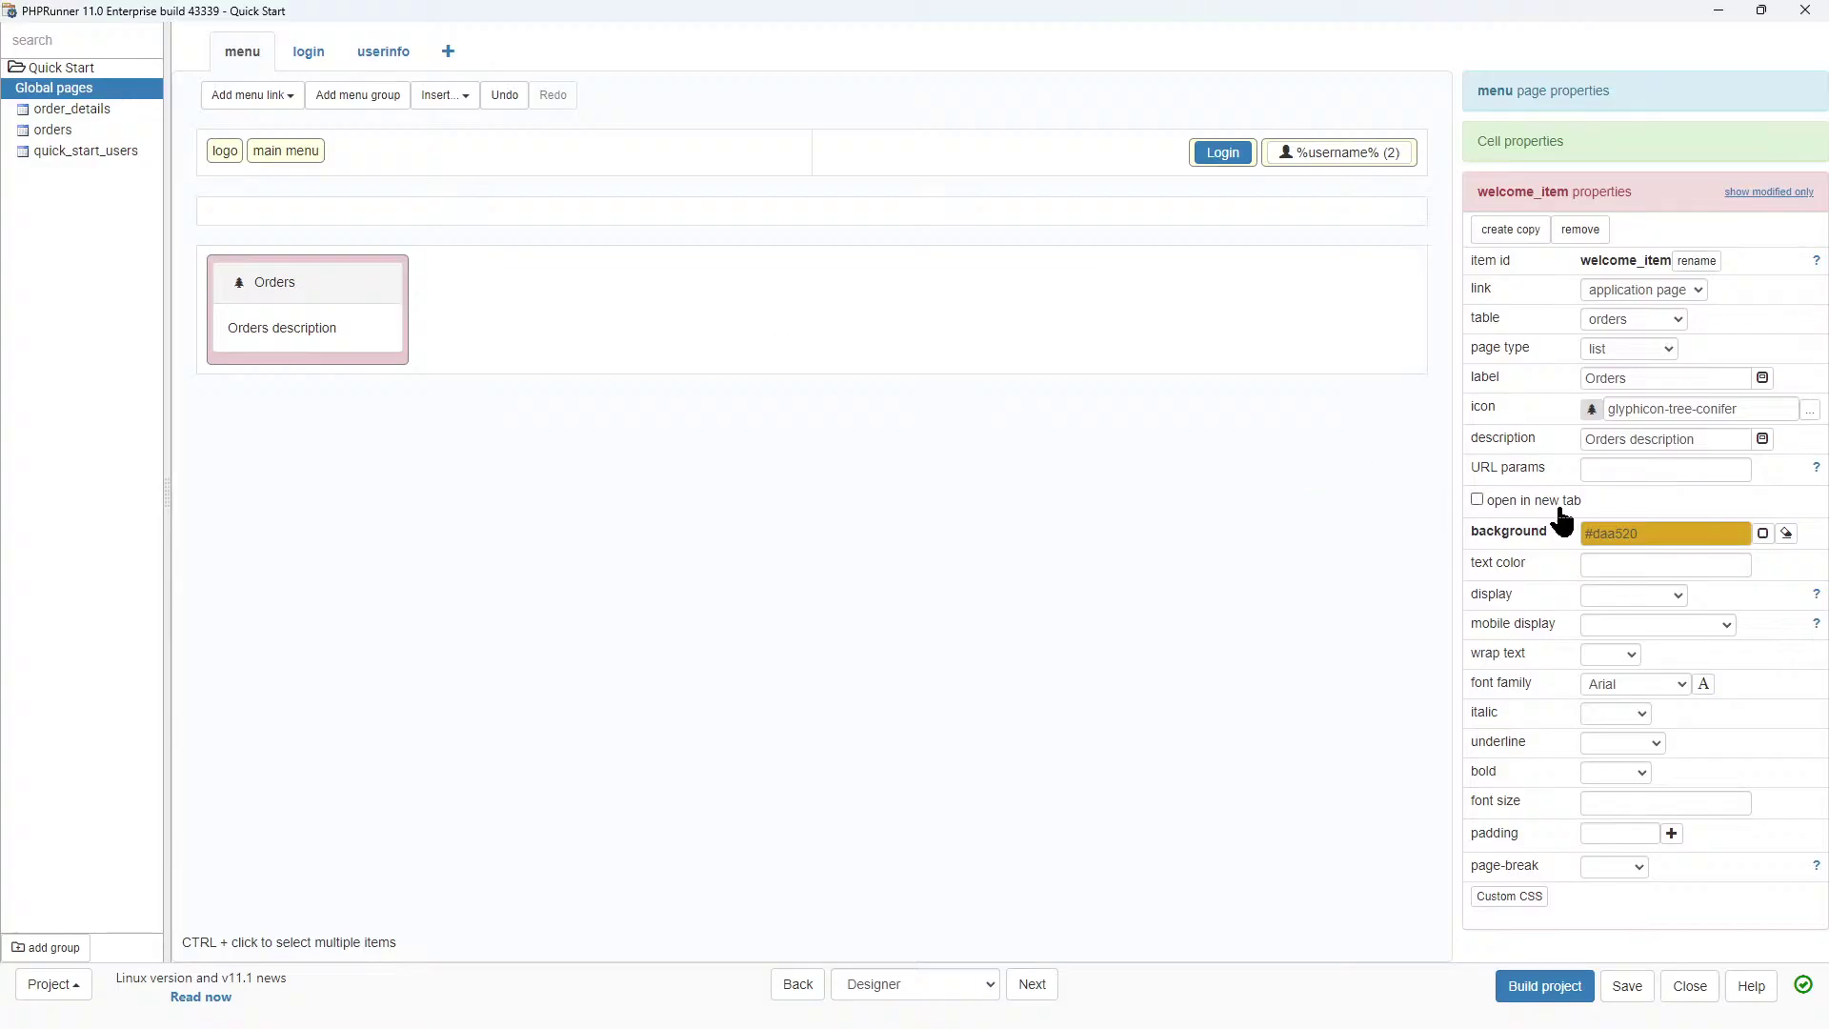
left_click(1762, 439)
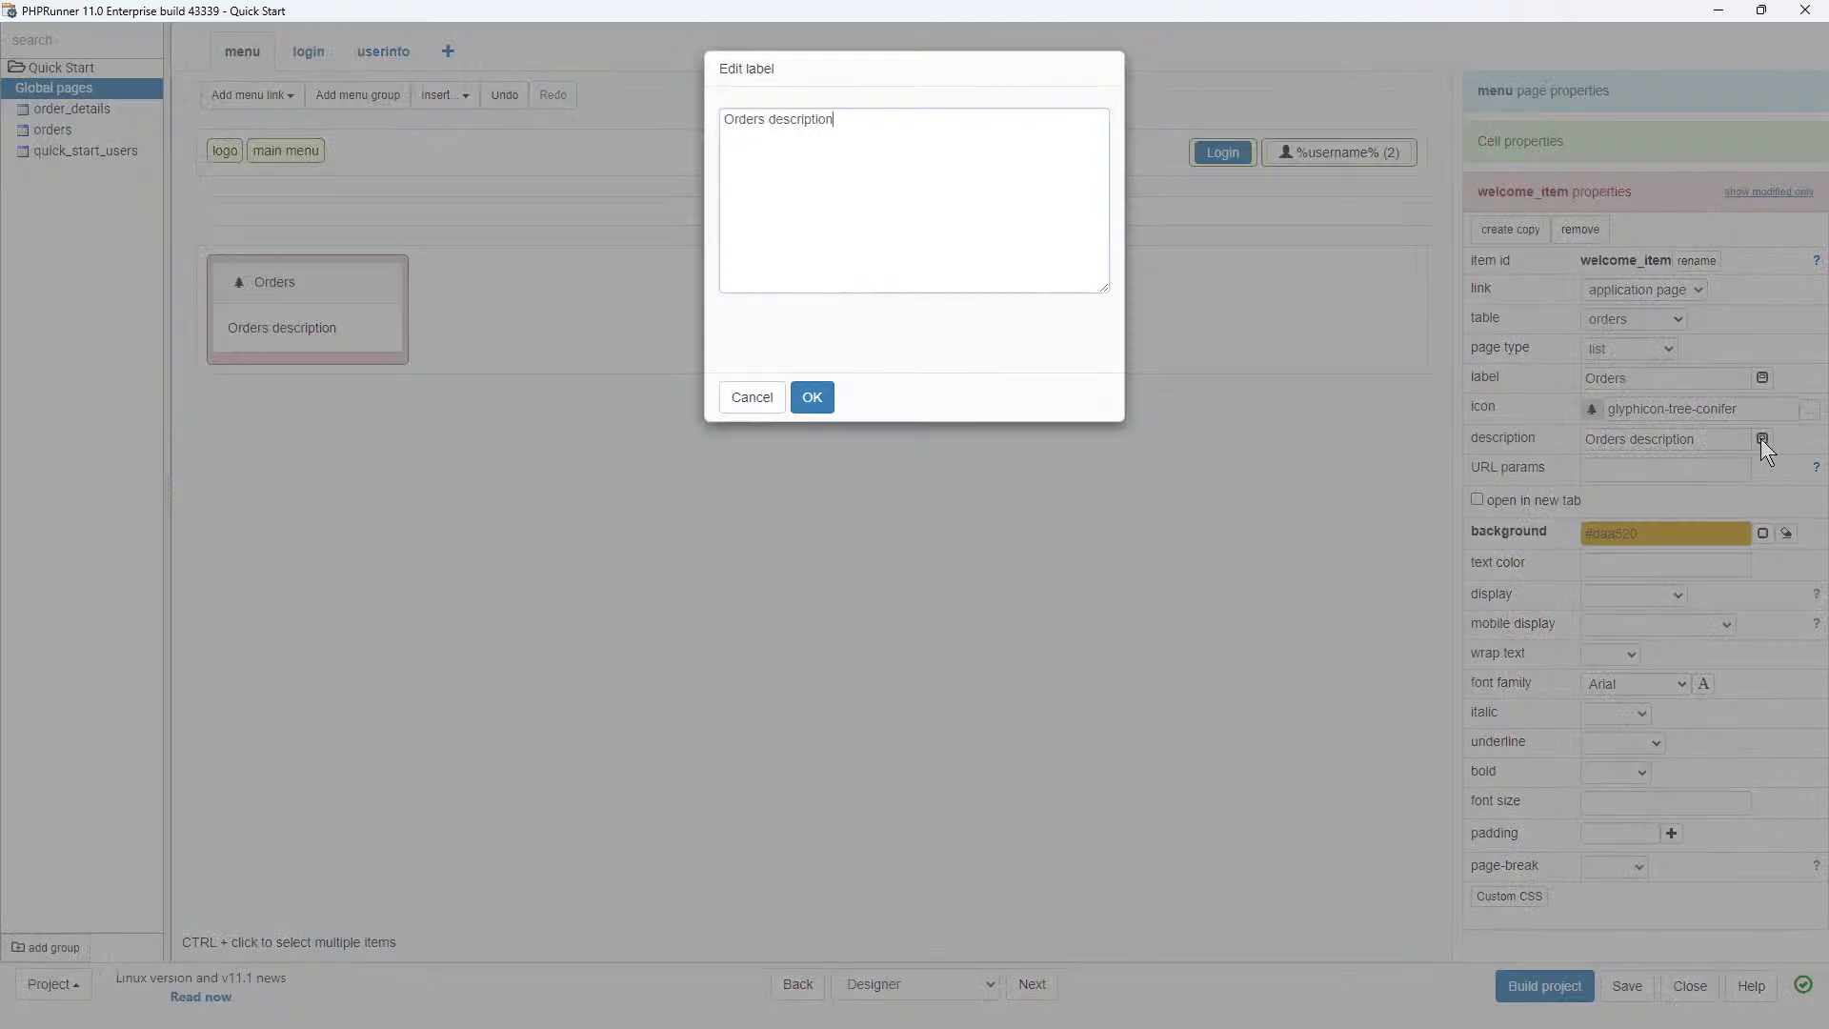
left_click_drag(870, 119, 642, 117)
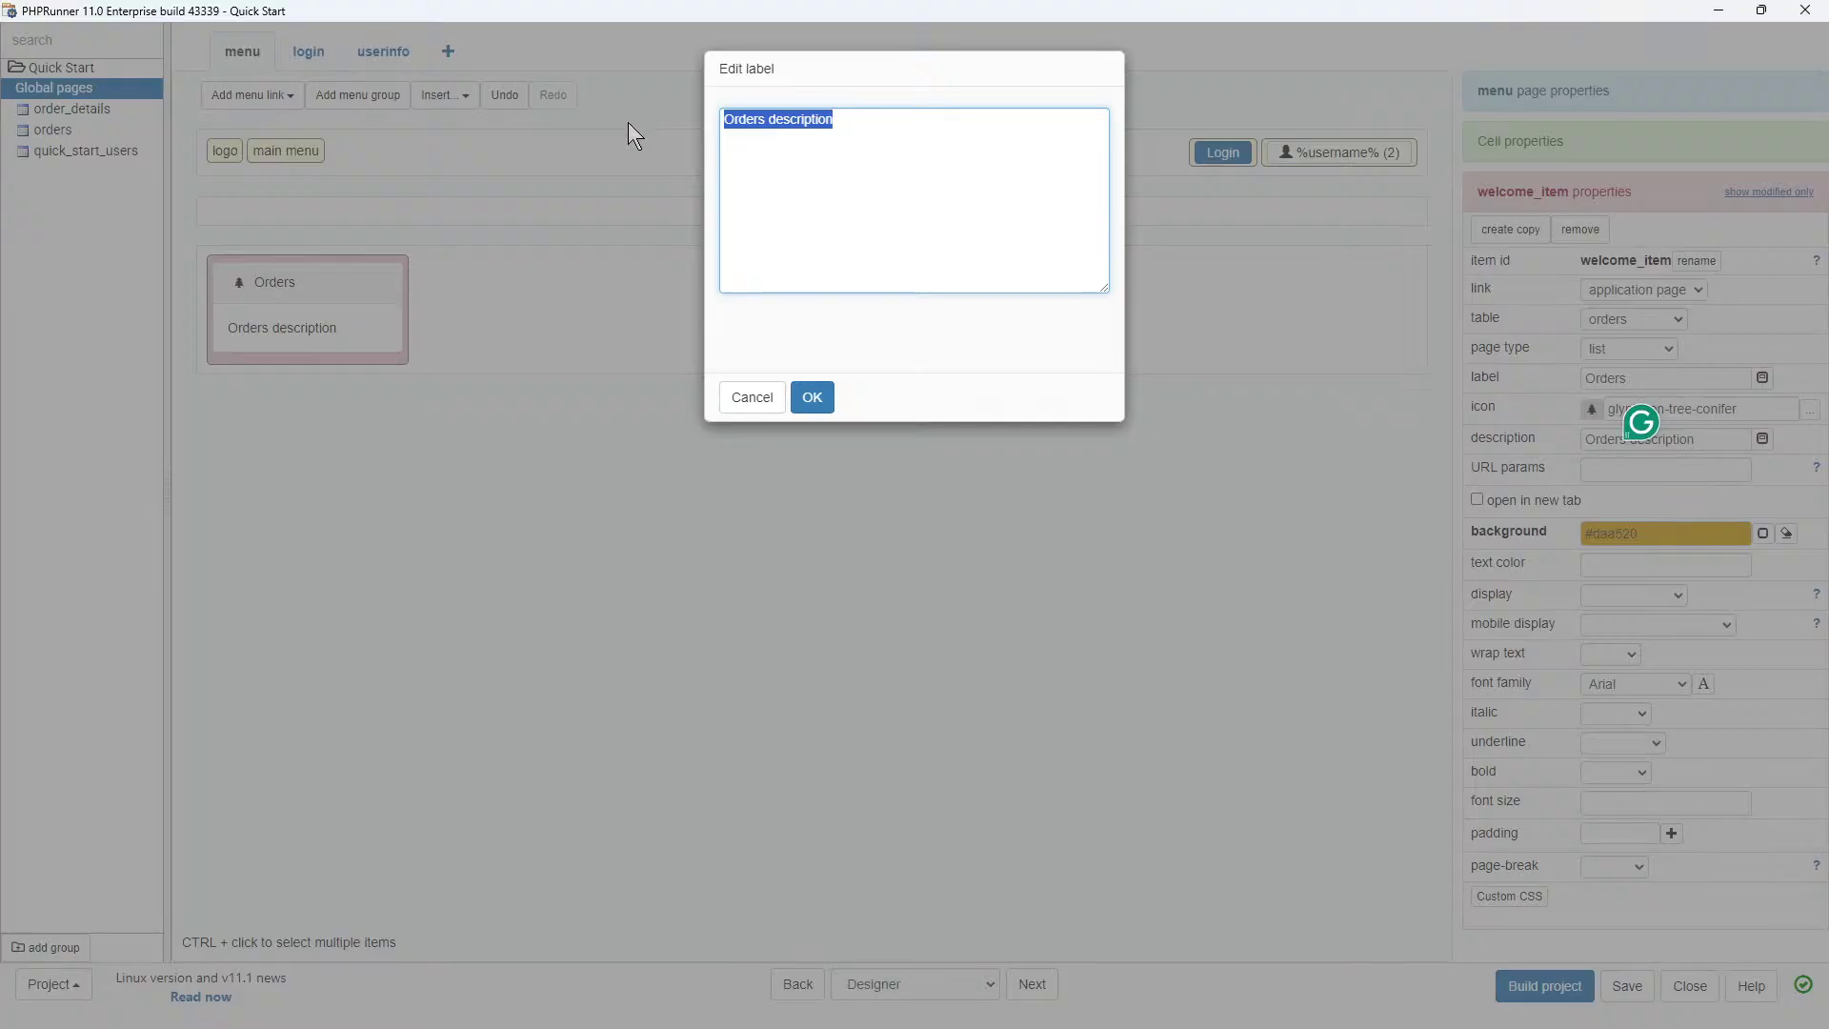
key("BackSpace")
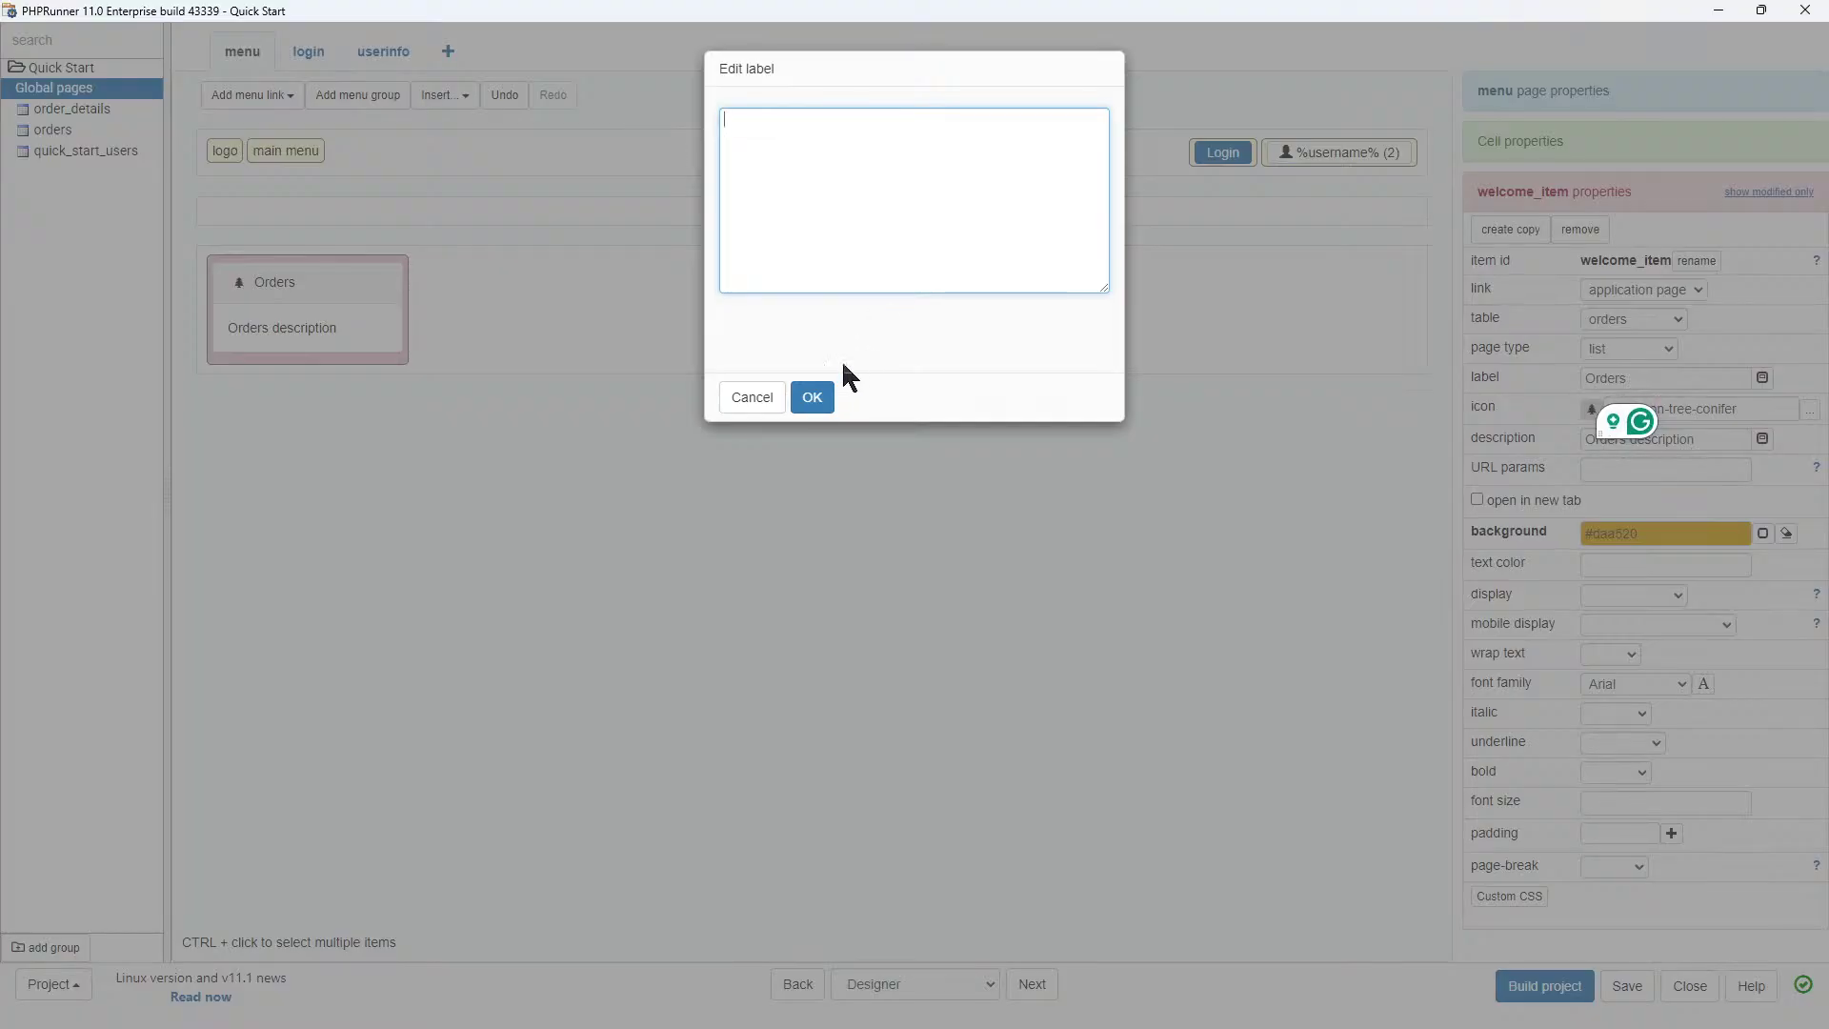
left_click(810, 399)
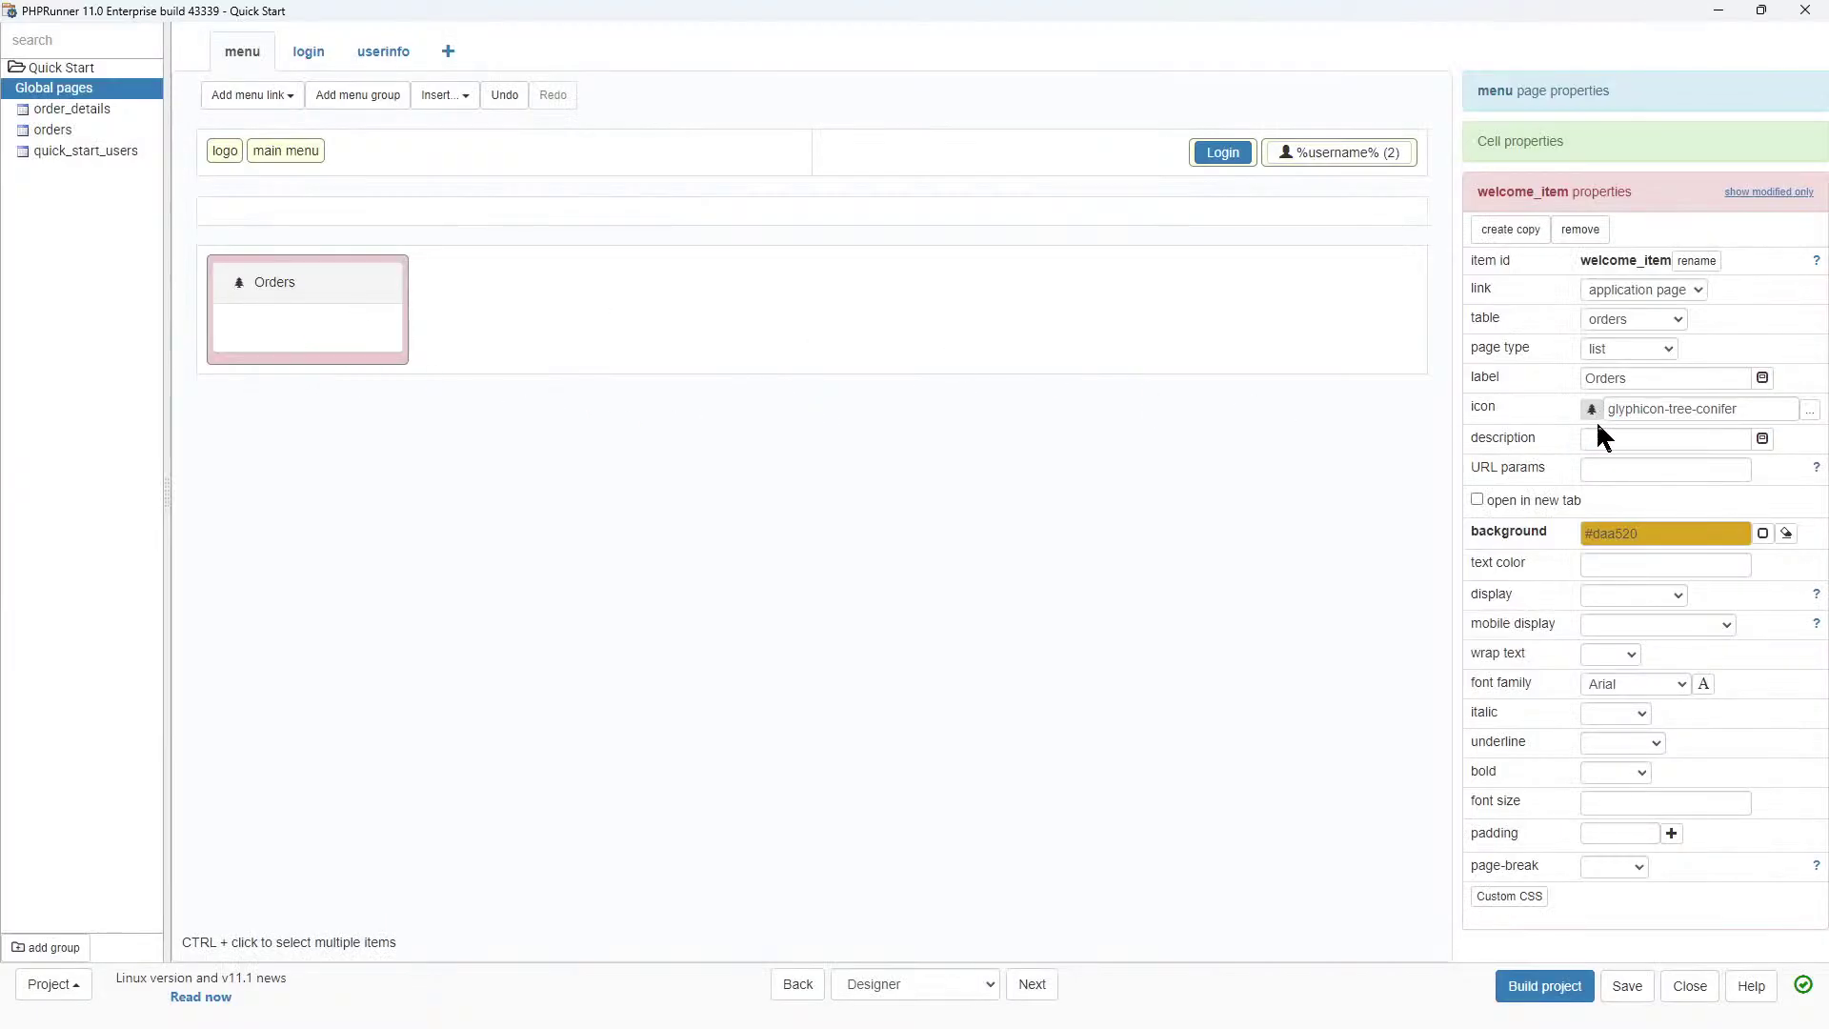
left_click(1809, 410)
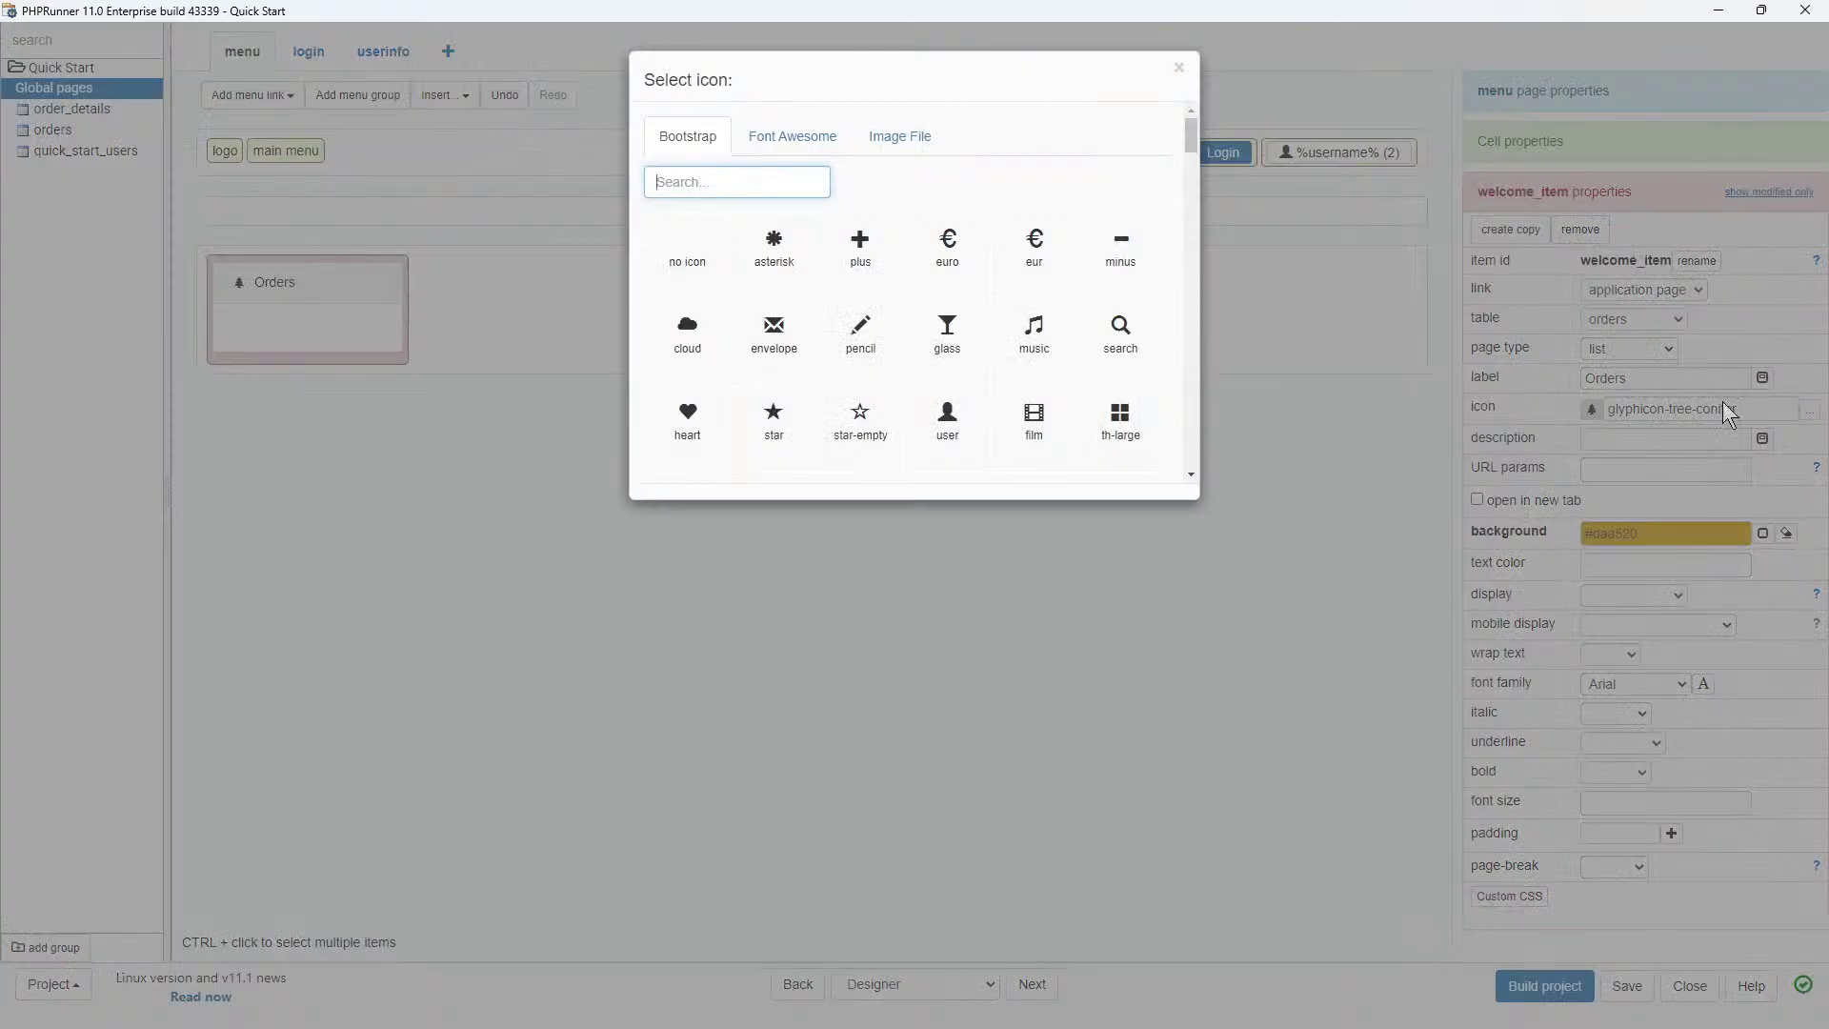
left_click(947, 415)
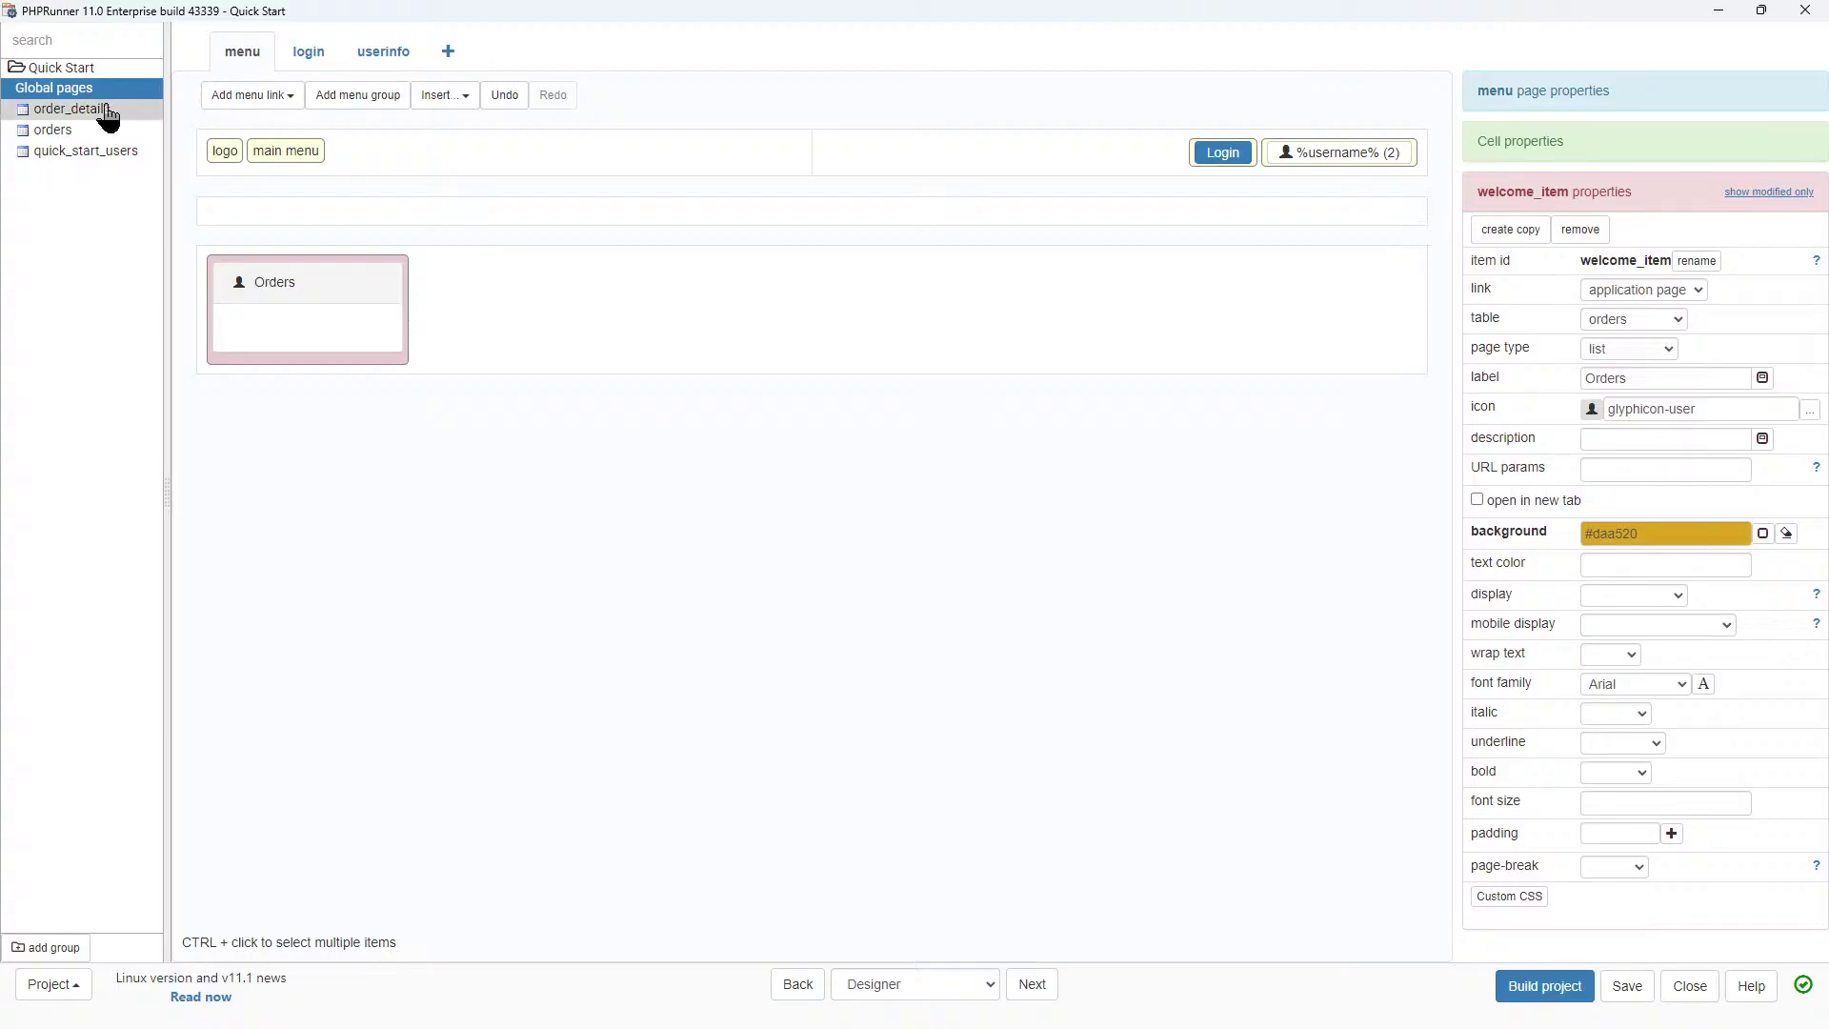
Review the orders list page's deleted and details - order_details elements, then continue to Style.
left_click(53, 130)
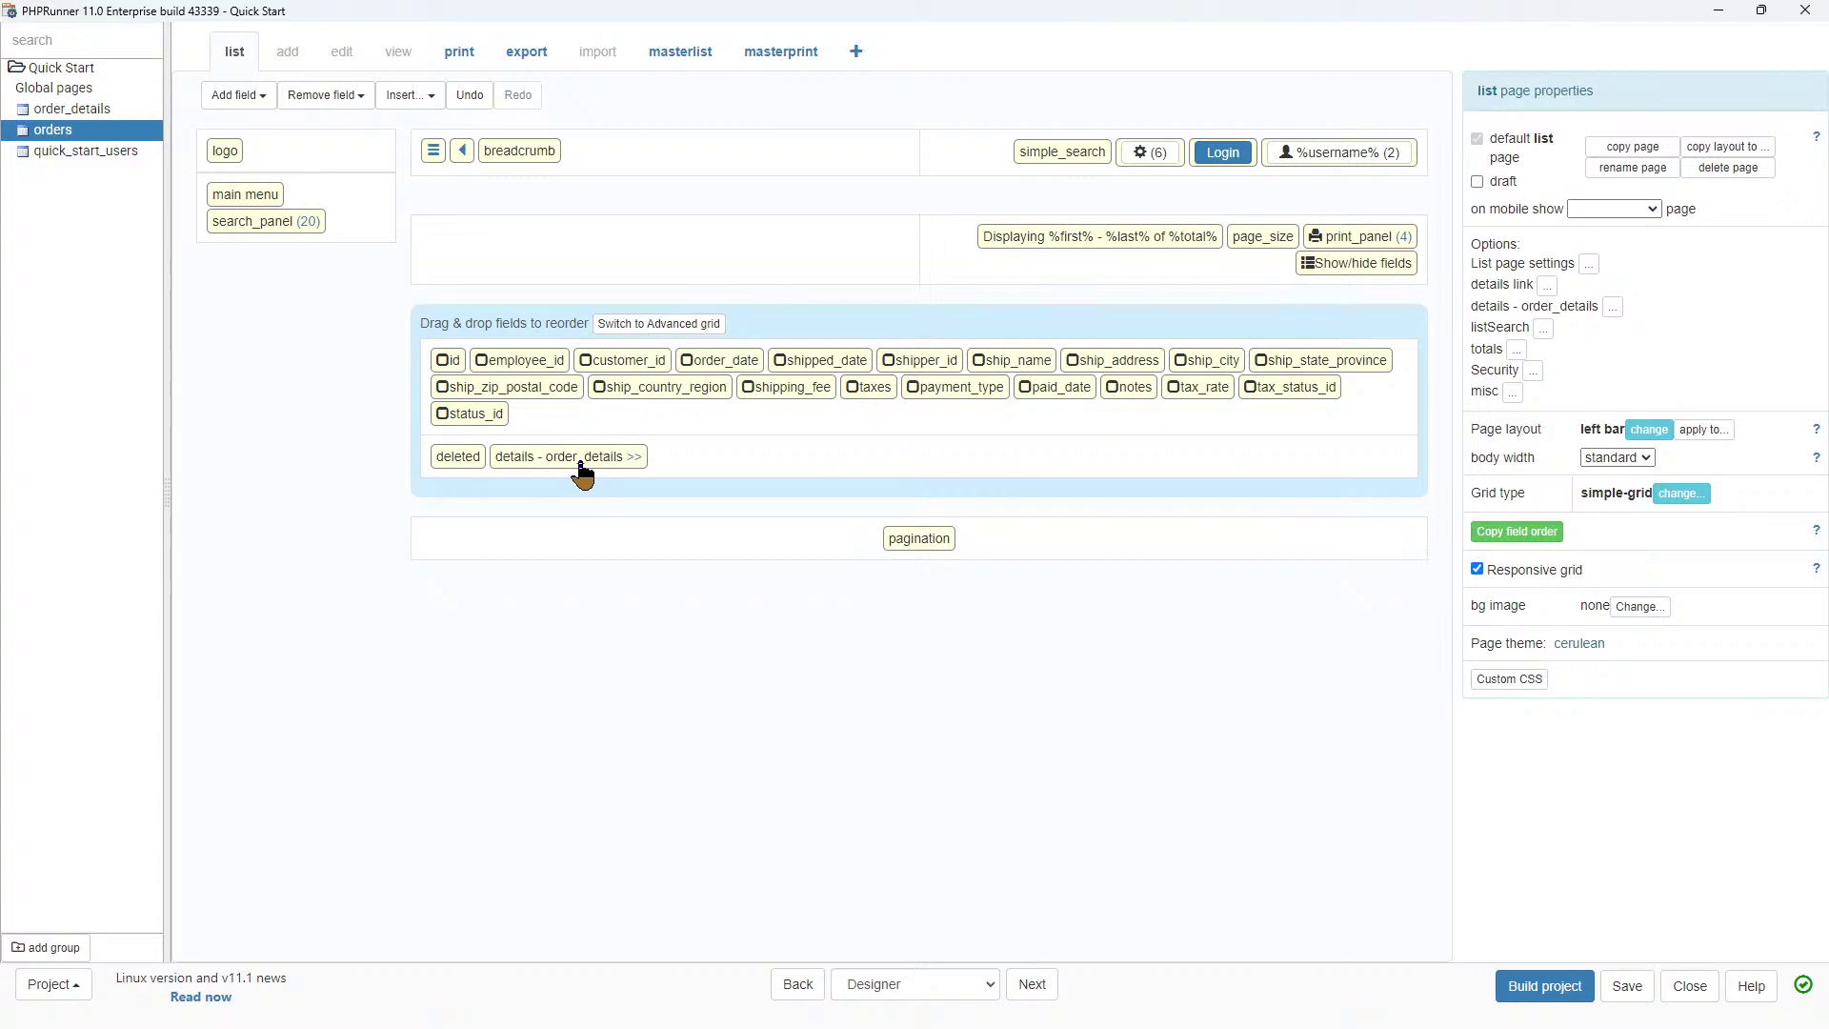
left_click(448, 461)
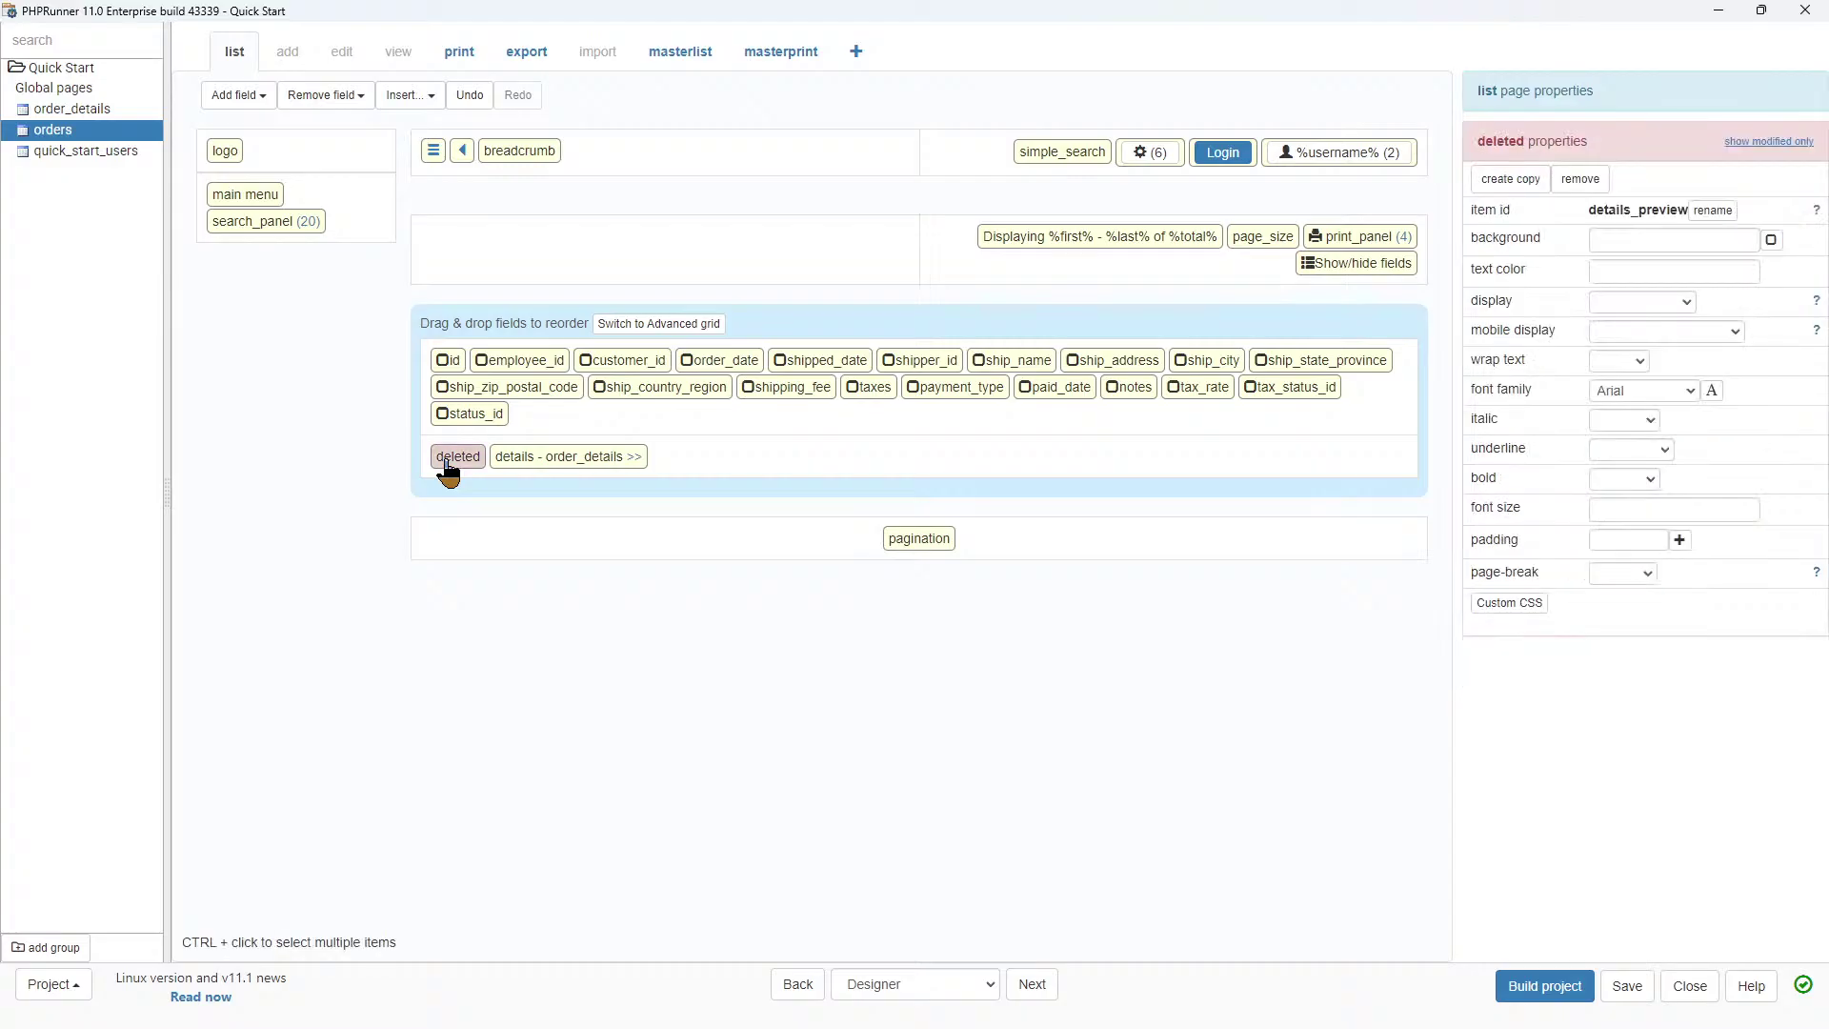
left_click(577, 462)
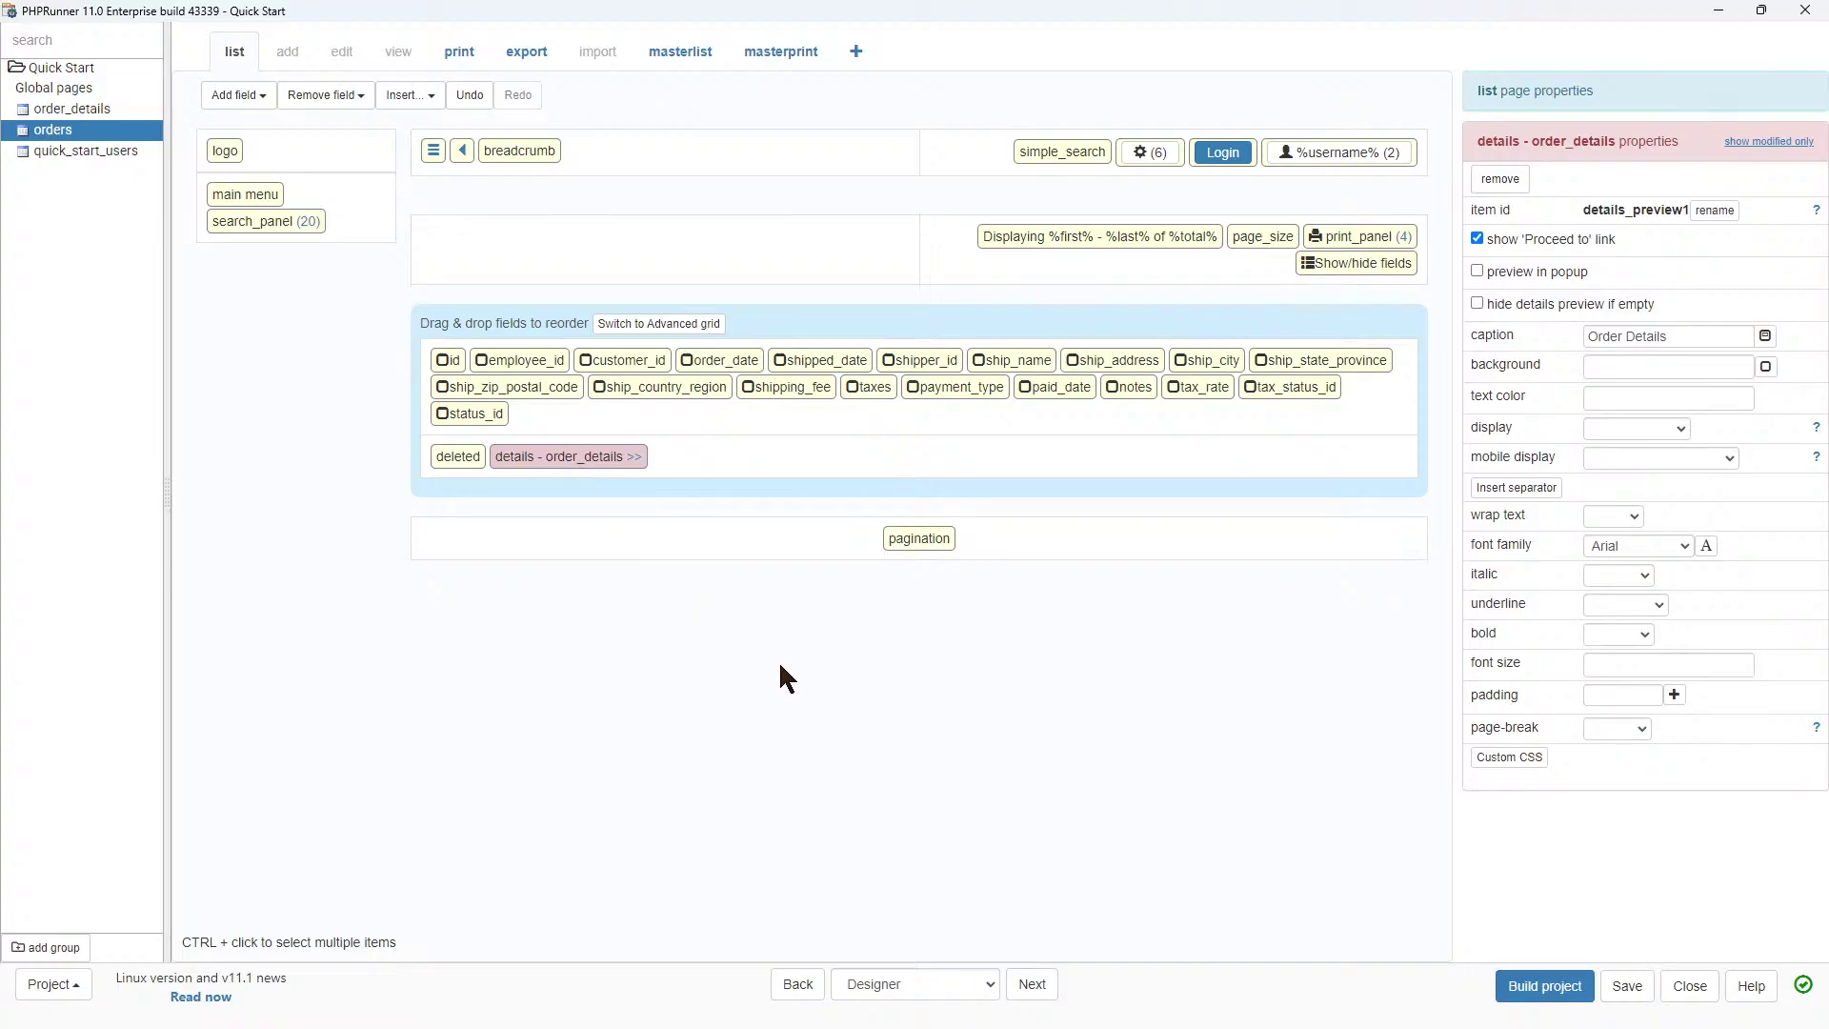
left_click(1028, 991)
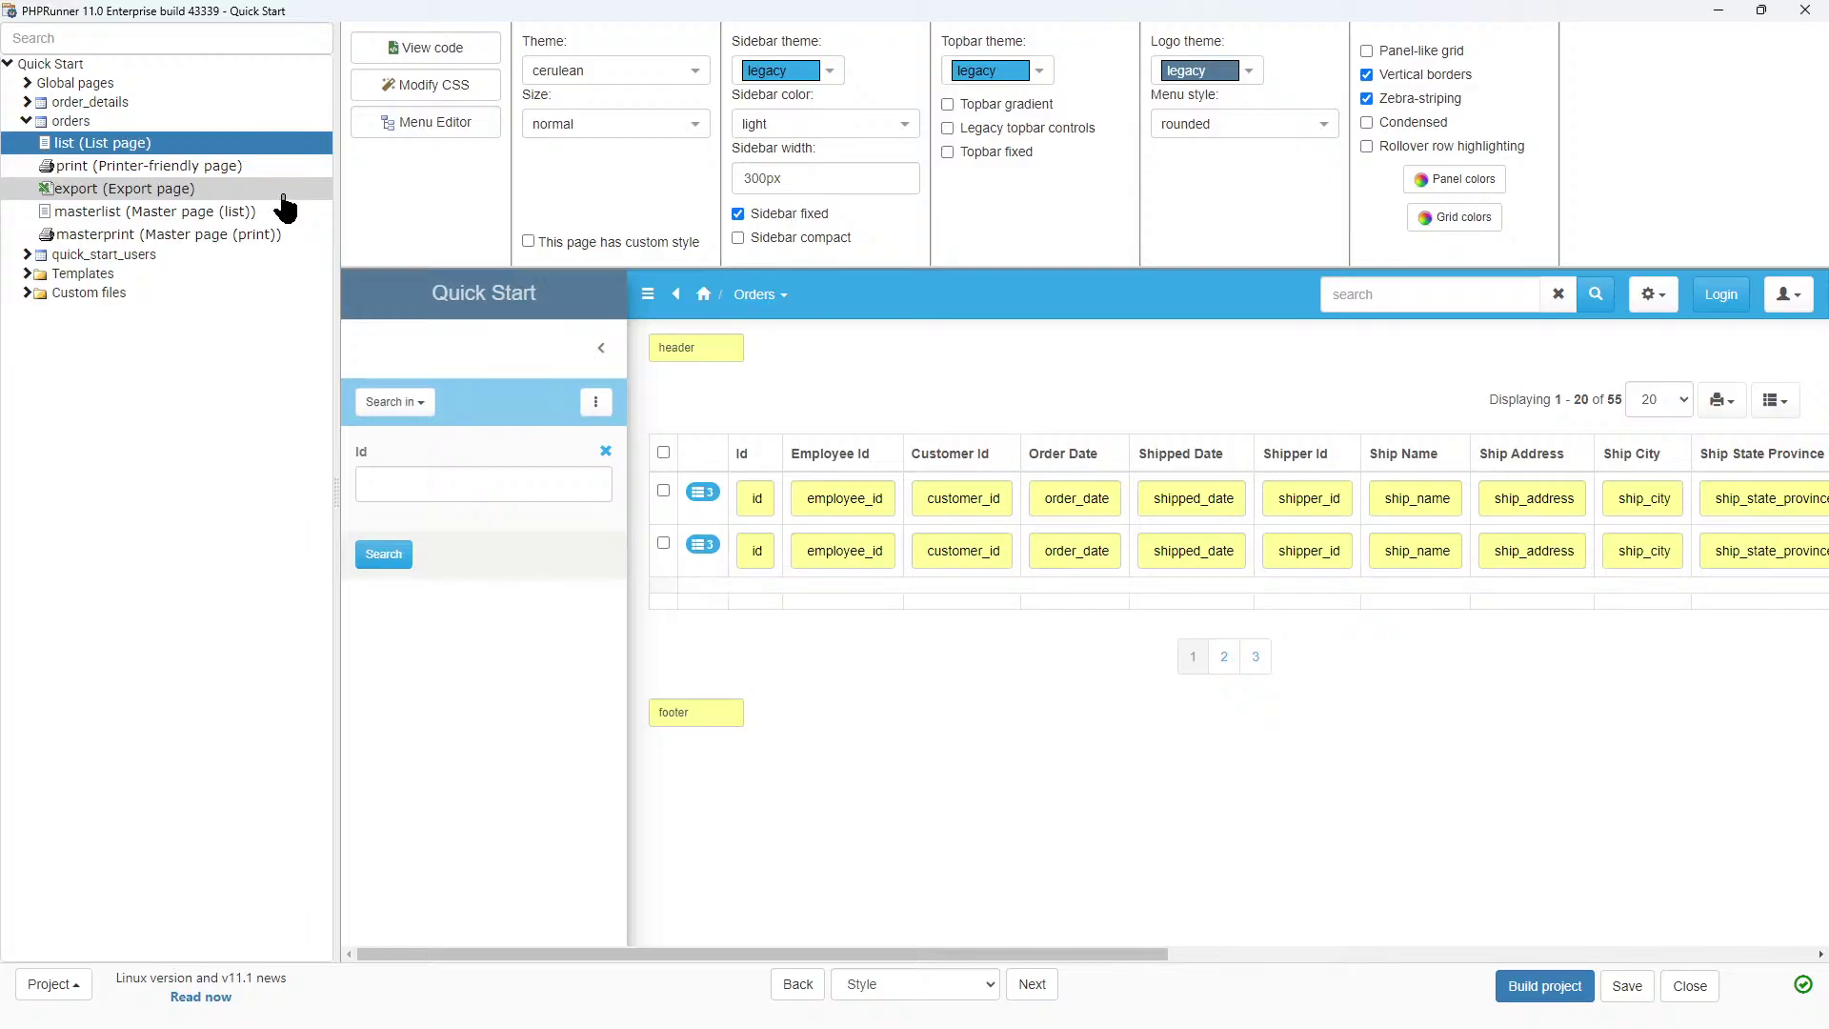
Remove Order Details from the main menu in the Menu Editor.
left_click(416, 126)
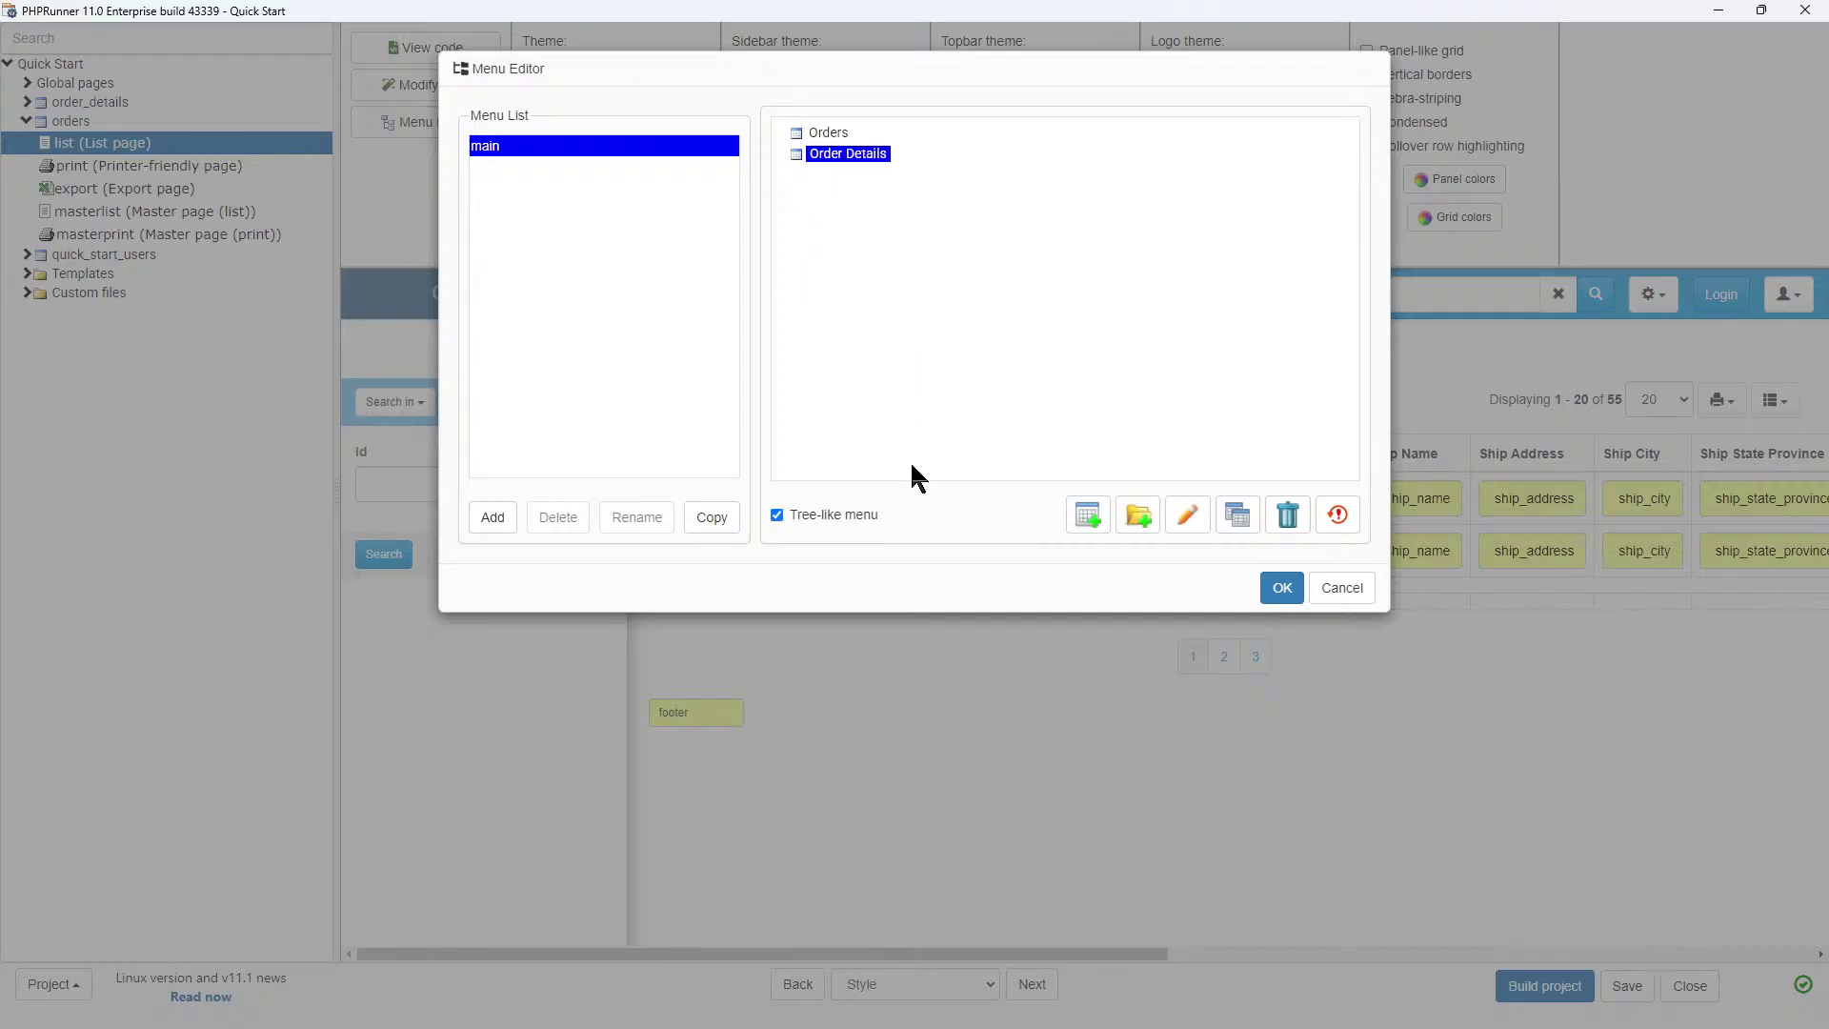
left_click(1286, 516)
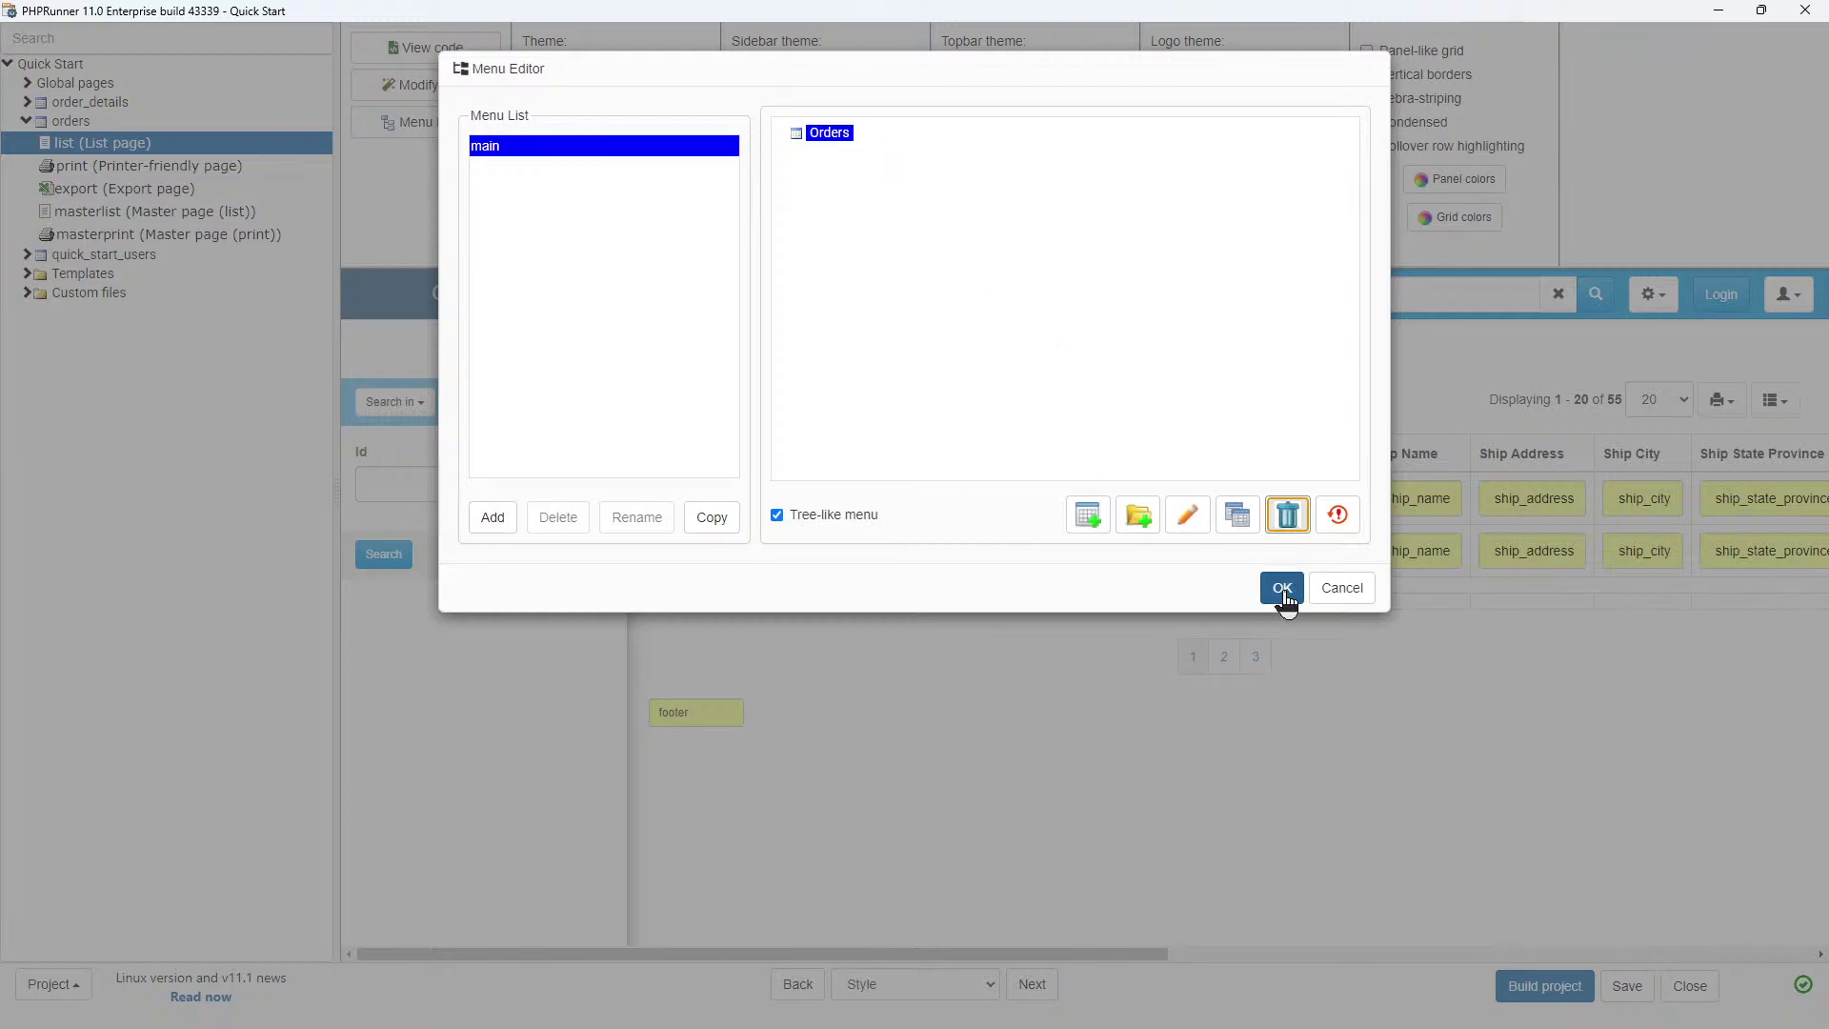
left_click(1282, 588)
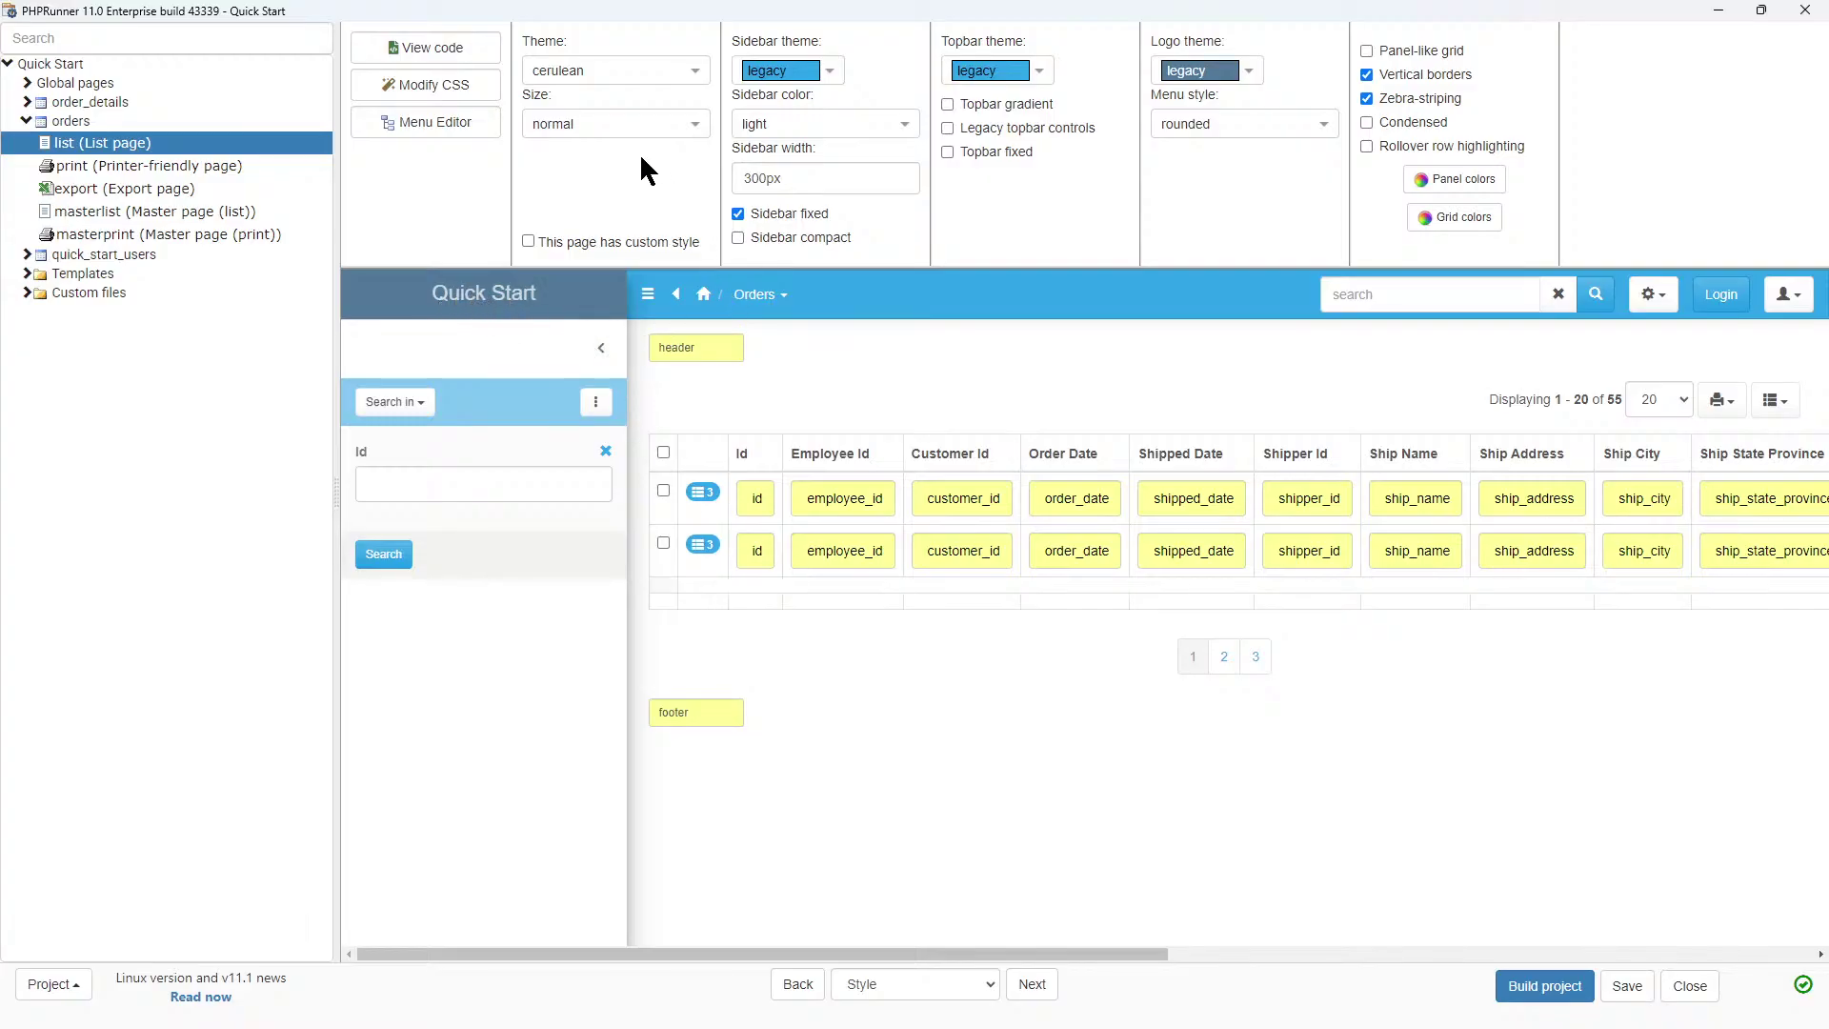
Try the cosmo theme, then set the theme to default and continue to Events.
left_click(653, 75)
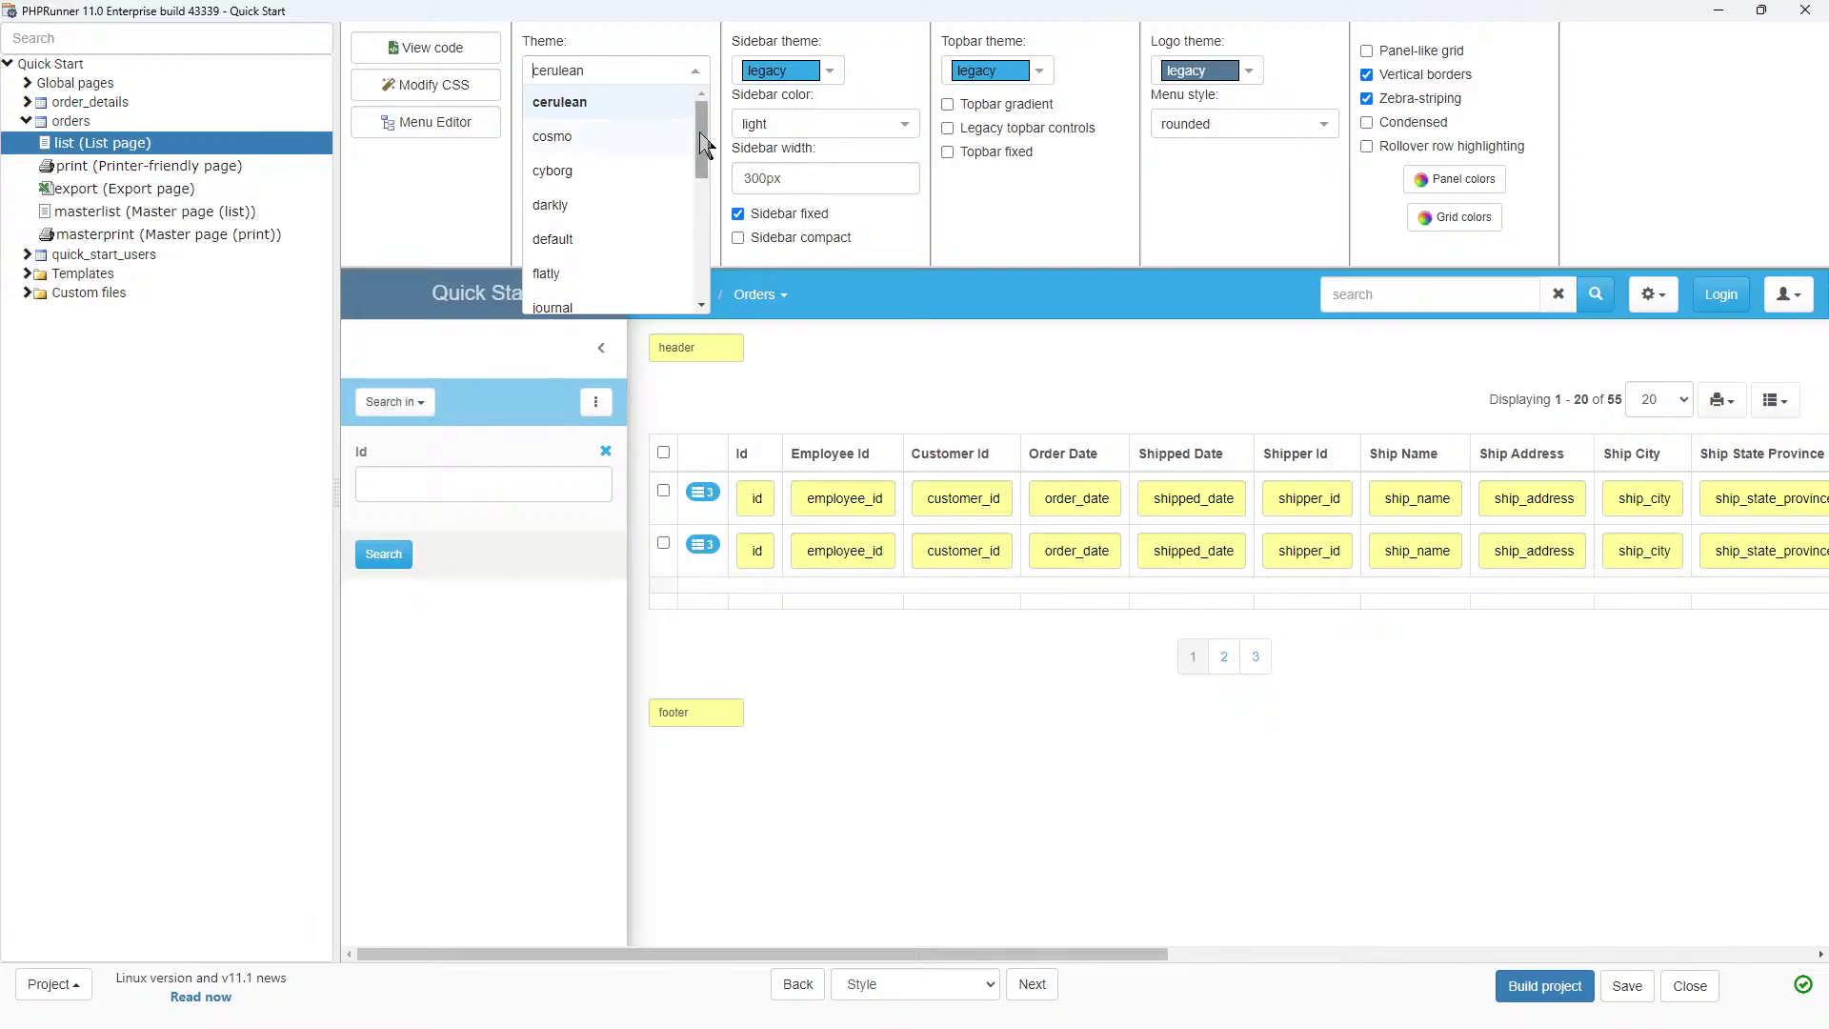
left_click(561, 138)
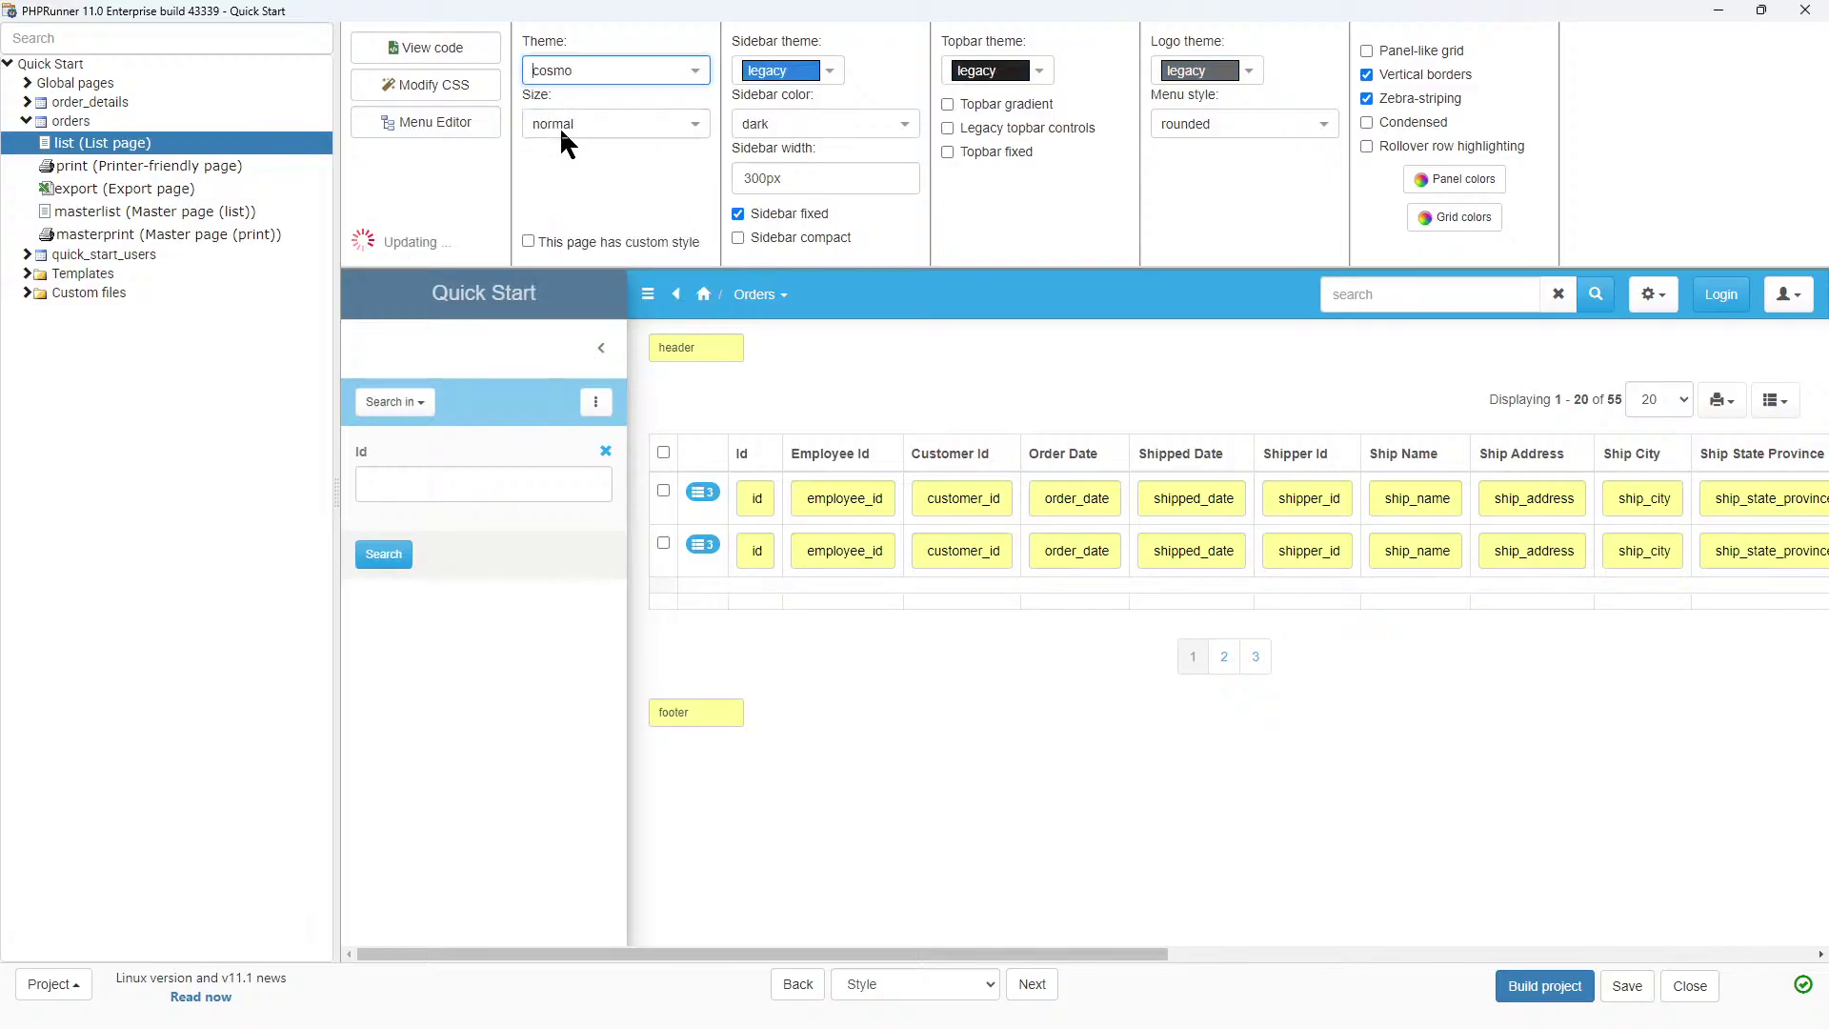
left_click(664, 76)
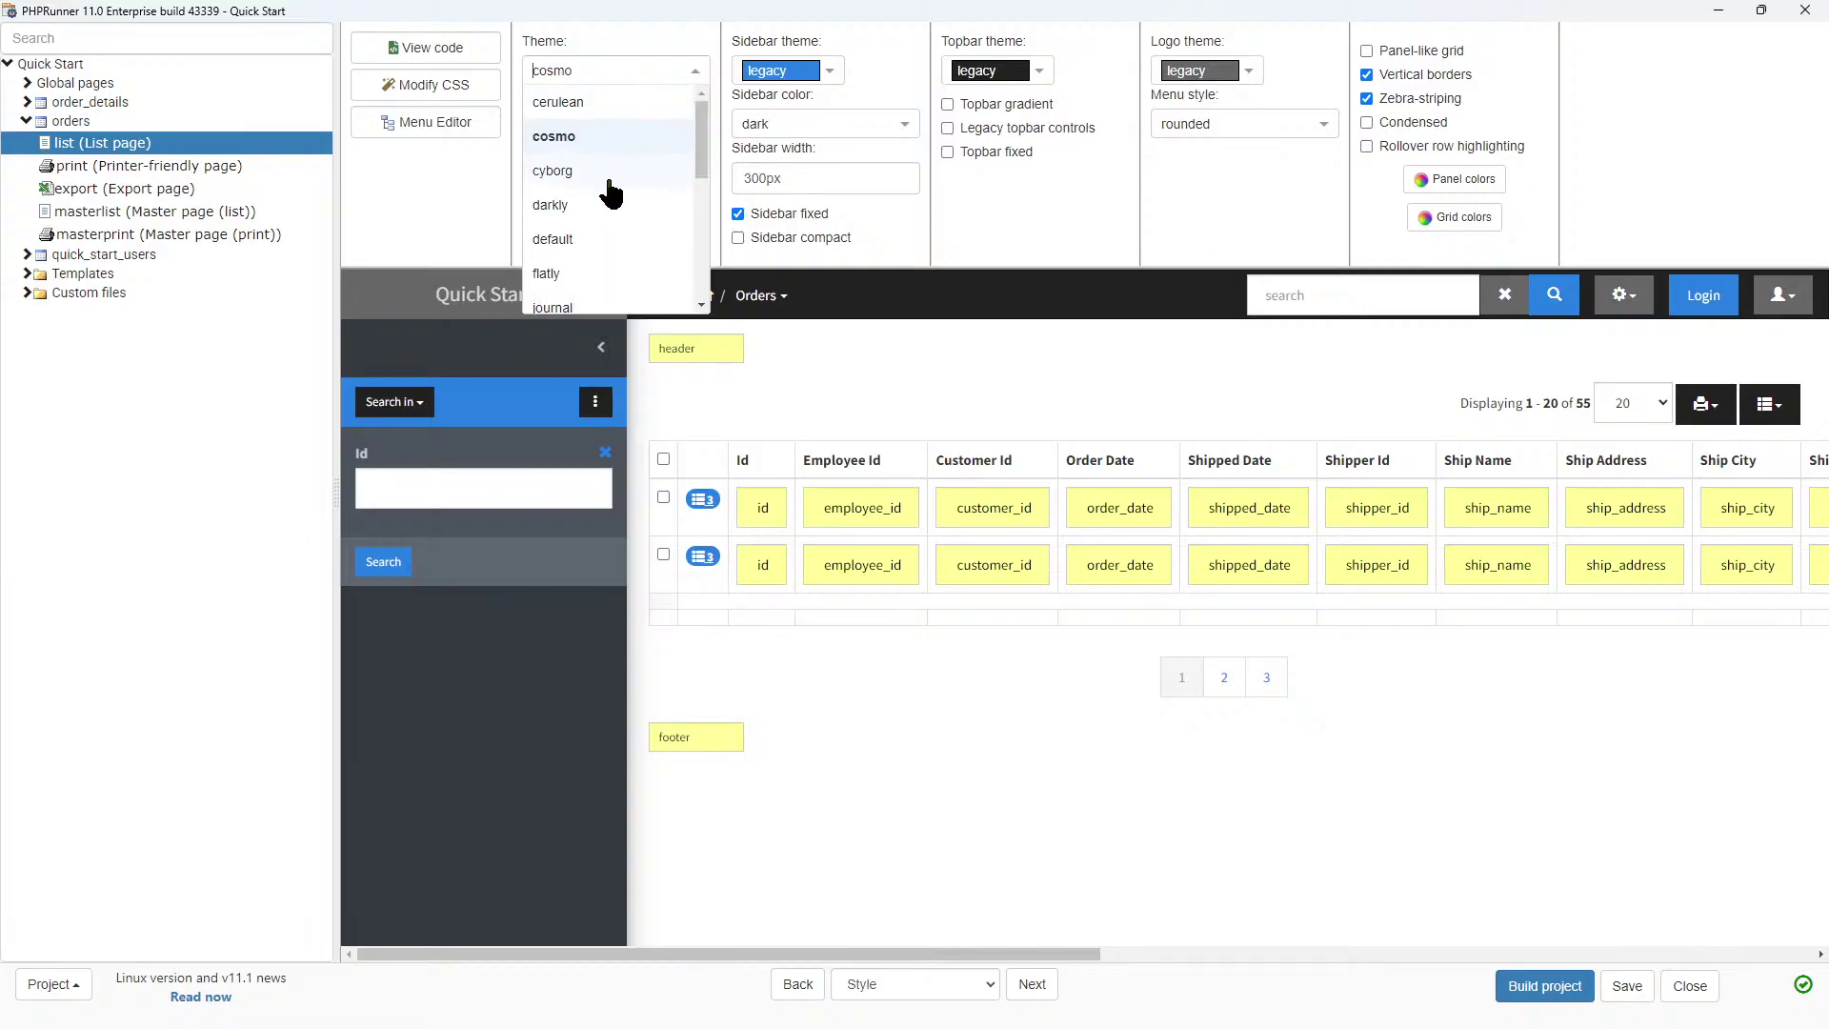
left_click_drag(701, 134, 701, 145)
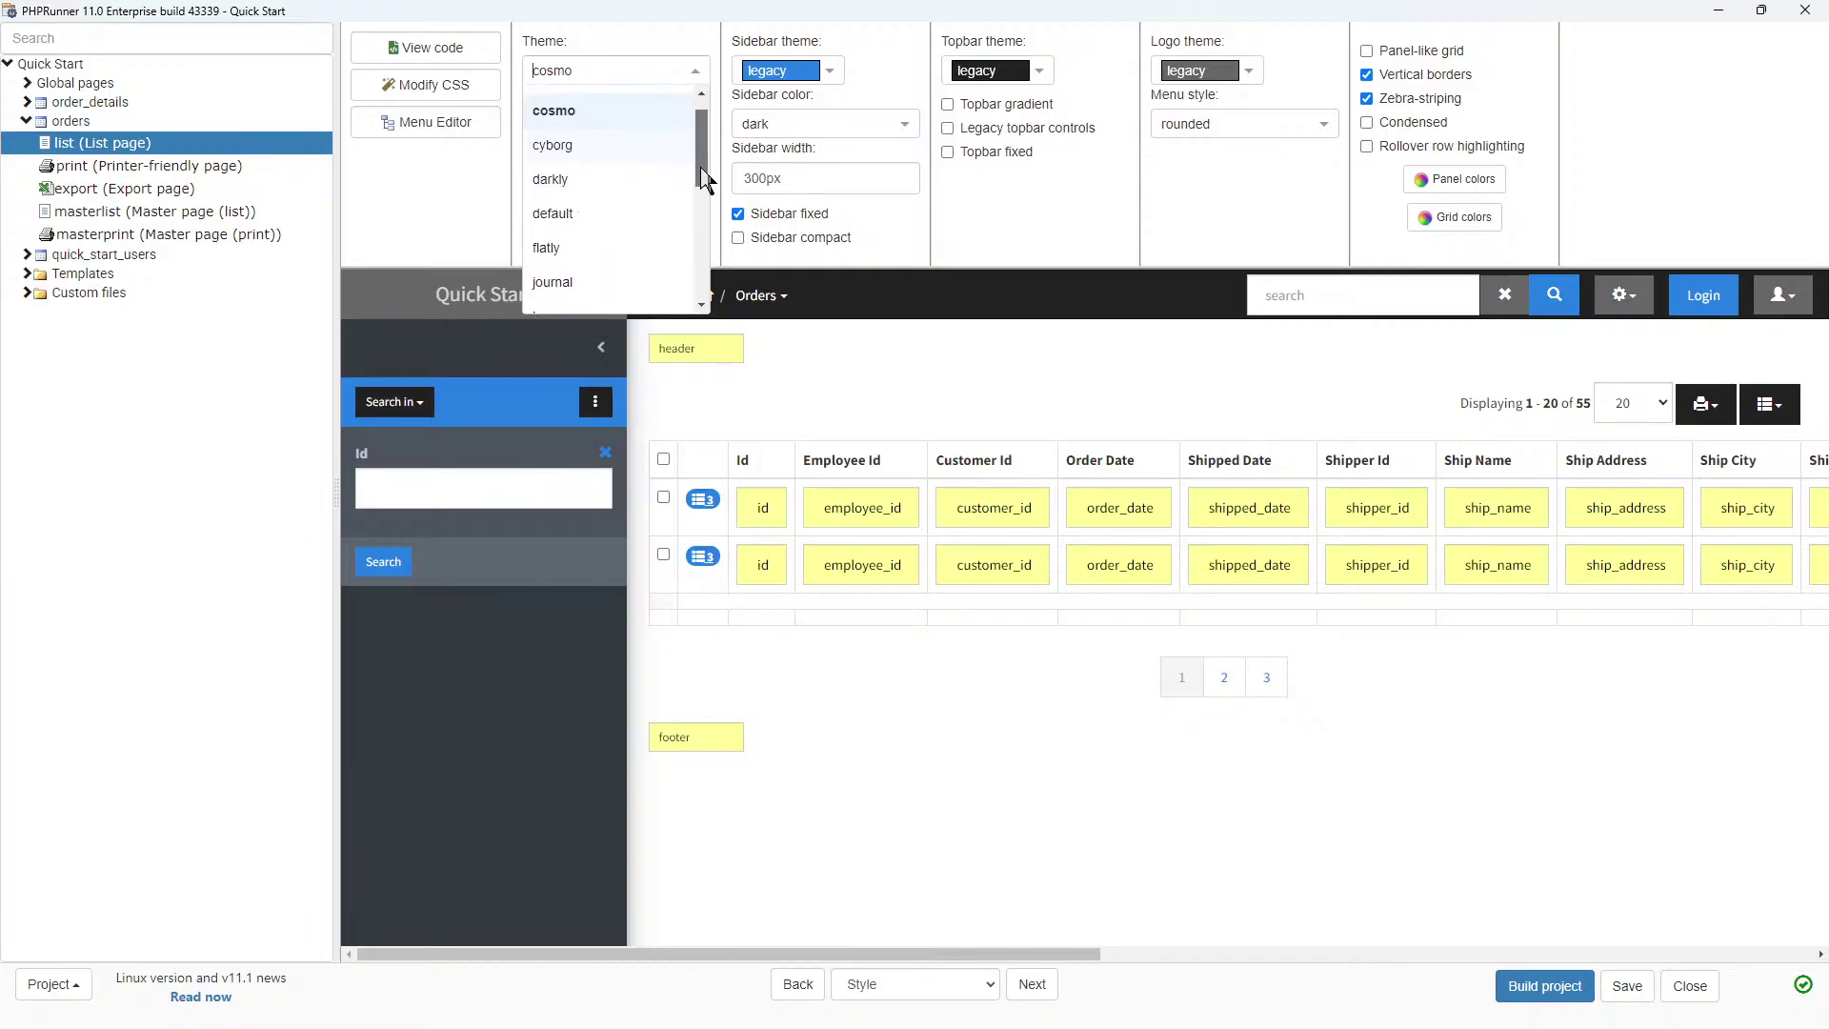
left_click(572, 206)
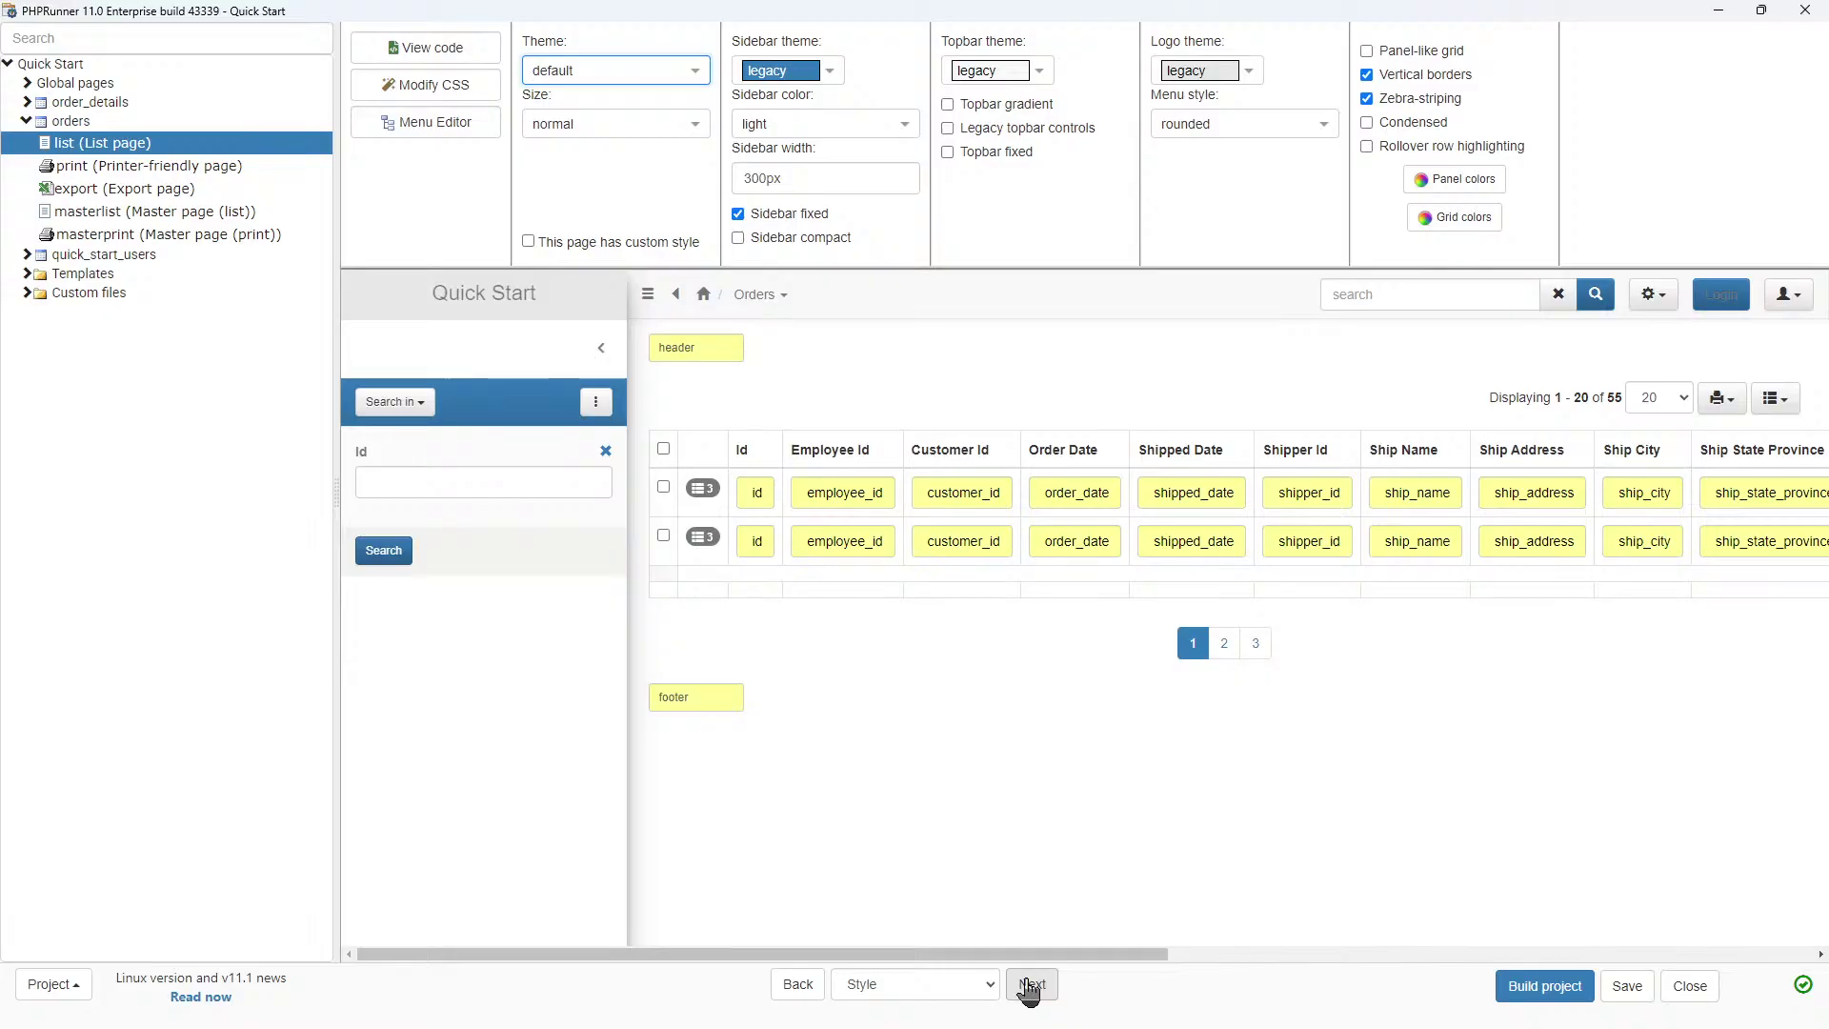
left_click(1028, 990)
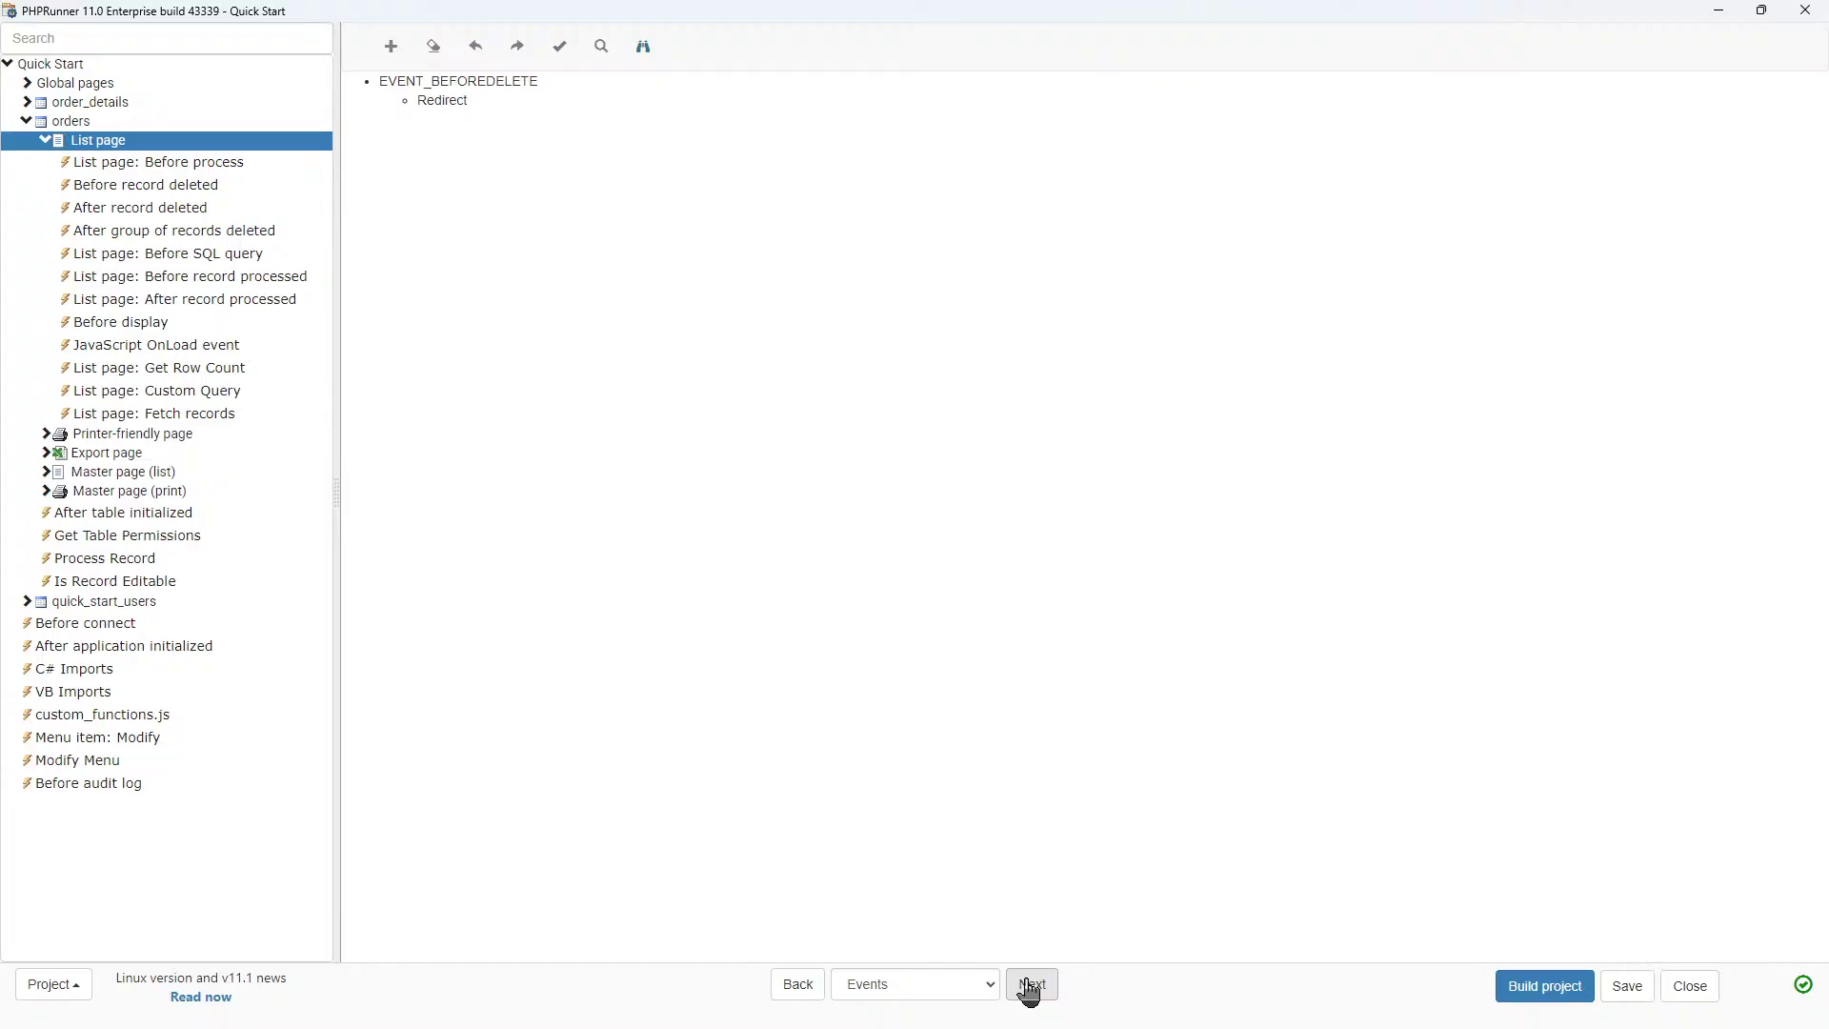
Continue from the Events page to the Output page.
left_click(1028, 986)
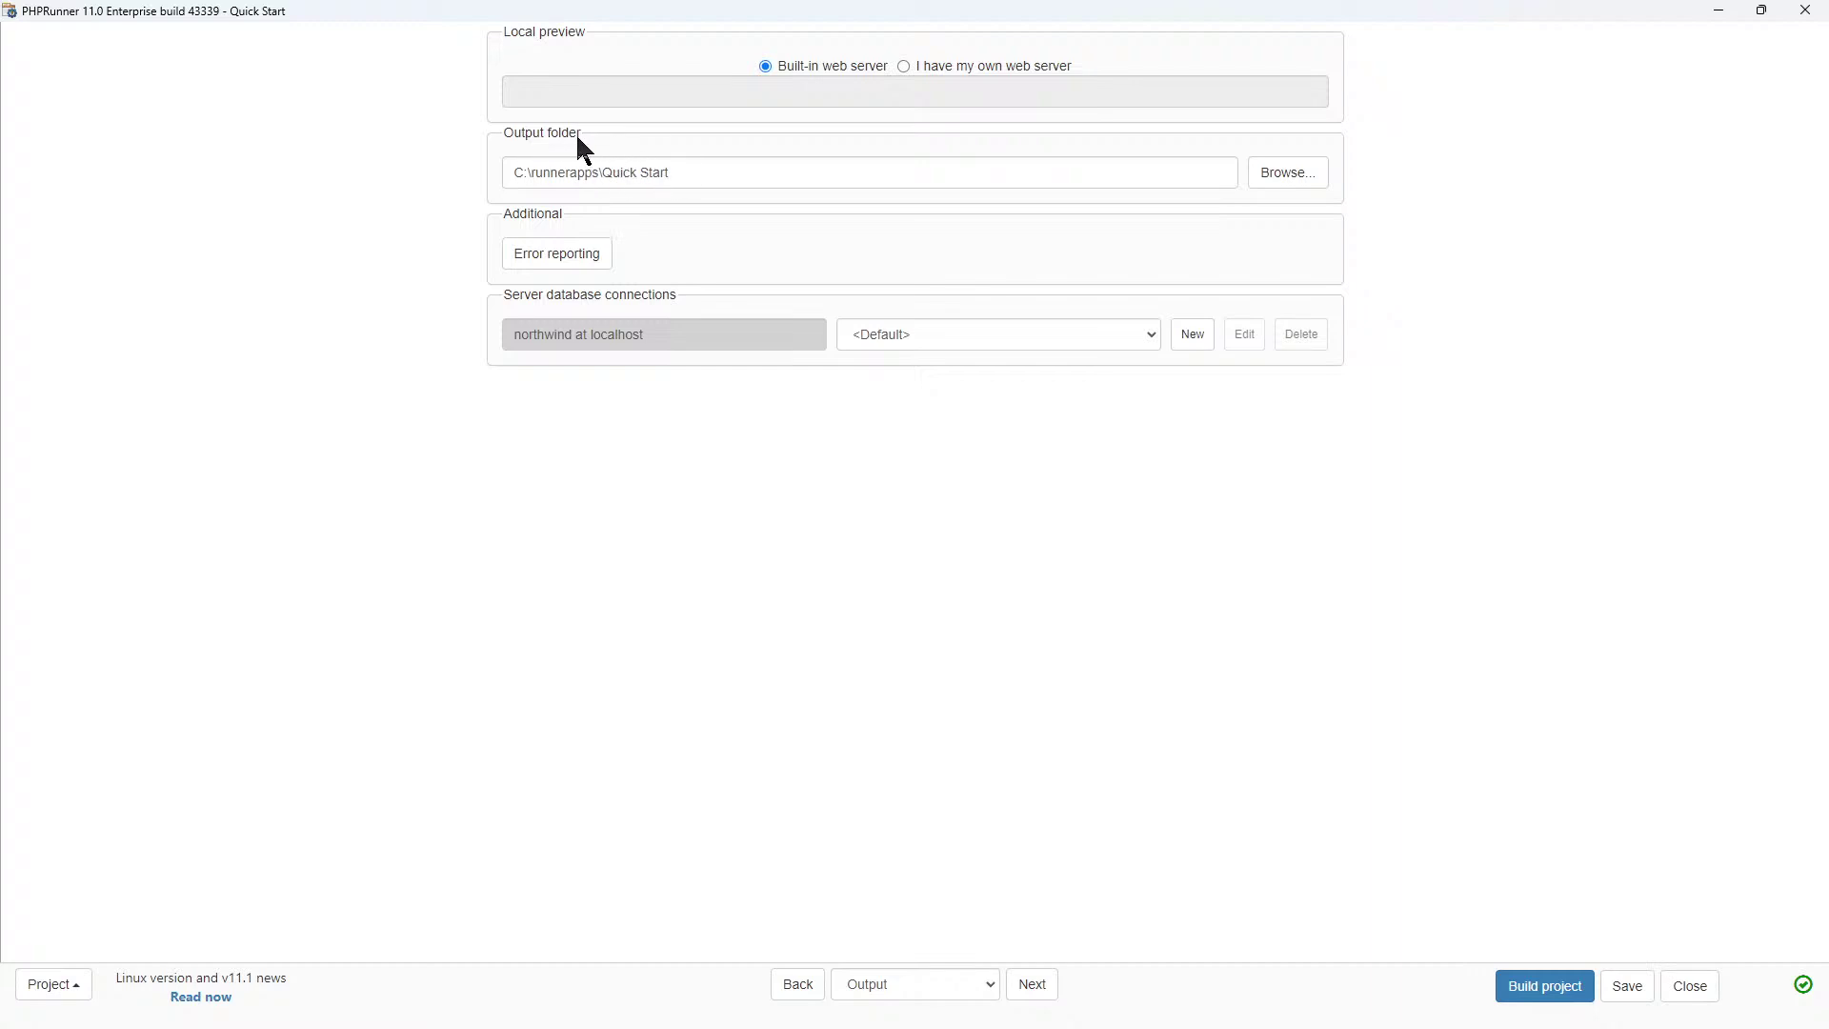
Browse for a new output folder on Local Disk (D:).
left_click(717, 173)
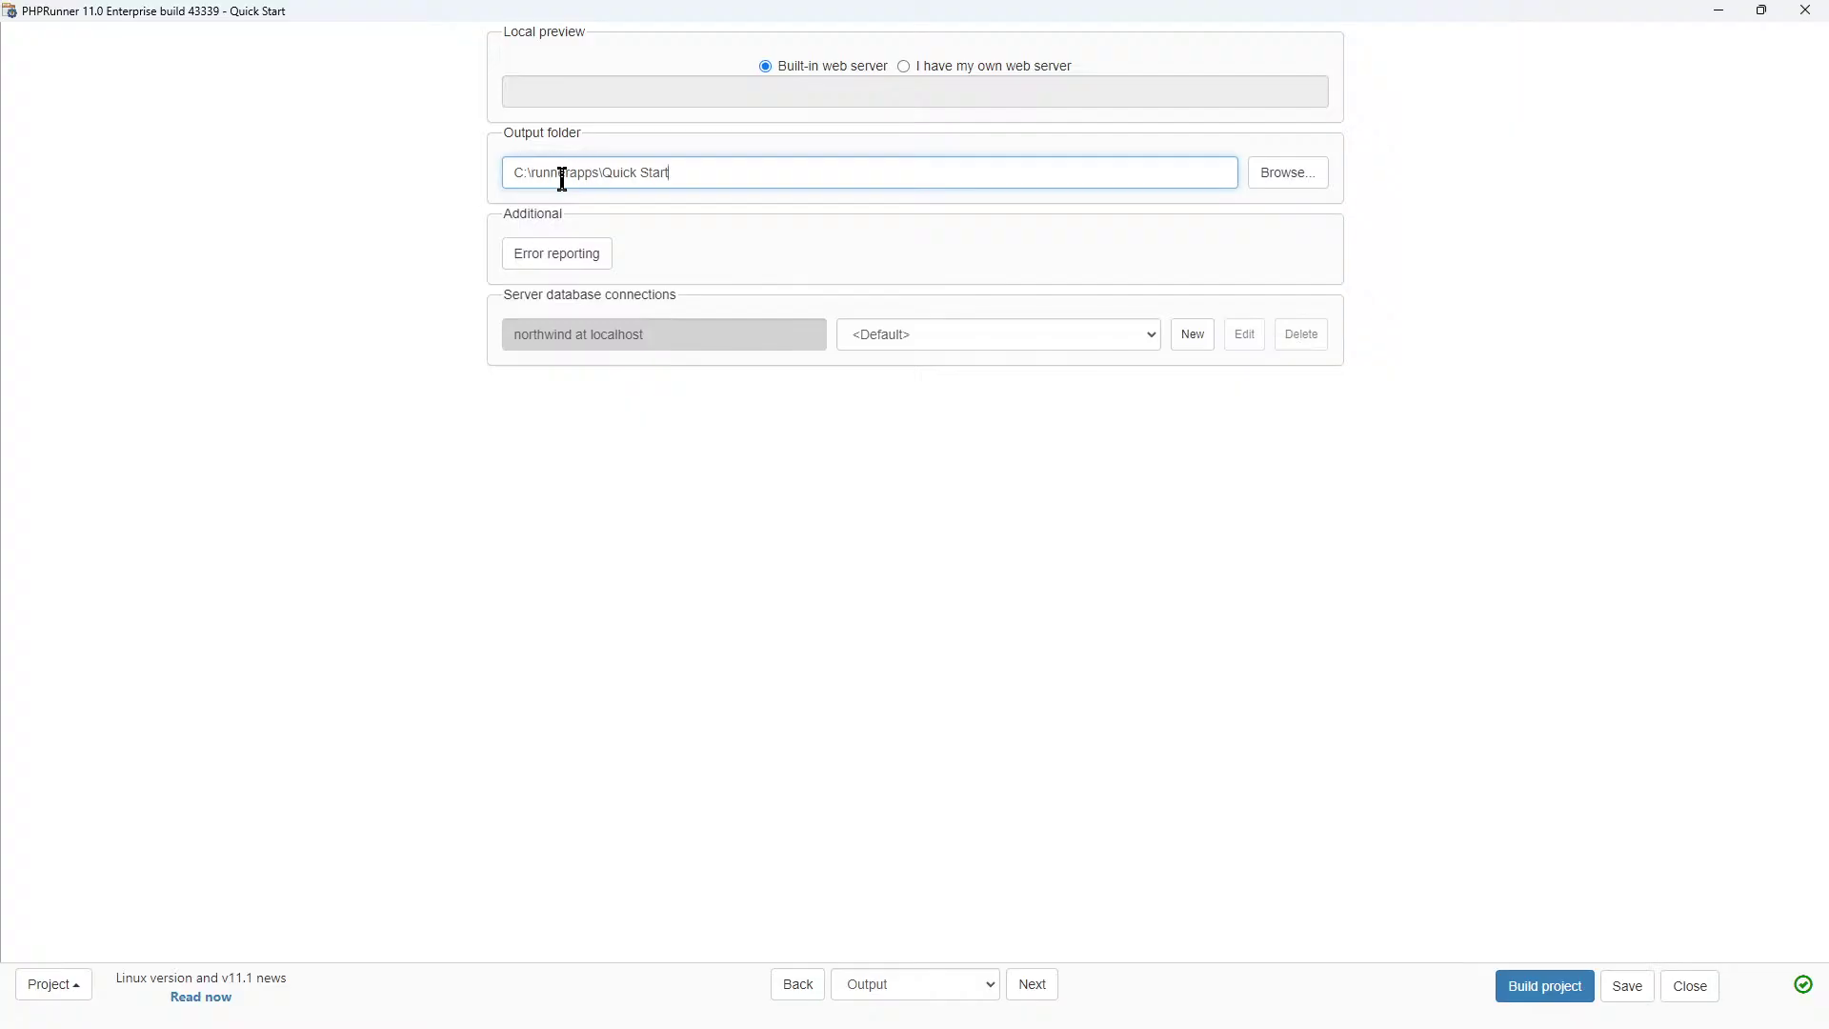
left_click(1285, 180)
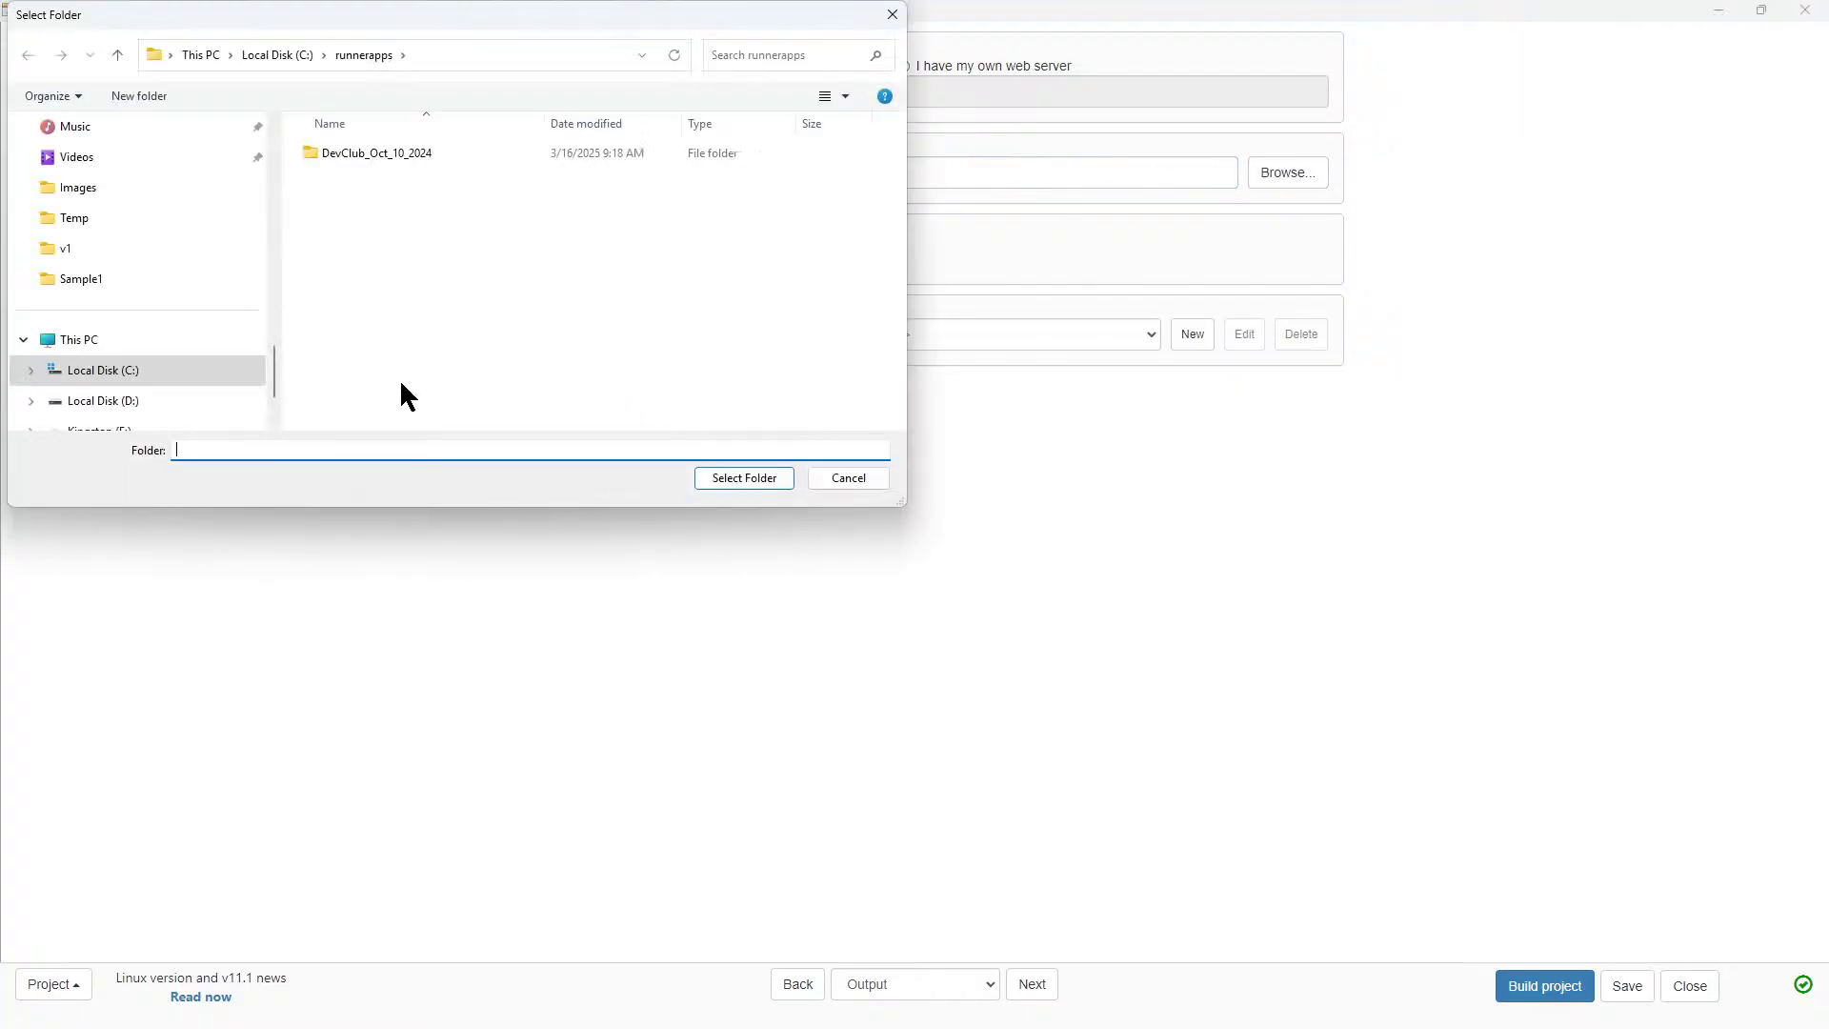
left_click(111, 408)
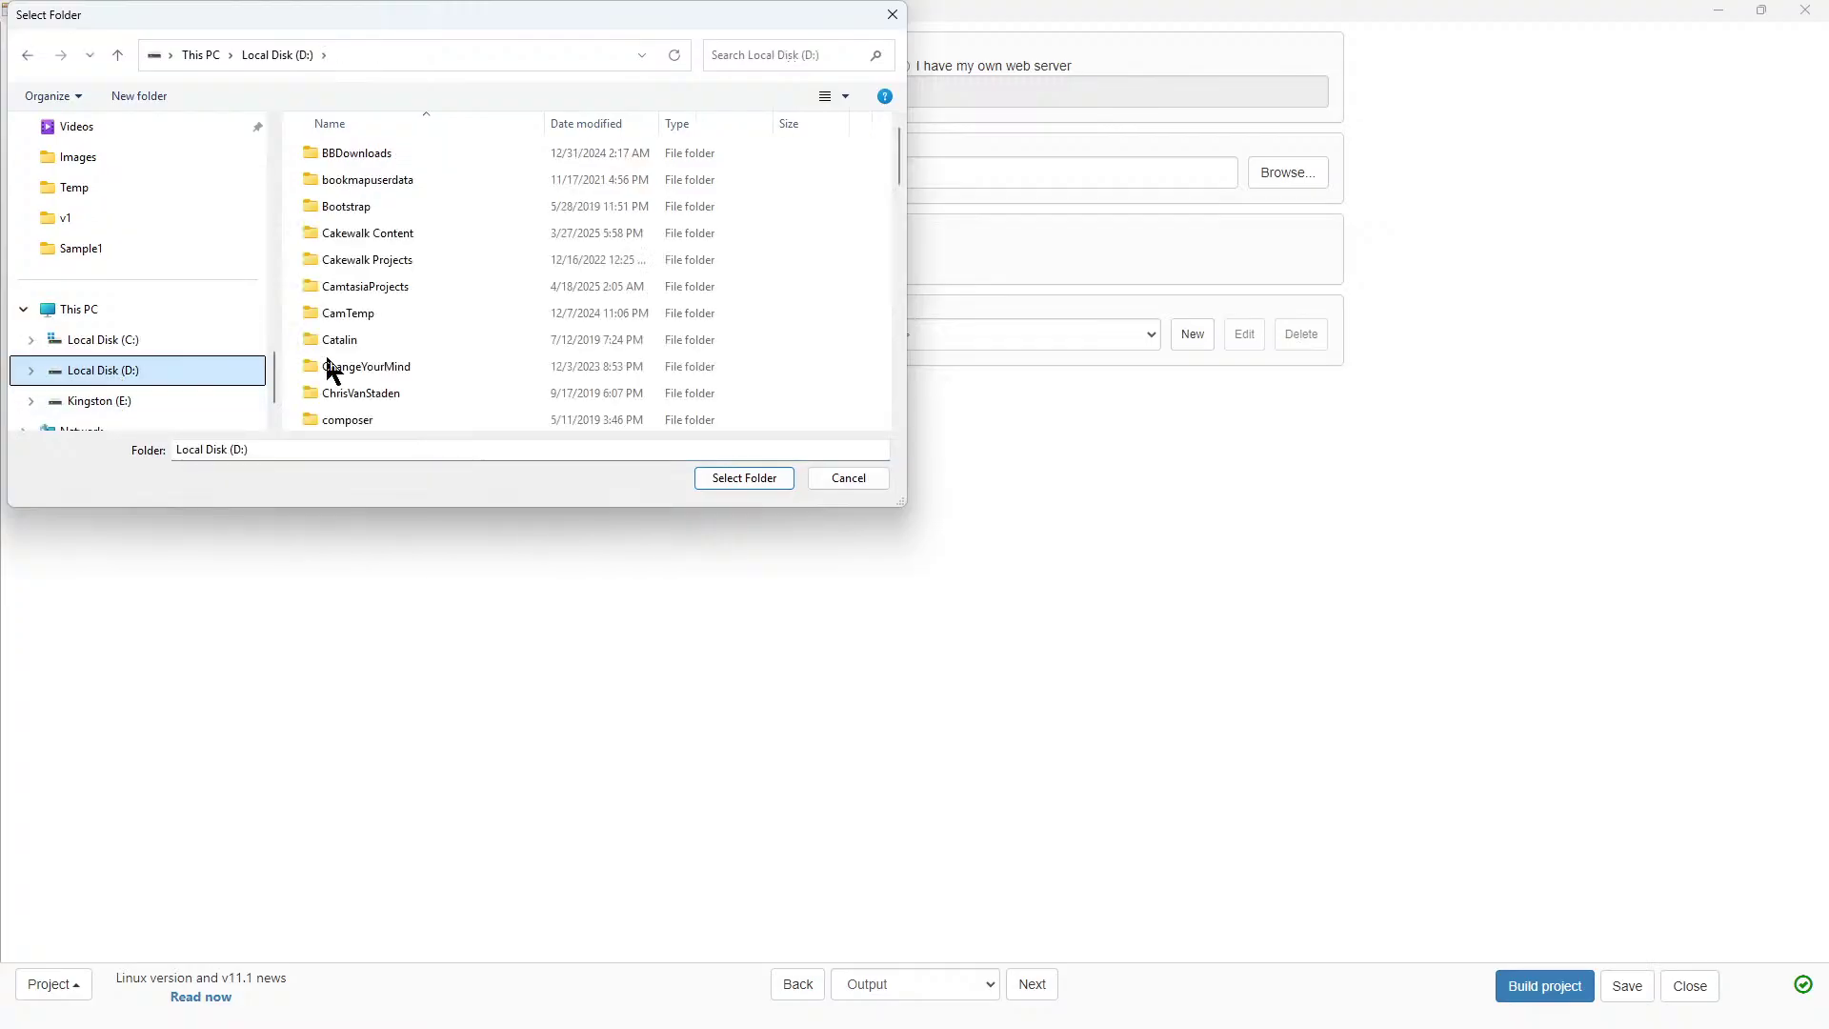
scroll(386, 254, "down", 3)
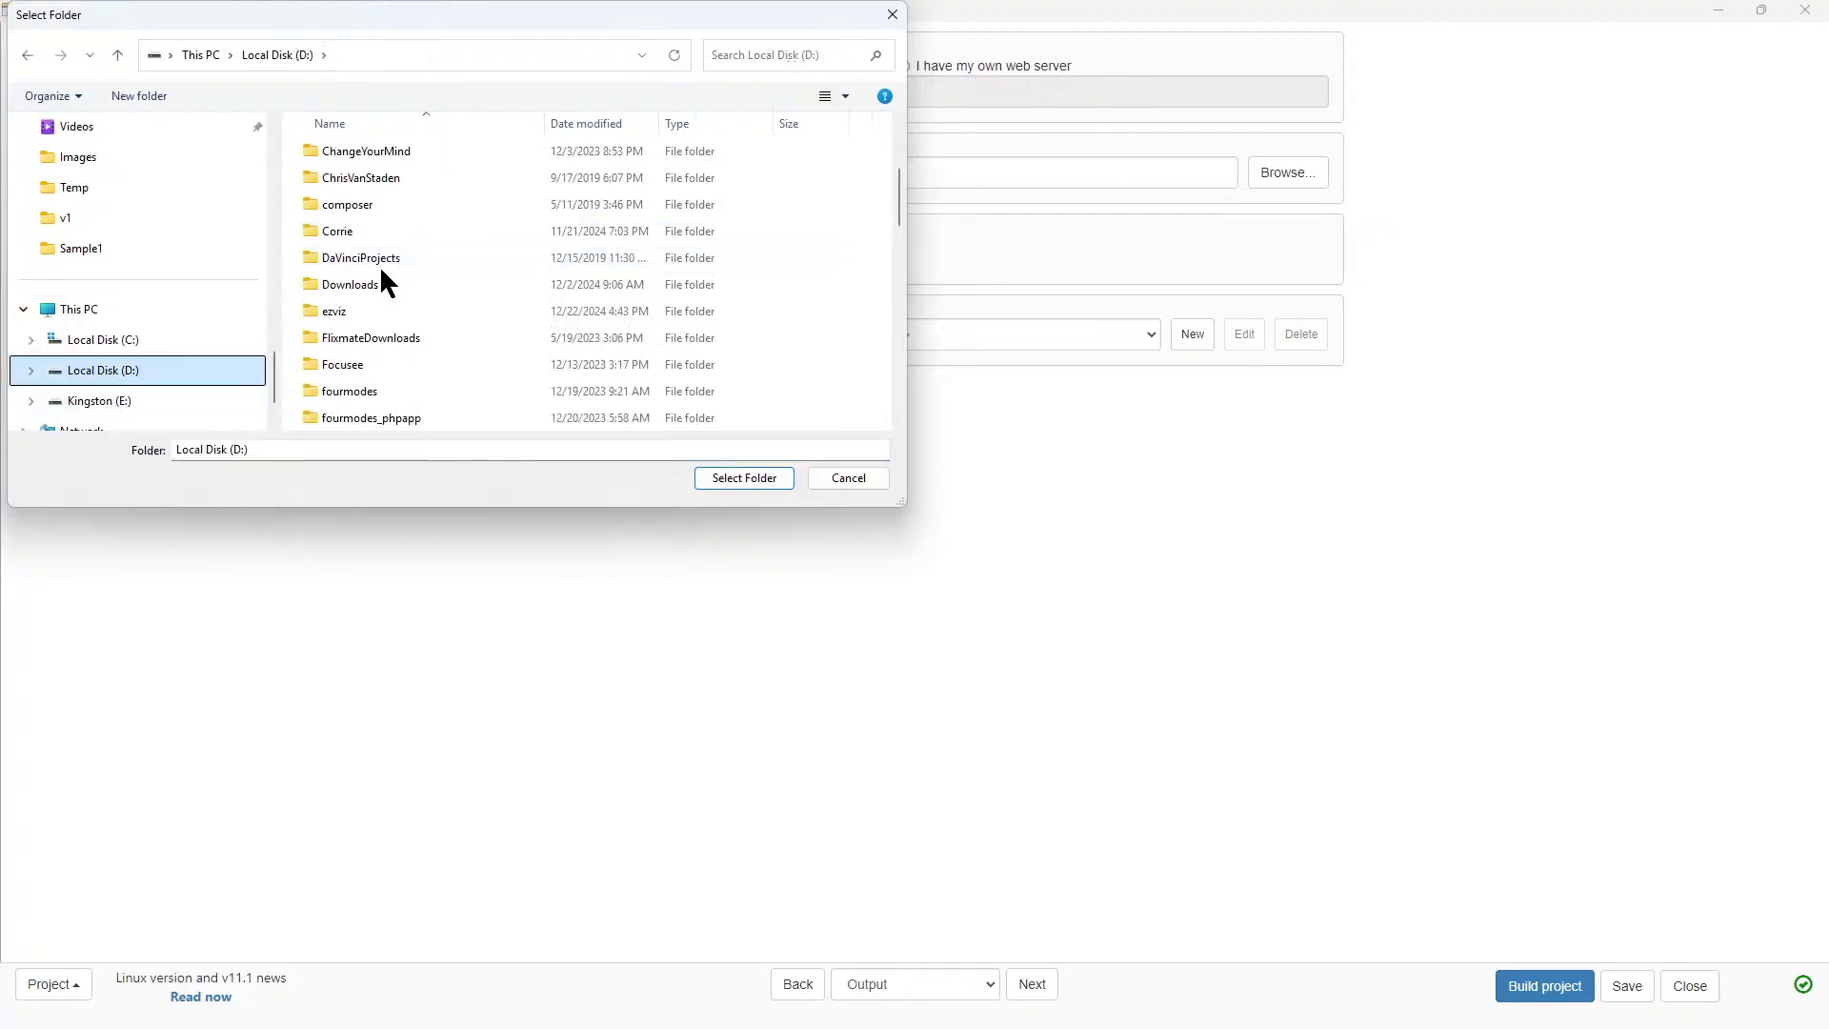
scroll(381, 276, "down", 3)
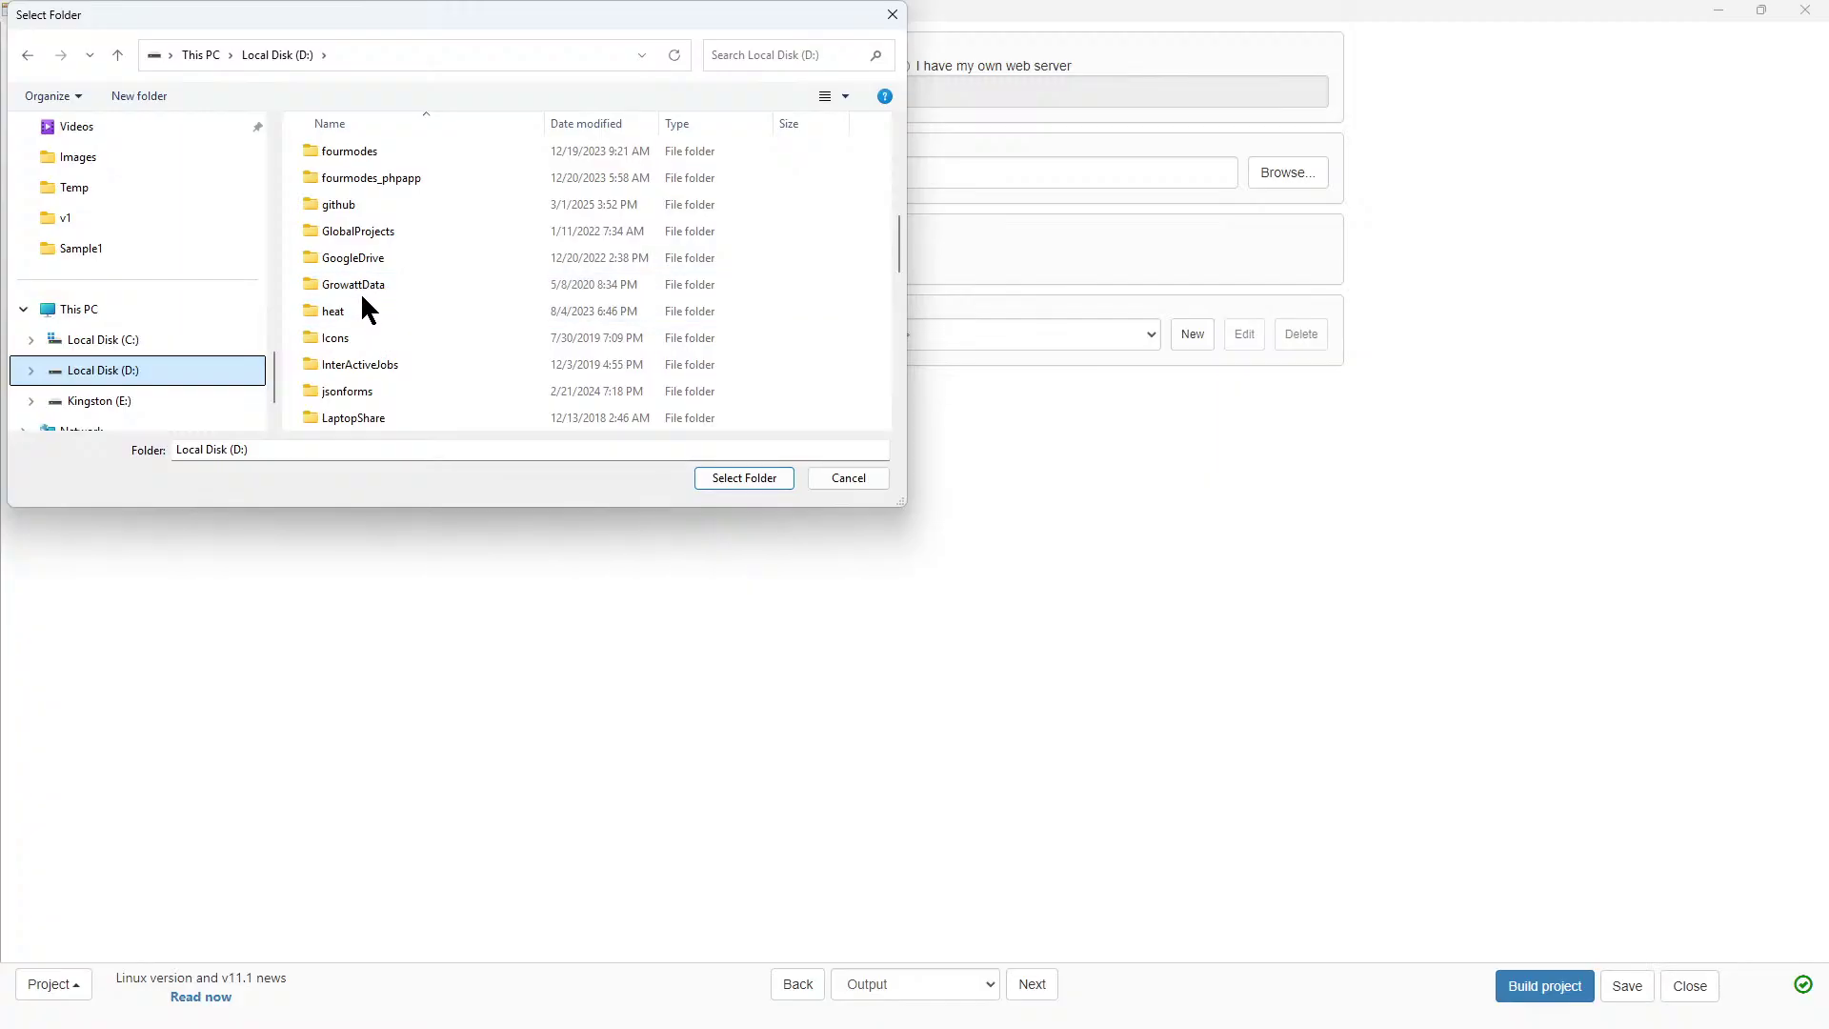
scroll(364, 324, "down", 2)
scroll(368, 334, "down", 3)
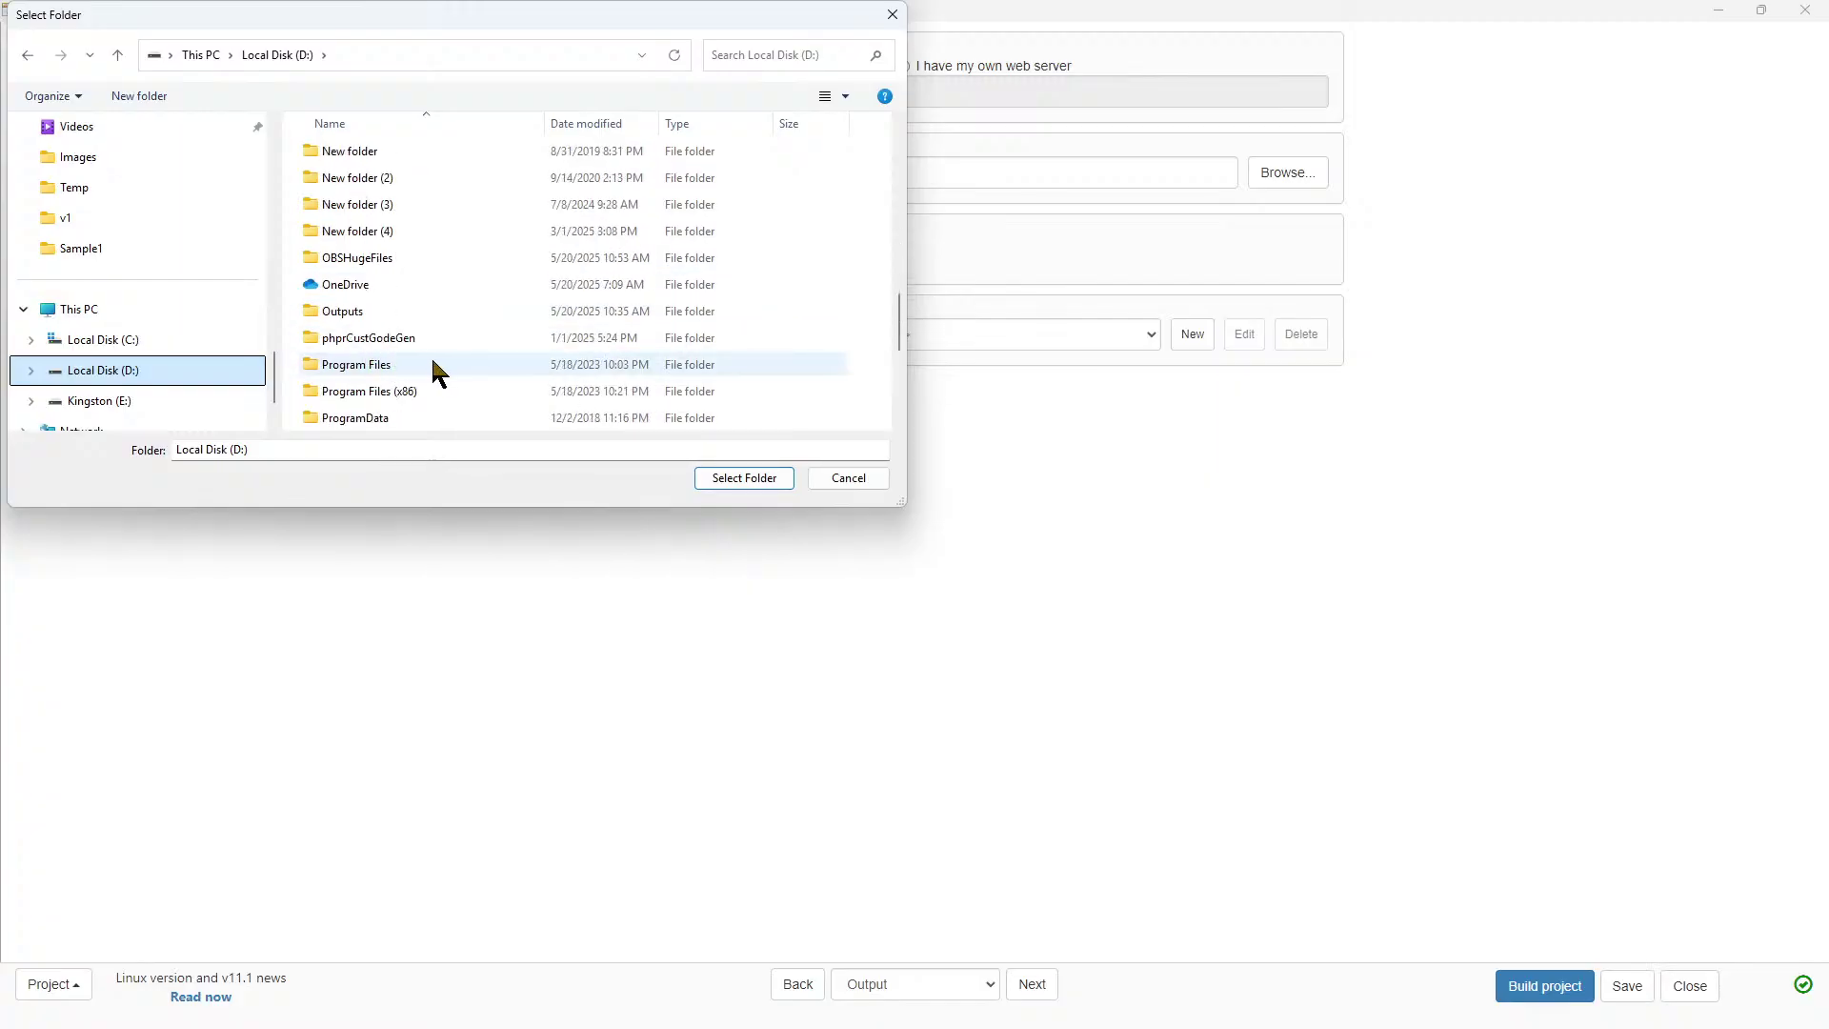
Choose Outputs\v11\qStart as the output folder.
left_click(347, 312)
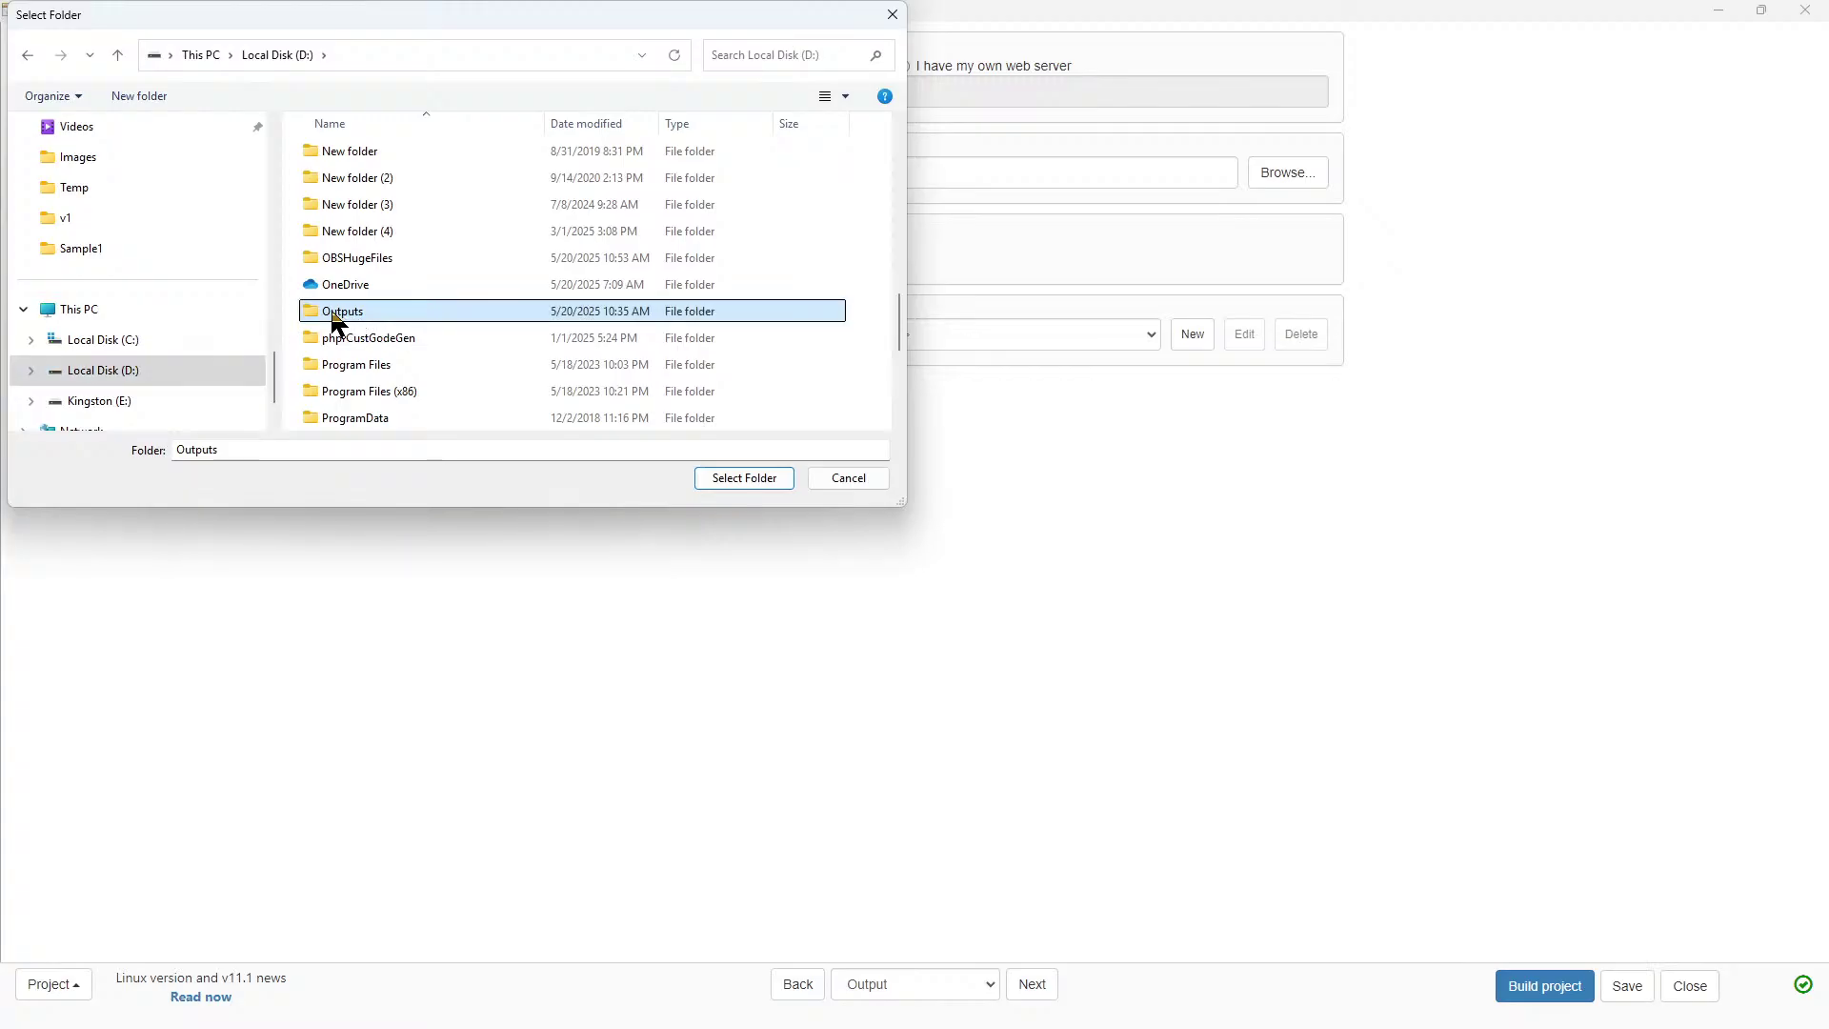
double_click(334, 314)
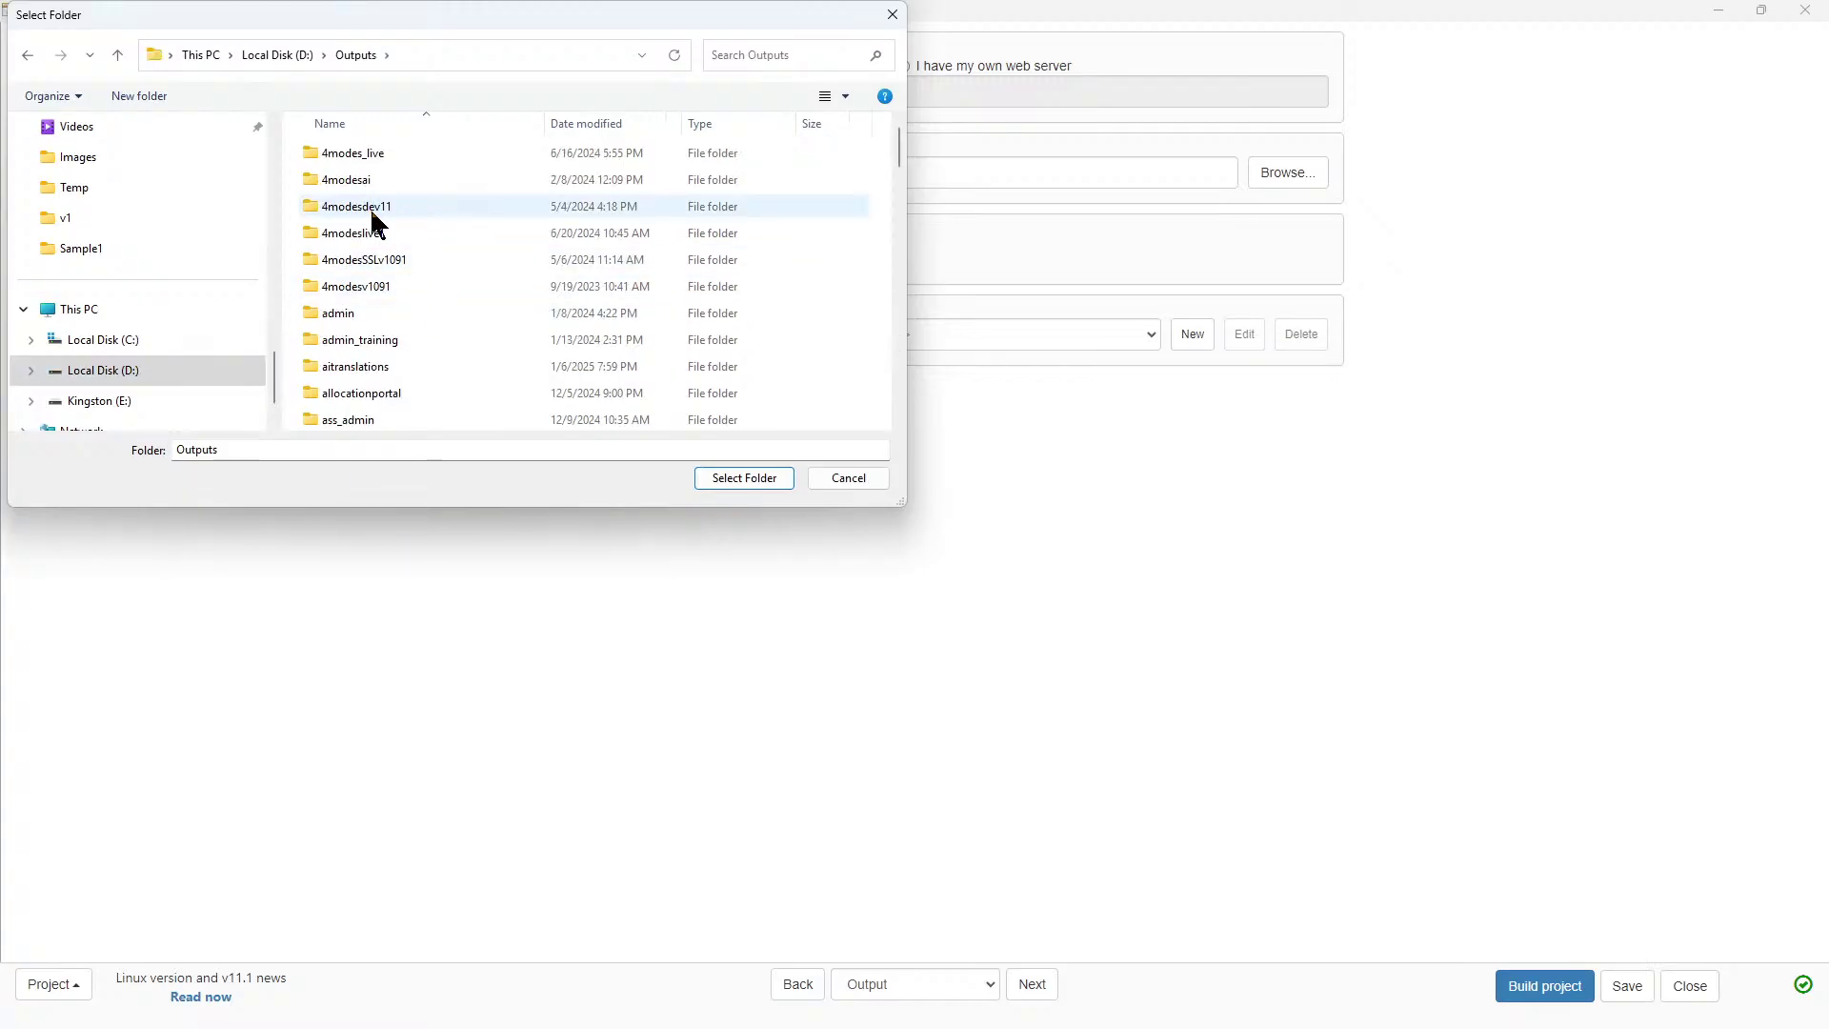
scroll(379, 240, "down", 8)
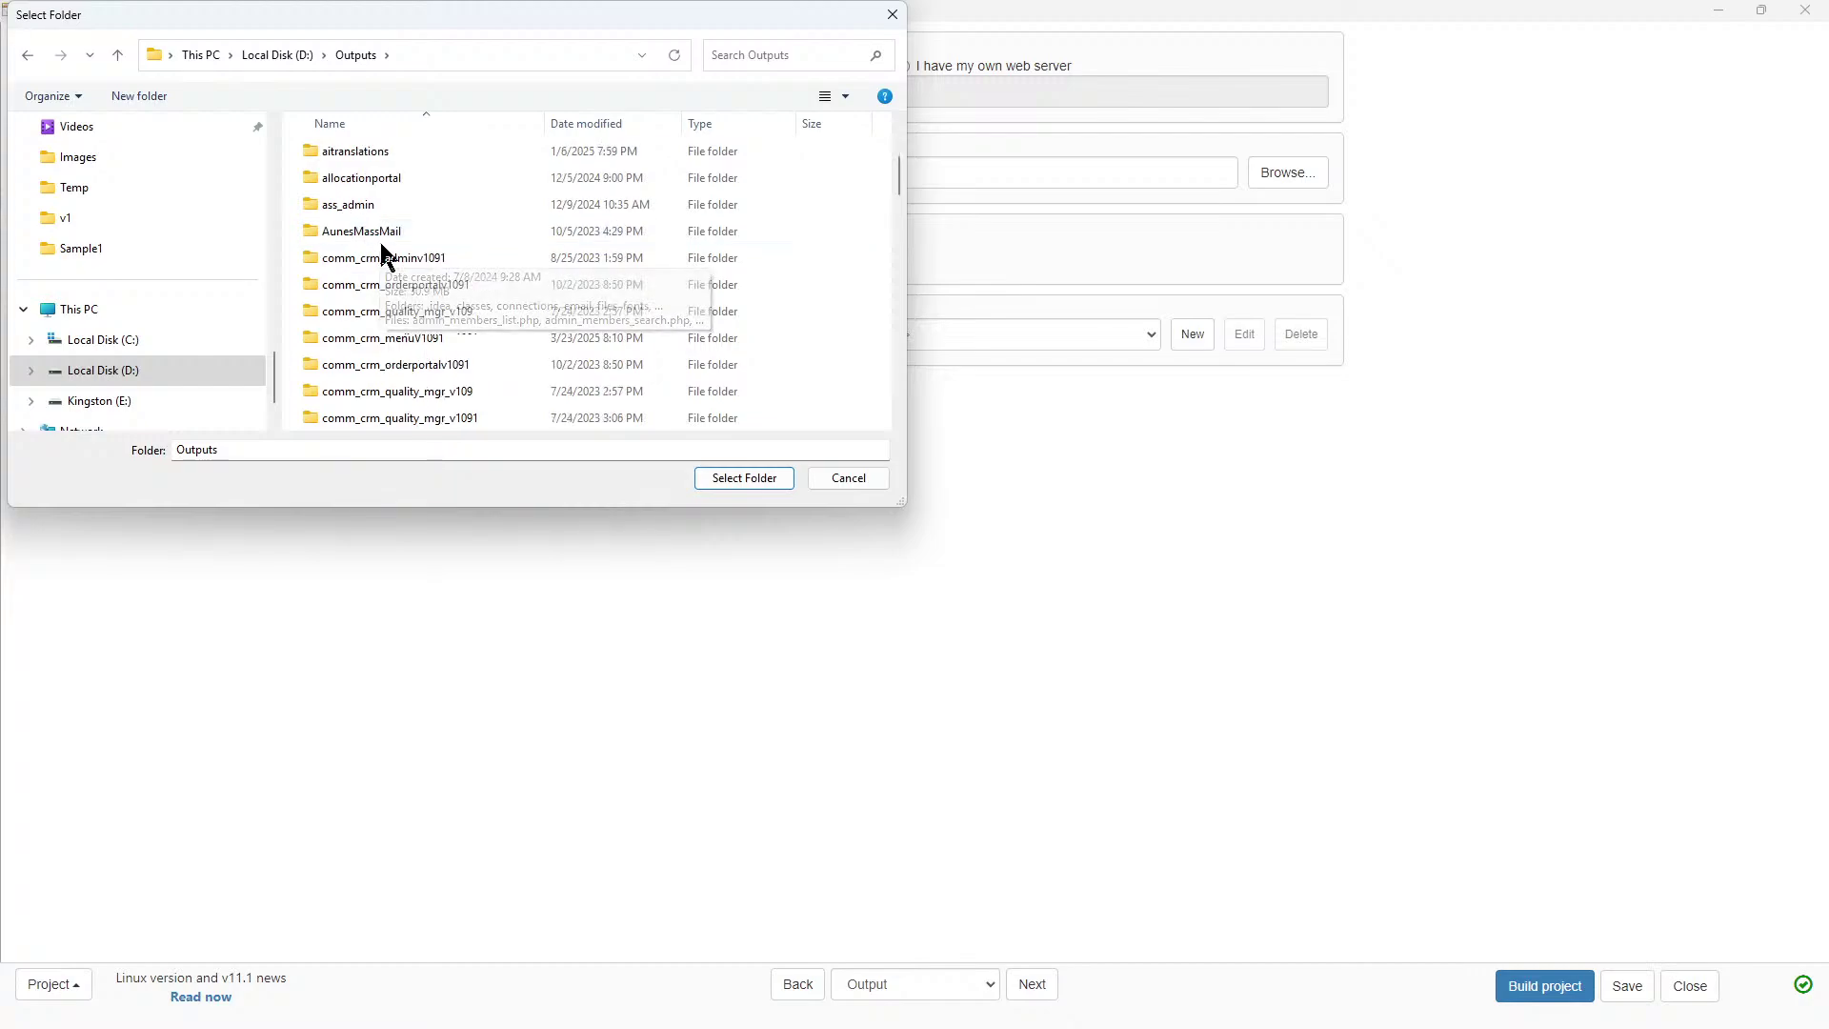
scroll(386, 267, "down", 12)
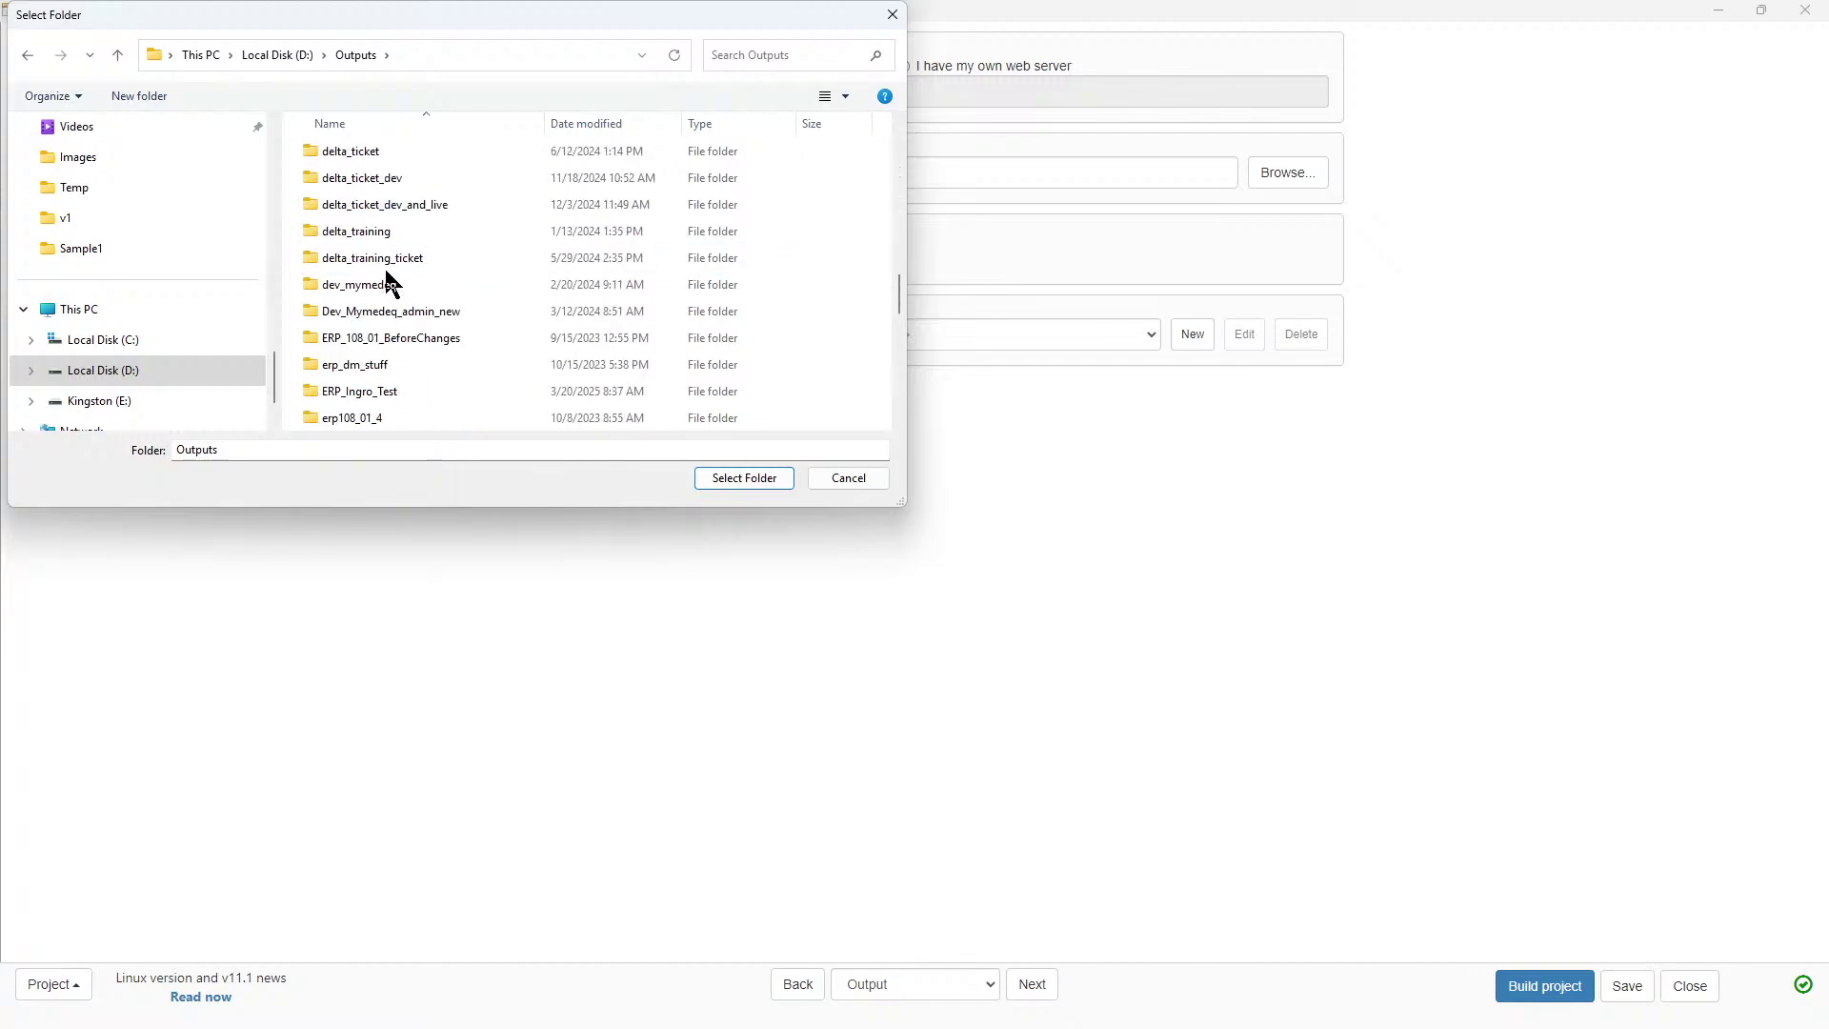
scroll(386, 319, "down", 4)
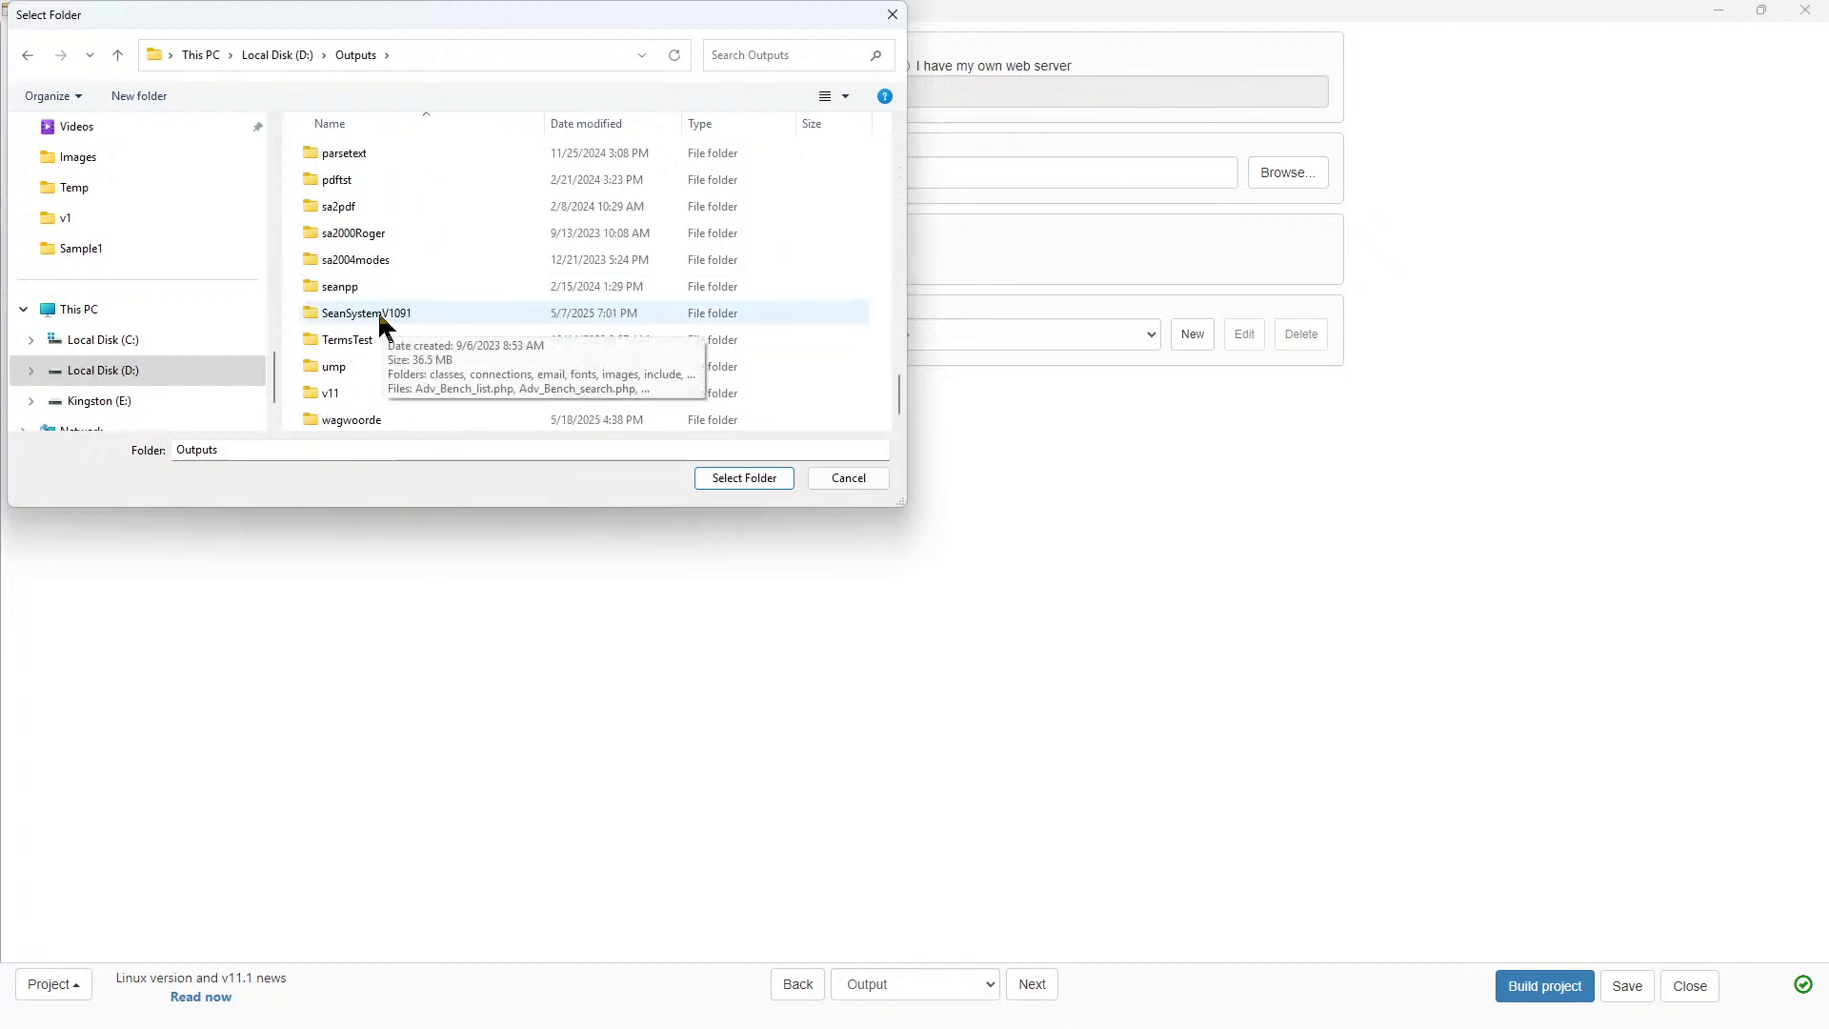
double_click(349, 416)
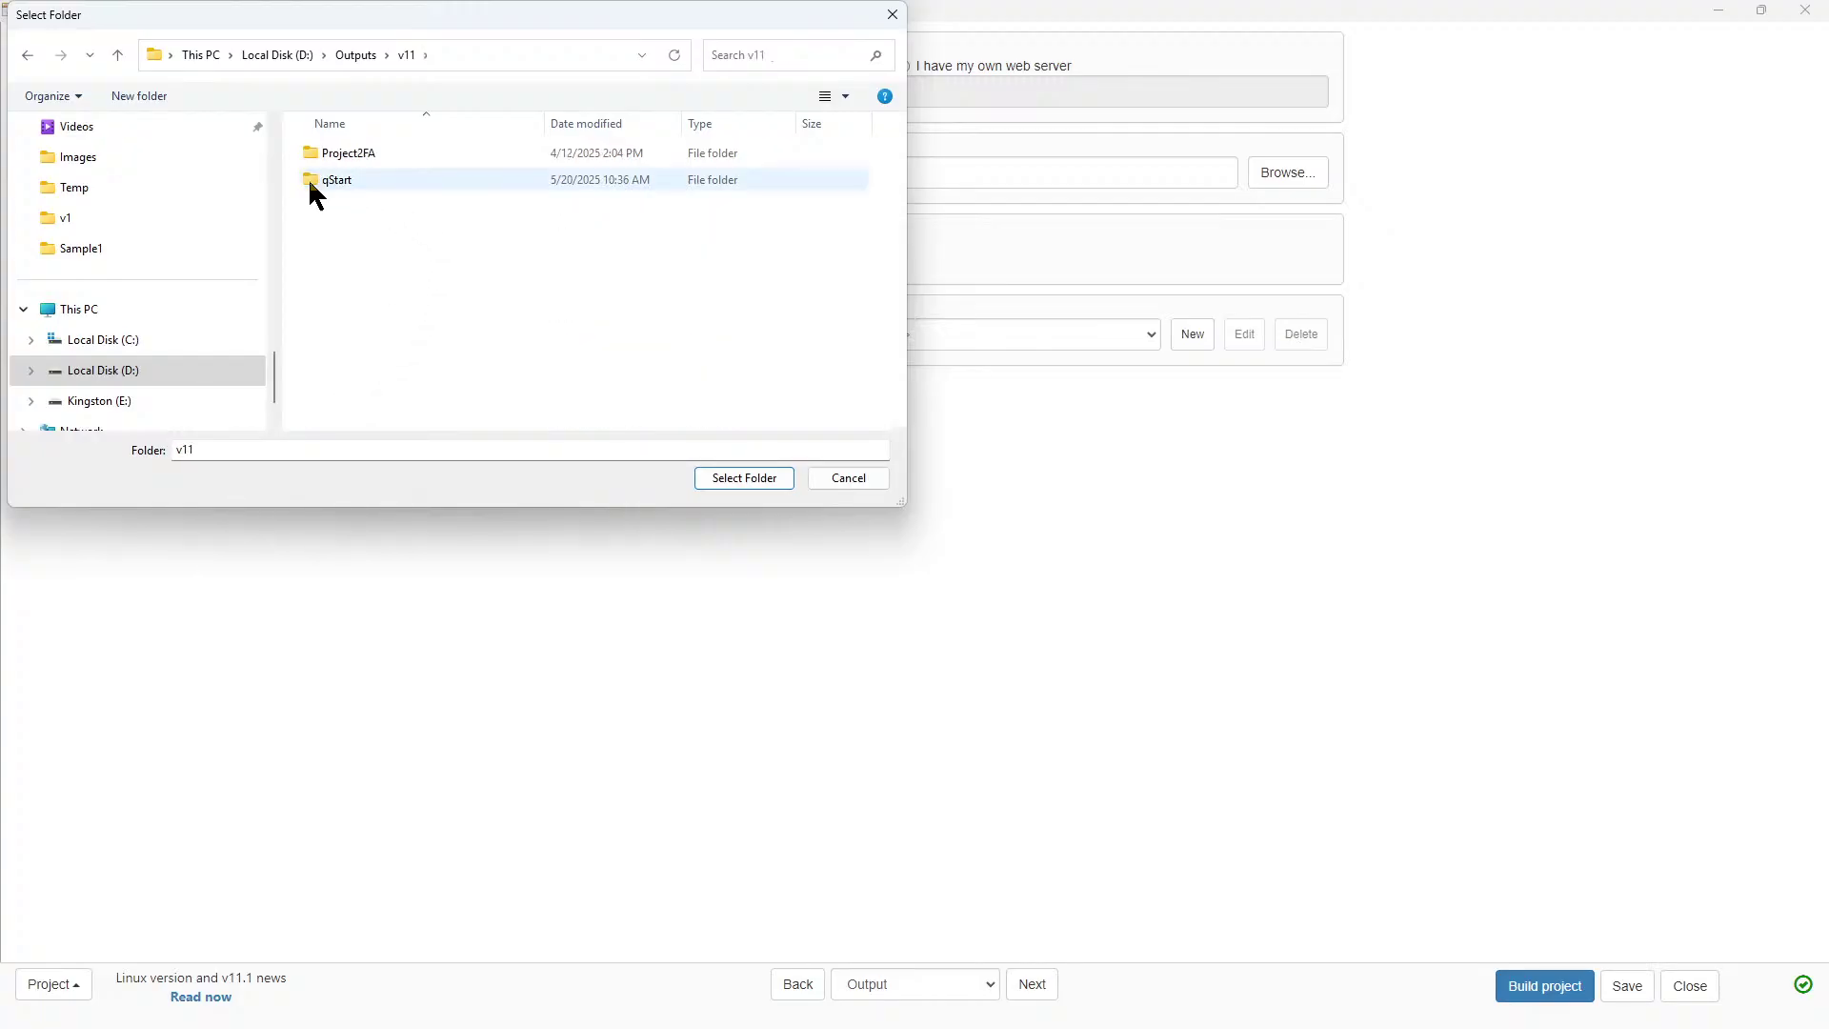
left_click(340, 181)
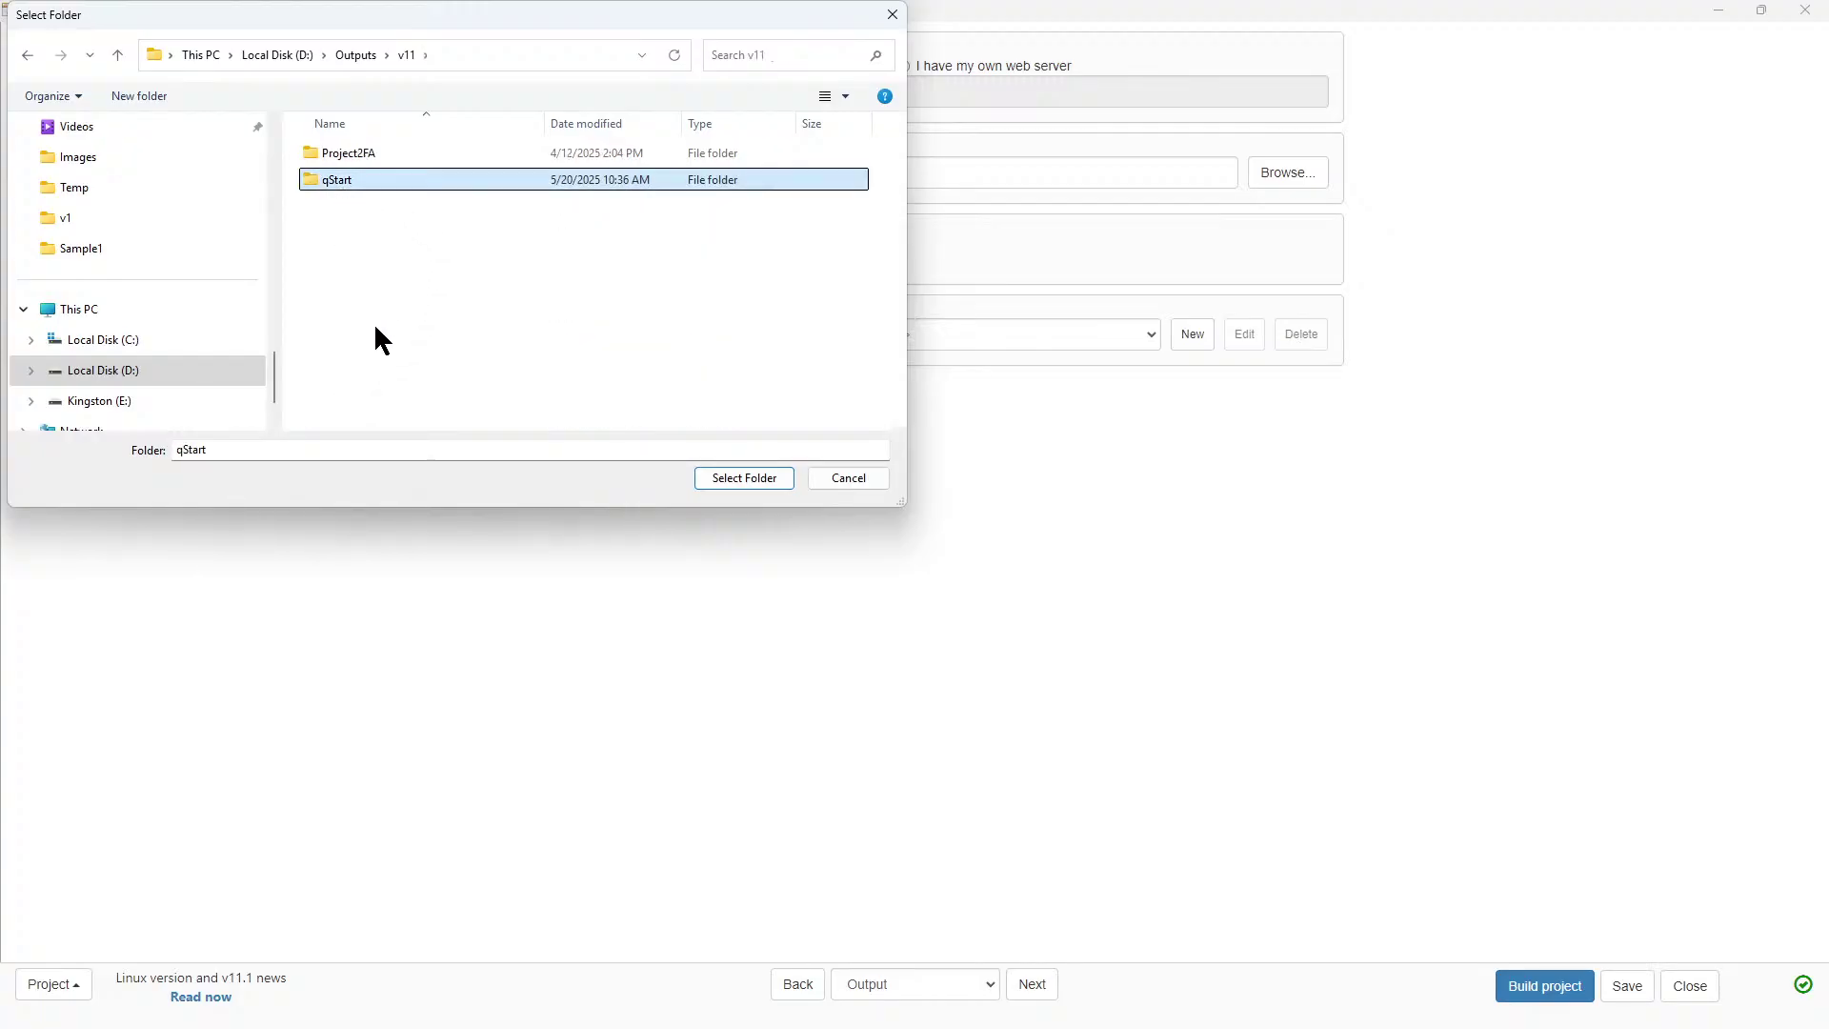
left_click(744, 478)
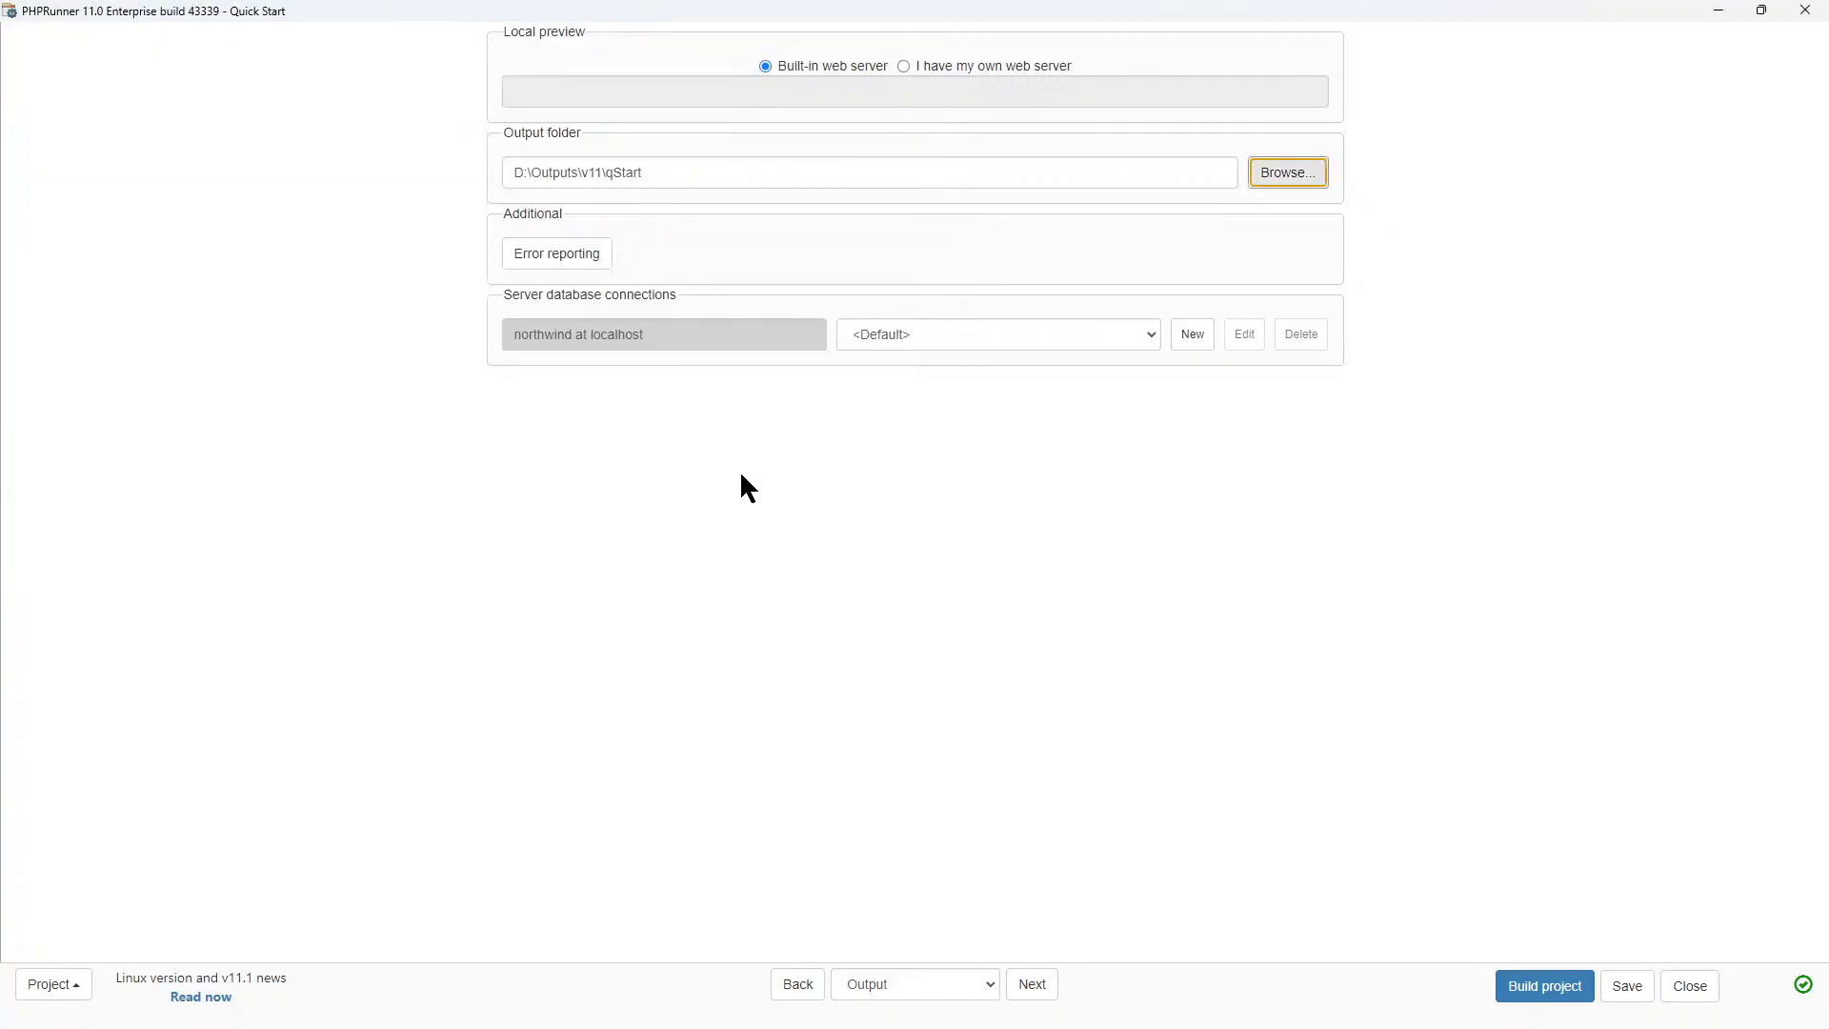
Check the Error reporting settings, cancel without changes, and continue to the Finished page.
left_click(670, 172)
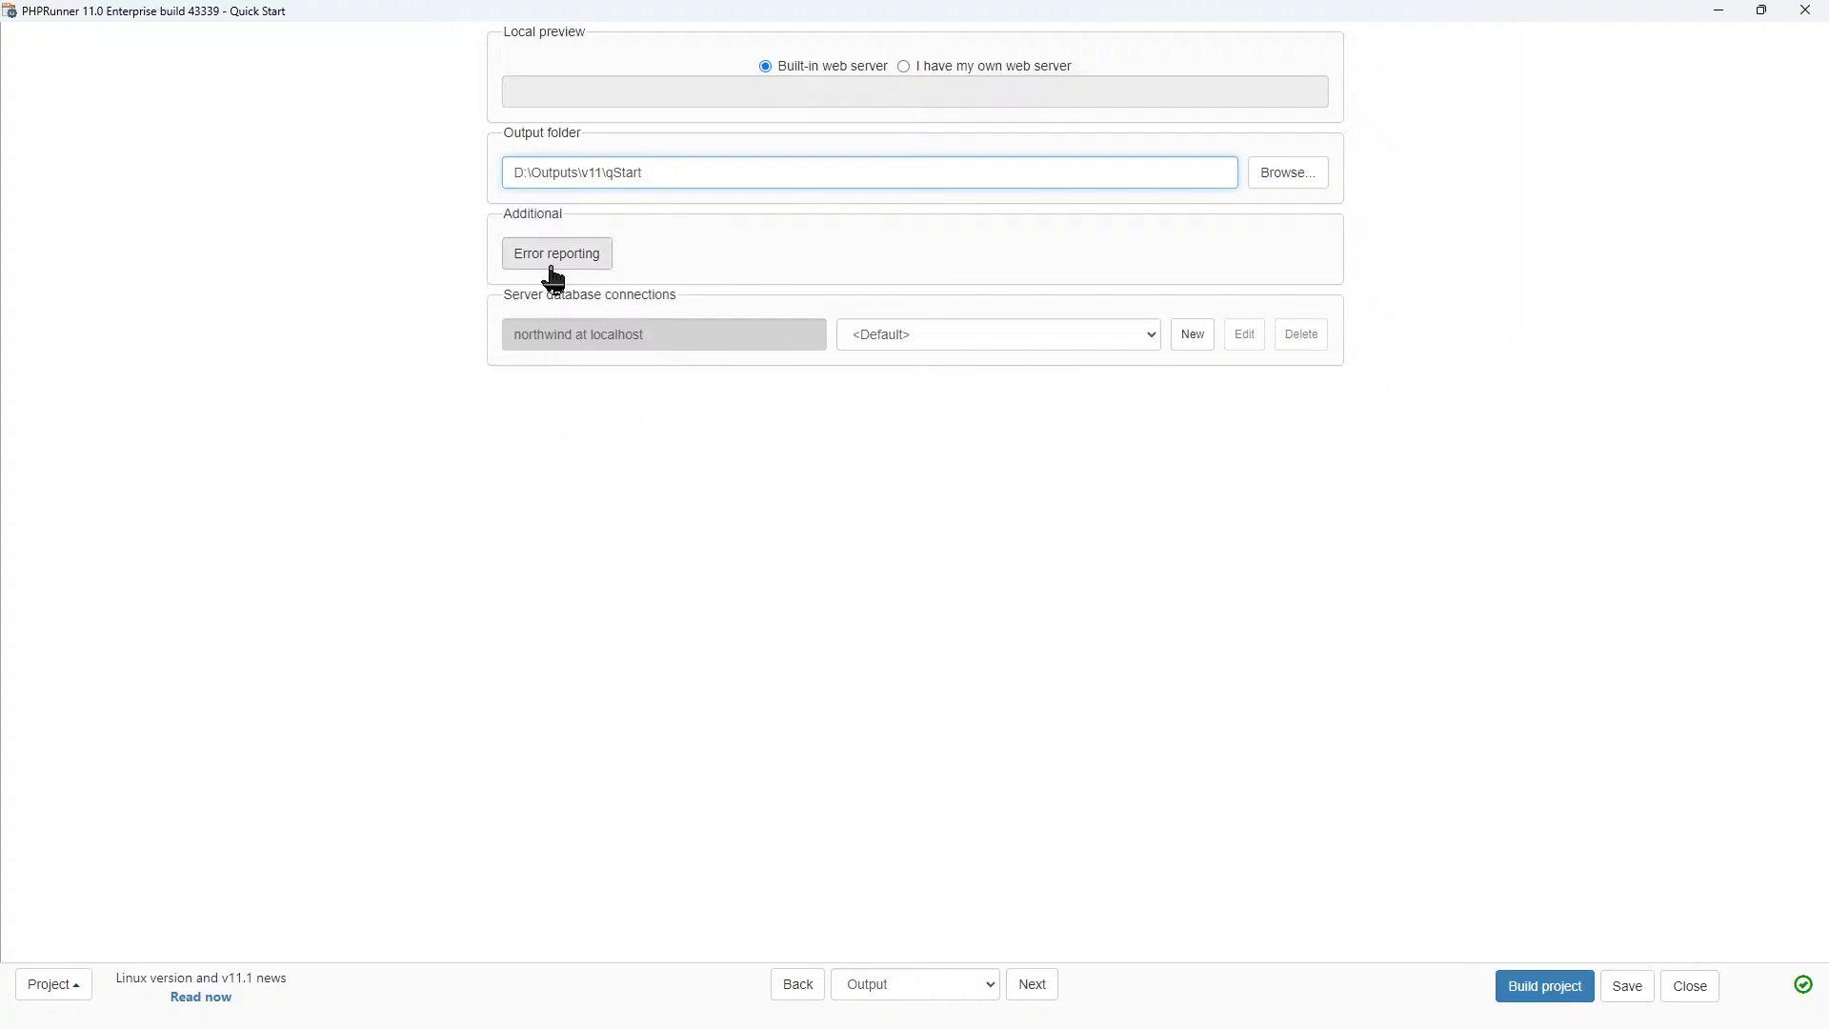
left_click(581, 265)
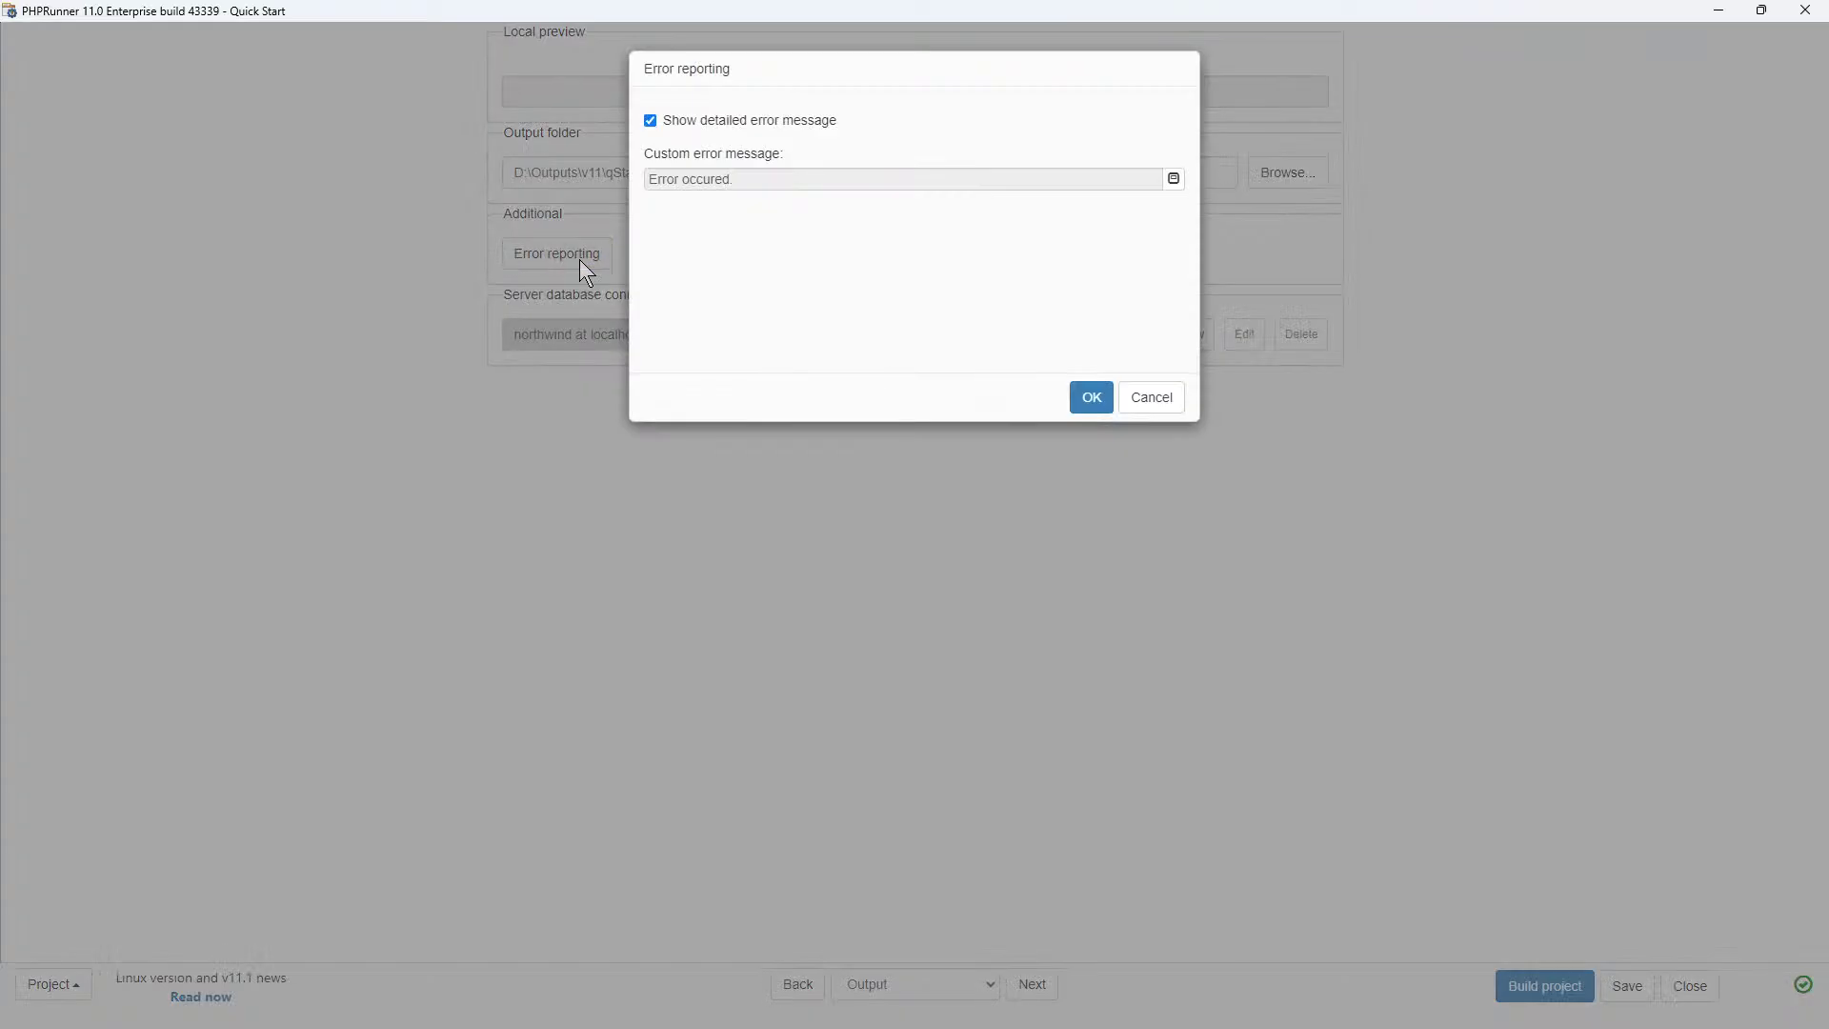
left_click(1158, 408)
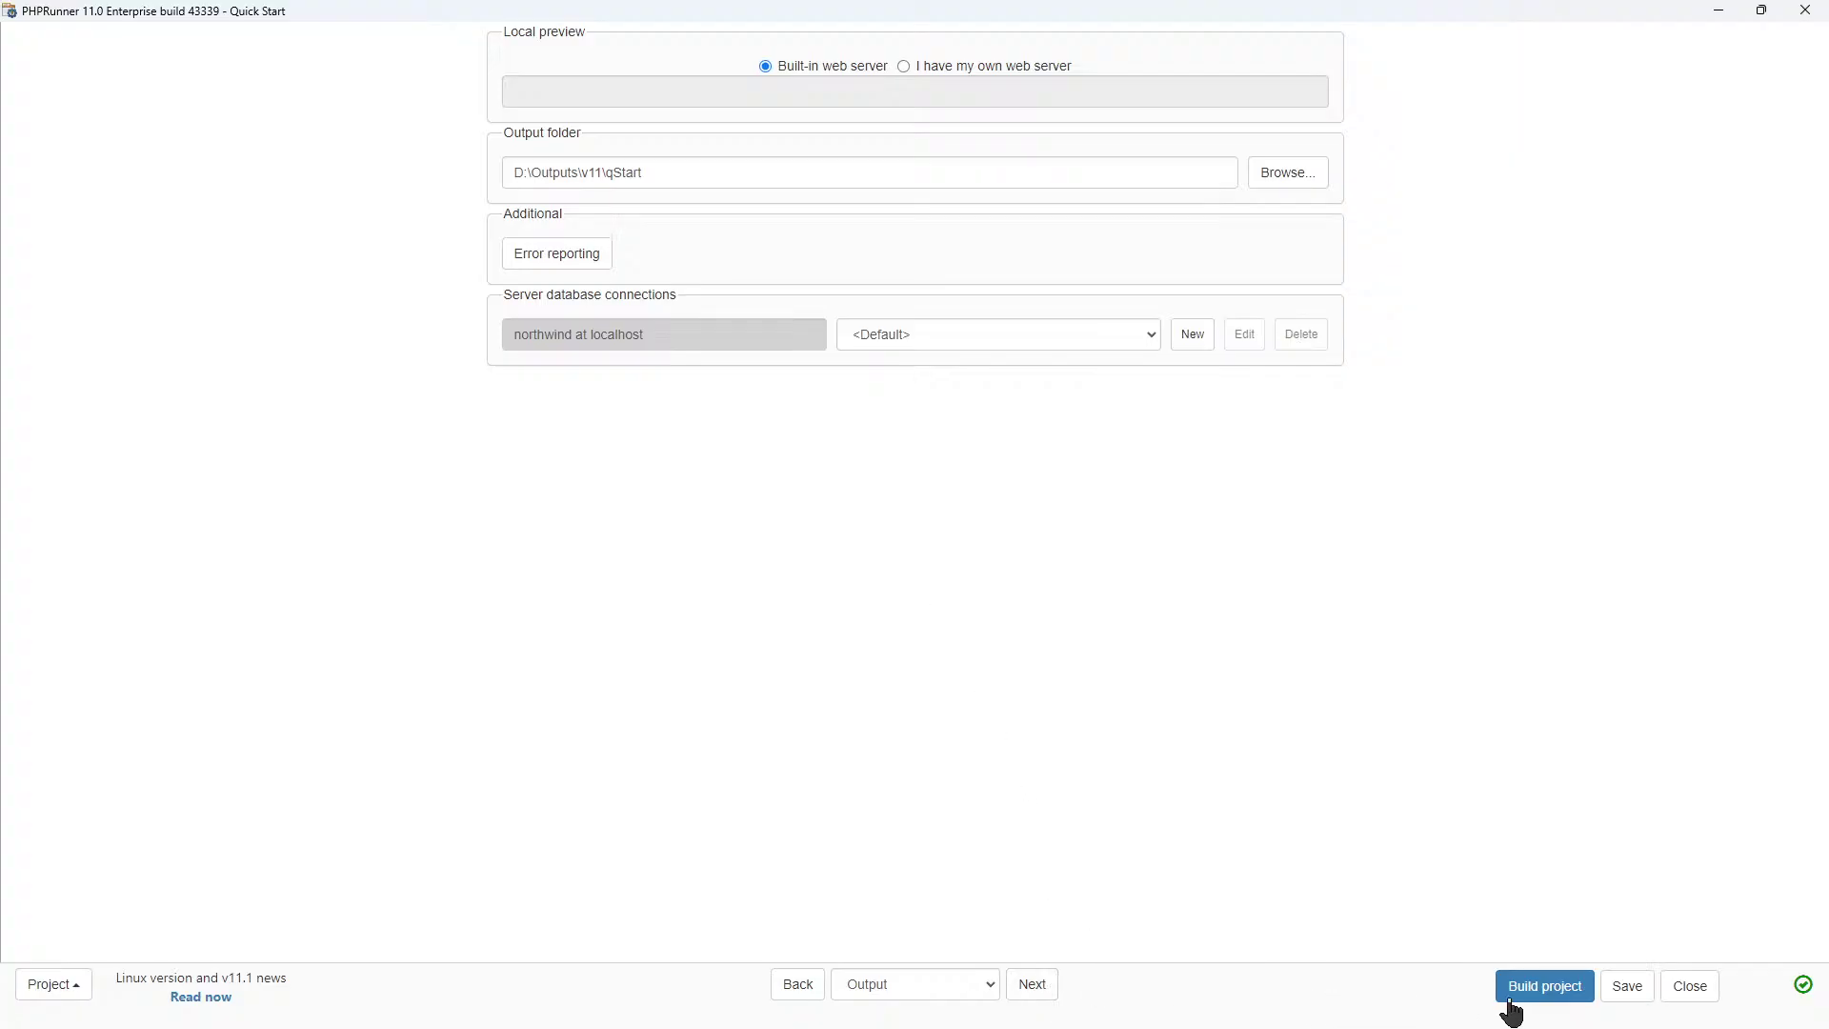
left_click(1038, 991)
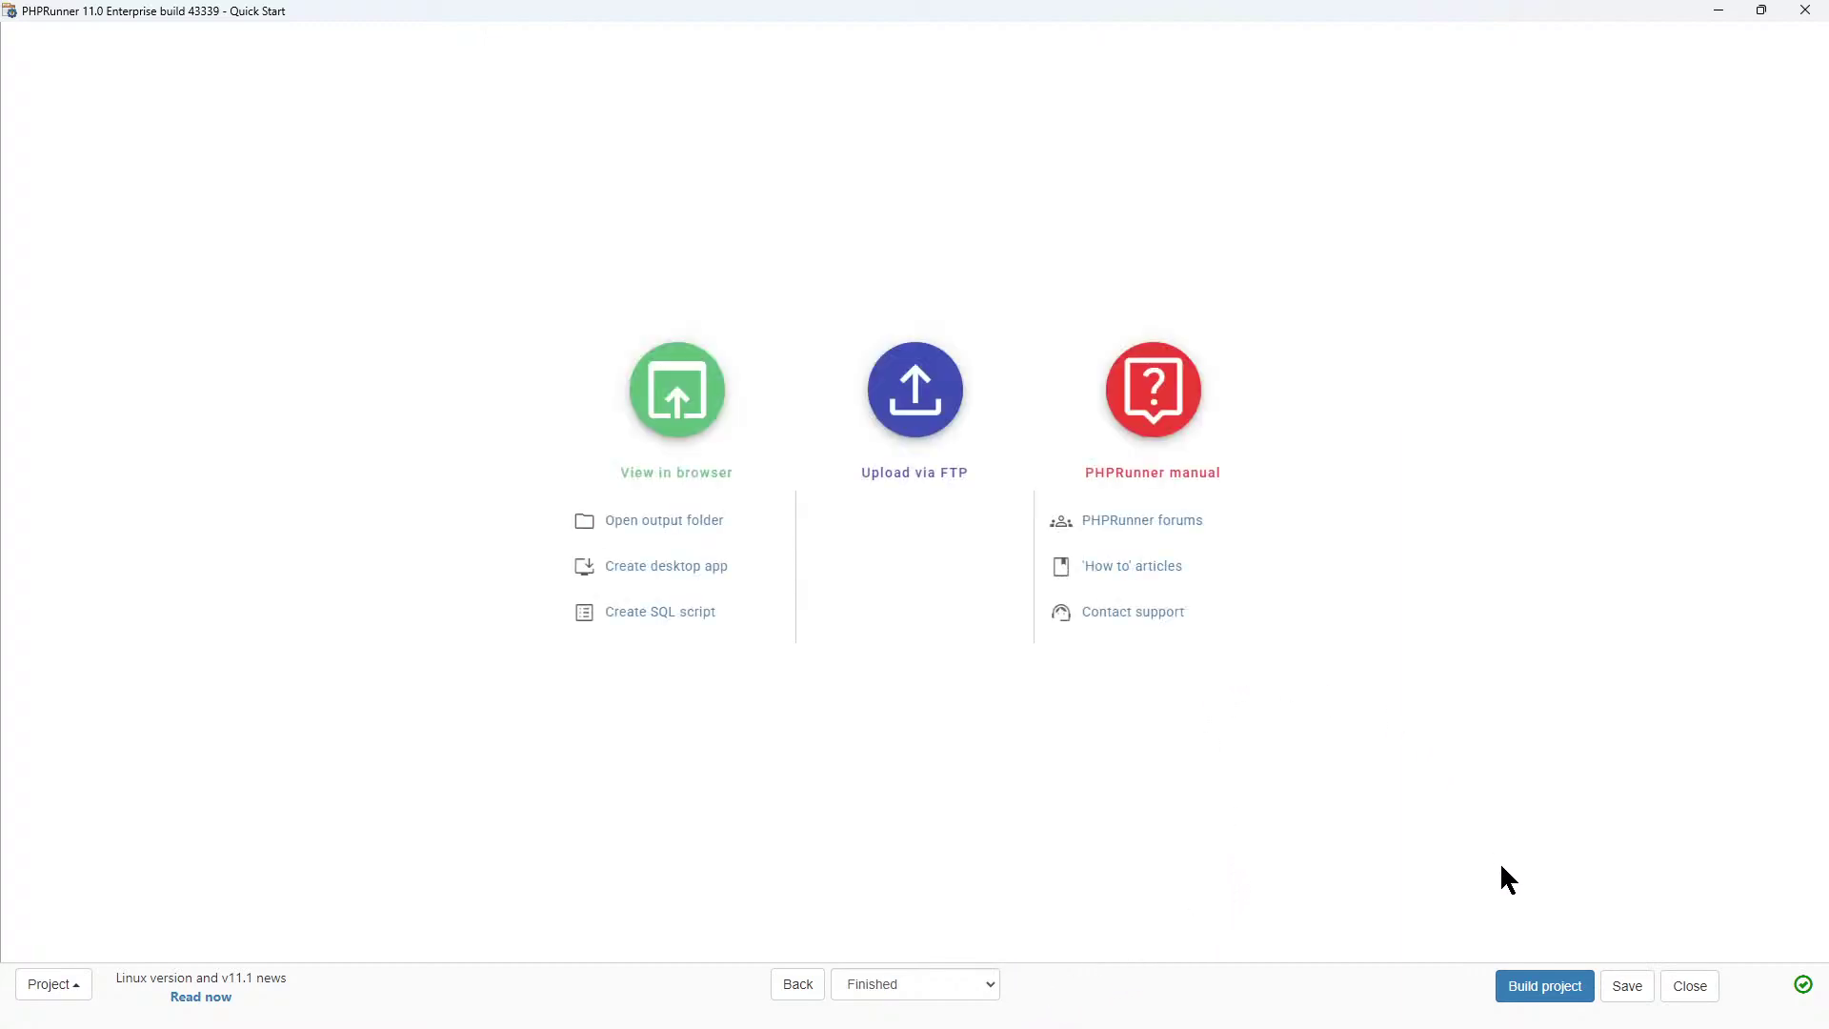
Build the project into D:\Outputs\v11\qStart and view its login page in the browser.
left_click(1524, 990)
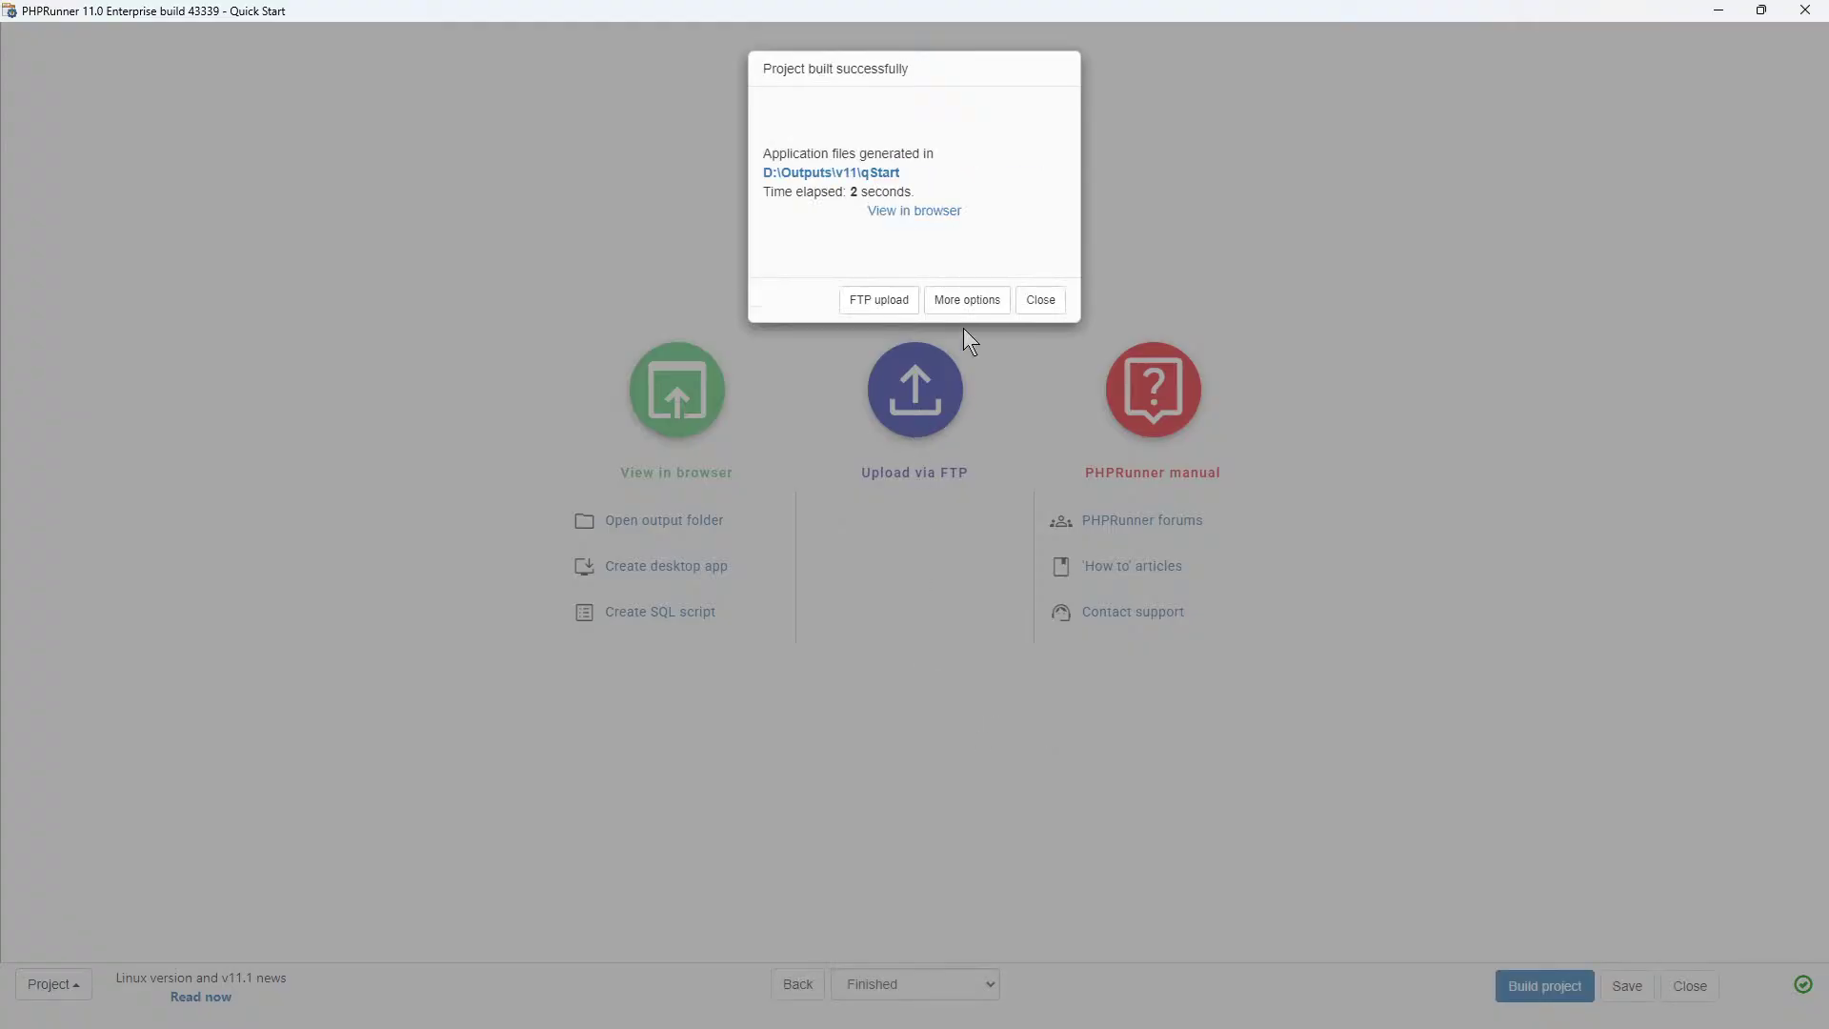
left_click(915, 211)
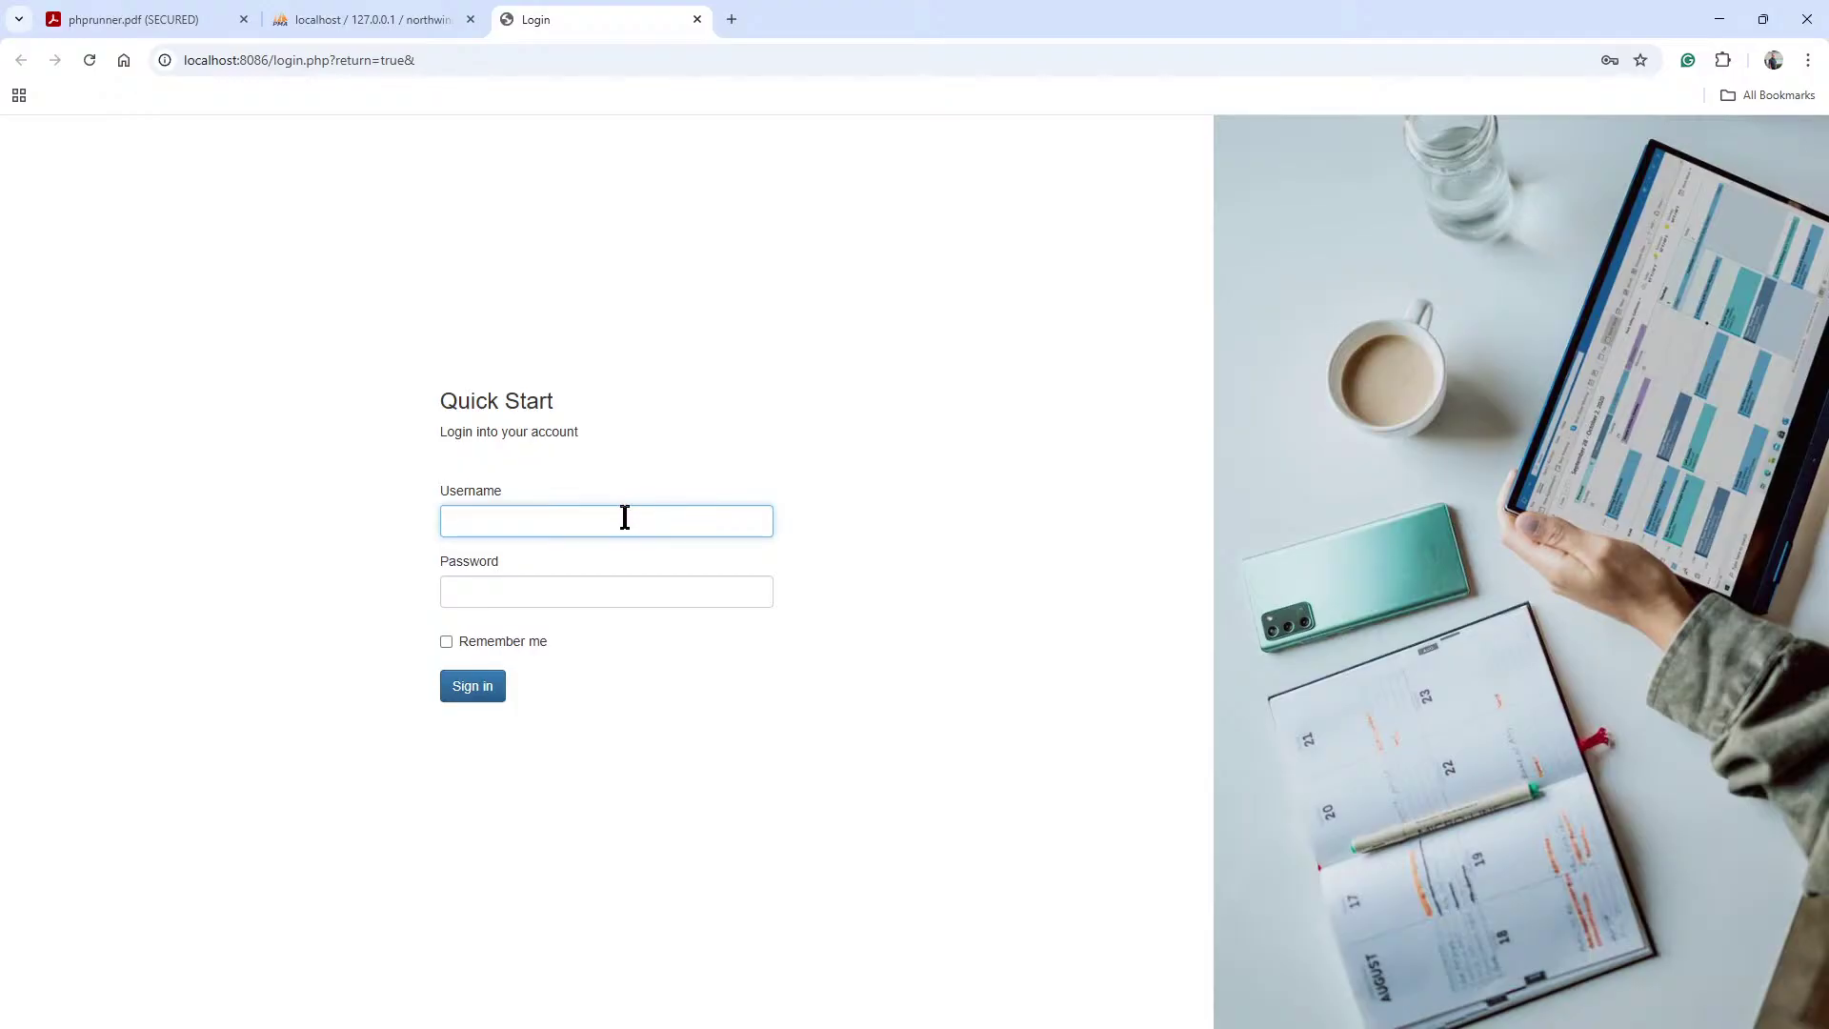
Copy the admin username from the quick_start_users table in phpMyAdmin.
left_click(355, 19)
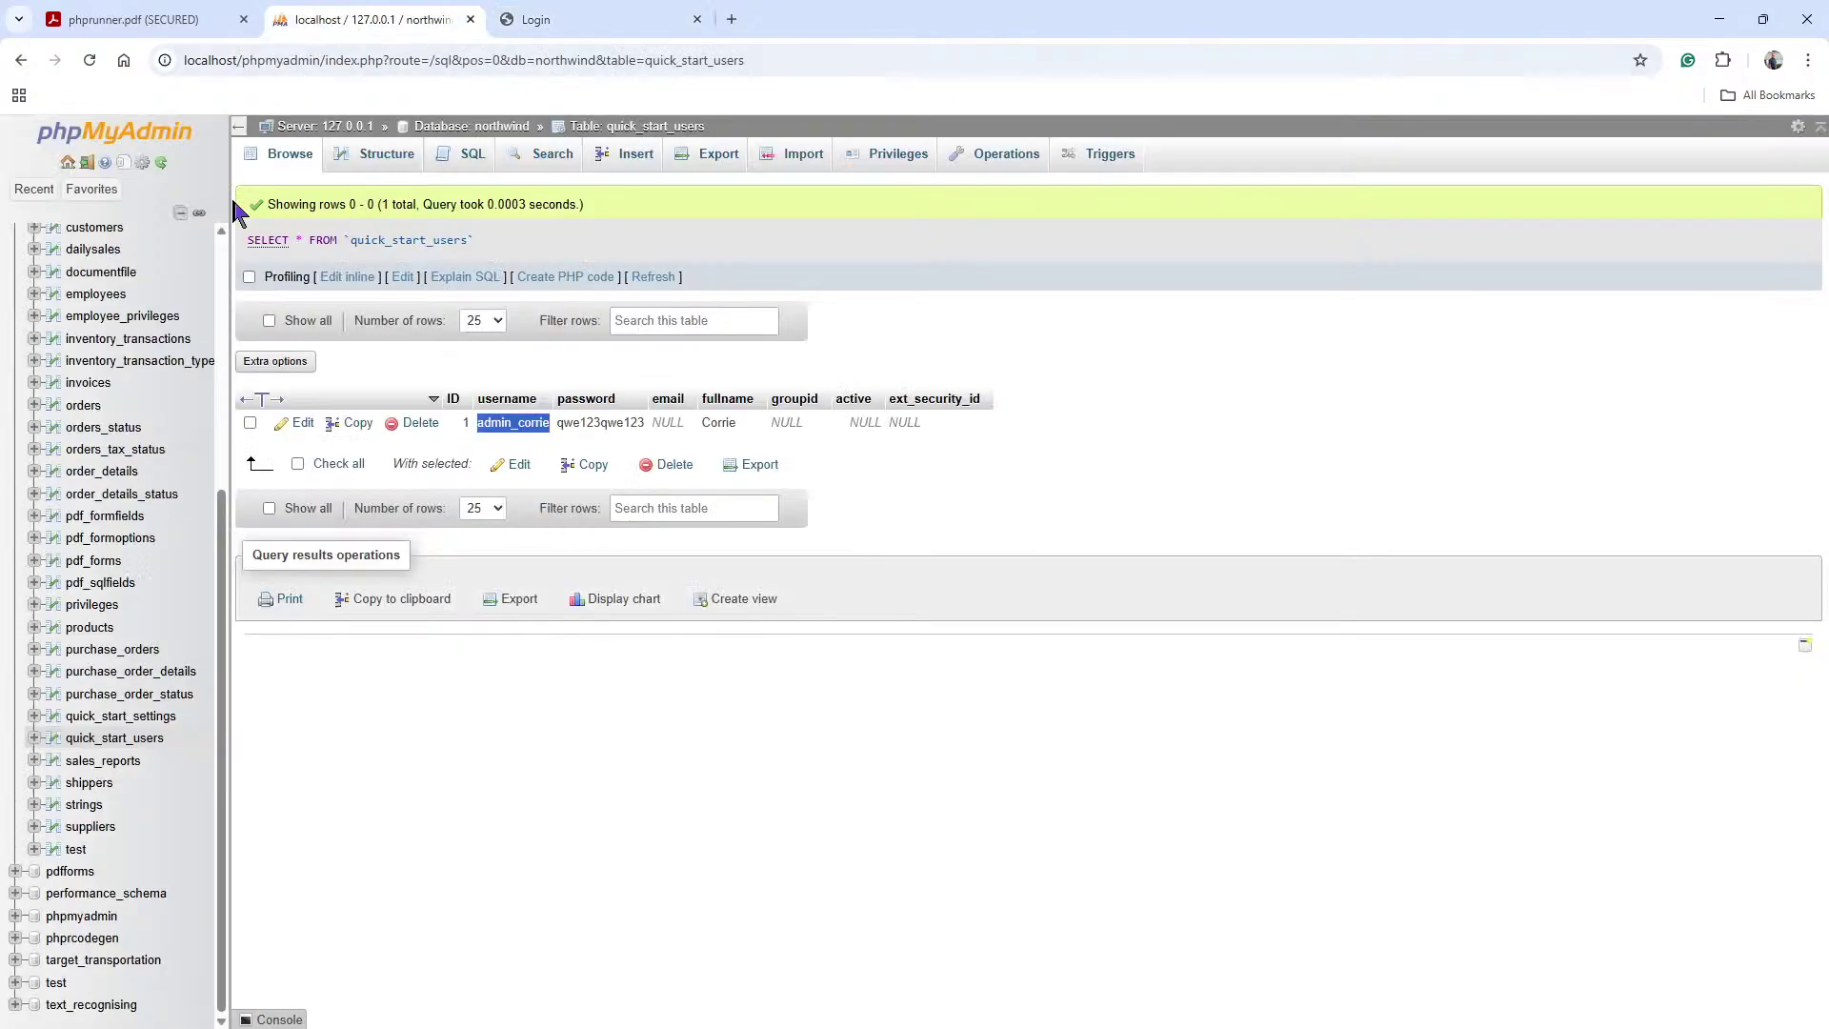
right_click(496, 426)
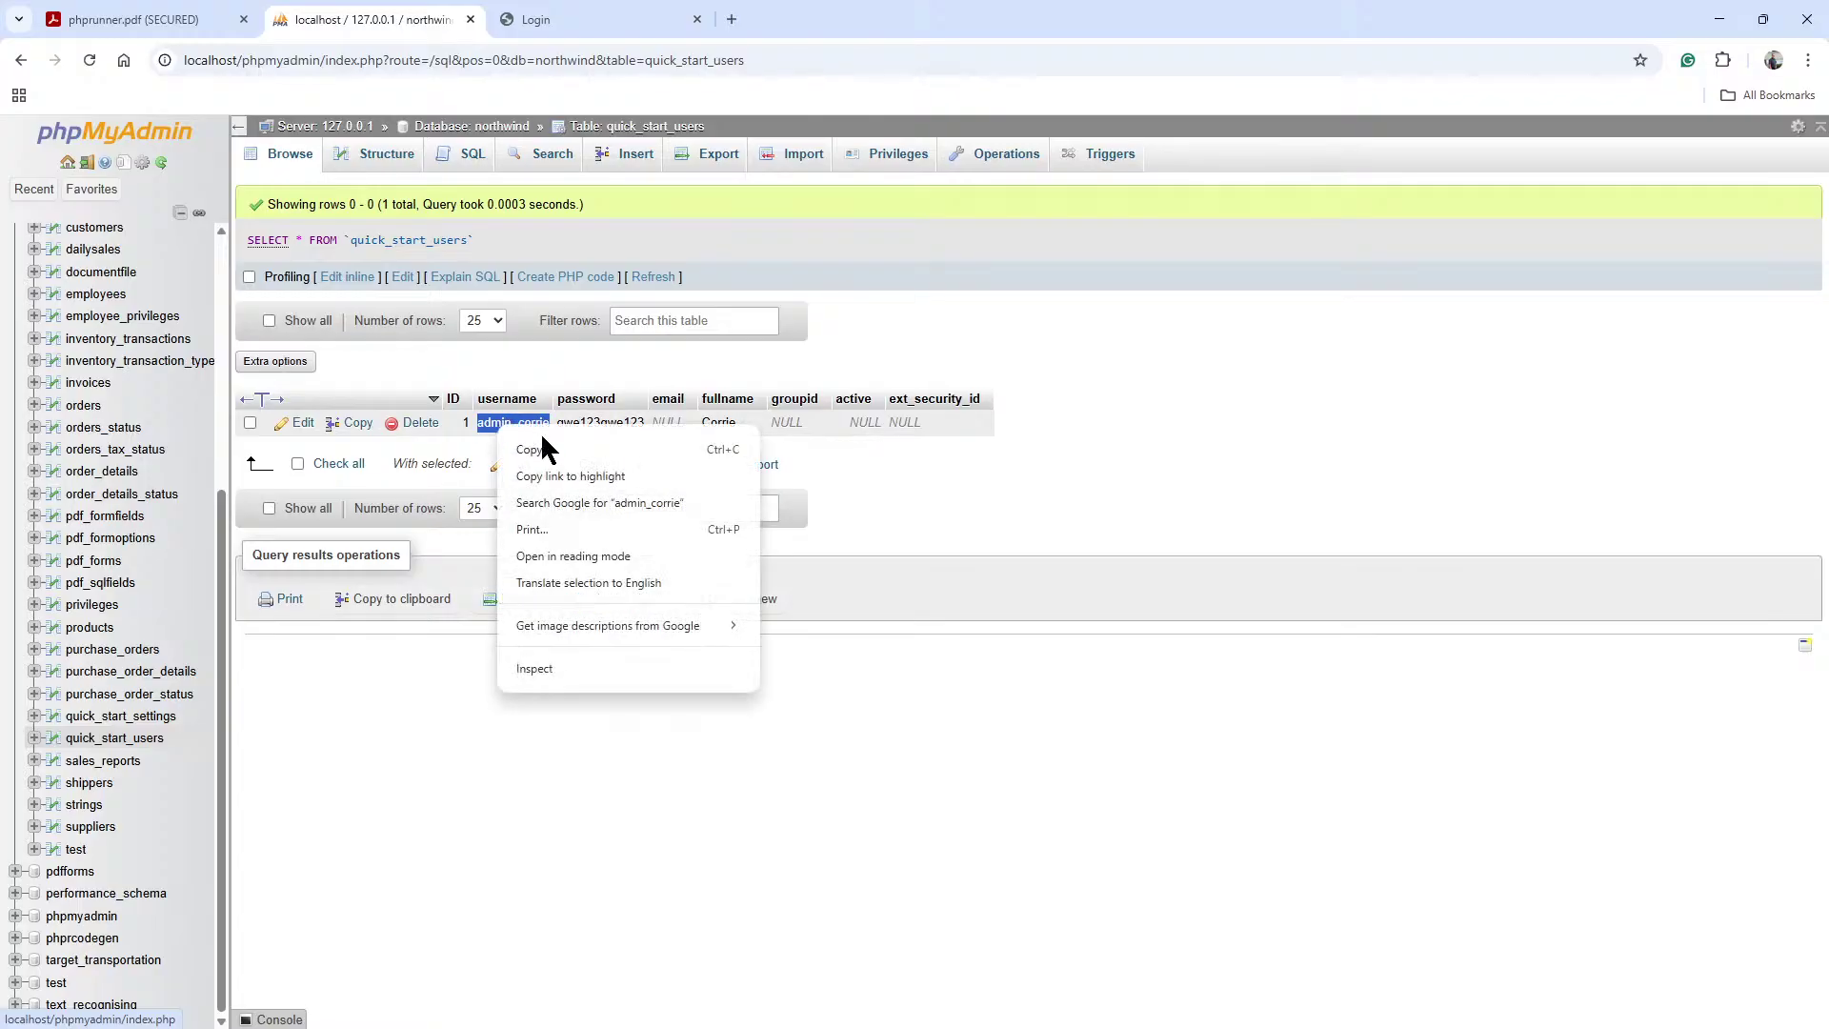
left_click(553, 447)
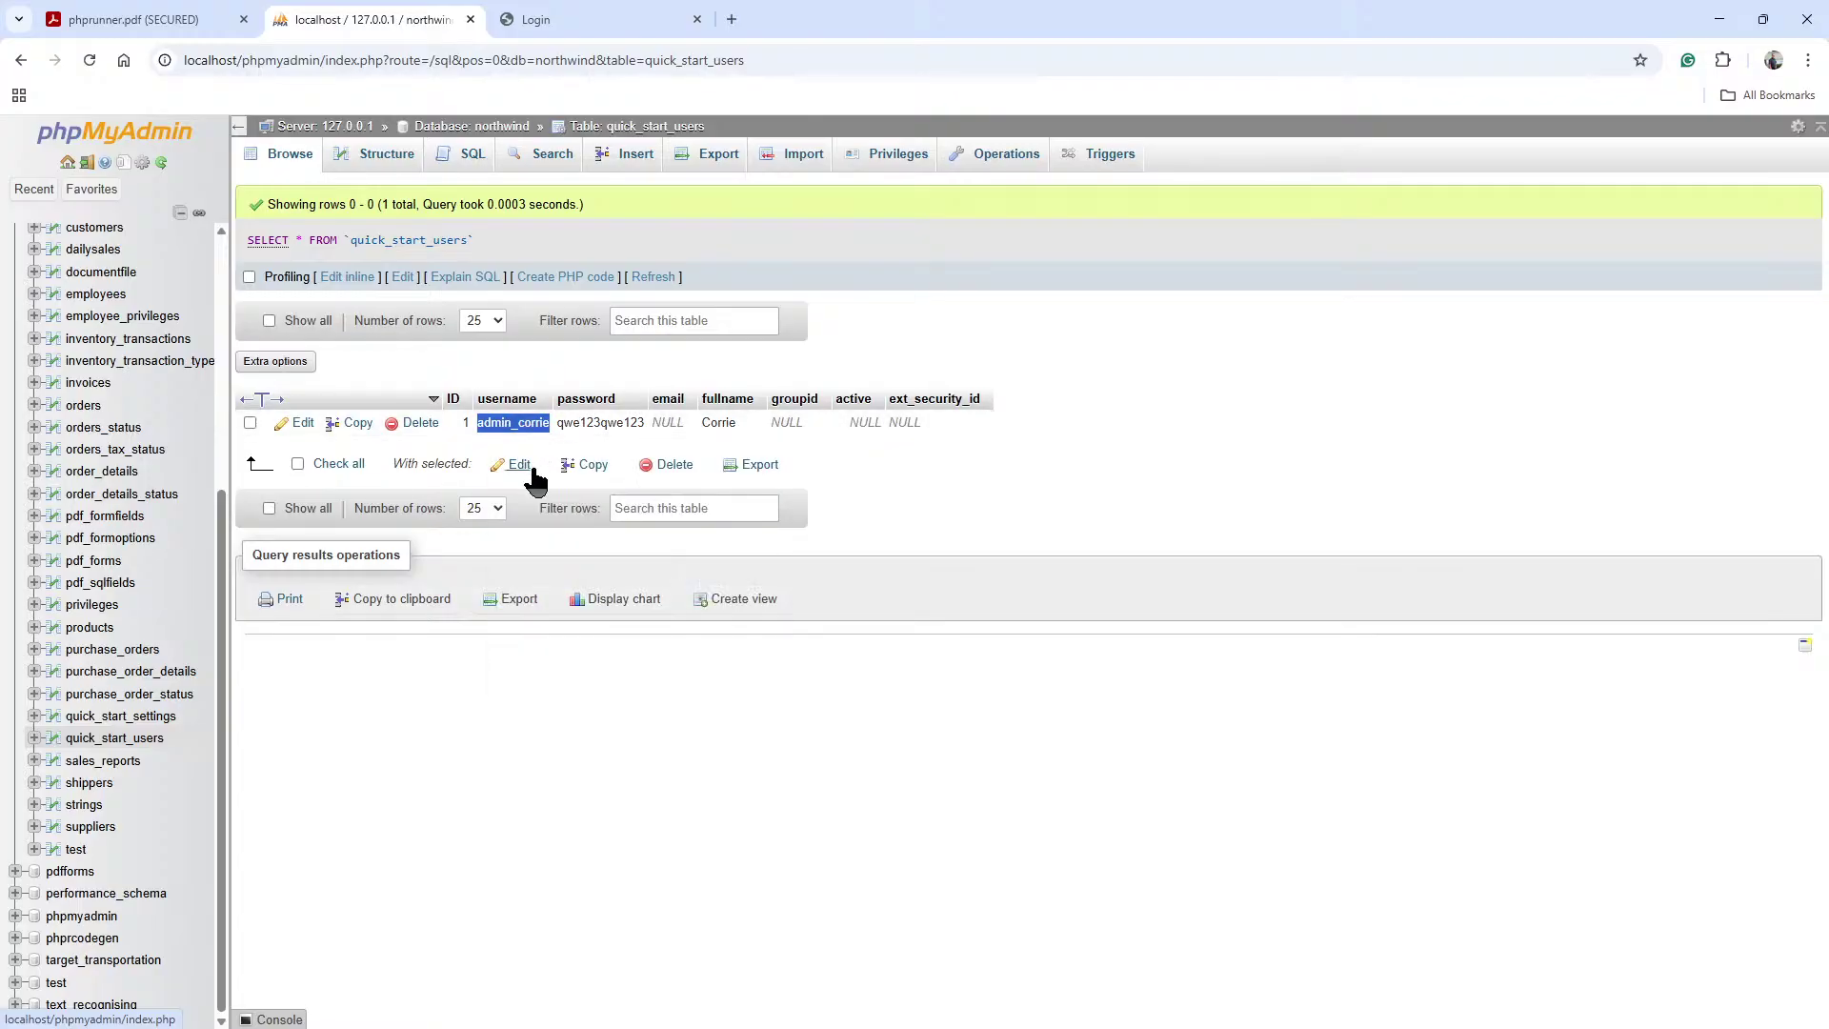
Sign in to the Quick Start app with the copied username and its password.
left_click(548, 23)
left_click(493, 523)
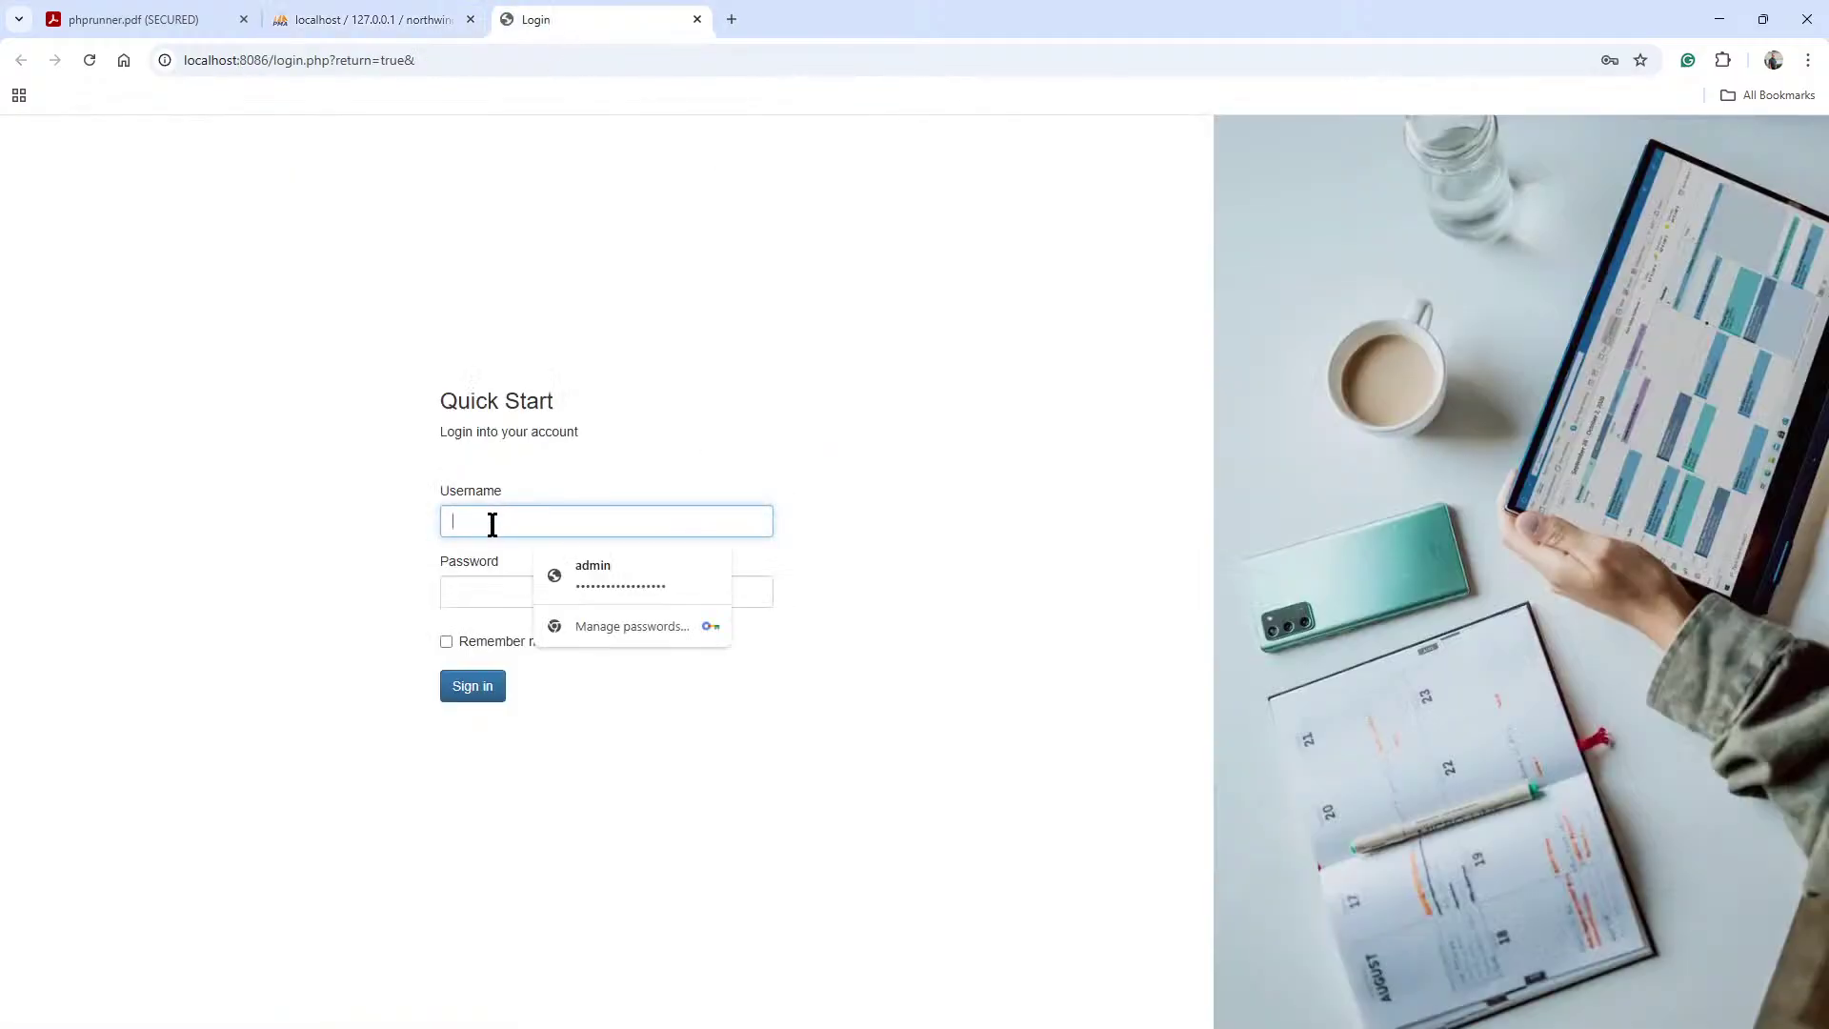
type("admin_corrie")
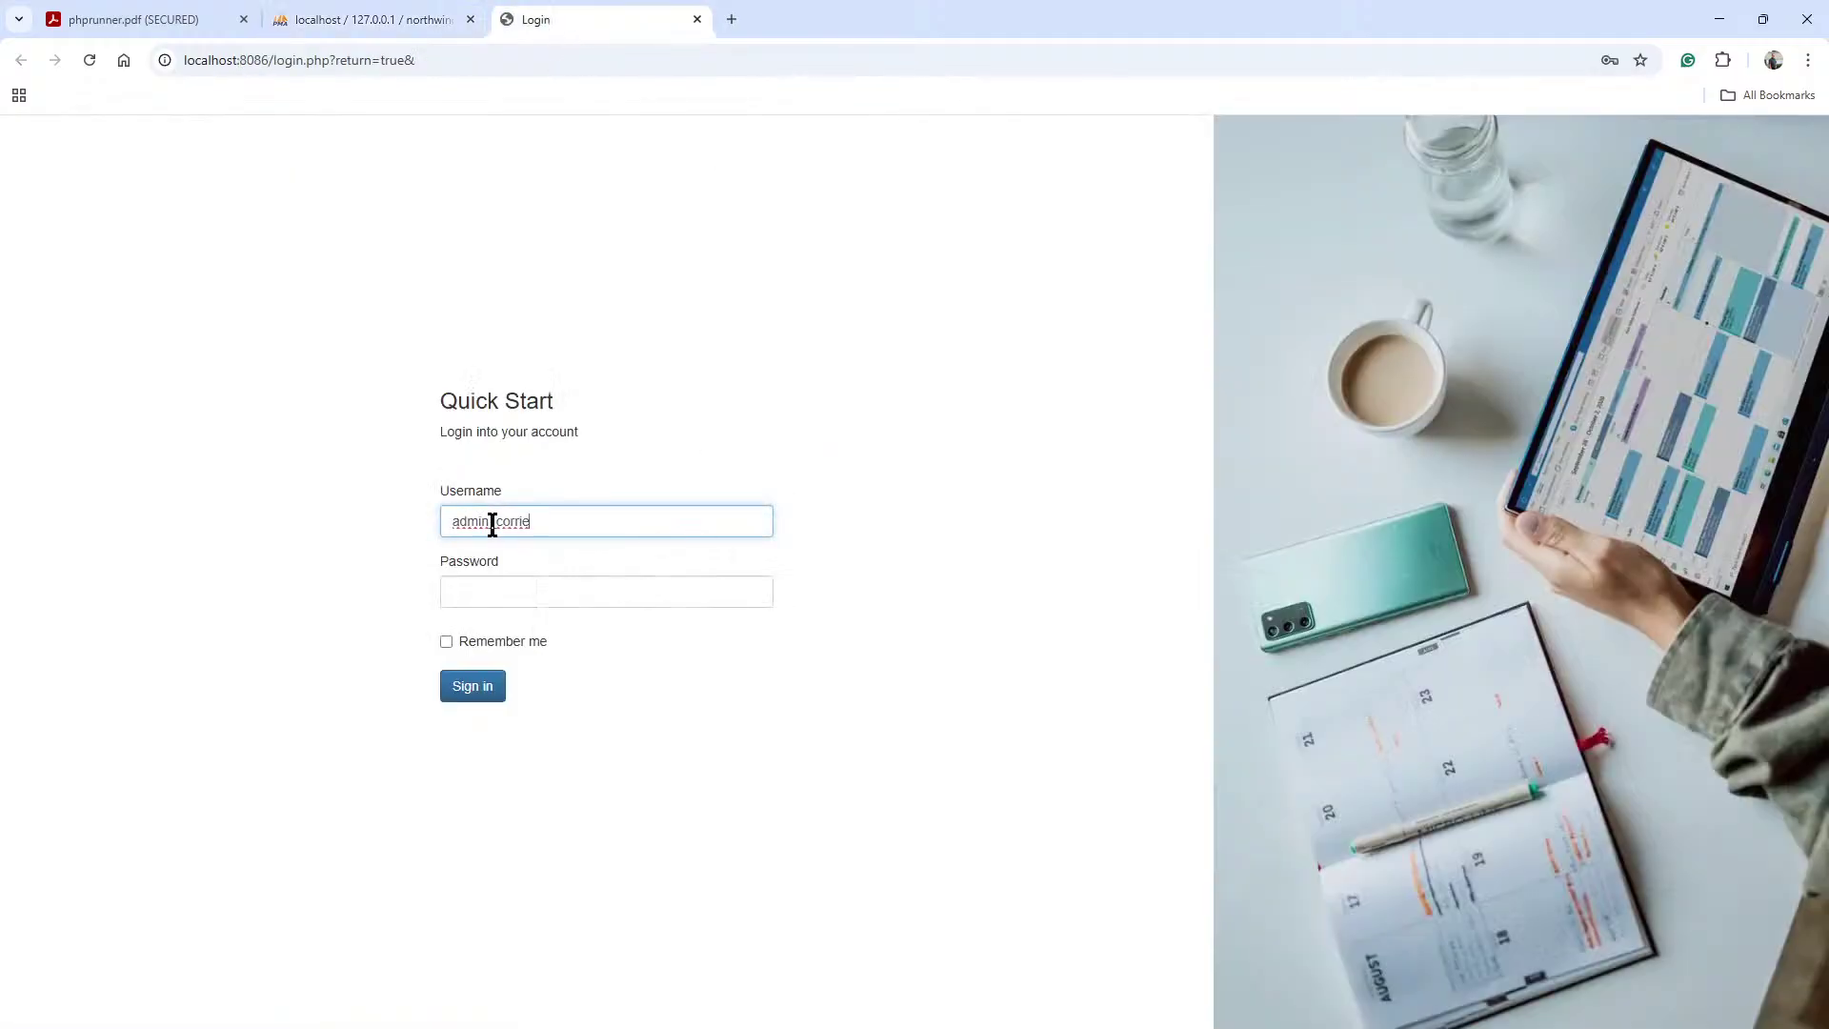
left_click(514, 590)
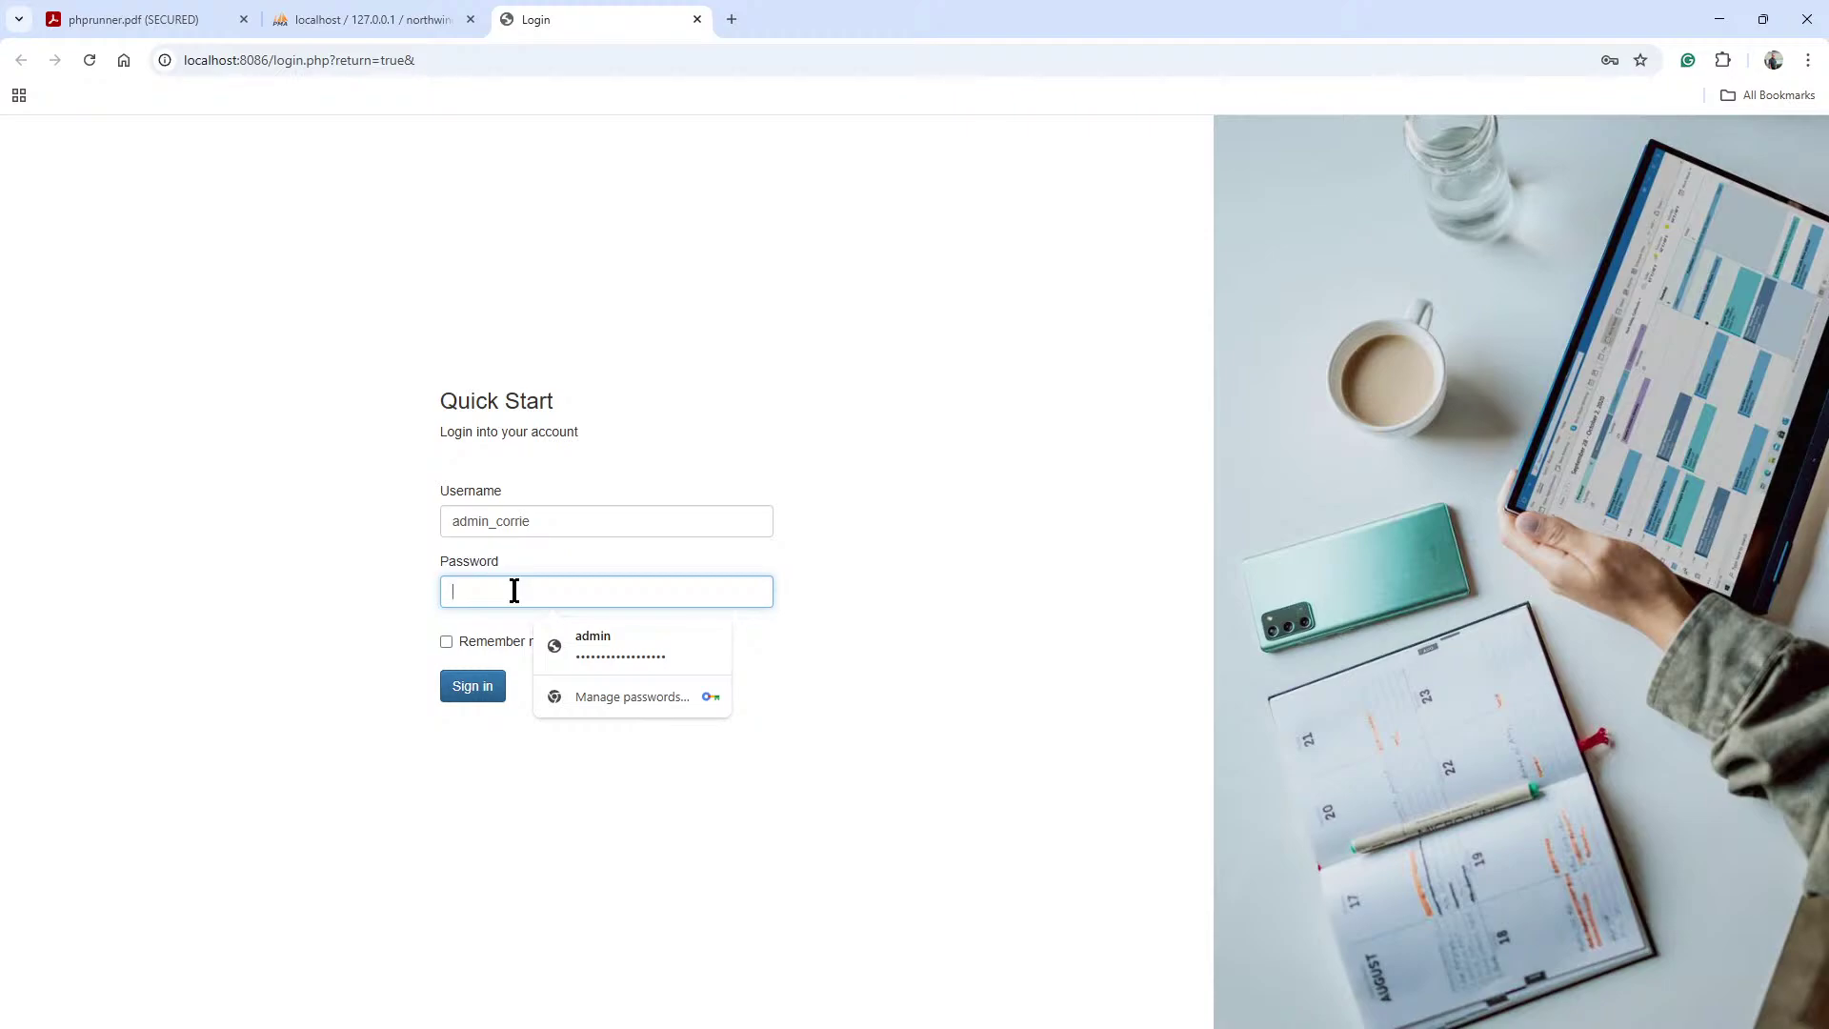
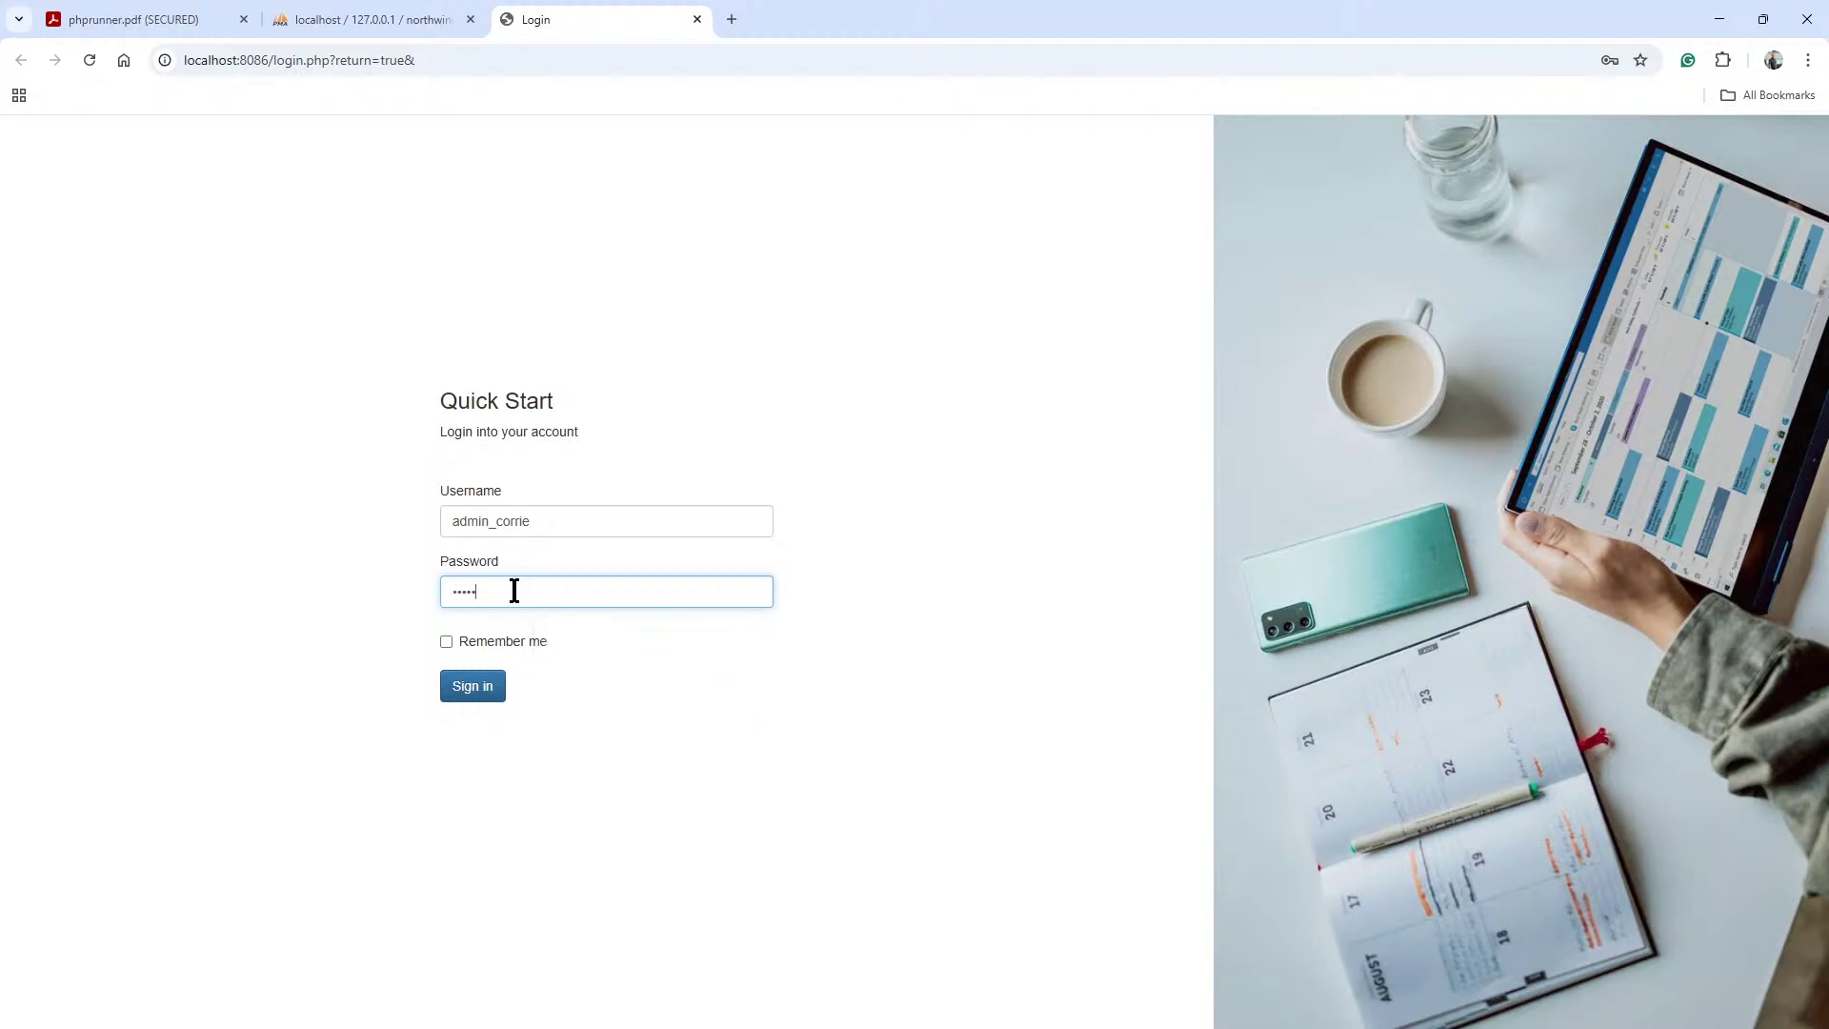
left_click(486, 689)
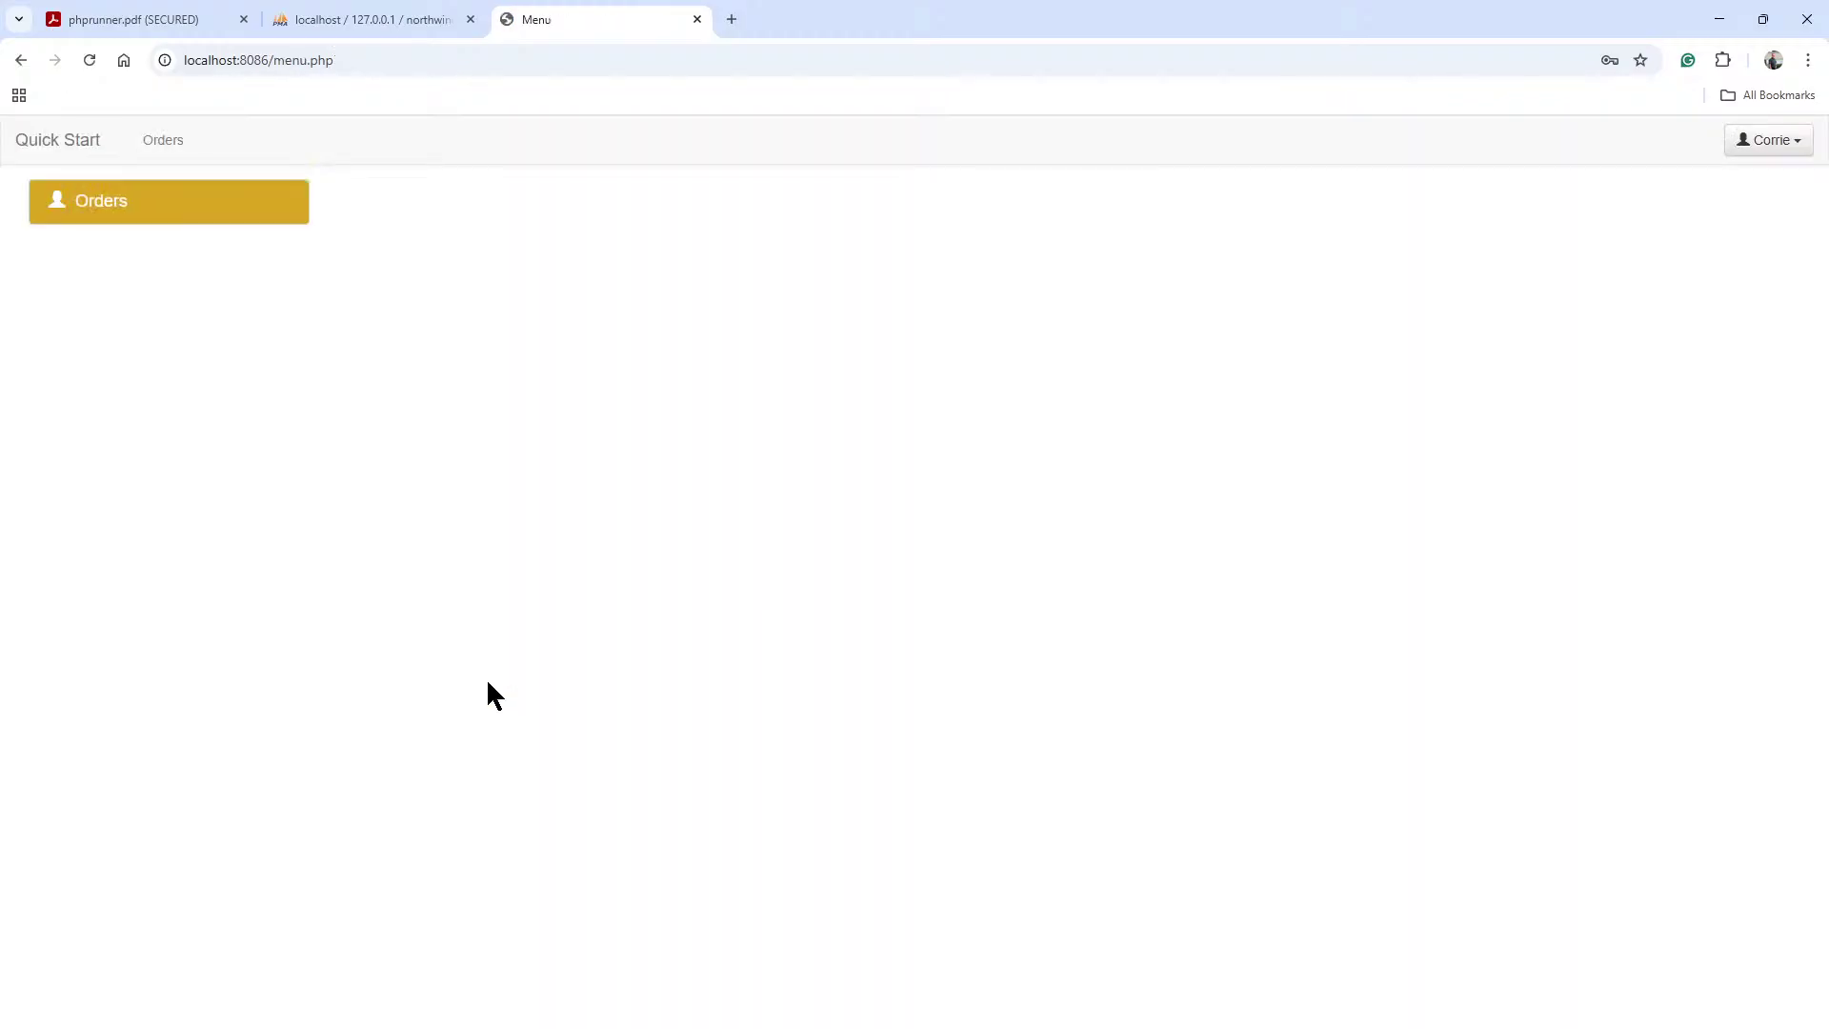
In full screen, open the Orders list and expand order 32's detail lines inline.
key("F11")
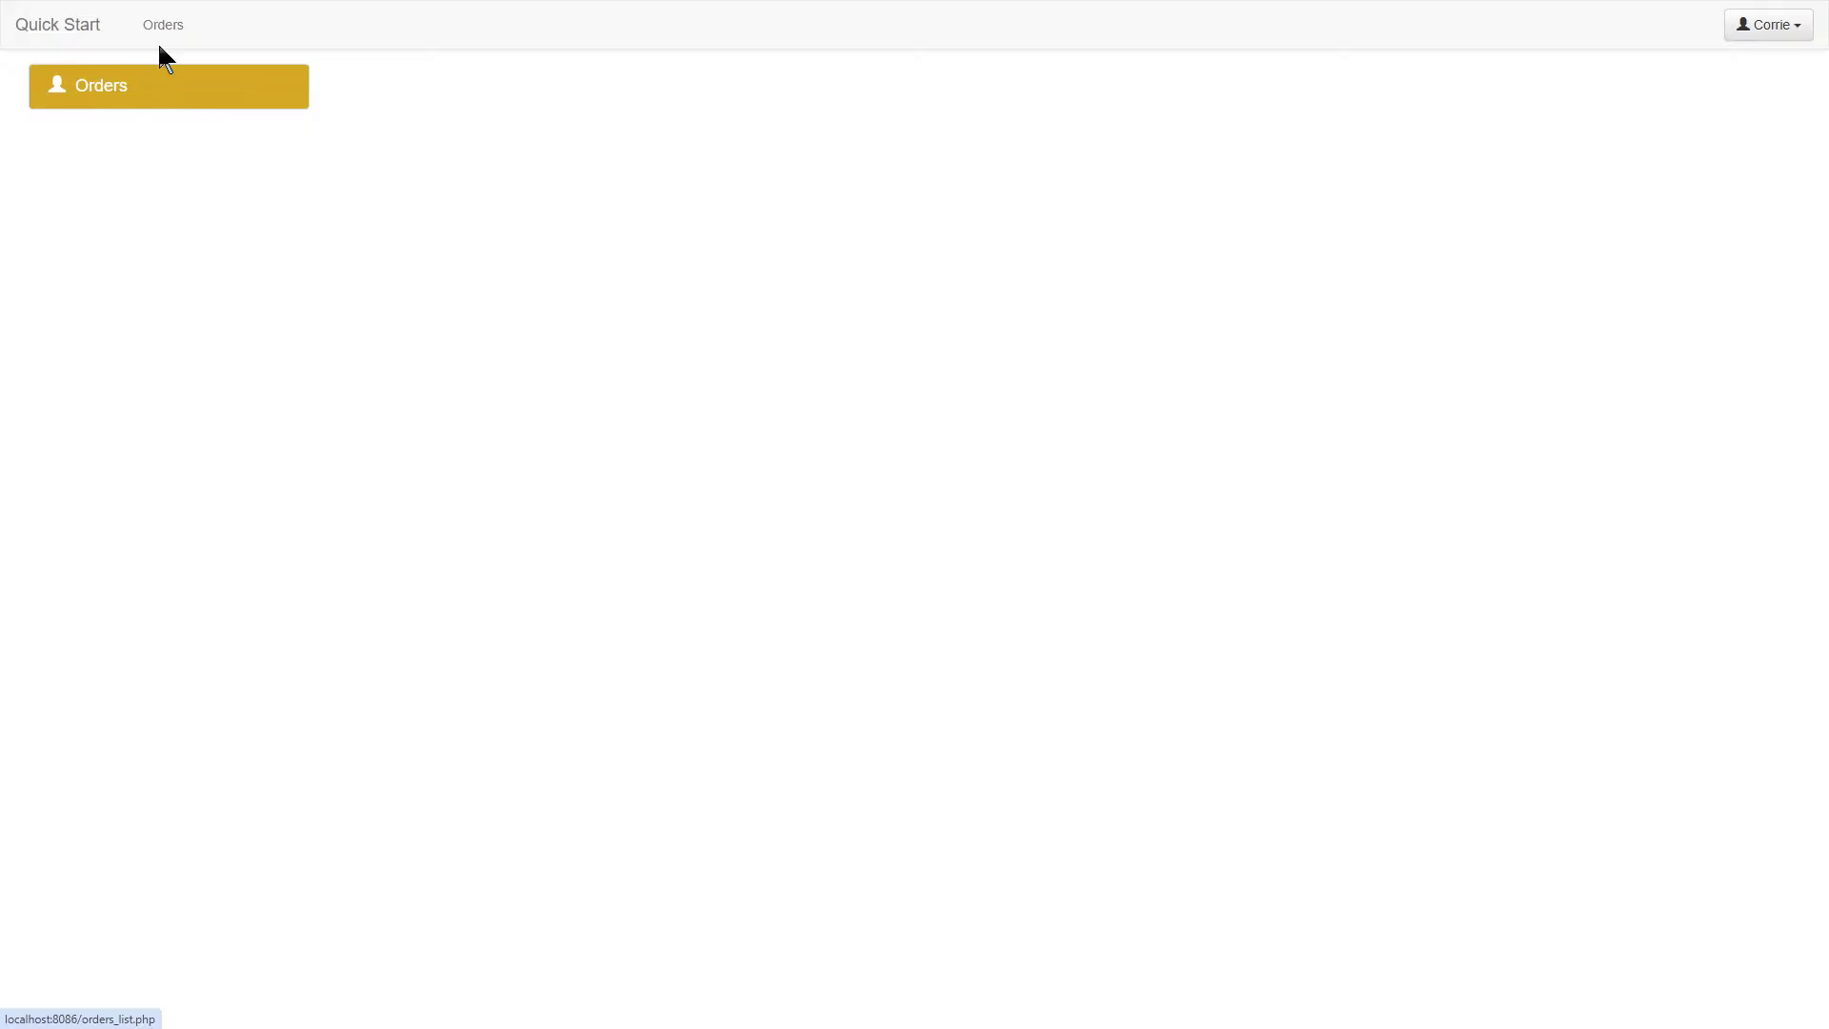
left_click(118, 94)
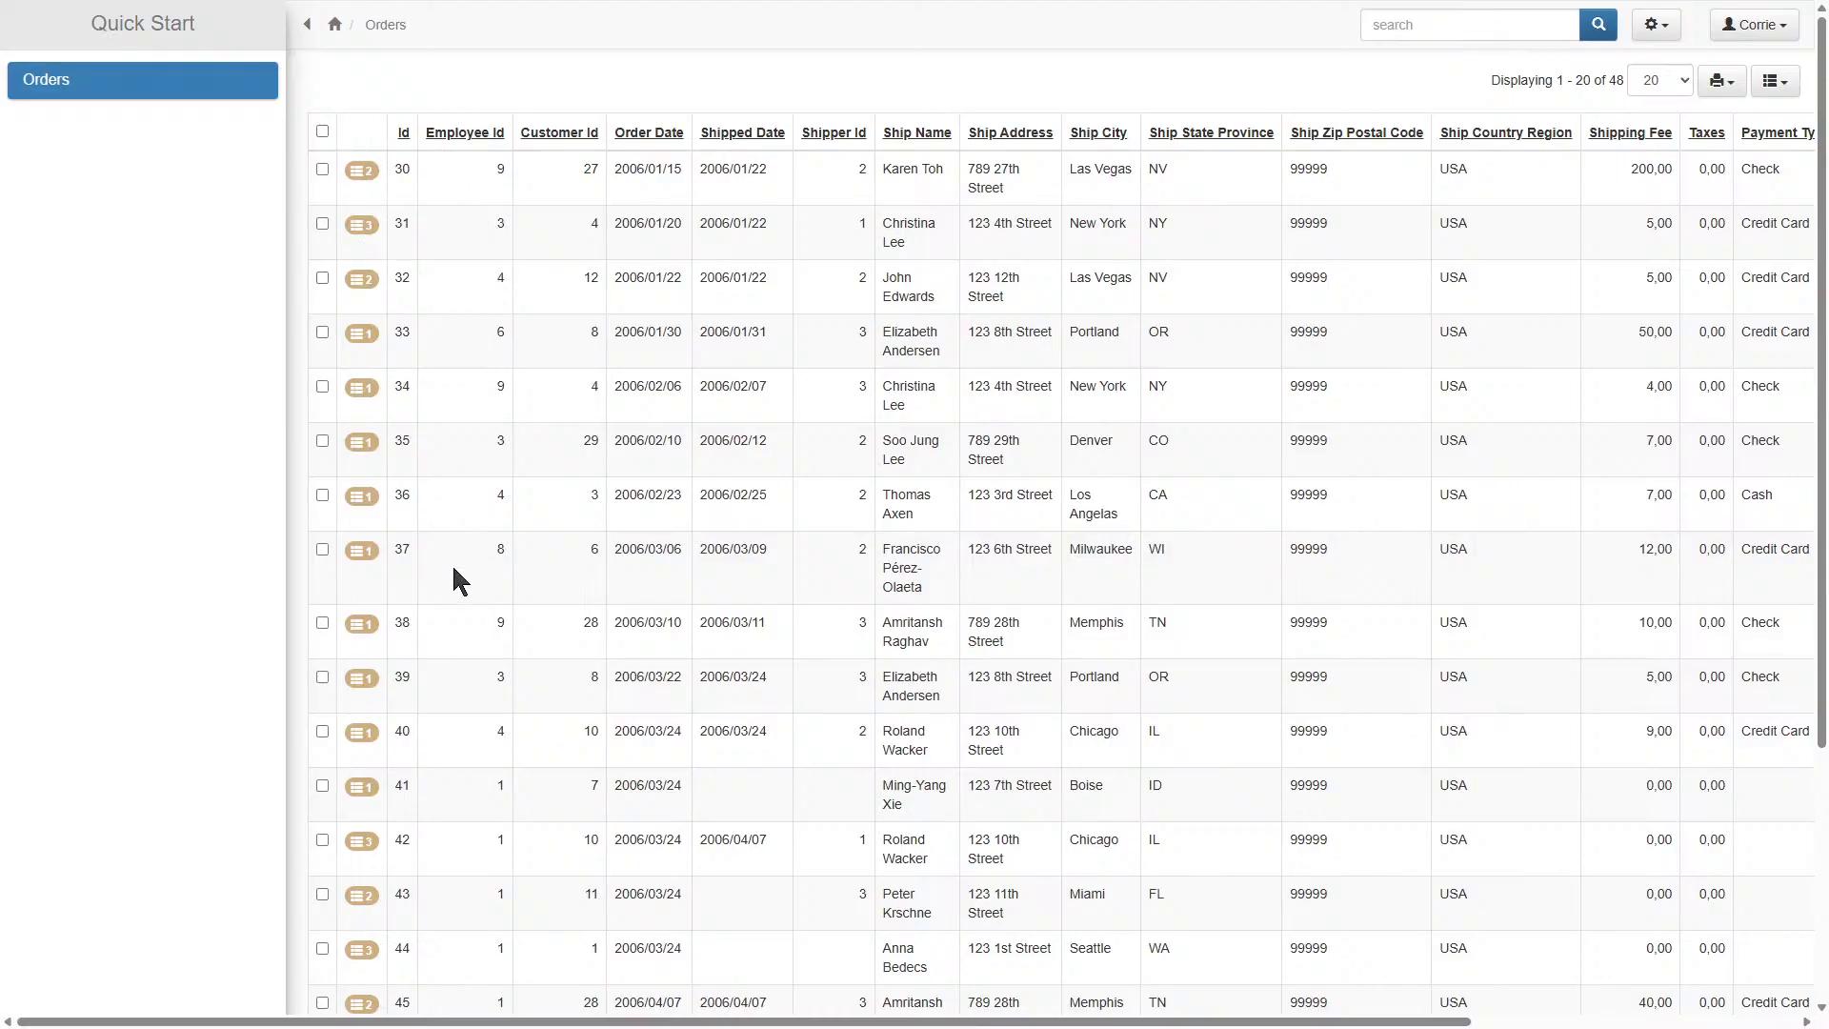
left_click(364, 282)
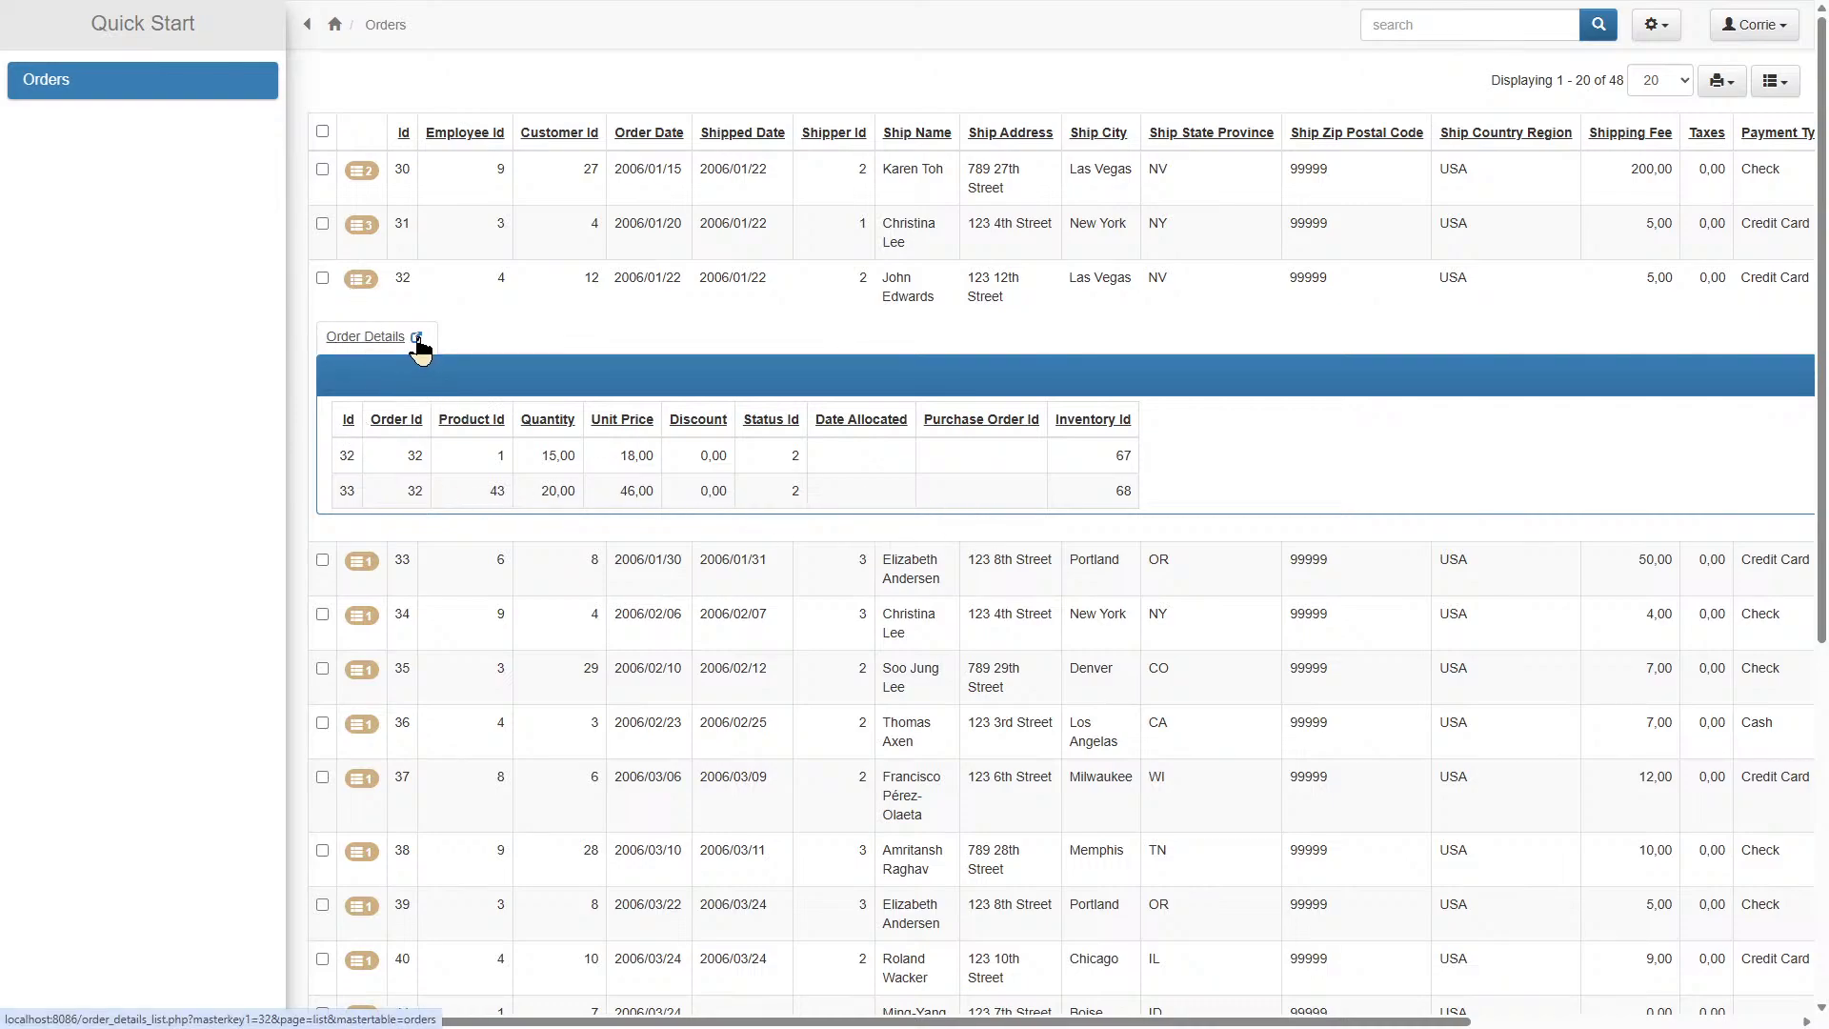
View order 32's Order Details page, return to the Orders list, and exit full screen.
left_click(417, 337)
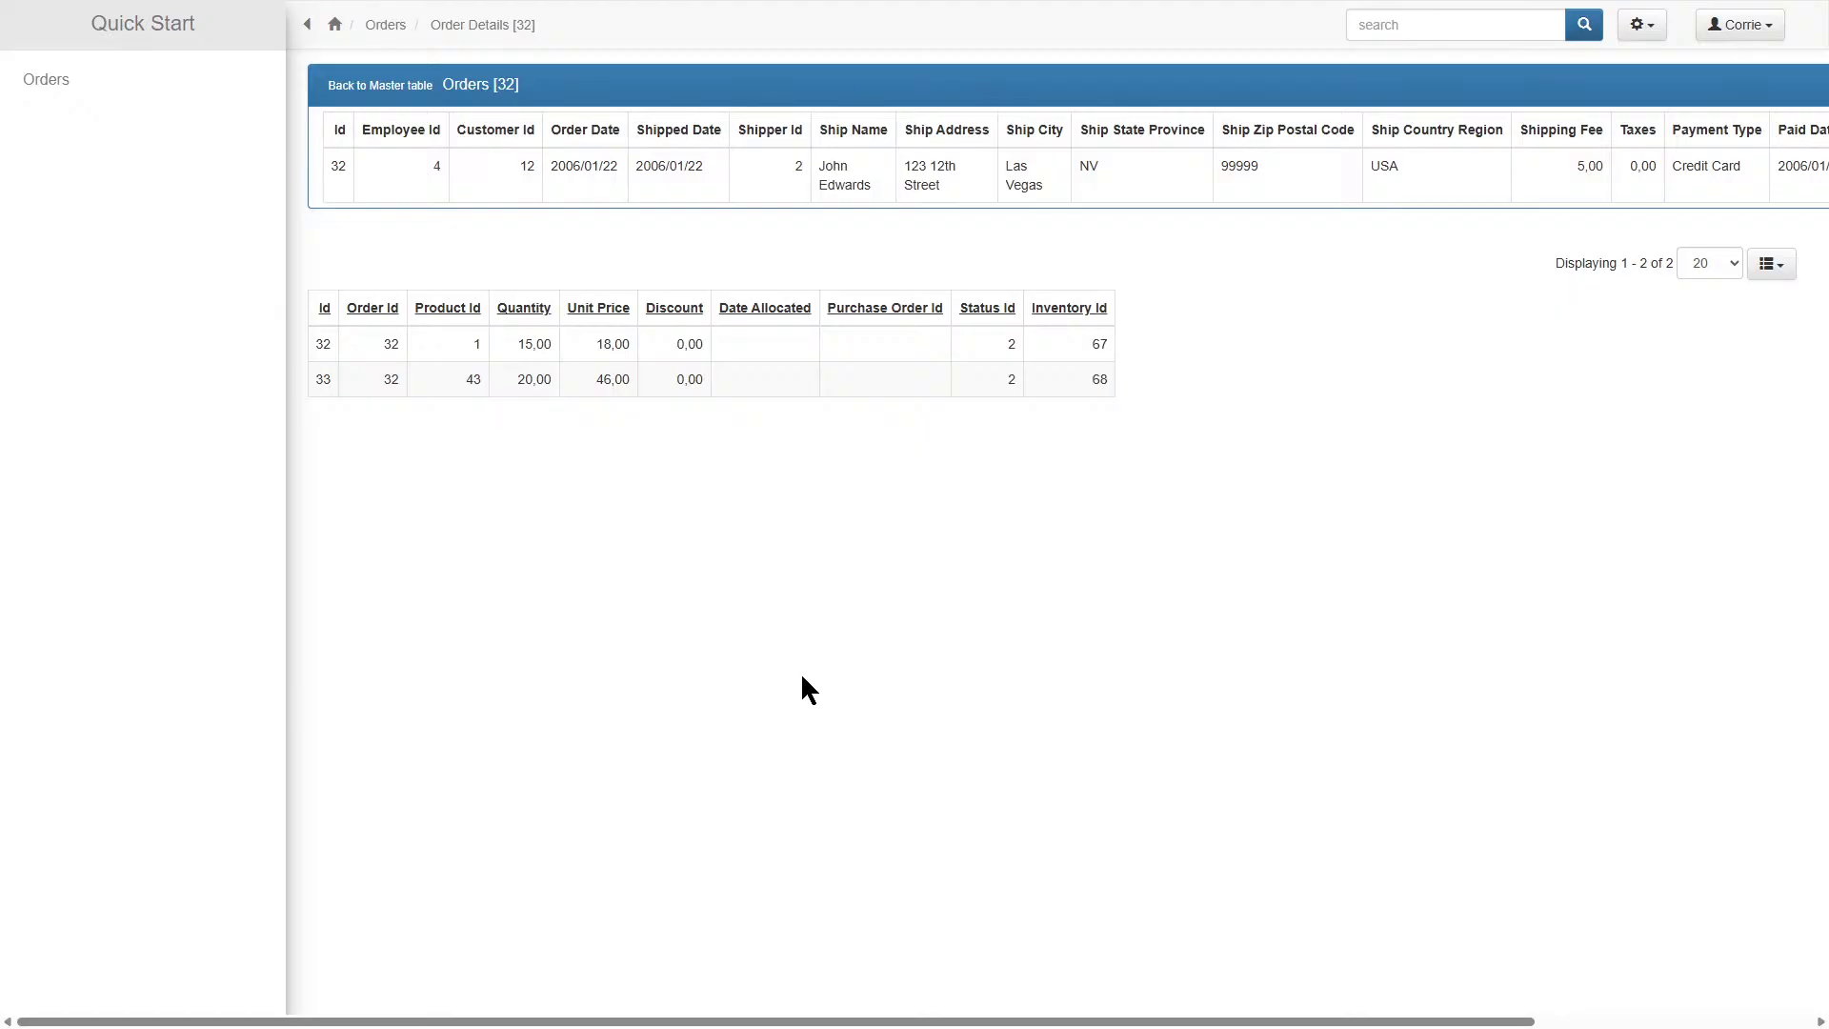
left_click(380, 85)
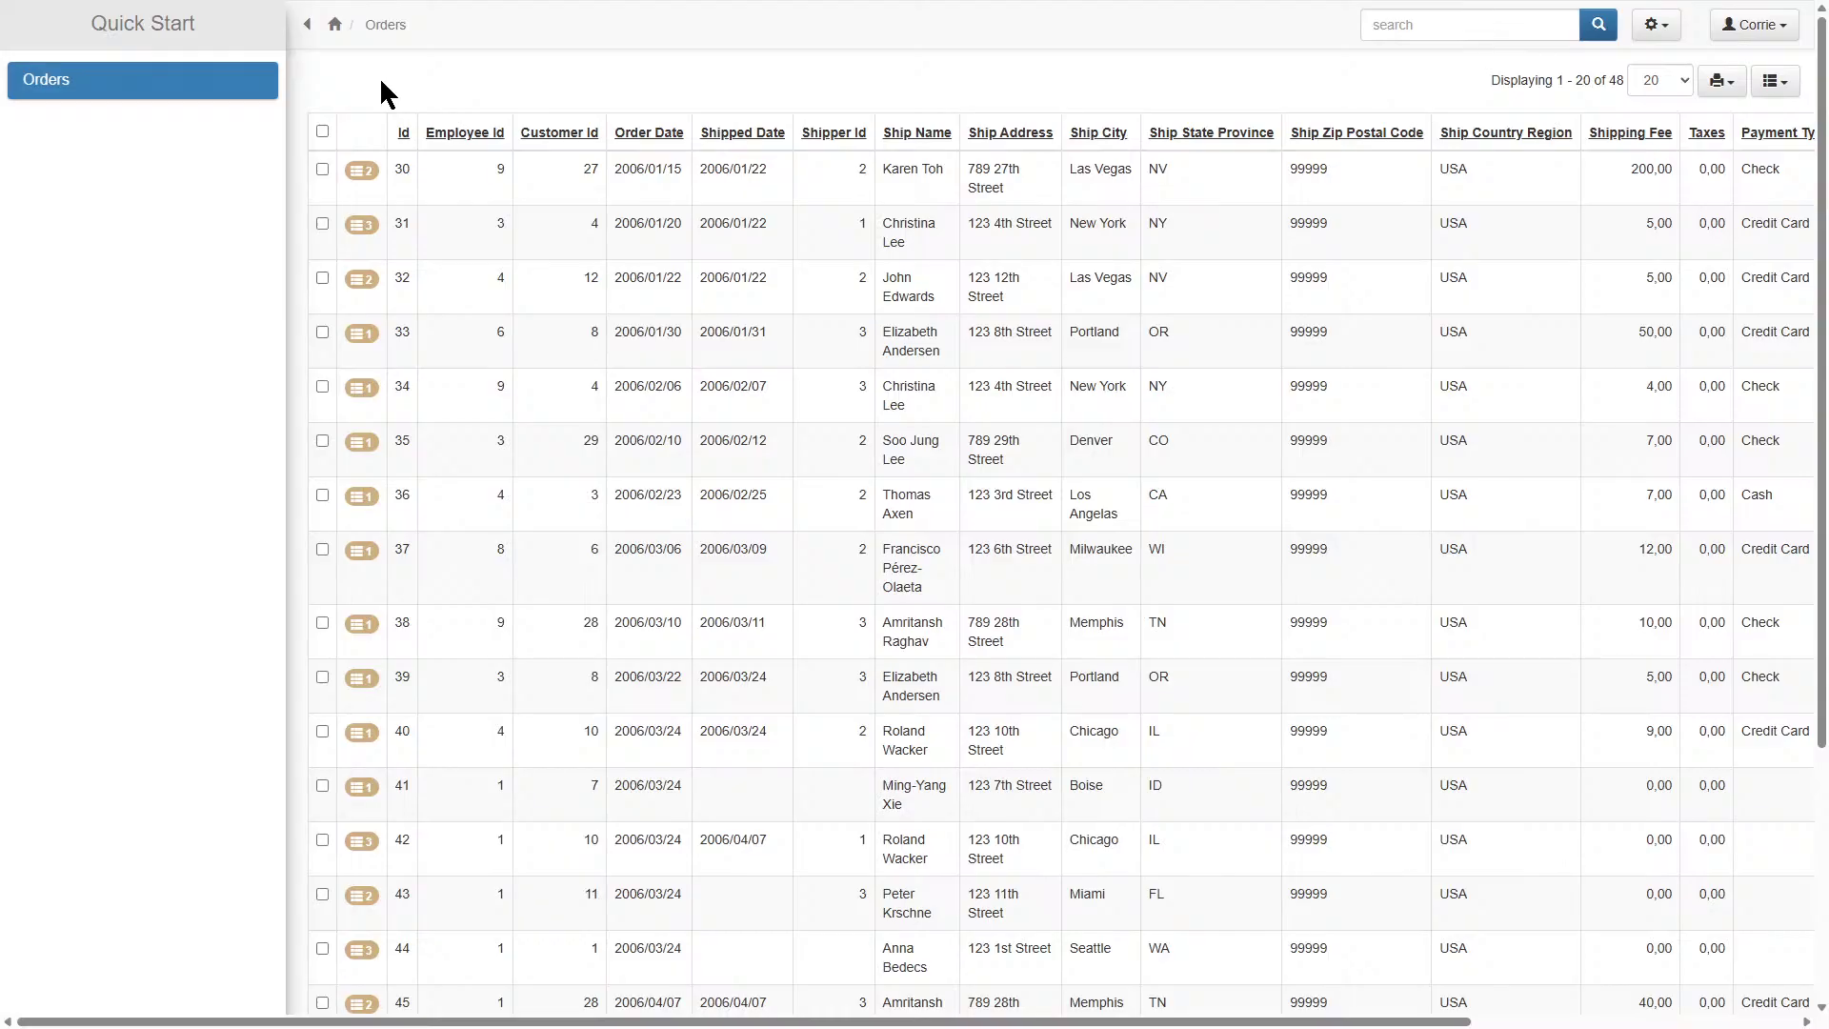
mouse_move(992, 2)
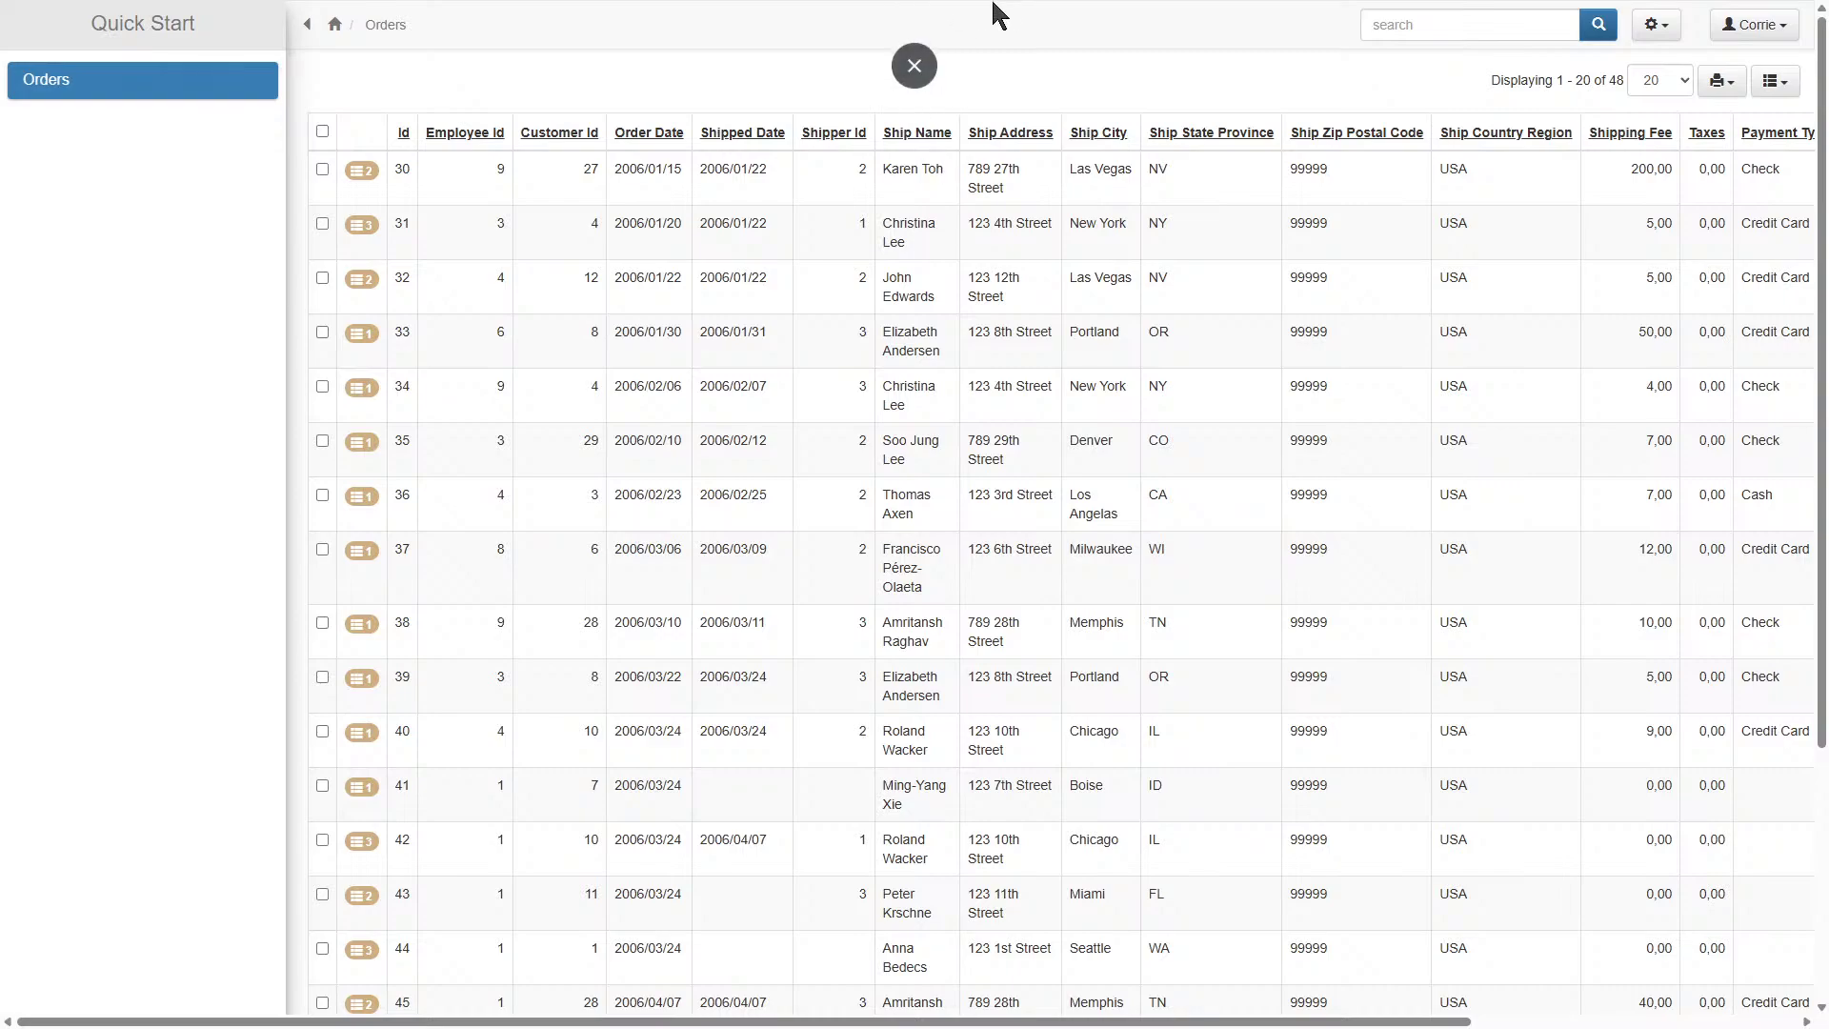
left_click(913, 66)
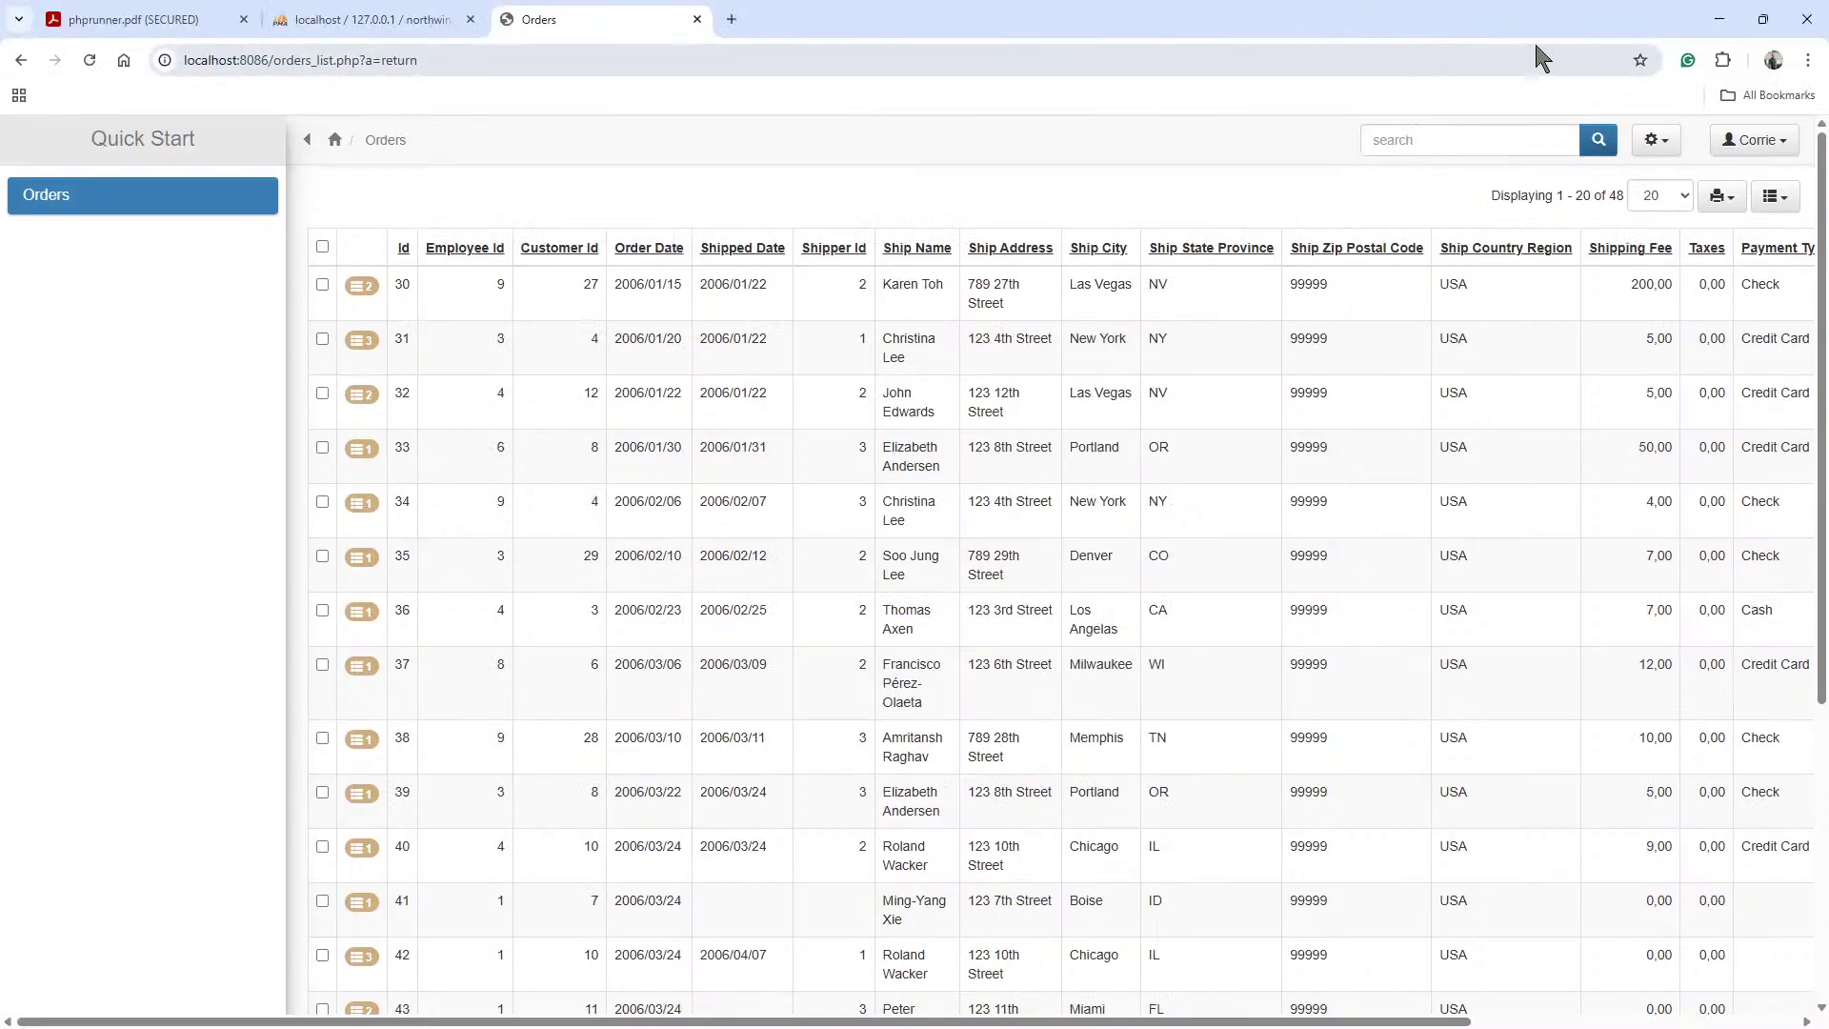
Minimize Chrome, close the Project built successfully dialog, and minimize PHPRunner.
left_click(1718, 21)
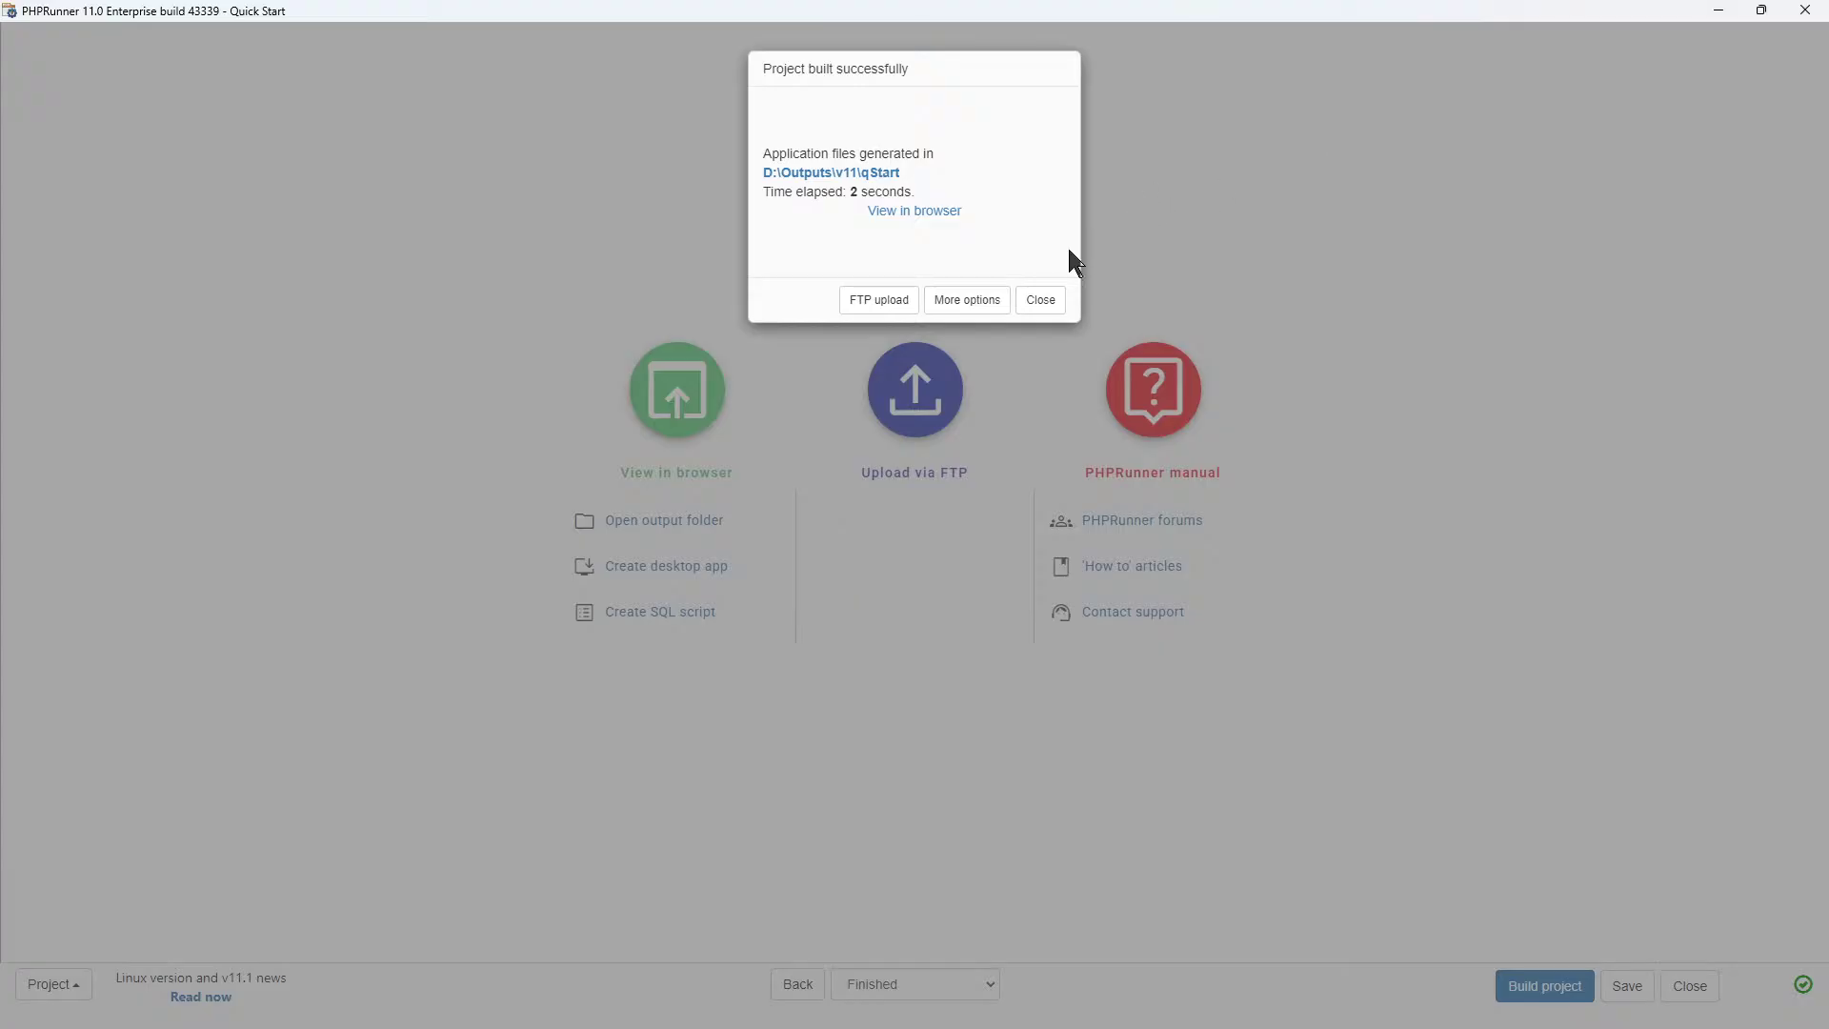
left_click(1034, 302)
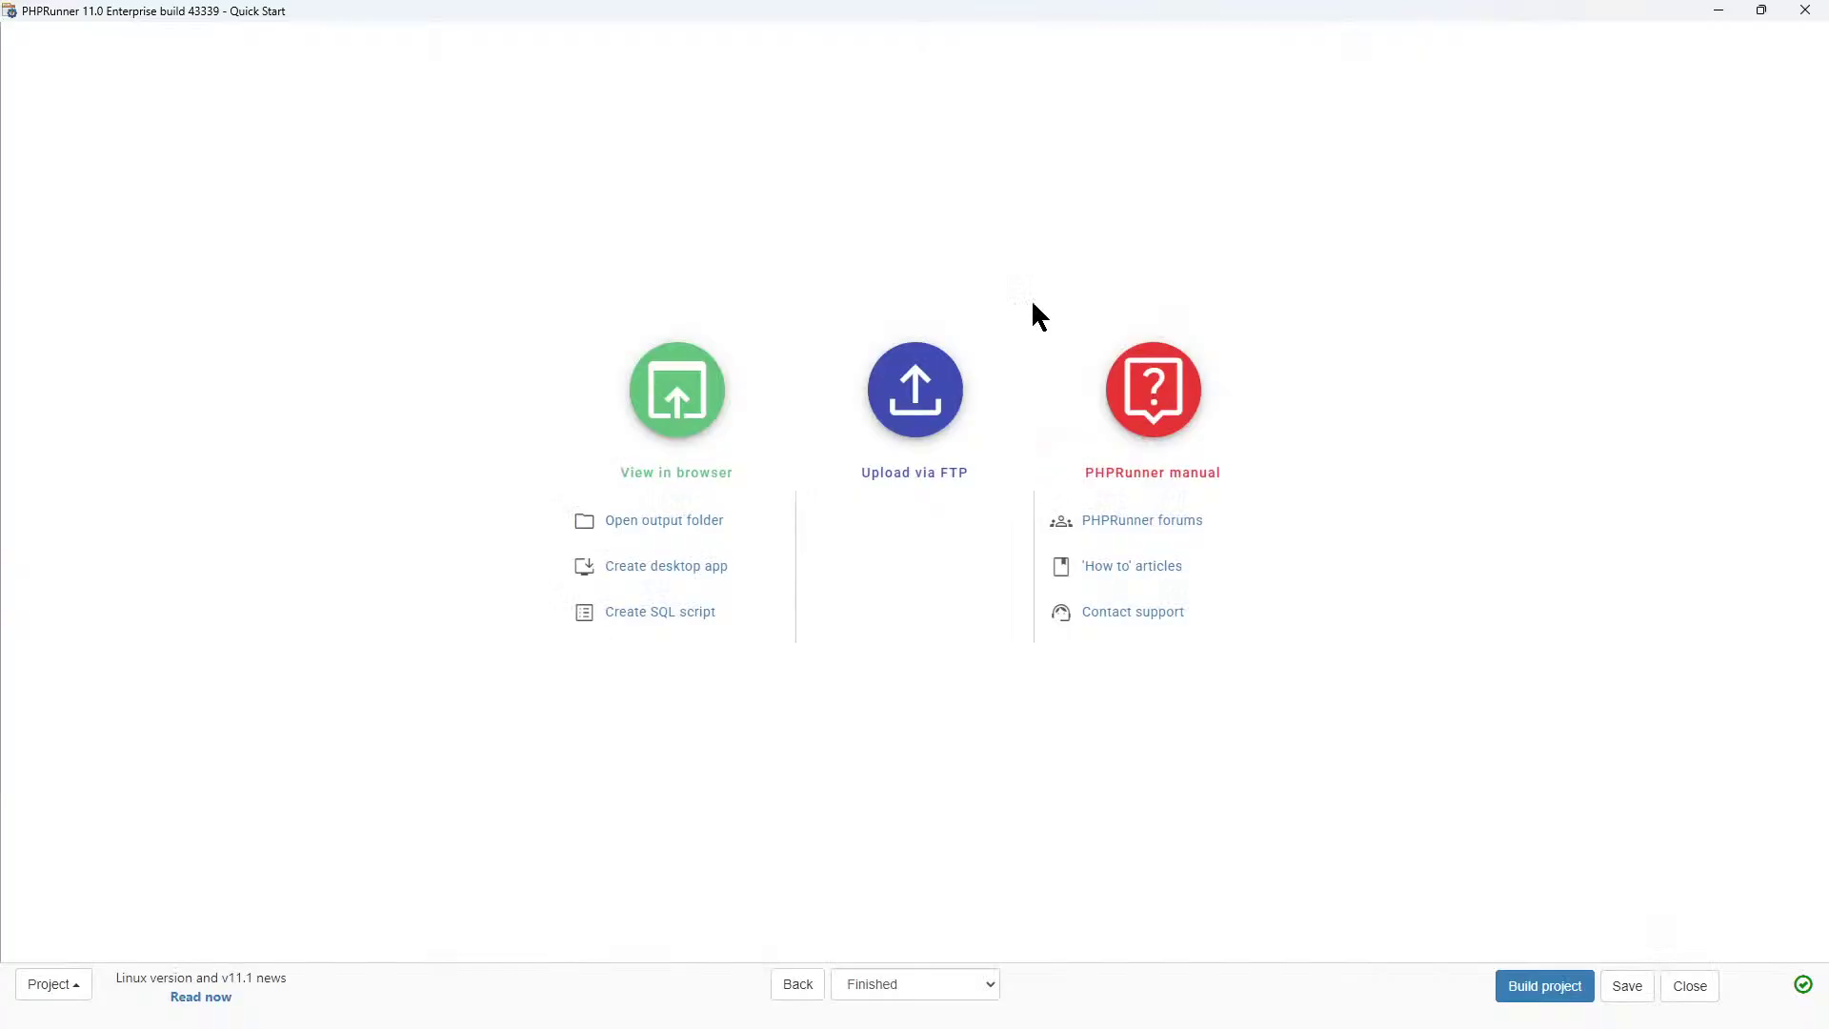
left_click(1718, 10)
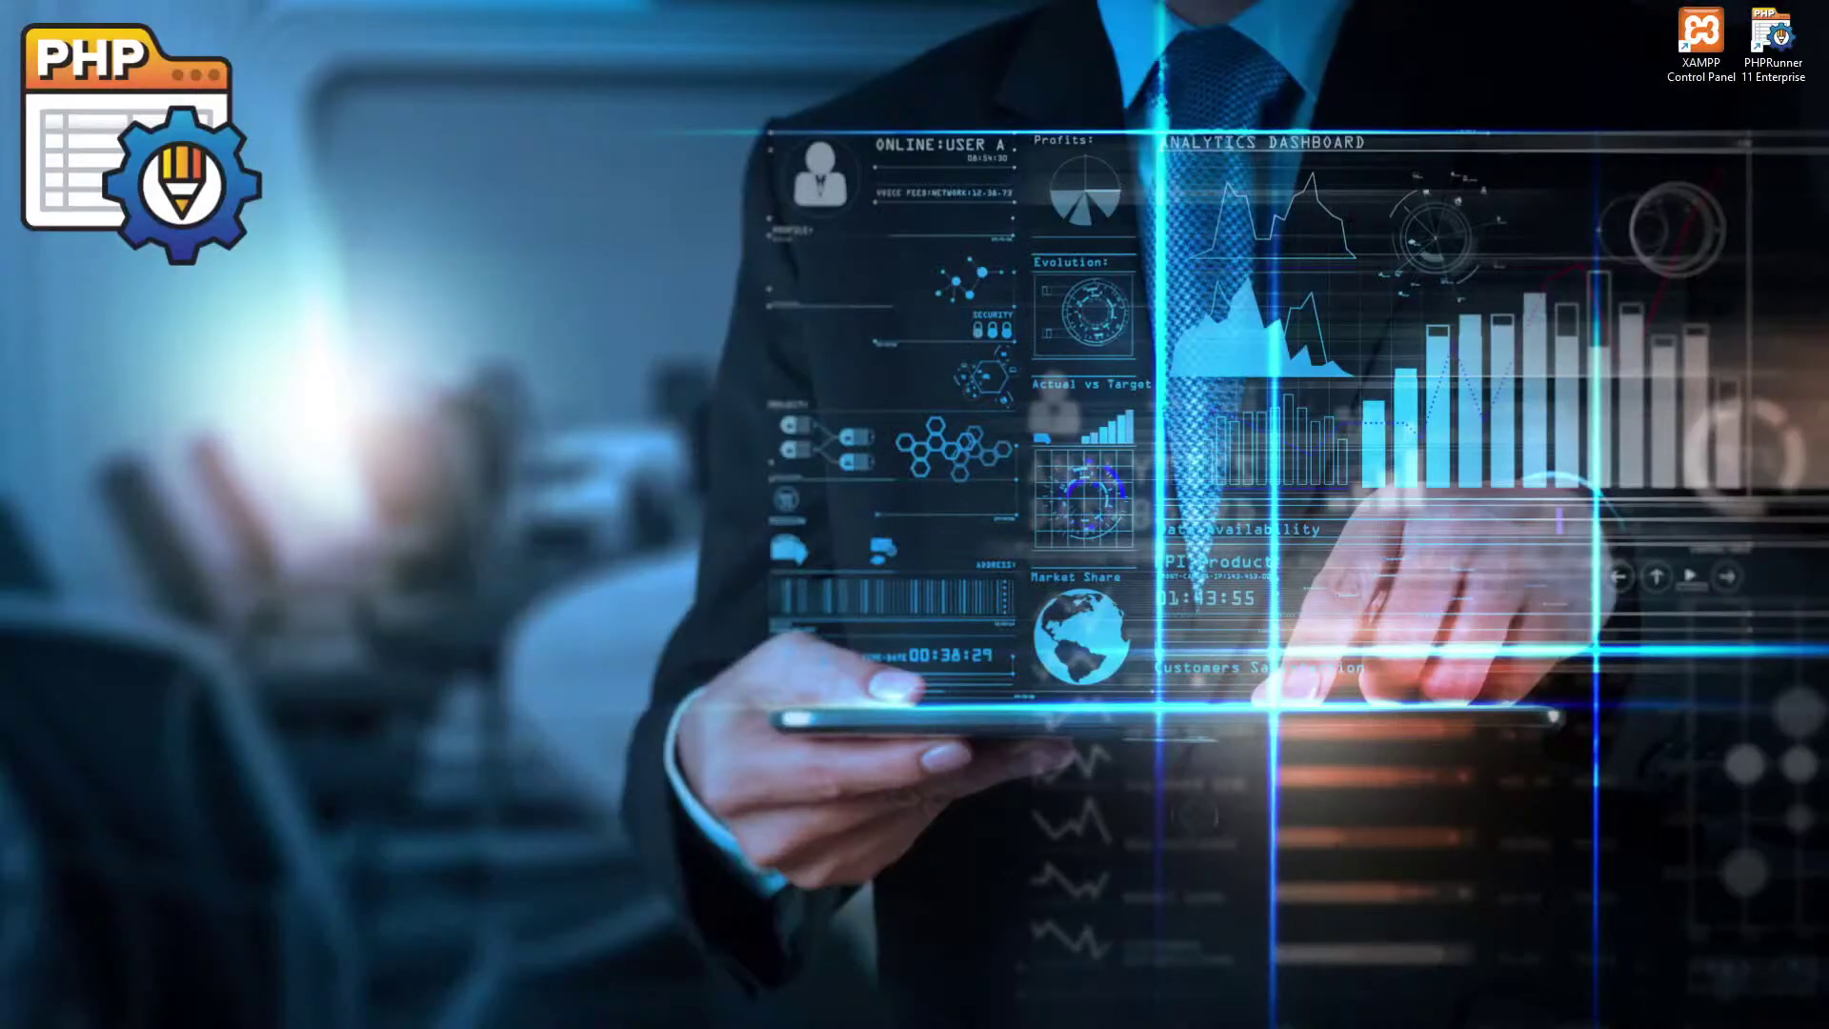